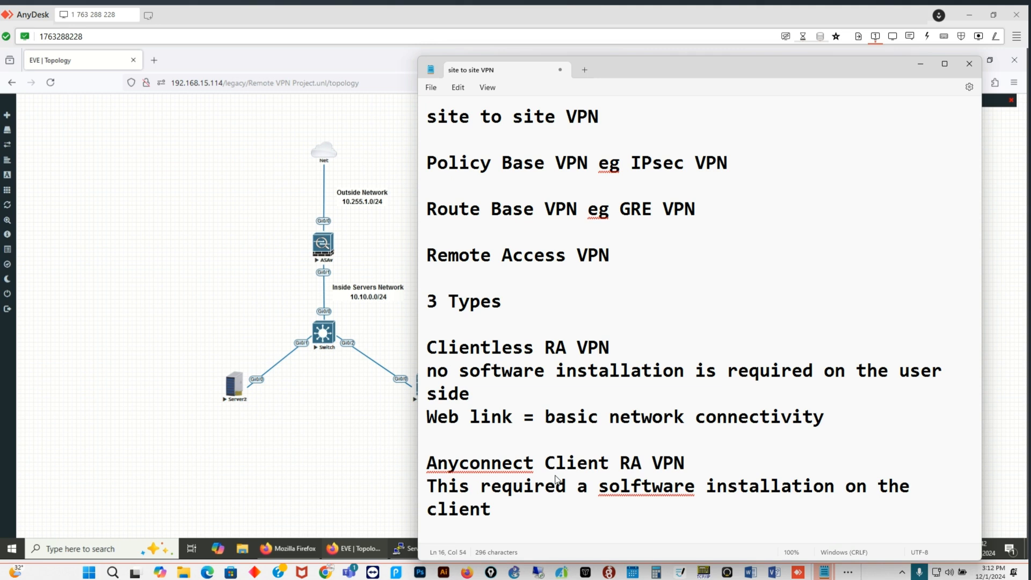
Complete the Anyconnect description with "side" and correct the misspelled "solftware" to "software".
type("side")
right_click(639, 487)
mouse_move(774, 232)
left_click(845, 244)
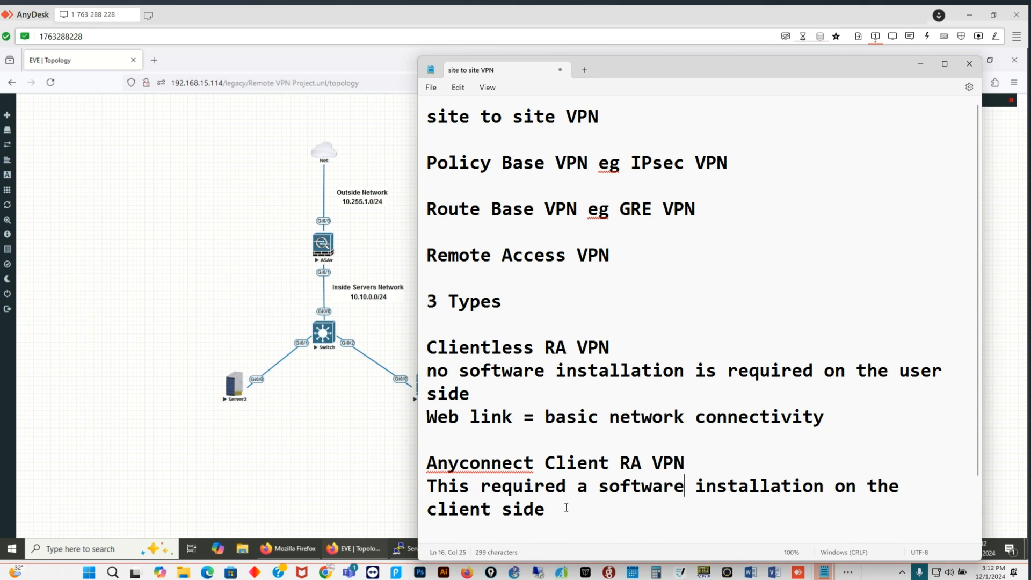
Append "- SSL/IPSec" to the Anyconnect Client RA VPN heading and add blank lines below its description.
left_click(696, 463)
type("- SSL")
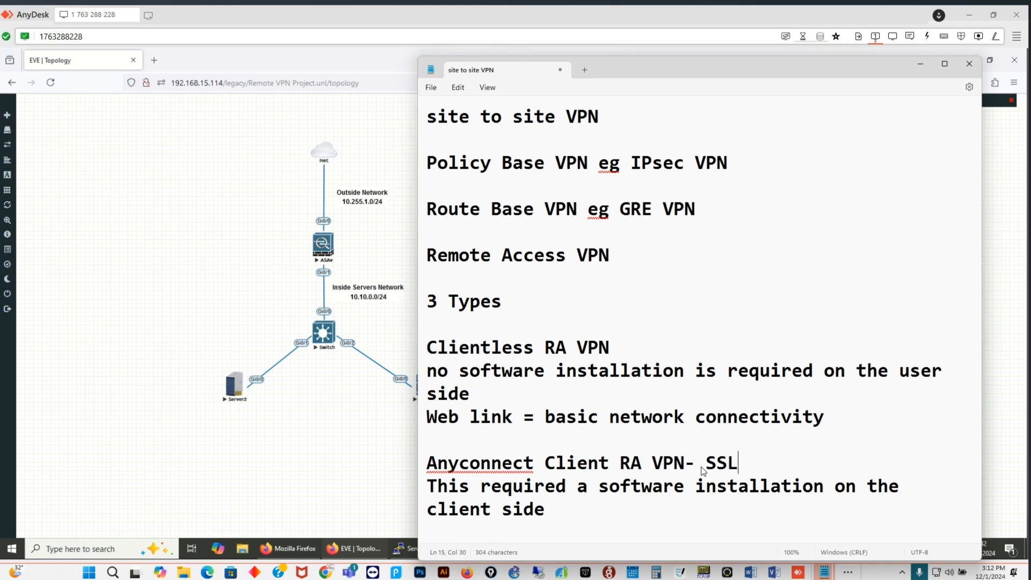
type("/IPSec")
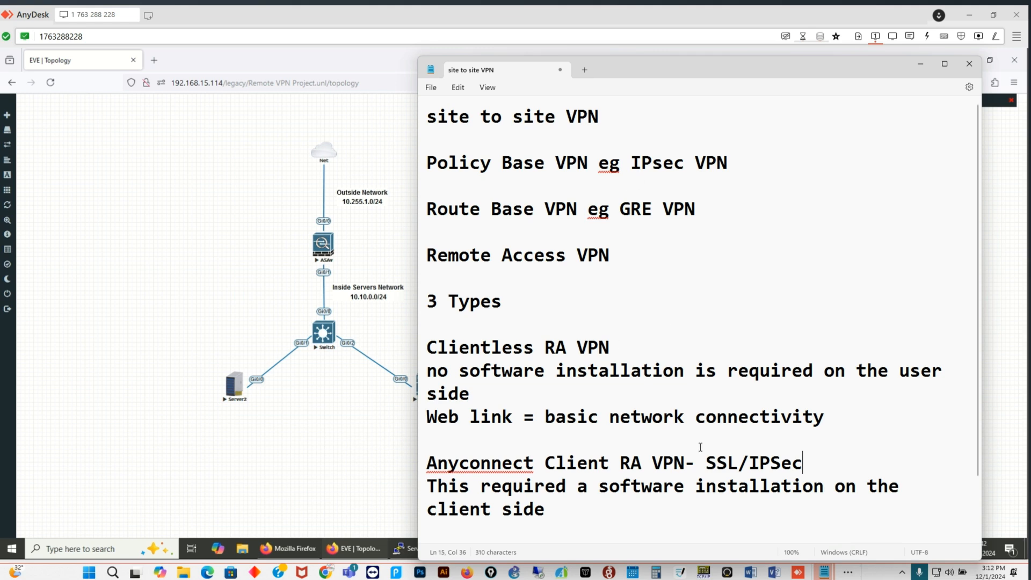
left_click(550, 508)
key("Return")
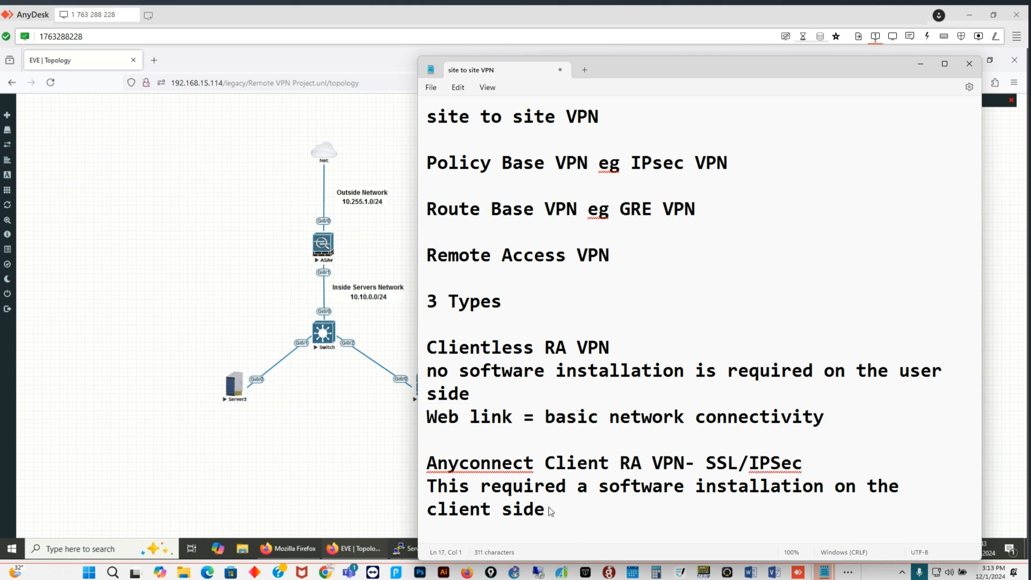
key("Return")
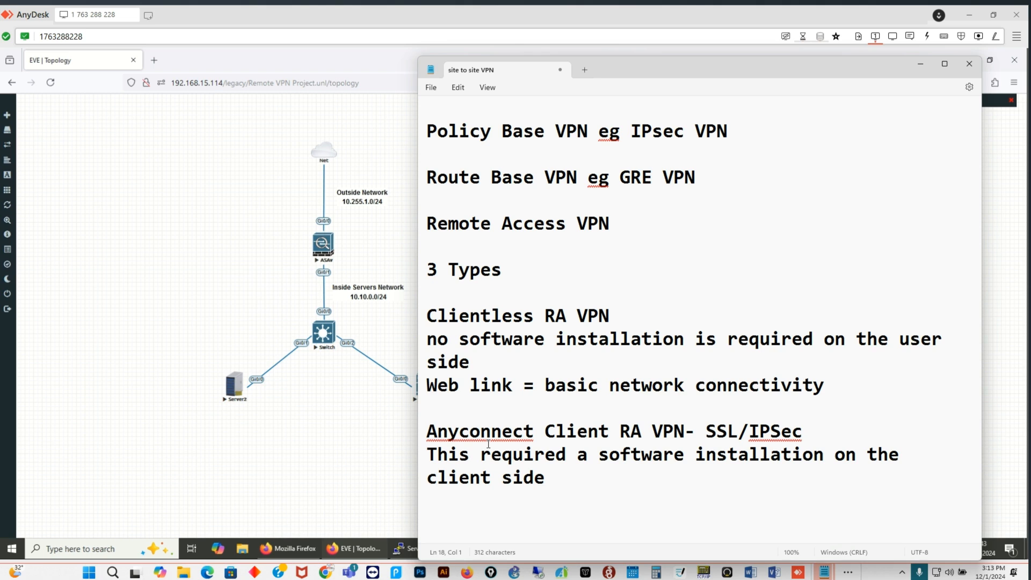
Extend the Anyconnect description after "client side" with "= full tunnel u have full access resource".
left_click(572, 480)
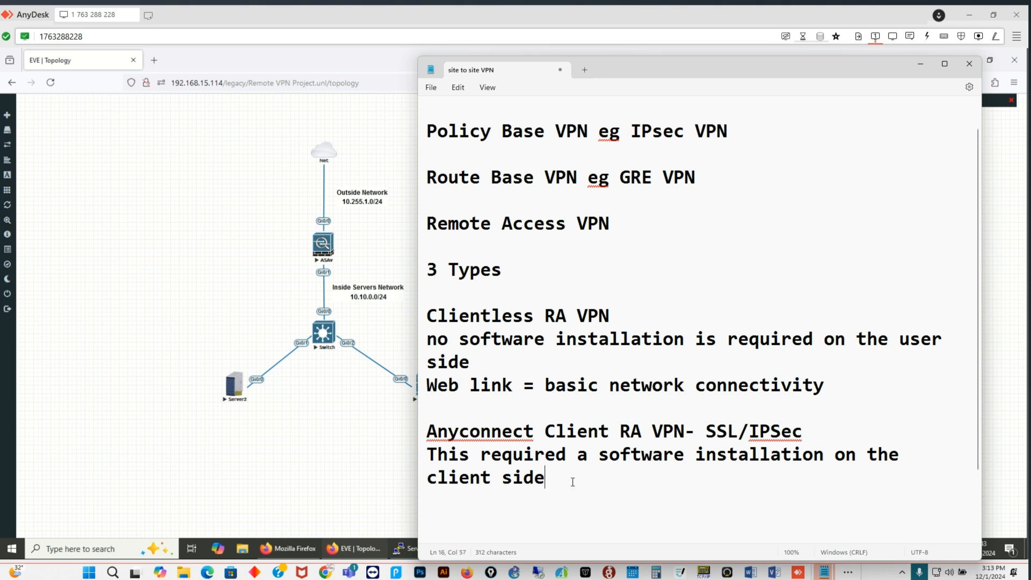
type("fu")
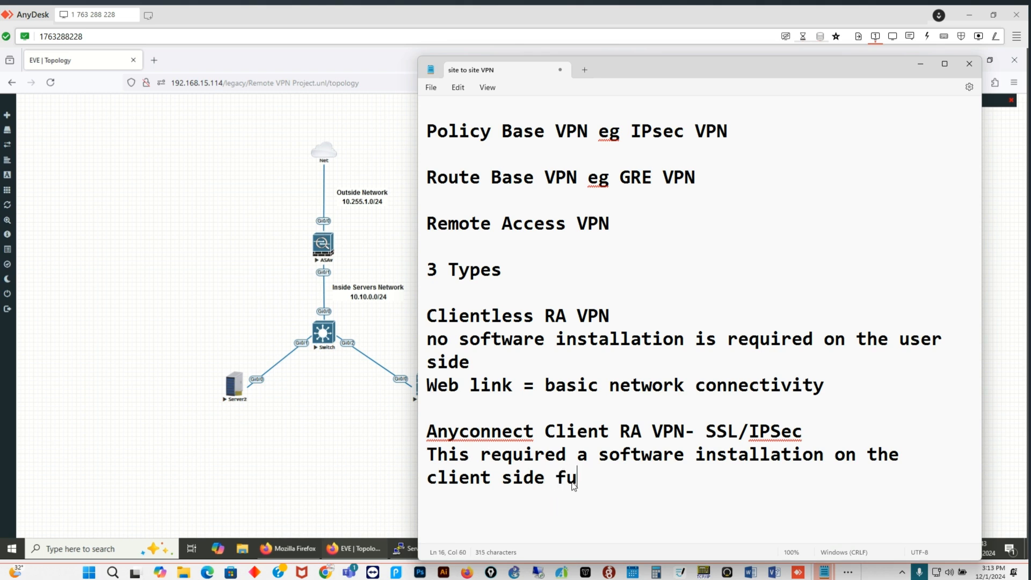
key("BackSpace")
key("BackSpace")
type("= full tunn")
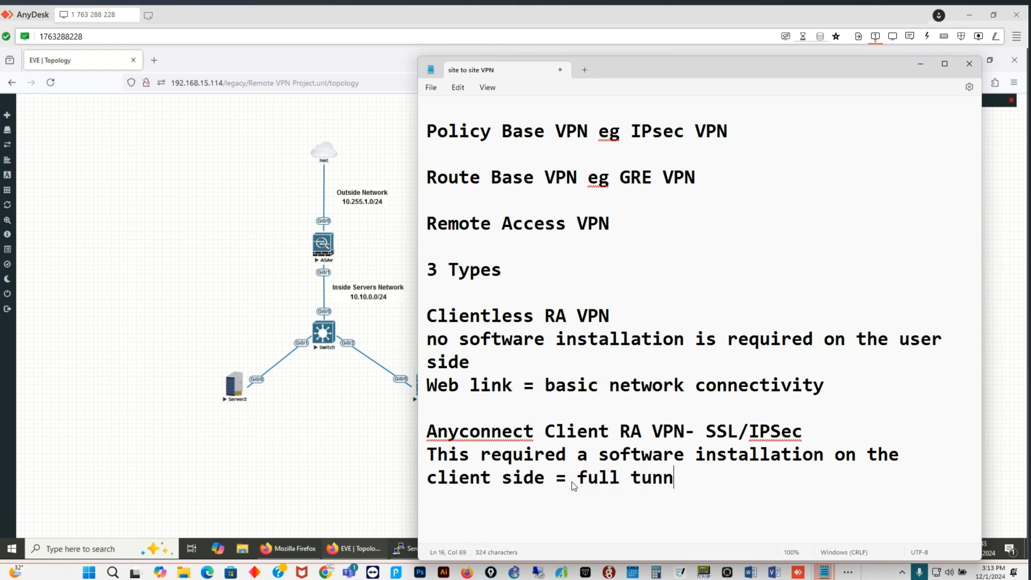
type("el u")
type(" hav")
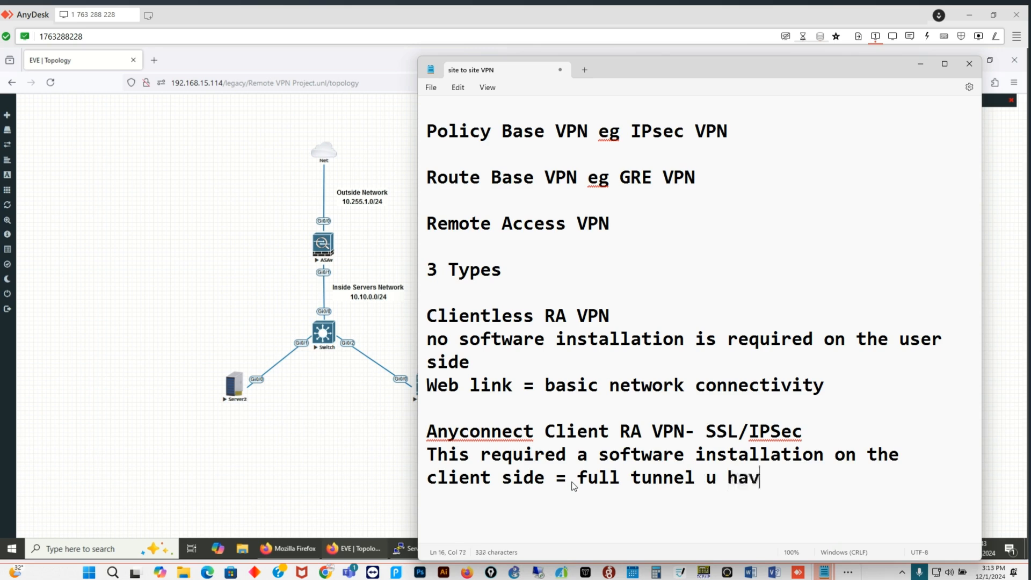
type("e full ")
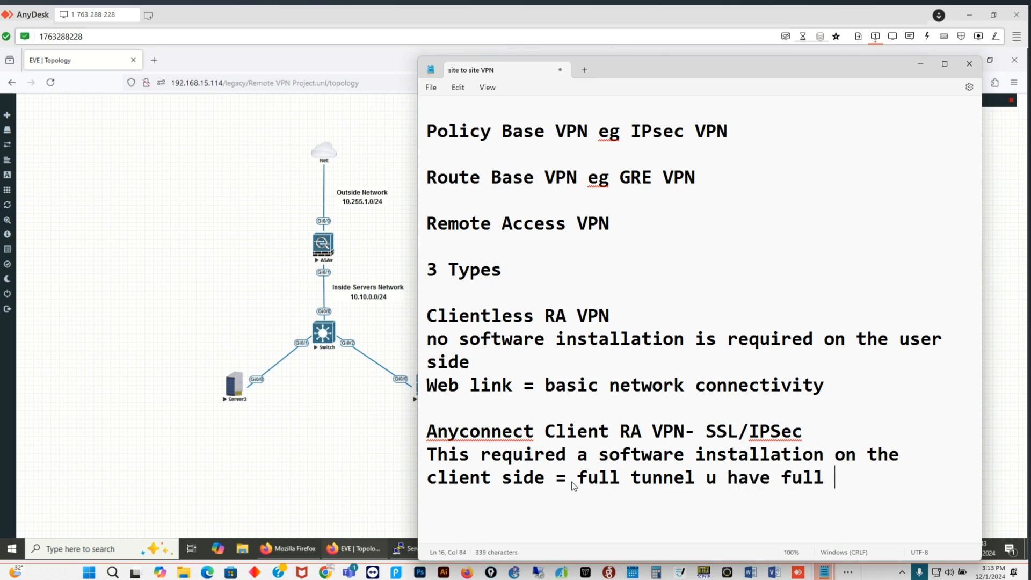
type("access")
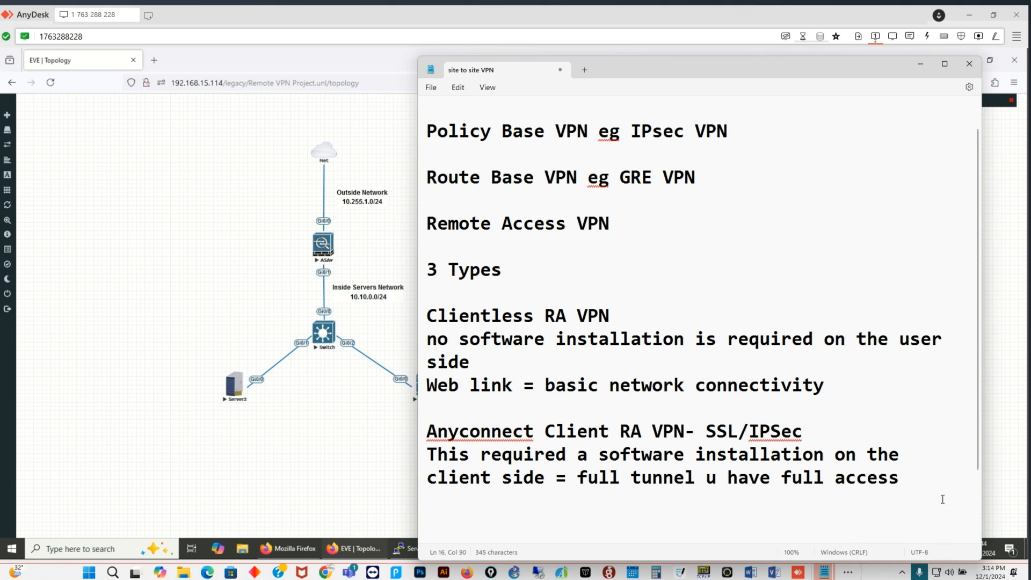
type("resu")
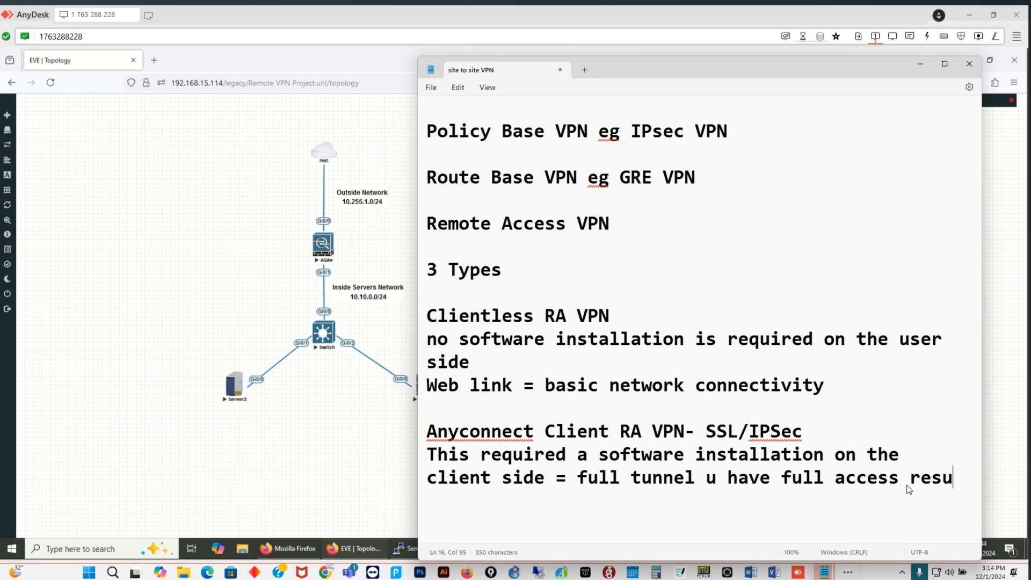
key("BackSpace")
type("ource")
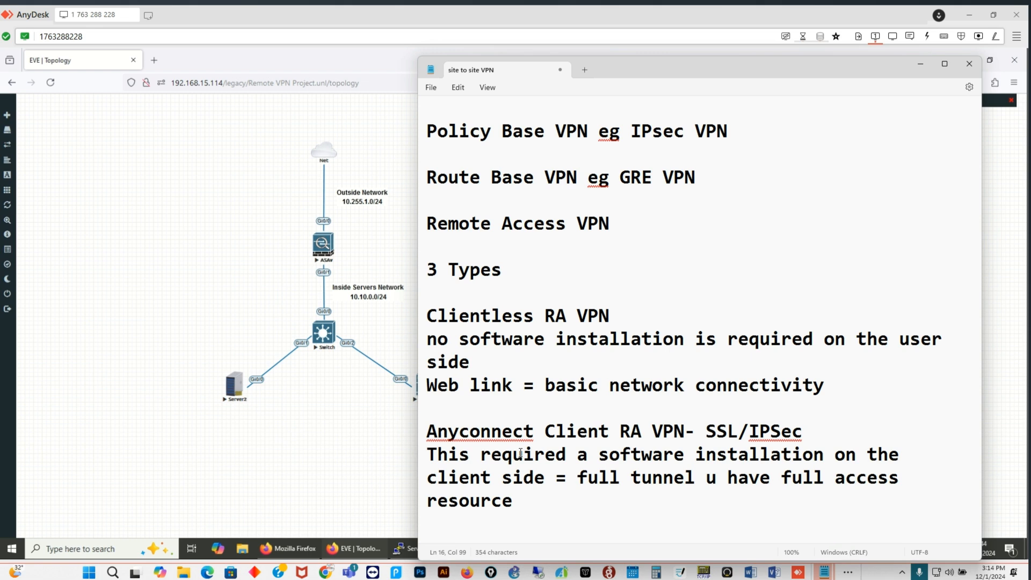
Add a new heading "IPsec Client VPN- IPsec" below the Anyconnect section, separated by a blank line.
key("Return")
key("Return")
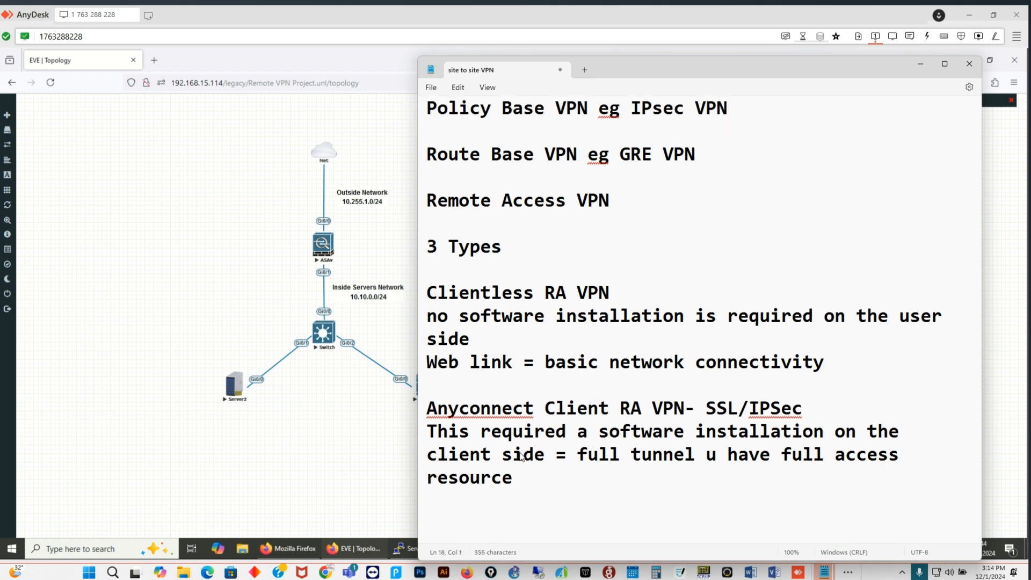
type("IPsec C")
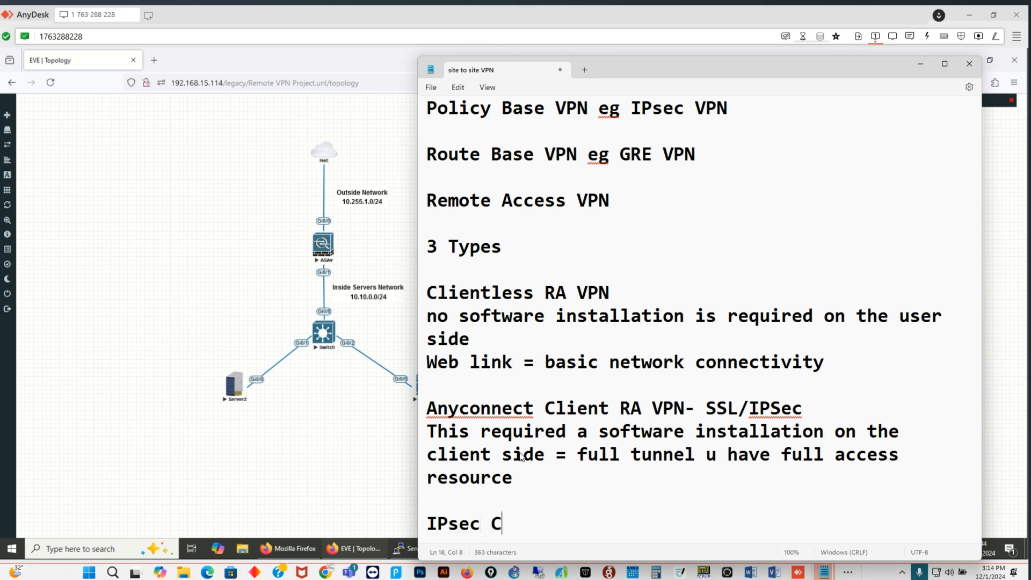
type("lient VPN-")
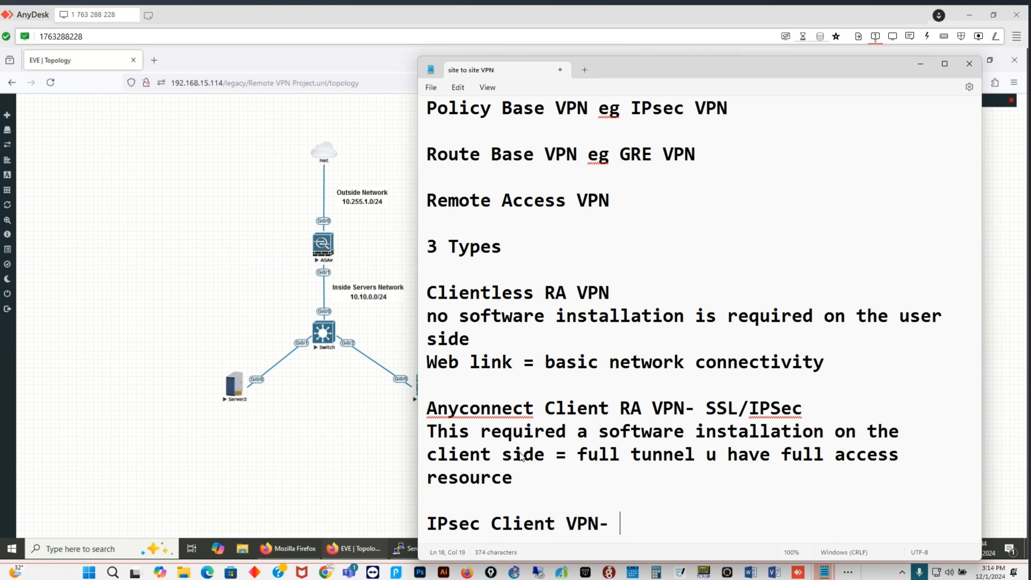
type(" IPsec")
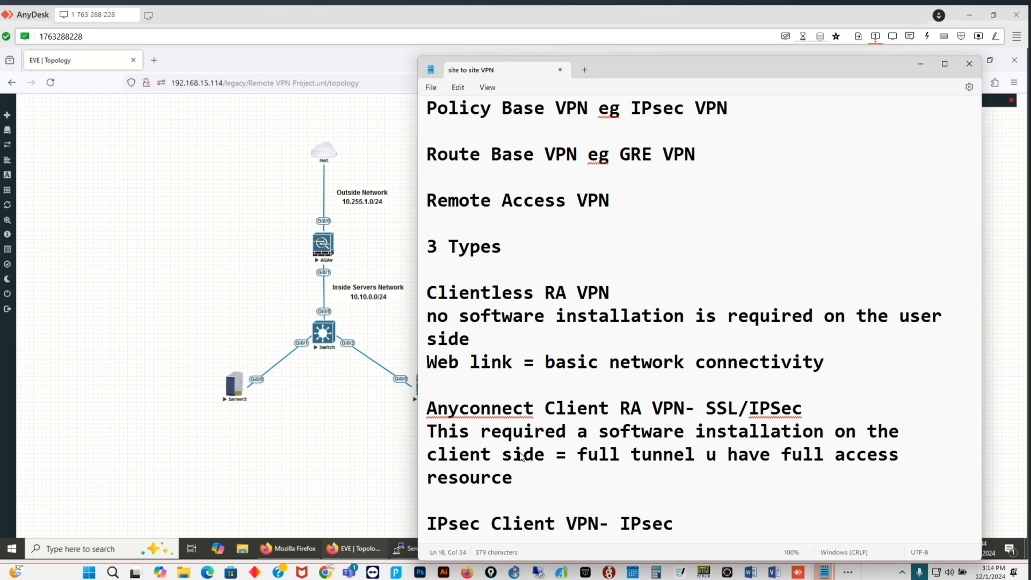
Copy the Anyconnect description and paste it below the IPsec Client VPN heading, leaving a blank line between them.
left_click_drag(438, 431, 534, 491)
left_click(535, 492)
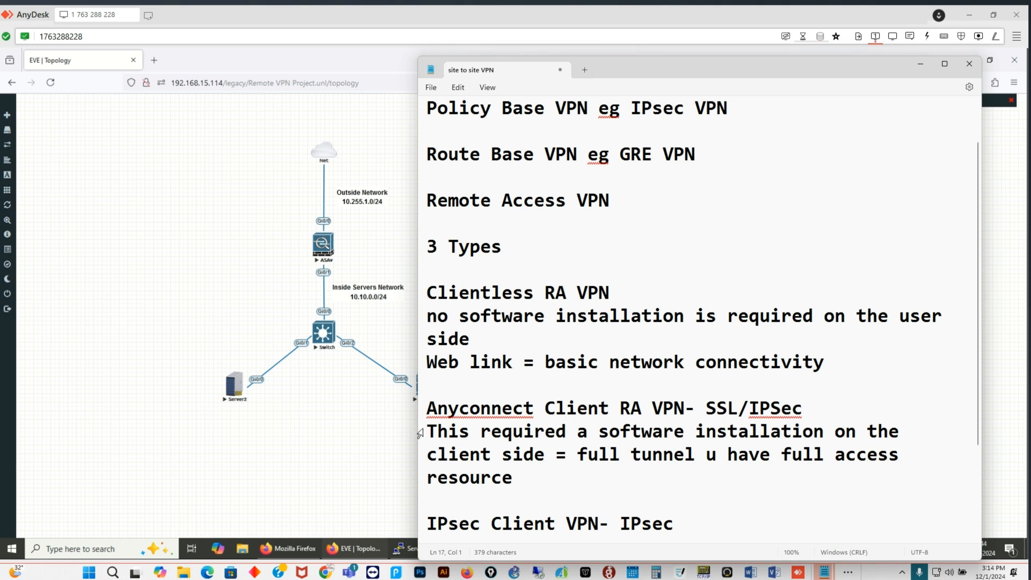
left_click_drag(431, 429, 531, 492)
key("ctrl+c")
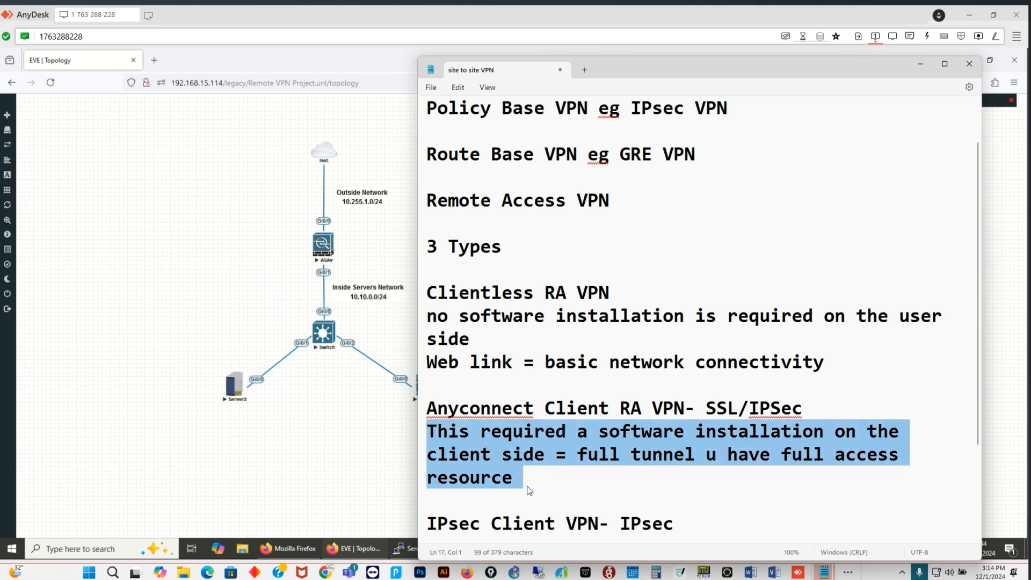
right_click(572, 455)
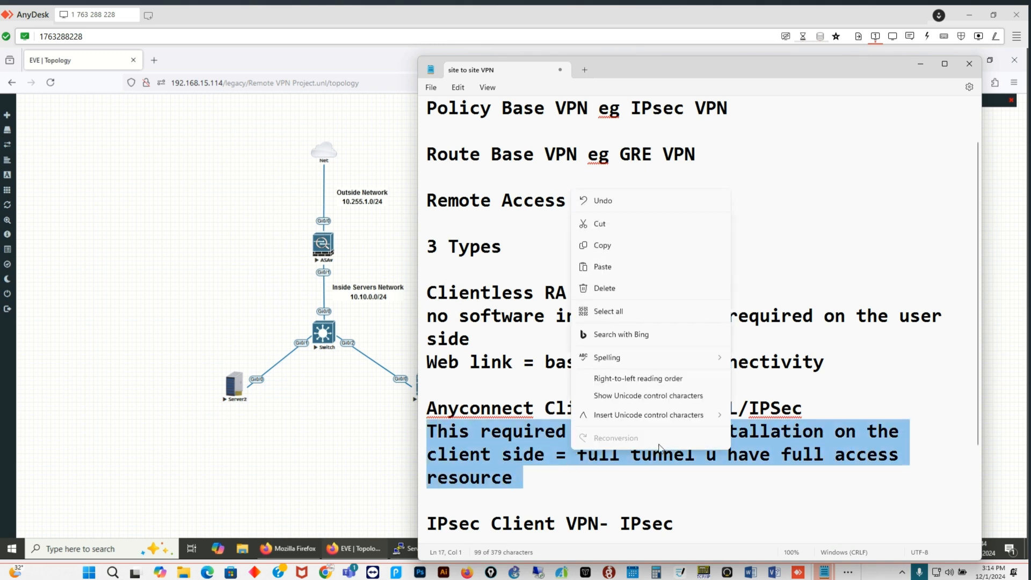
left_click(617, 250)
left_click(703, 520)
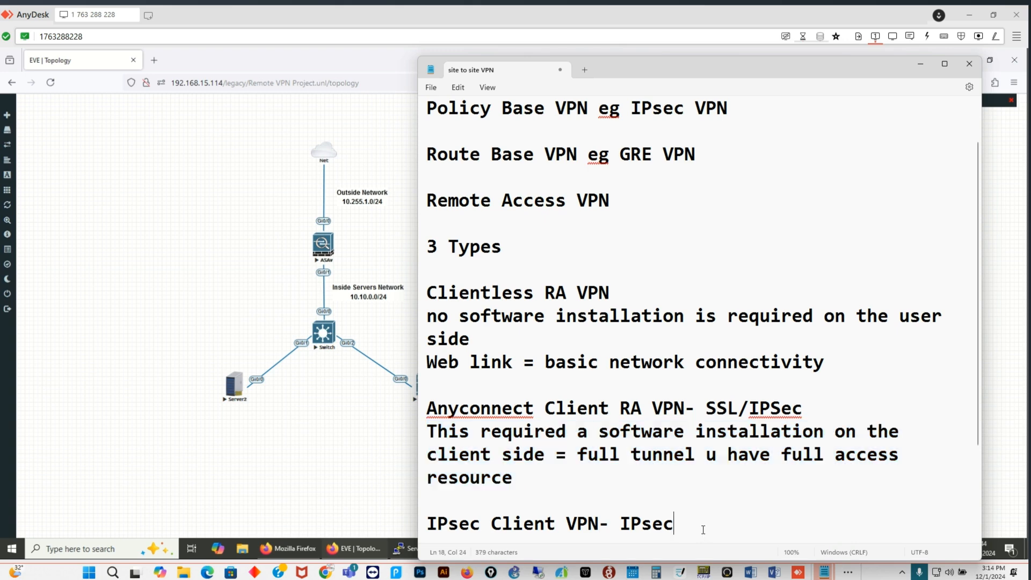
key("Return")
key("Return")
right_click(441, 515)
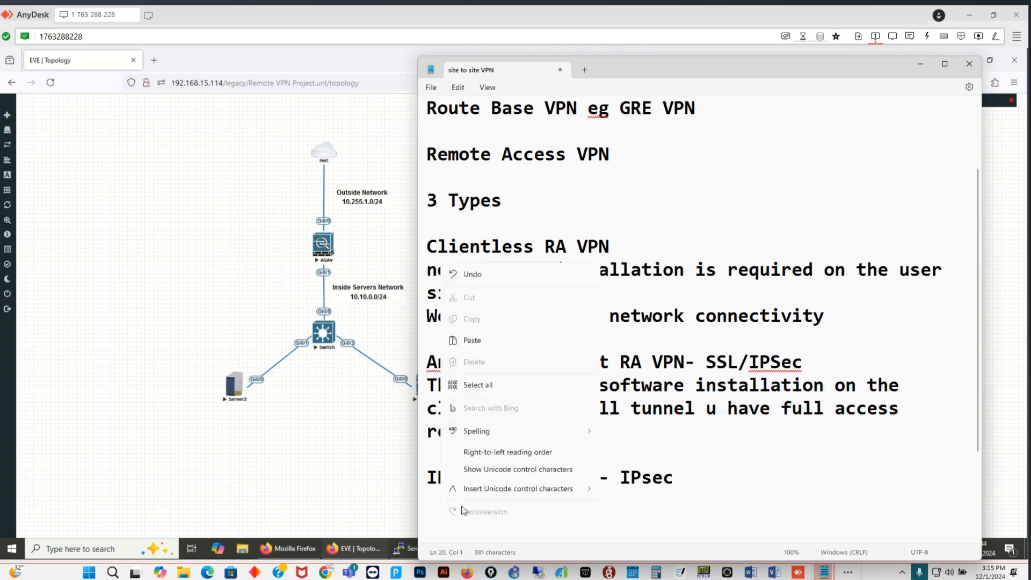
left_click(473, 331)
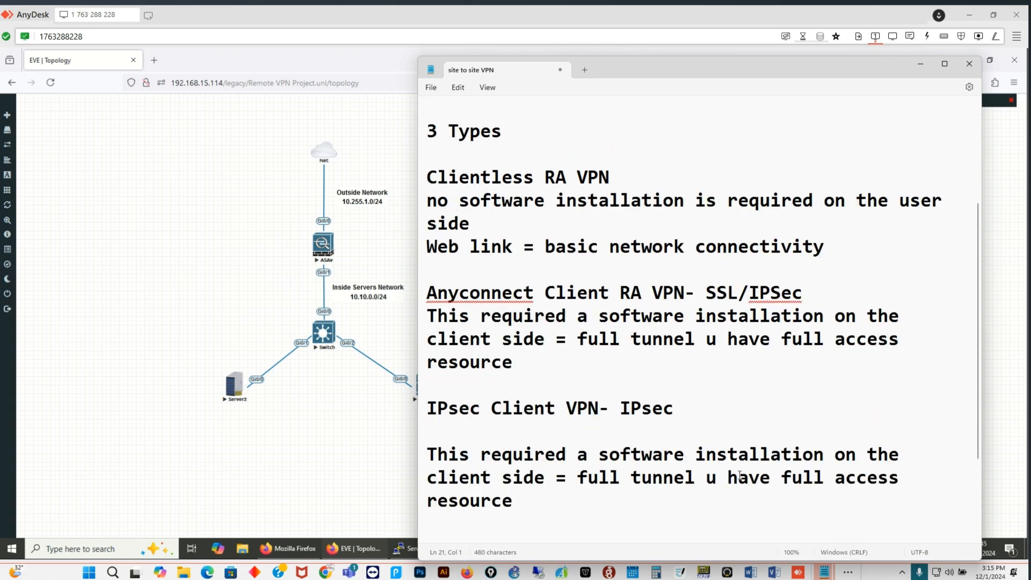
Review the VPN notes from the beginning, highlighting the Anyconnect Client RA VPN and IPsec Client VPN headings.
scroll(860, 303, "up", 1)
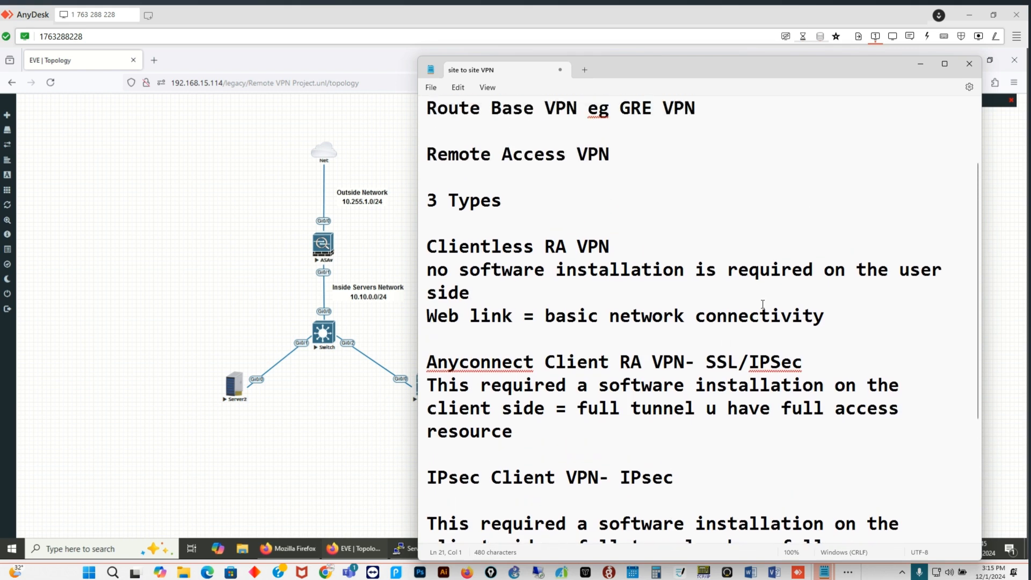
scroll(859, 303, "up", 2)
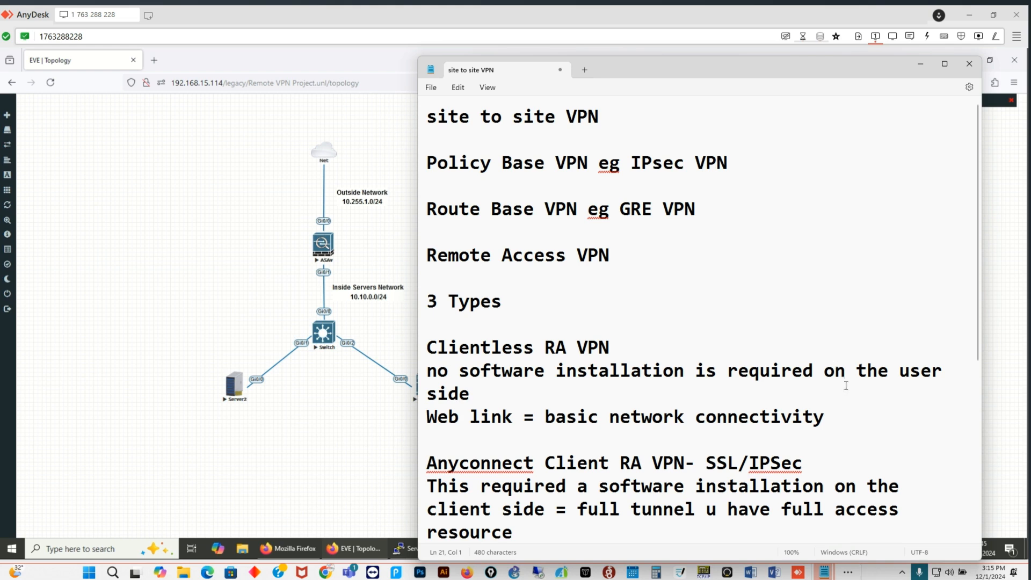
scroll(846, 385, "down", 2)
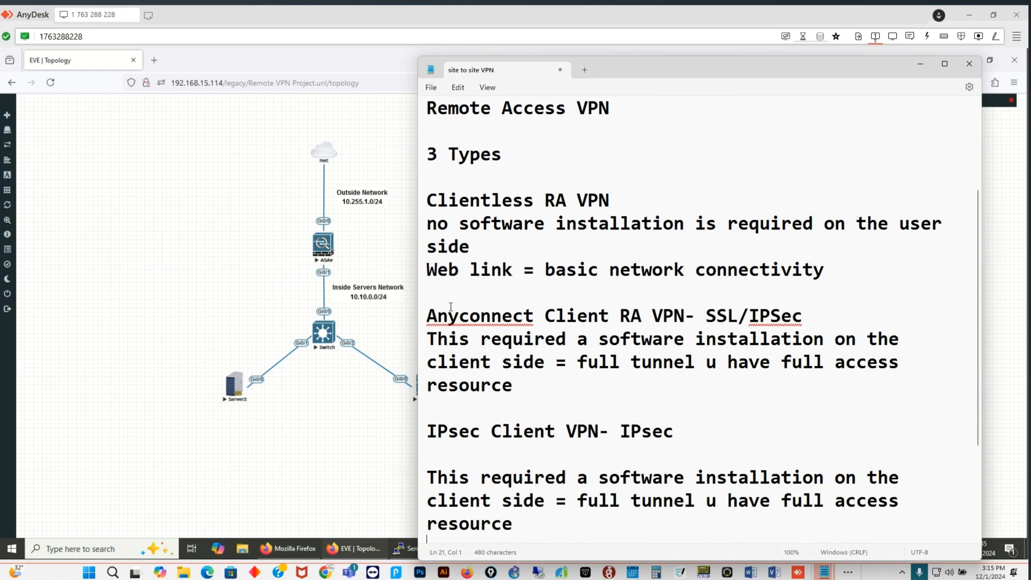
triple_click(513, 321)
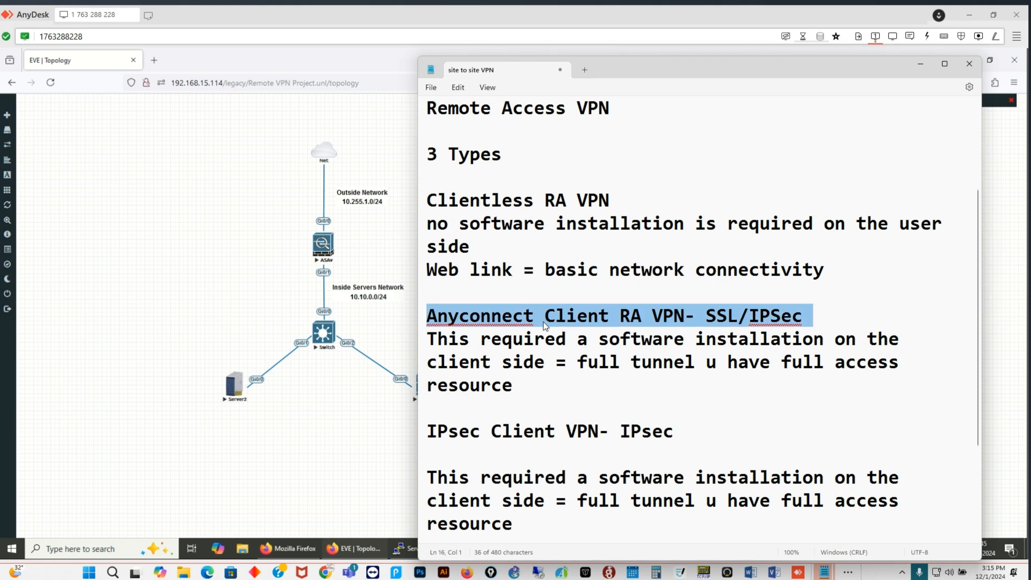
left_click_drag(427, 432, 595, 438)
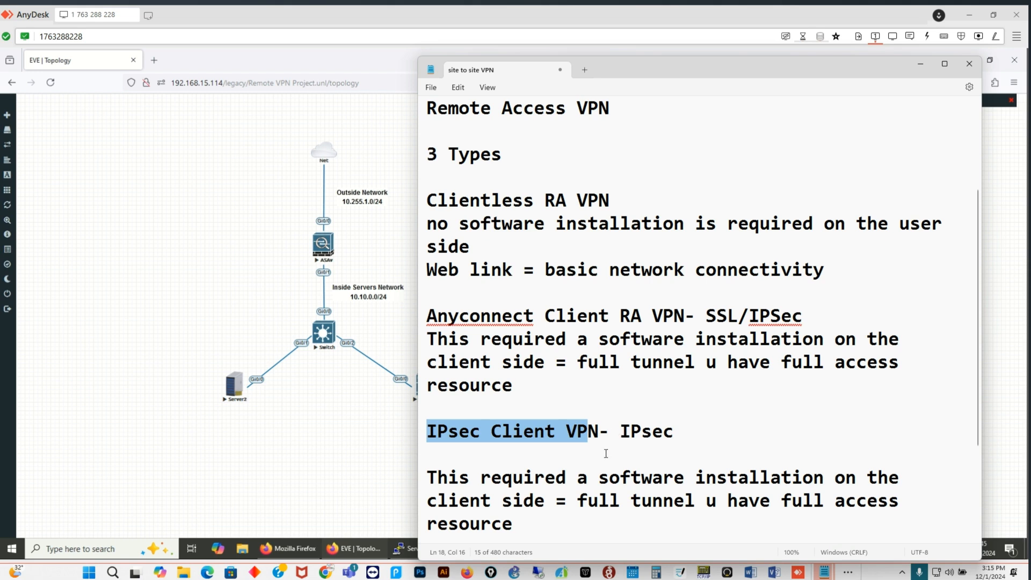
left_click(565, 363)
left_click_drag(685, 317, 424, 325)
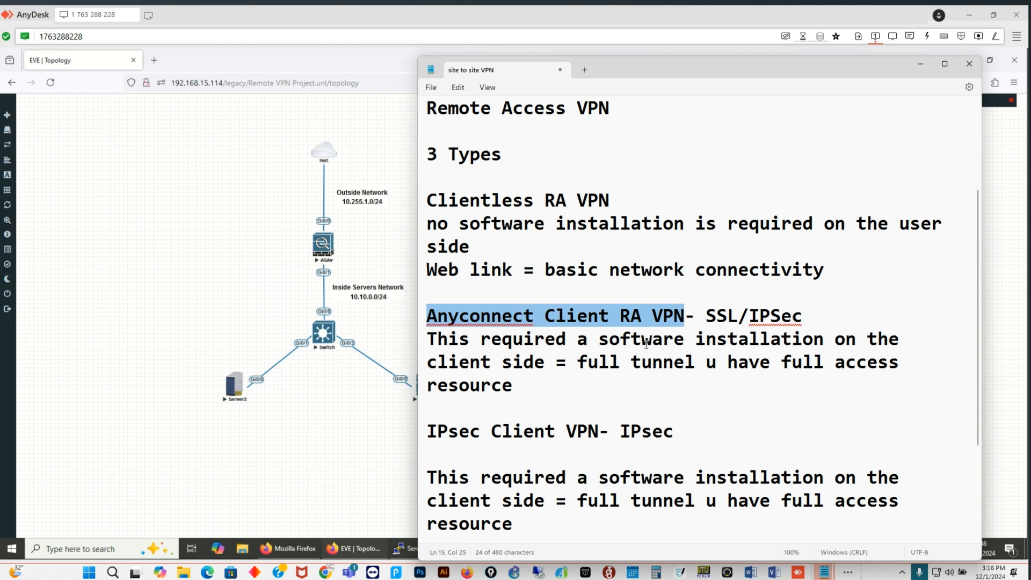
Minimize the notes and circle the ASAv firewall, Server2 and Server1 on the topology with the screen pen.
left_click(920, 65)
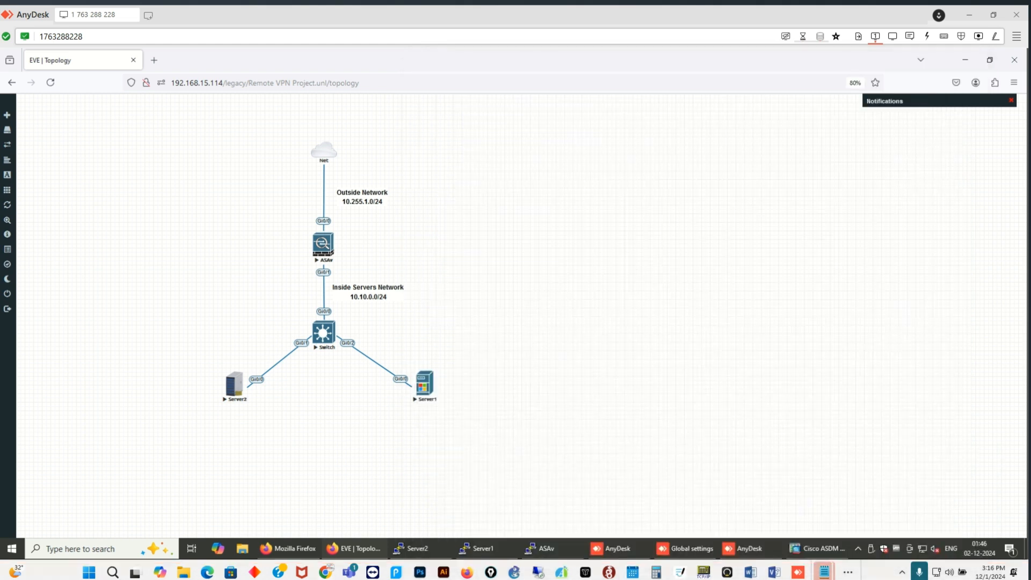
key("ctrl+shift+3")
mouse_move(348, 228)
left_mouse_down()
mouse_move(273, 238)
mouse_move(348, 262)
mouse_move(348, 242)
left_mouse_up()
mouse_move(243, 363)
left_mouse_down()
mouse_move(276, 385)
mouse_move(220, 348)
left_mouse_up()
mouse_move(419, 355)
left_mouse_down()
mouse_move(462, 424)
mouse_move(433, 359)
left_mouse_up()
Draw three freehand branch lines outward from the Net cloud and write "PC" at the end of each.
left_click_drag(362, 141, 523, 138)
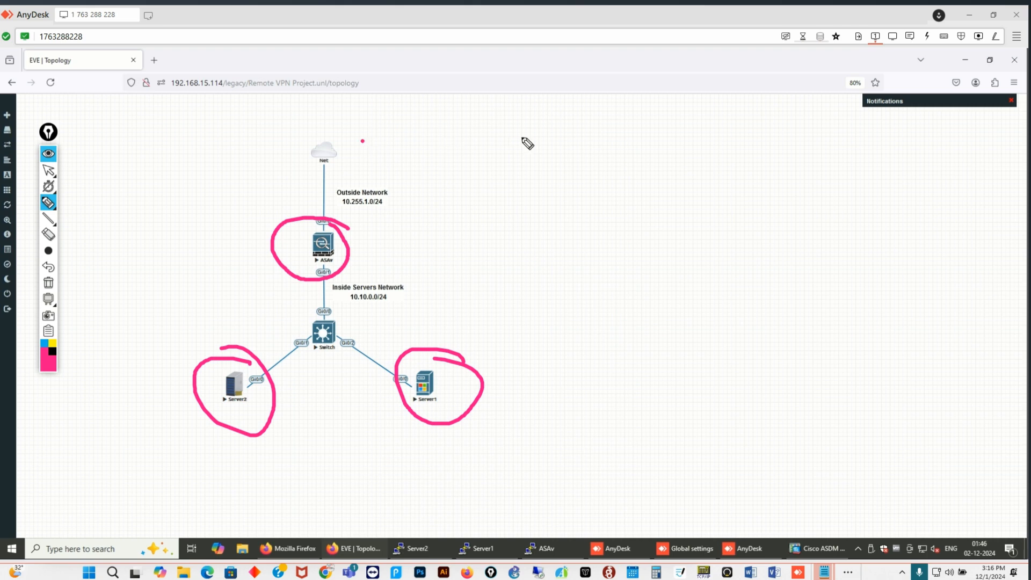
mouse_move(380, 69)
left_mouse_down()
mouse_move(367, 142)
mouse_move(572, 220)
left_mouse_up()
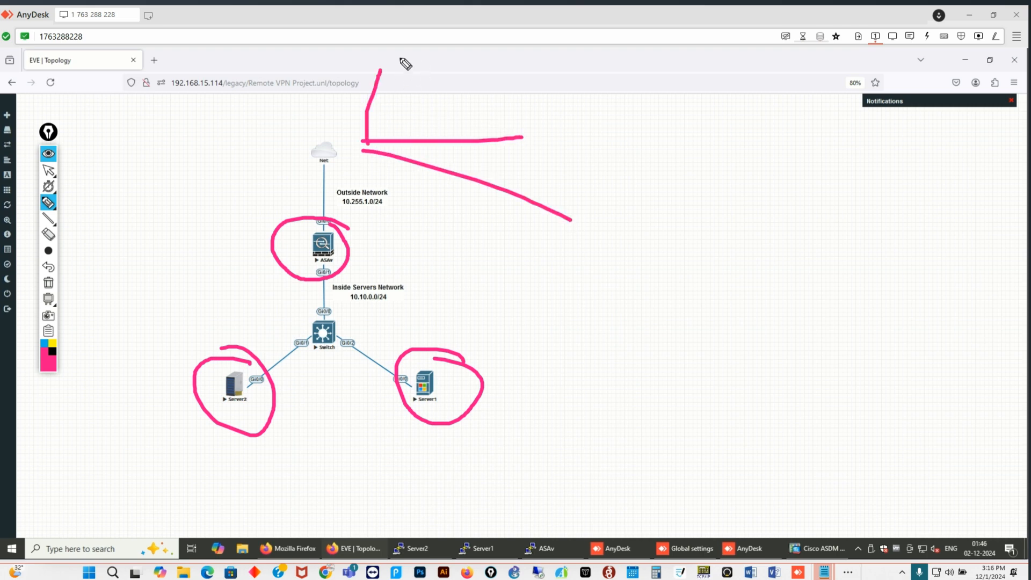
mouse_move(398, 49)
left_mouse_down()
mouse_move(417, 72)
mouse_move(488, 72)
left_mouse_up()
mouse_move(546, 115)
left_mouse_down()
mouse_move(575, 103)
mouse_move(559, 112)
mouse_move(630, 123)
left_mouse_up()
mouse_move(618, 206)
left_mouse_down()
mouse_move(625, 246)
mouse_move(658, 242)
left_mouse_up()
left_click(640, 217)
mouse_move(592, 217)
left_mouse_down()
mouse_move(599, 210)
mouse_move(604, 229)
mouse_move(714, 246)
mouse_move(724, 233)
left_mouse_up()
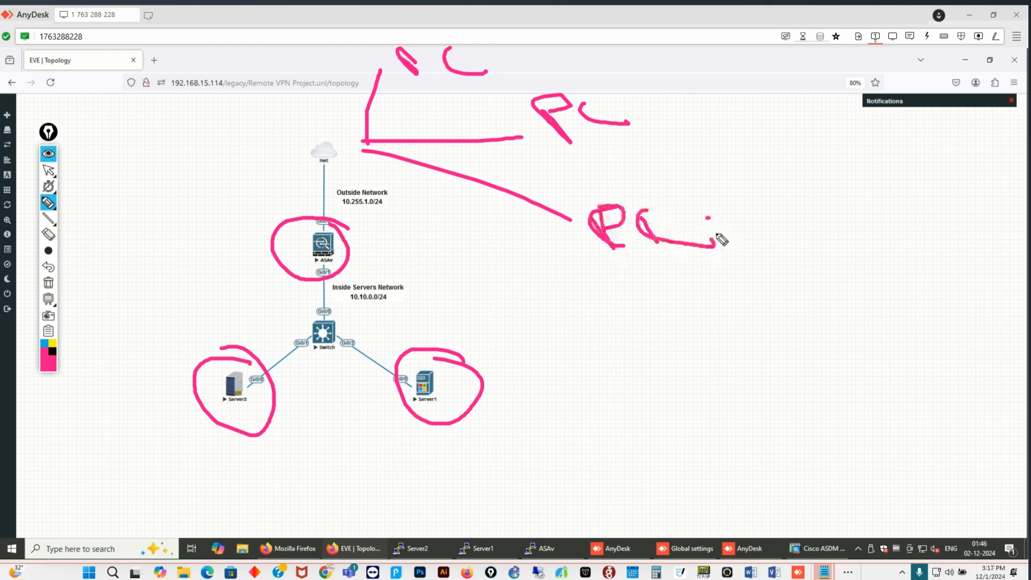
Outline the upper two PC labels with freehand boxes and draw a tunnel line from the topmost PC to the ASAv firewall.
mouse_move(553, 171)
left_mouse_down()
mouse_move(583, 157)
mouse_move(546, 173)
mouse_move(568, 196)
left_mouse_up()
mouse_move(408, 100)
left_mouse_down()
mouse_move(456, 35)
mouse_move(363, 42)
mouse_move(422, 113)
left_mouse_up()
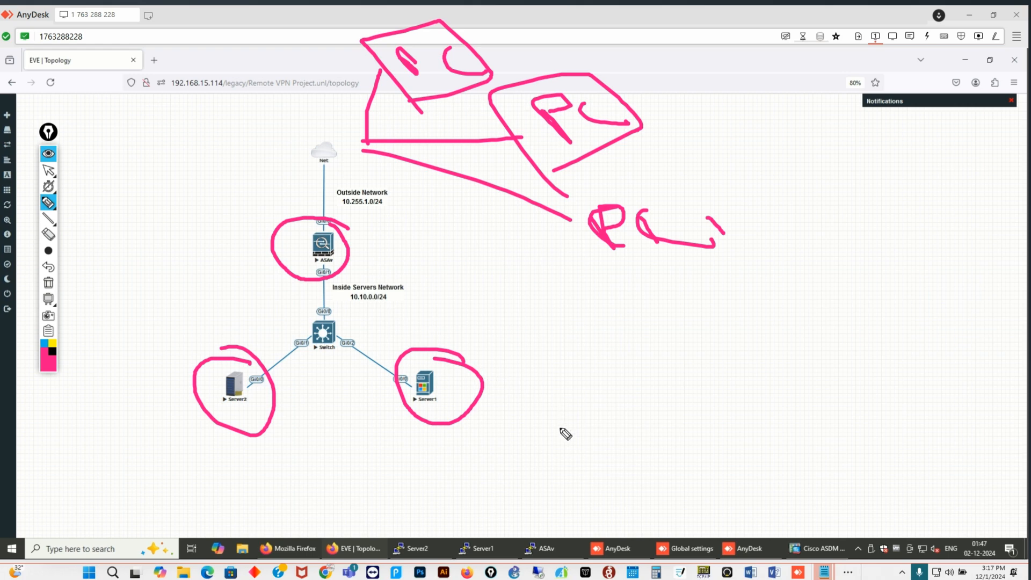
mouse_move(384, 65)
left_mouse_down()
mouse_move(366, 63)
mouse_move(339, 113)
mouse_move(320, 223)
left_mouse_up()
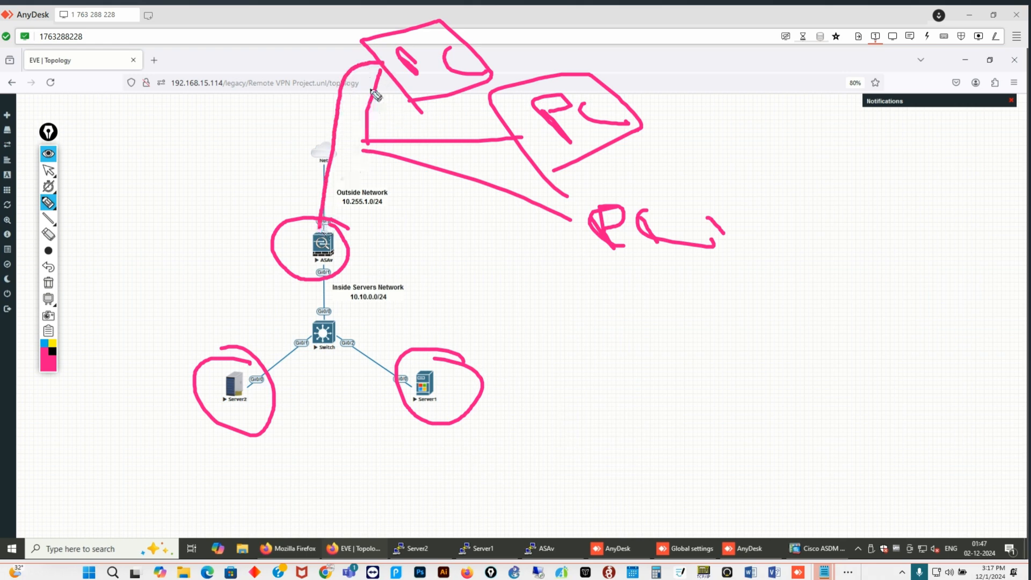
Draw a second tunnel line from the topmost PC to the ASAv and a box joined to Server1 by two lines.
mouse_move(383, 69)
left_mouse_down()
mouse_move(333, 239)
mouse_move(382, 267)
mouse_move(322, 239)
left_mouse_up()
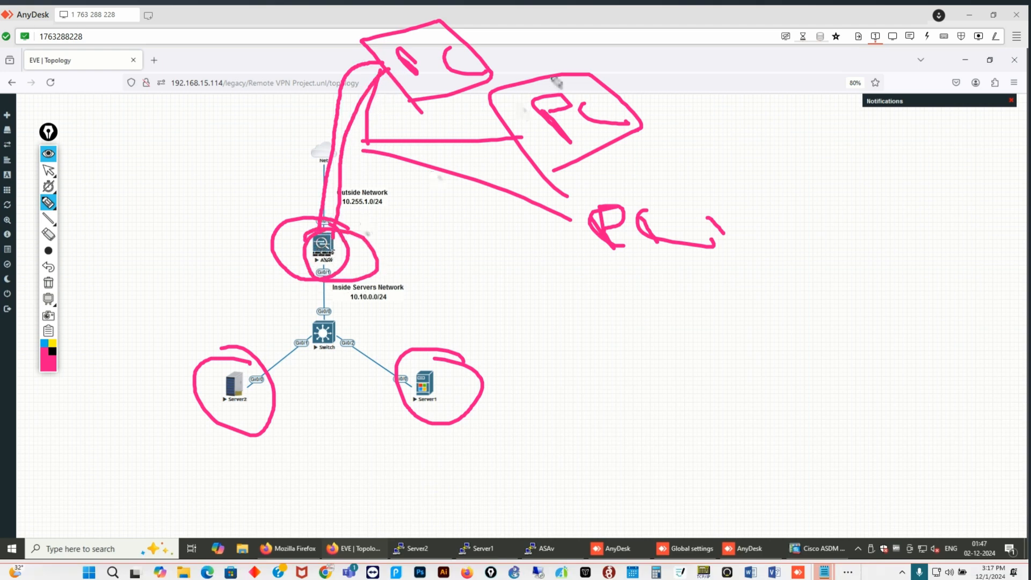
mouse_move(547, 369)
left_mouse_down()
mouse_move(533, 430)
mouse_move(635, 419)
mouse_move(559, 371)
left_mouse_up()
left_click_drag(420, 385, 548, 391)
left_click_drag(433, 398, 543, 410)
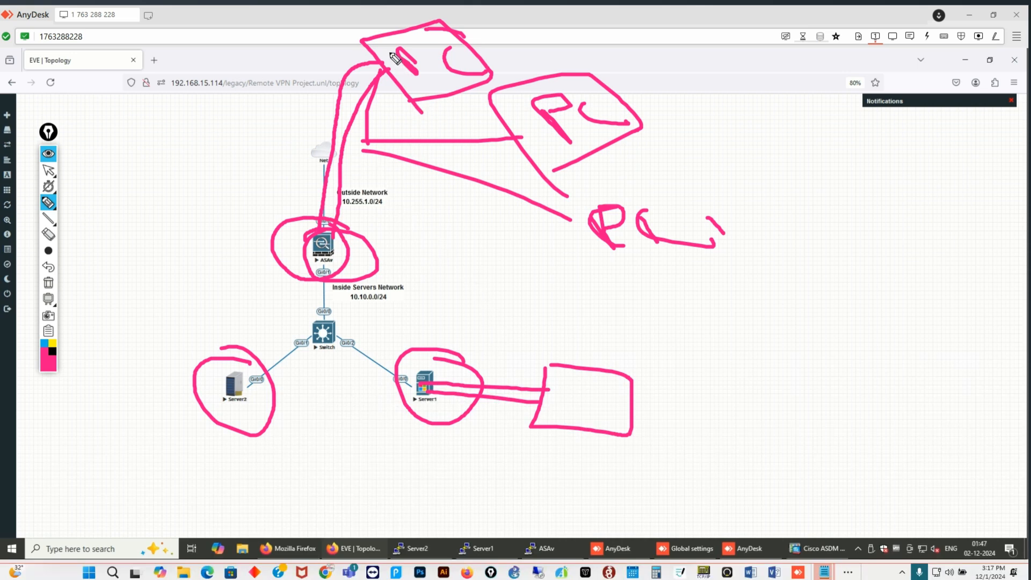
mouse_move(422, 103)
left_mouse_down()
mouse_move(474, 59)
mouse_move(438, 24)
left_mouse_up()
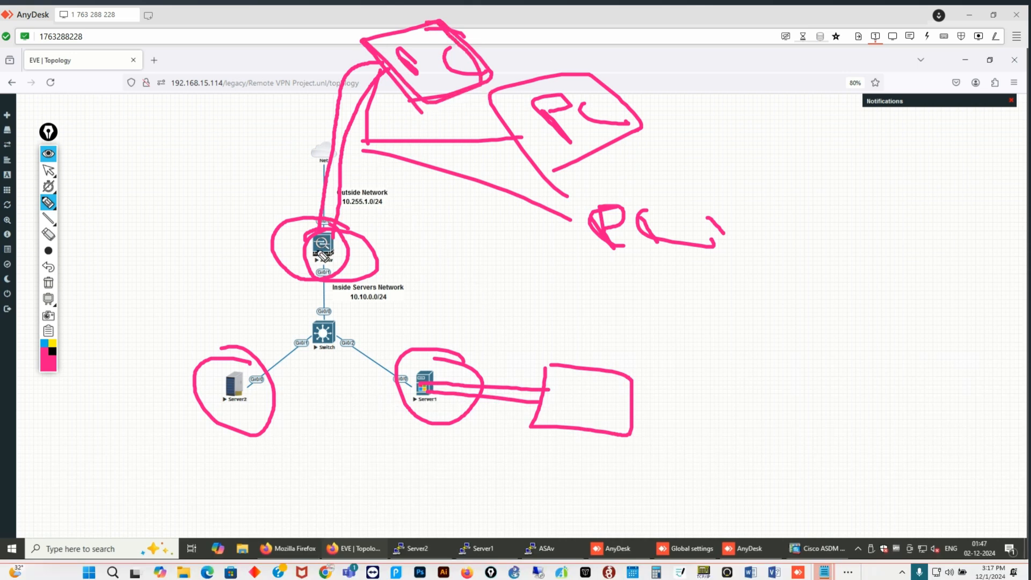
Write "VPN" in two places beside the topology and draw a line from the ASAv to a rounded shape.
mouse_move(542, 278)
left_mouse_down()
mouse_move(568, 311)
mouse_move(571, 264)
mouse_move(631, 288)
mouse_move(694, 276)
left_mouse_up()
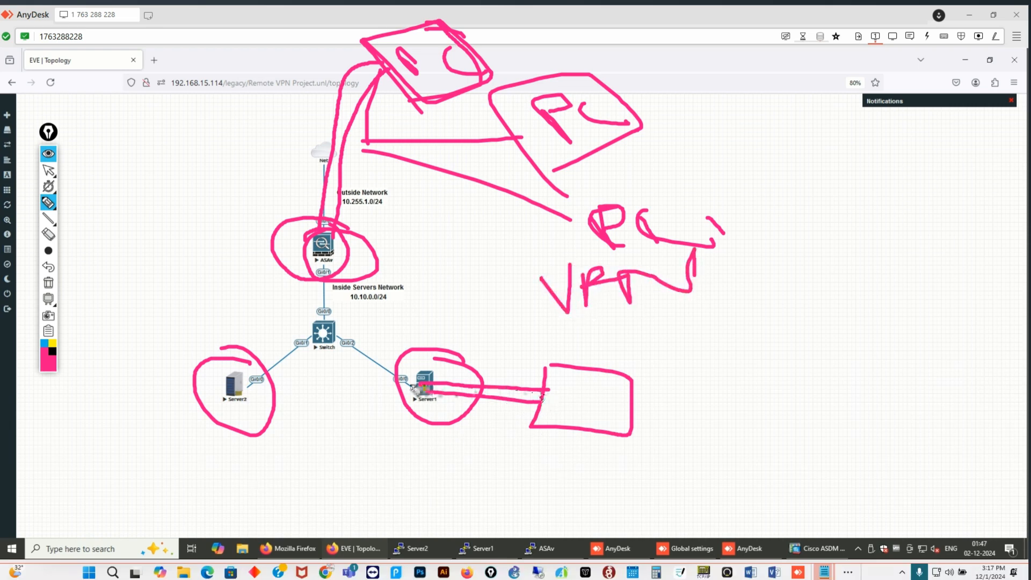
left_click_drag(330, 246, 768, 173)
left_click(771, 149)
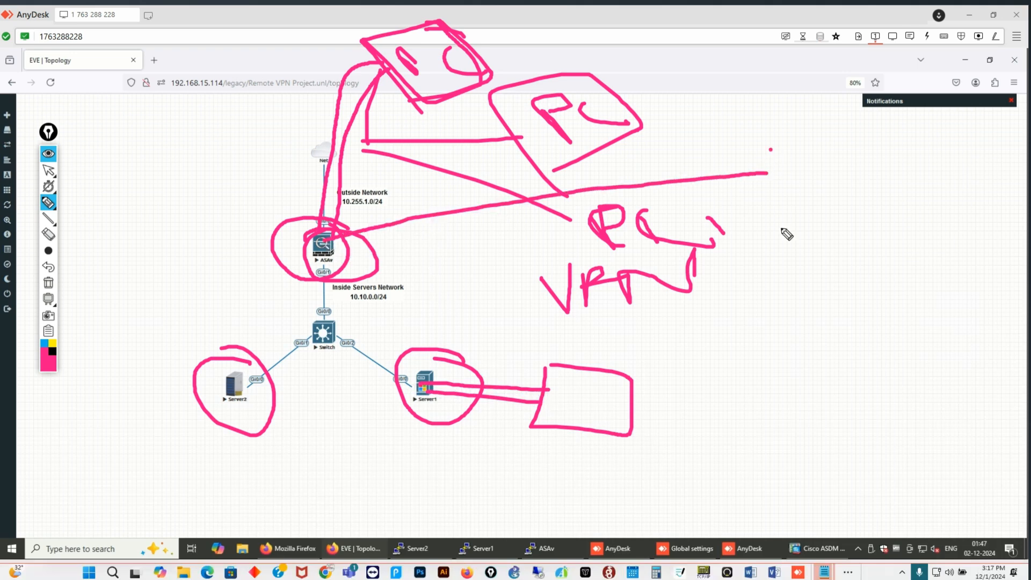
left_click_drag(787, 234, 741, 127)
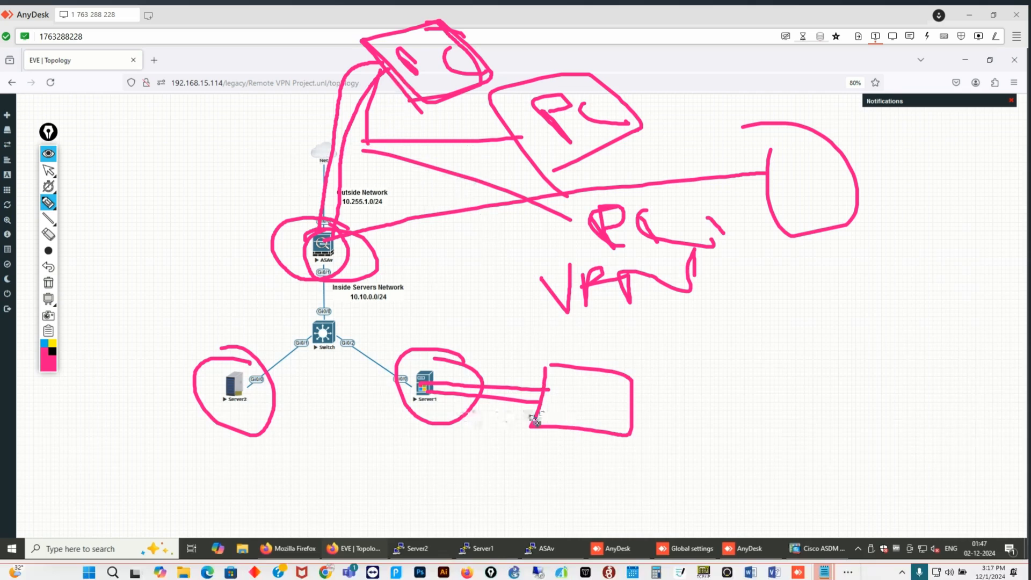
mouse_move(555, 382)
left_mouse_down()
mouse_move(546, 372)
mouse_move(623, 370)
mouse_move(636, 405)
mouse_move(540, 441)
mouse_move(546, 372)
left_mouse_up()
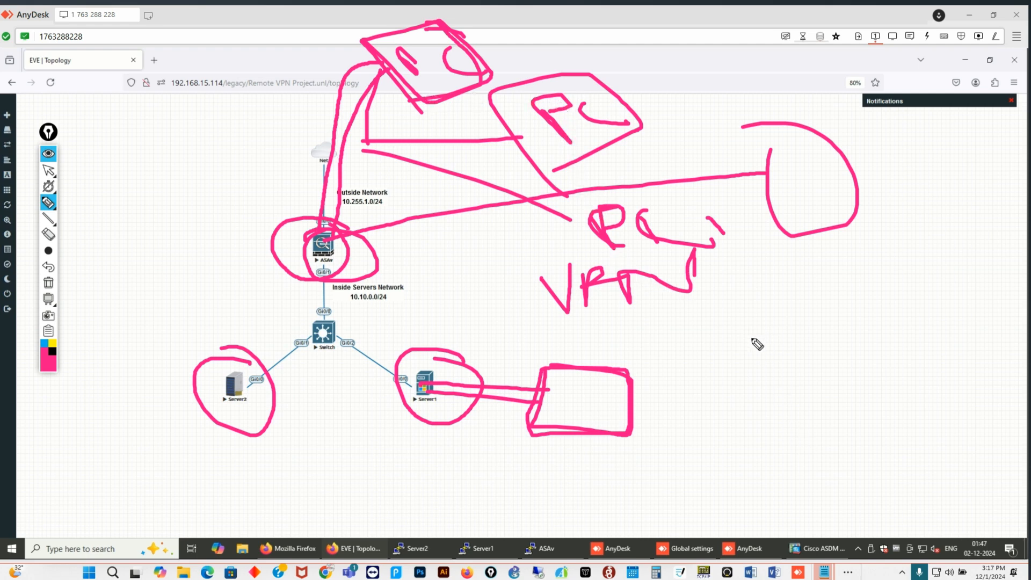
mouse_move(752, 337)
left_mouse_down()
mouse_move(780, 360)
mouse_move(780, 334)
mouse_move(883, 345)
left_mouse_up()
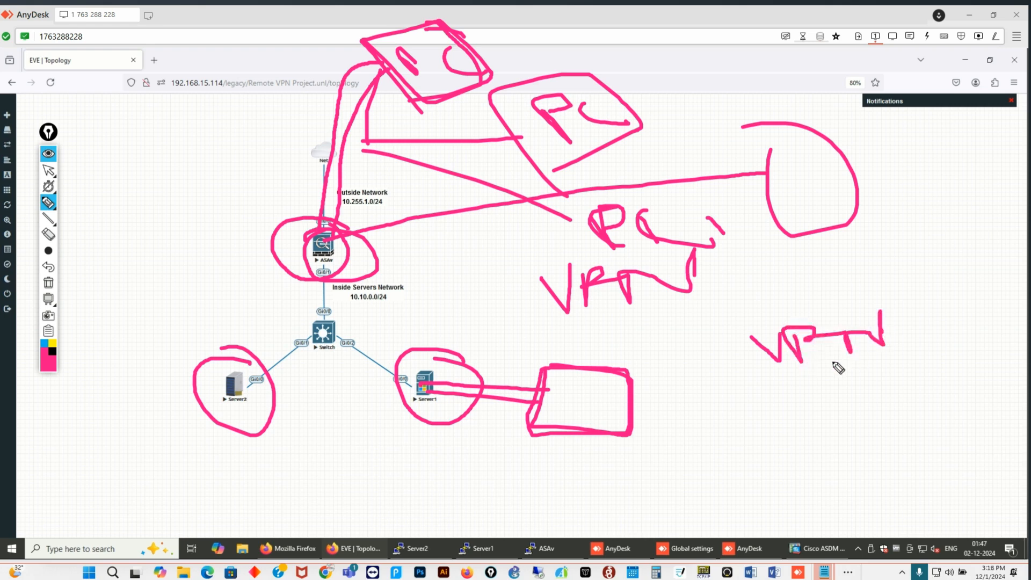
Erase all pen drawings from the topology and close the screen pen toolbar.
left_click(49, 284)
right_click(55, 340)
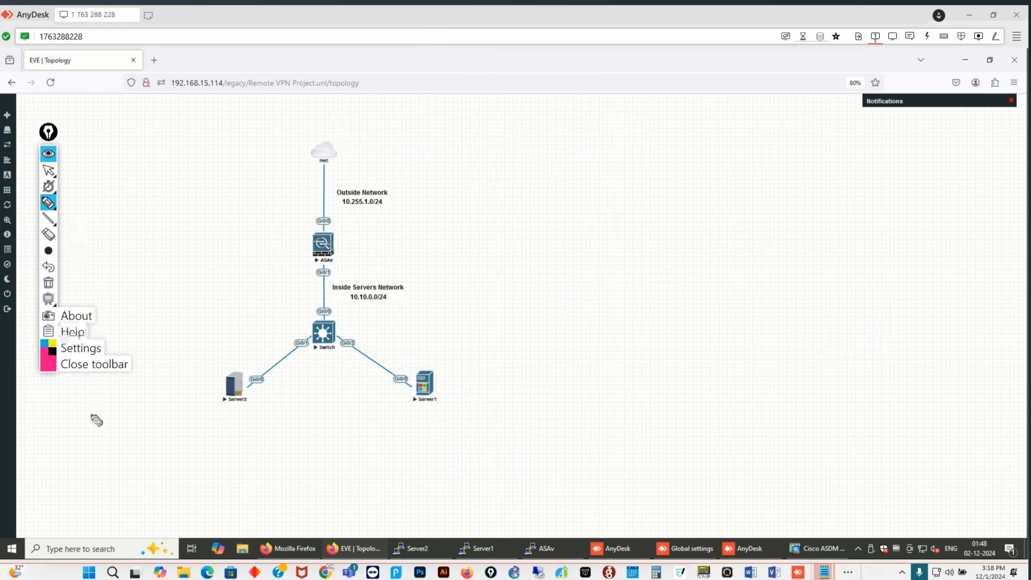
left_click(95, 364)
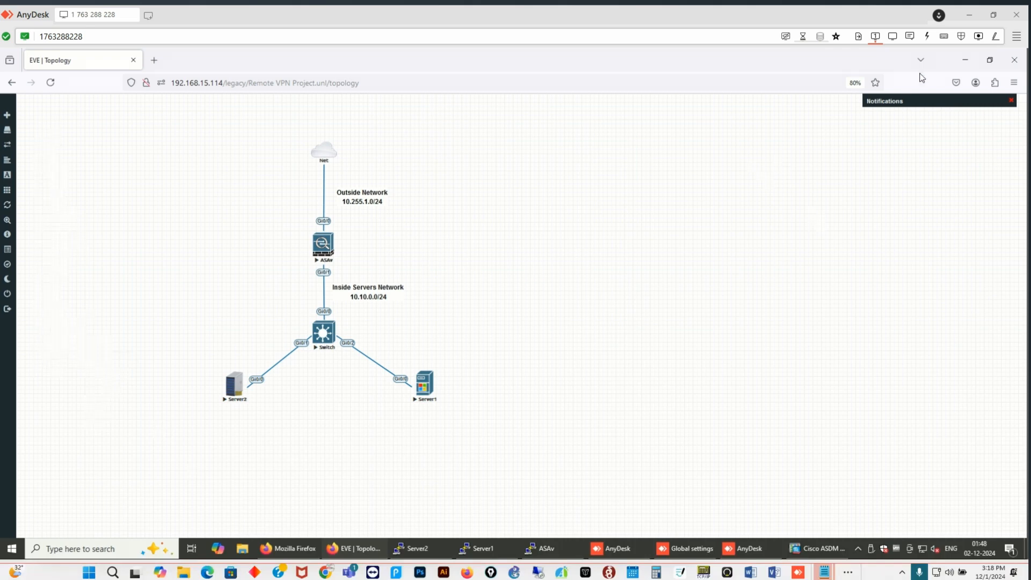
Minimize the topology browser and enter privileged mode on the Server1 console with "en".
left_click(959, 64)
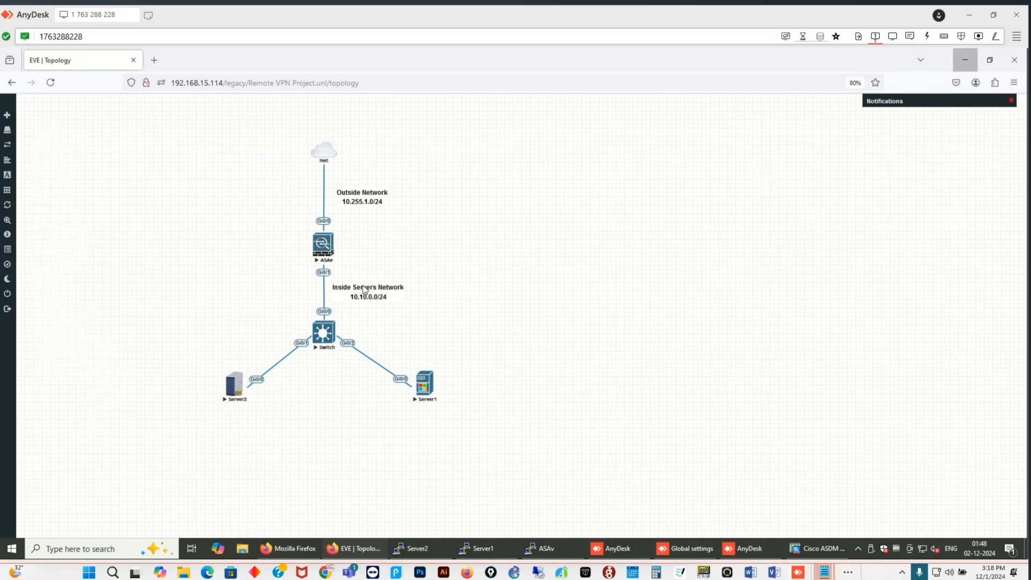
left_click(965, 55)
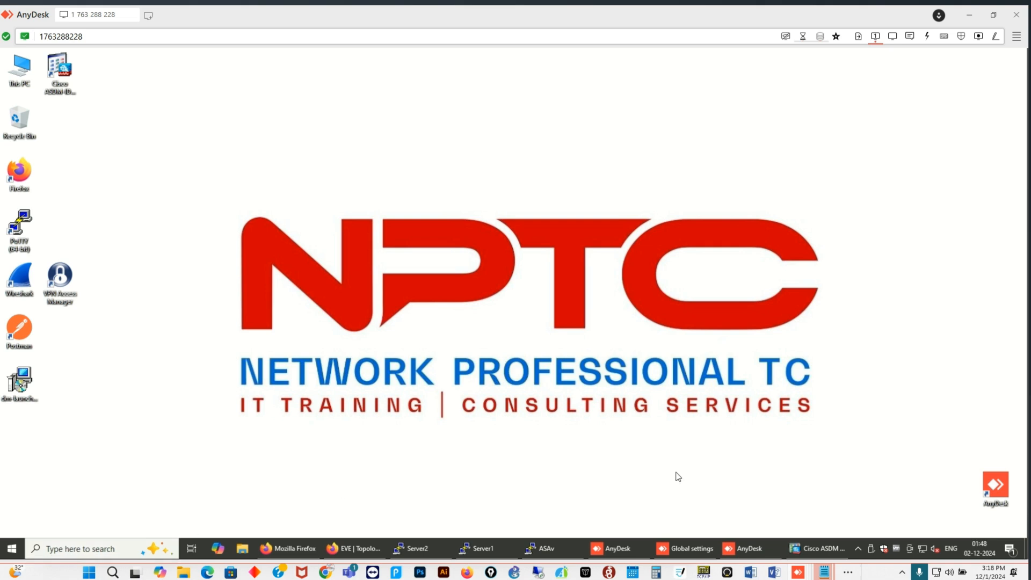
left_click(481, 549)
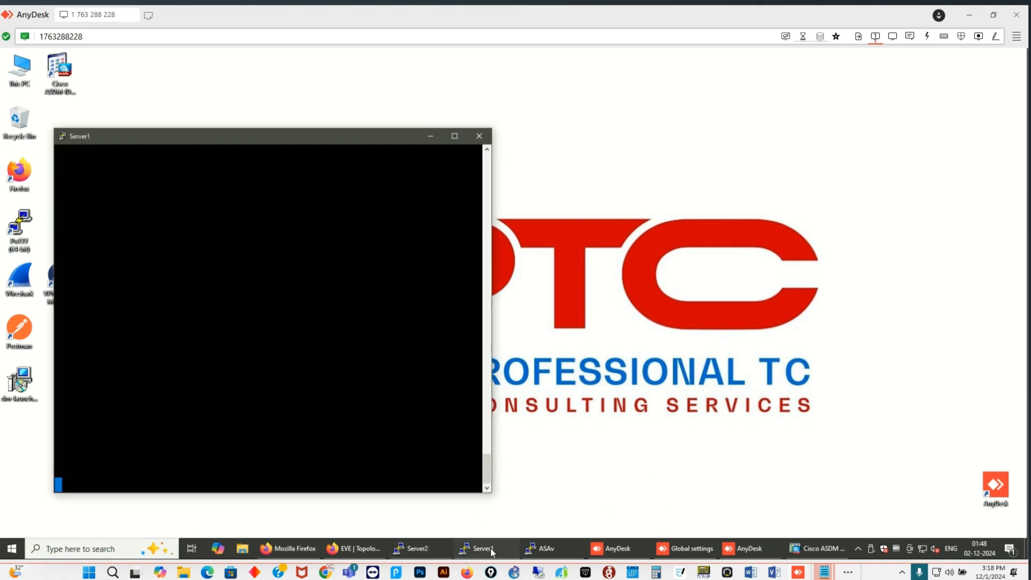
double_click(382, 455)
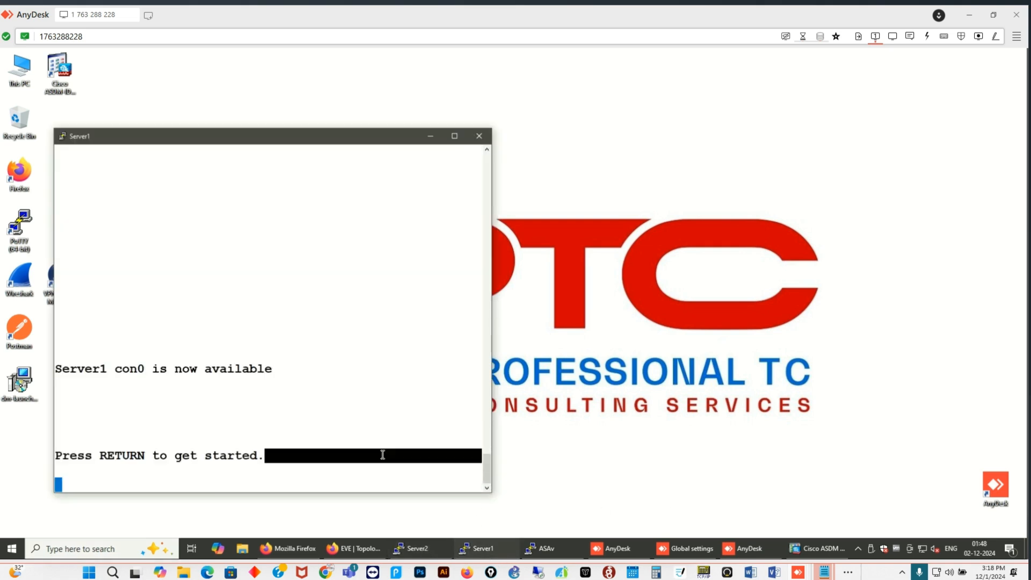
key("Return")
key("Return")
key("Return")
key("Return")
key("Return")
key("Return")
type("en")
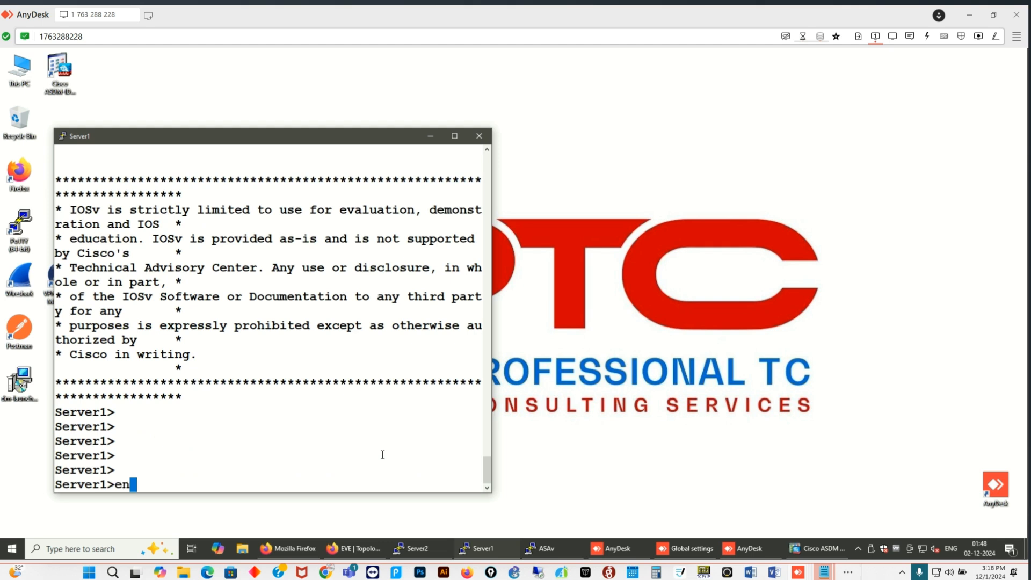
key("Return")
List Server1's interface addresses with "show ip int br".
type("sh")
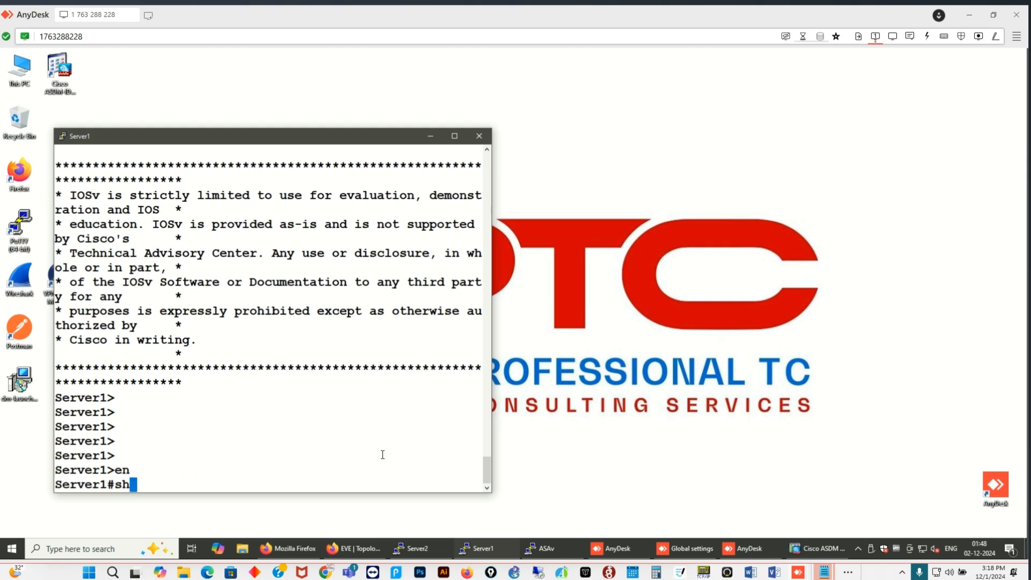
type("ow ip int br")
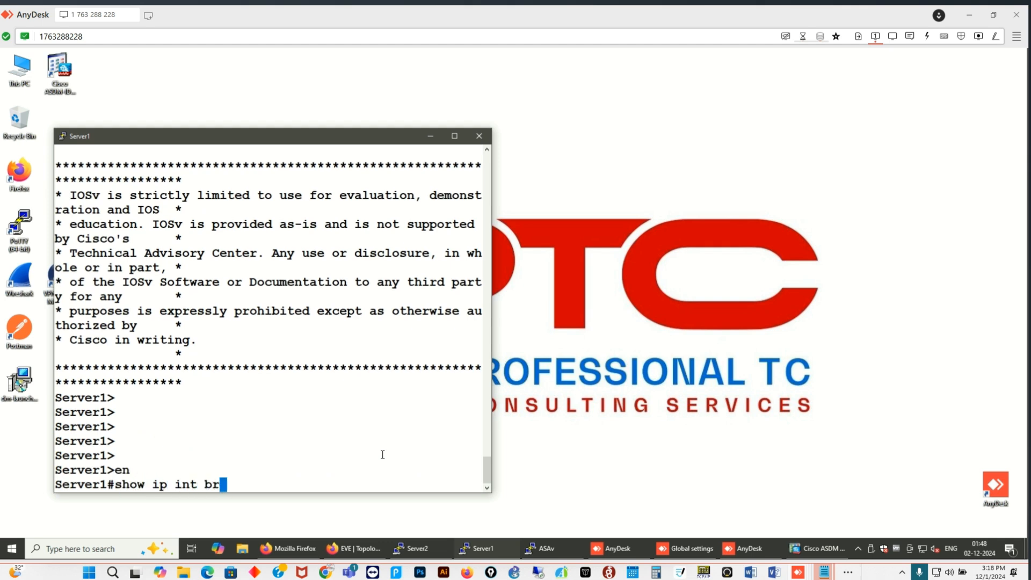
key("Return")
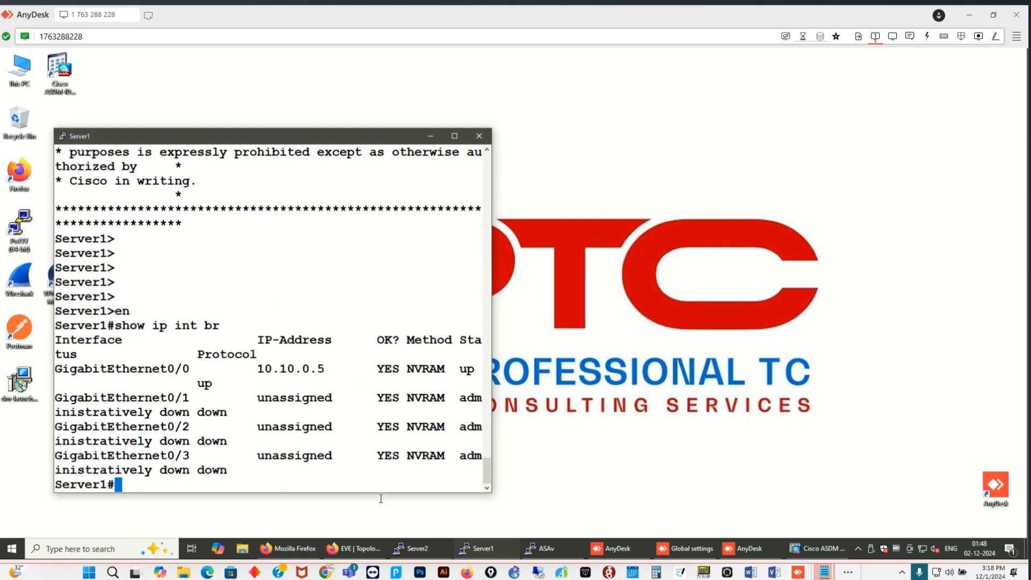
Switch to the Server2 console and enter privileged mode with "en".
left_click(420, 554)
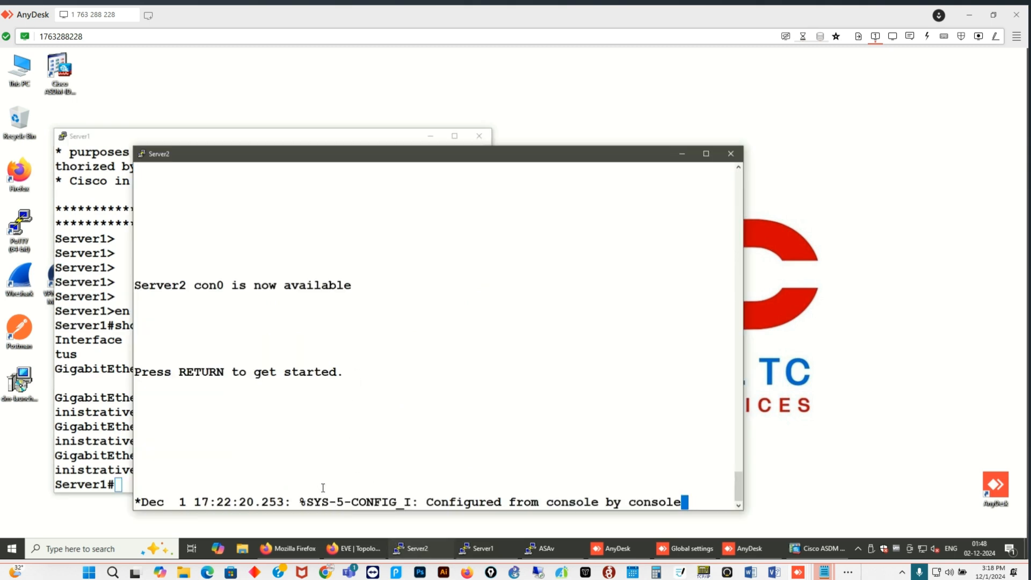
double_click(391, 472)
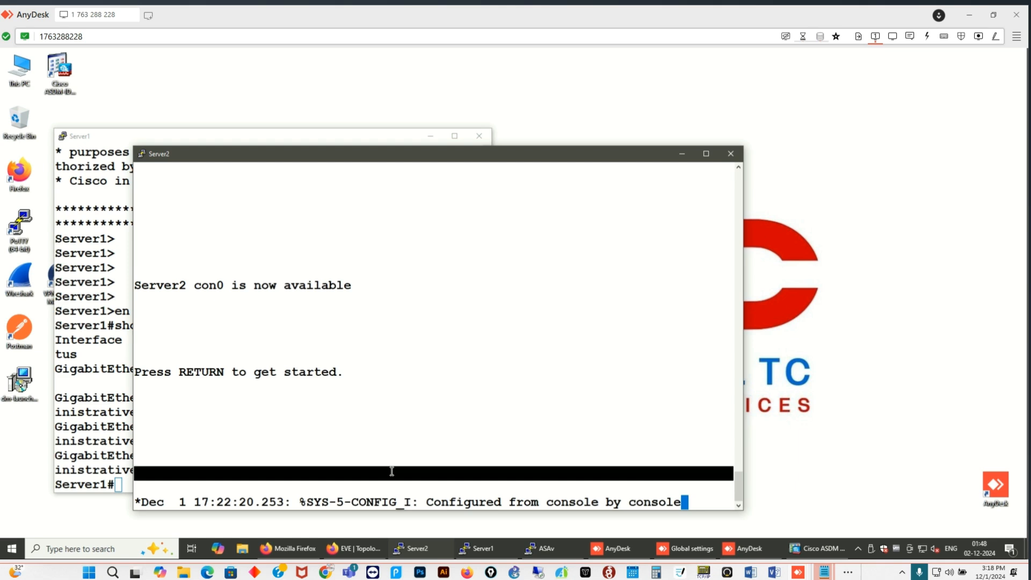
key("Return")
key("Return")
key("Return")
key("Return")
key("Return")
key("Return")
key("Return")
type("en")
key("Return")
List Server2's interface addresses with "show ip int br" and minimize both server consoles.
type("sh")
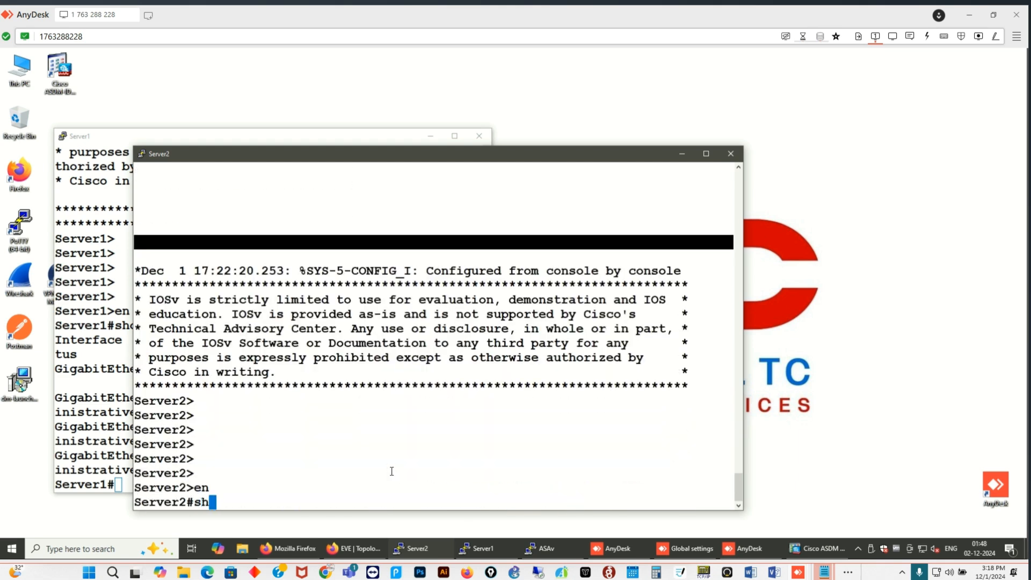
type("ow ip int br")
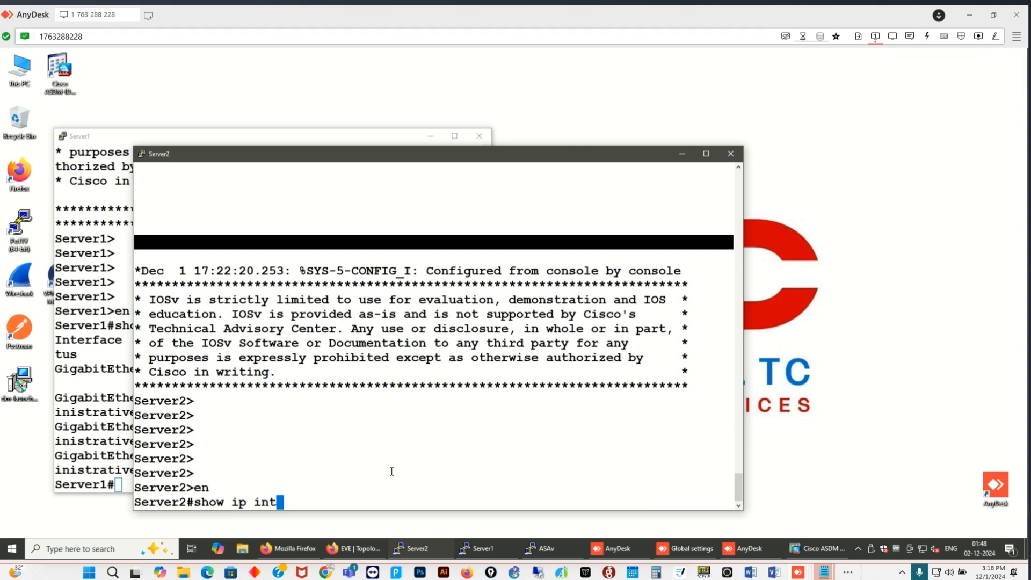
key("Return")
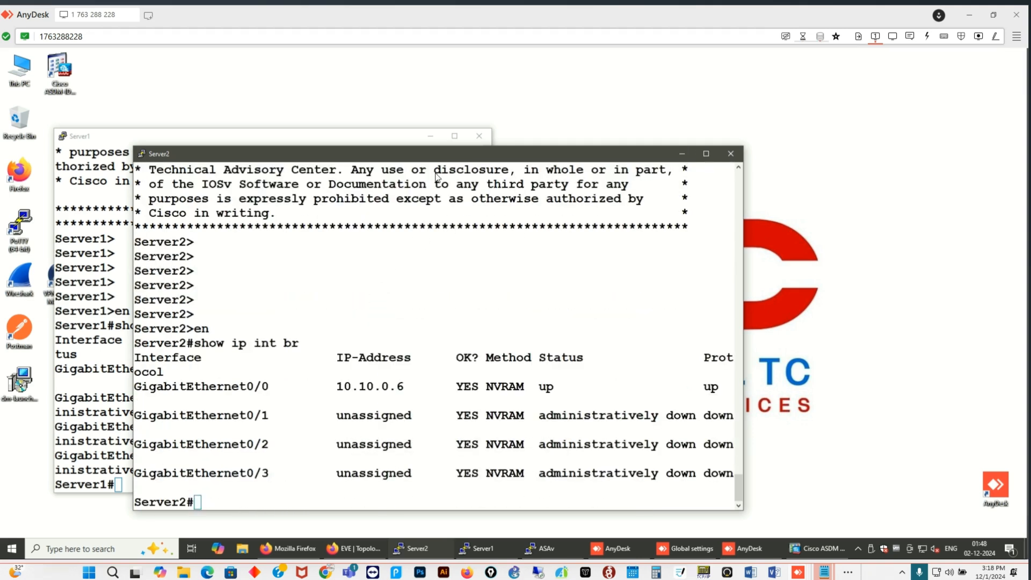
left_click(682, 154)
left_click(430, 137)
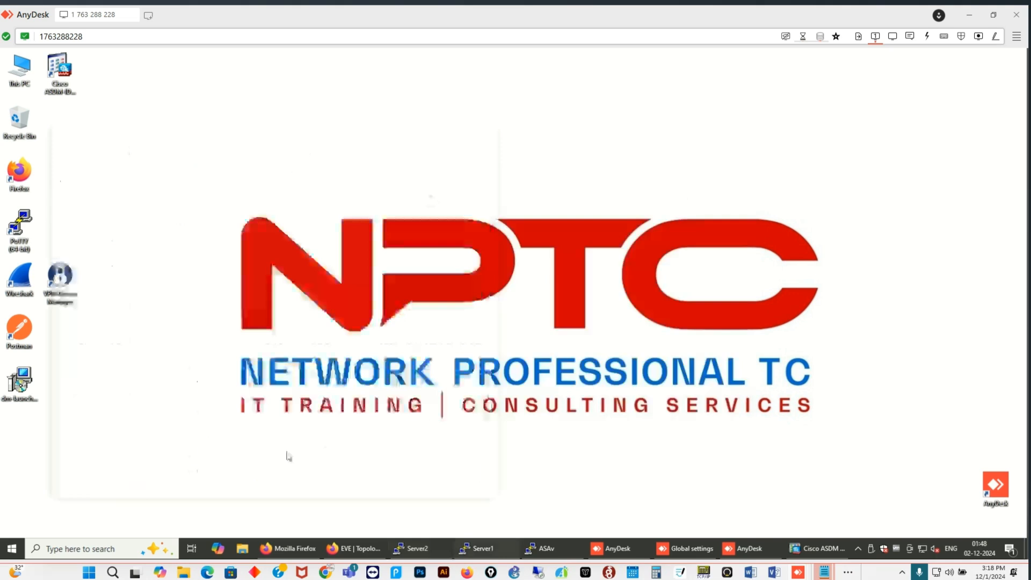
Open a Windows Command Prompt and ping Server1 at 10.10.0.5.
left_click(84, 549)
type("cmd")
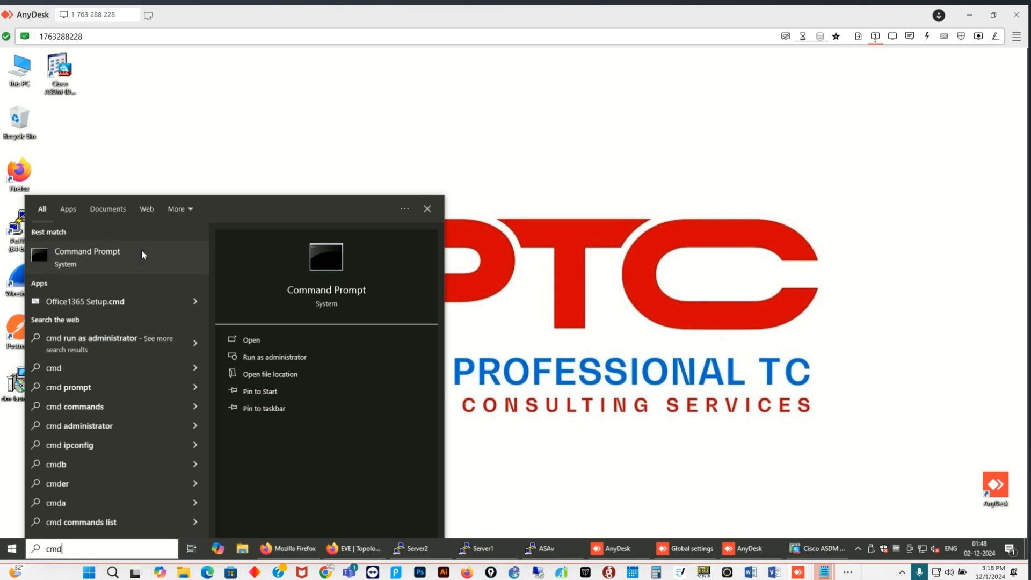
left_click(141, 250)
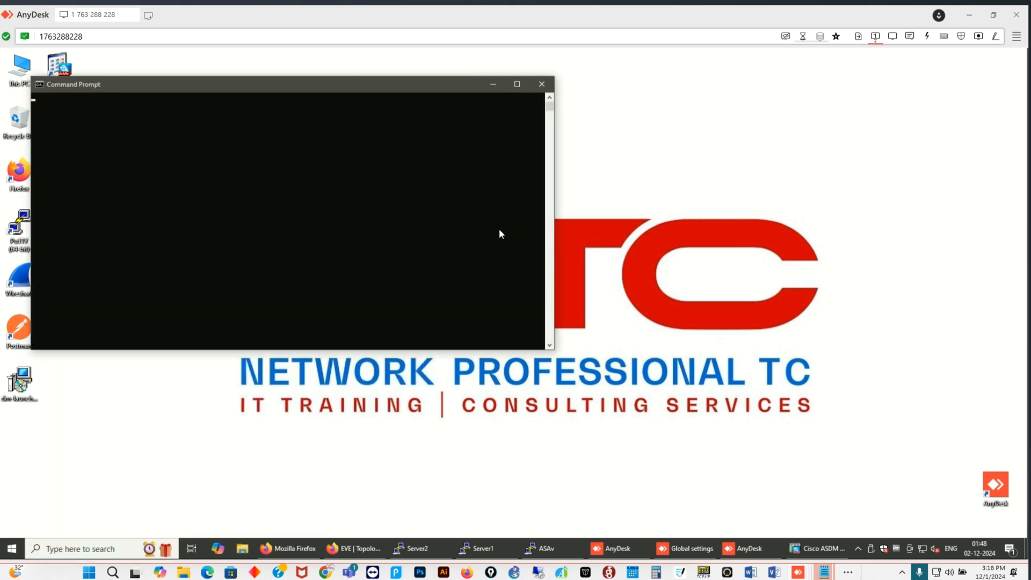
left_click(859, 550)
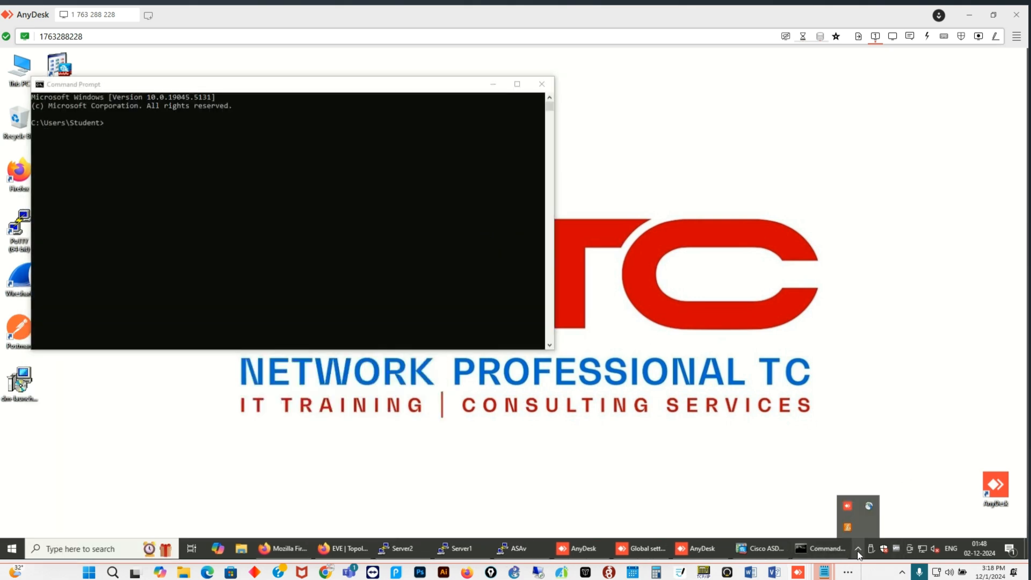
left_click(325, 200)
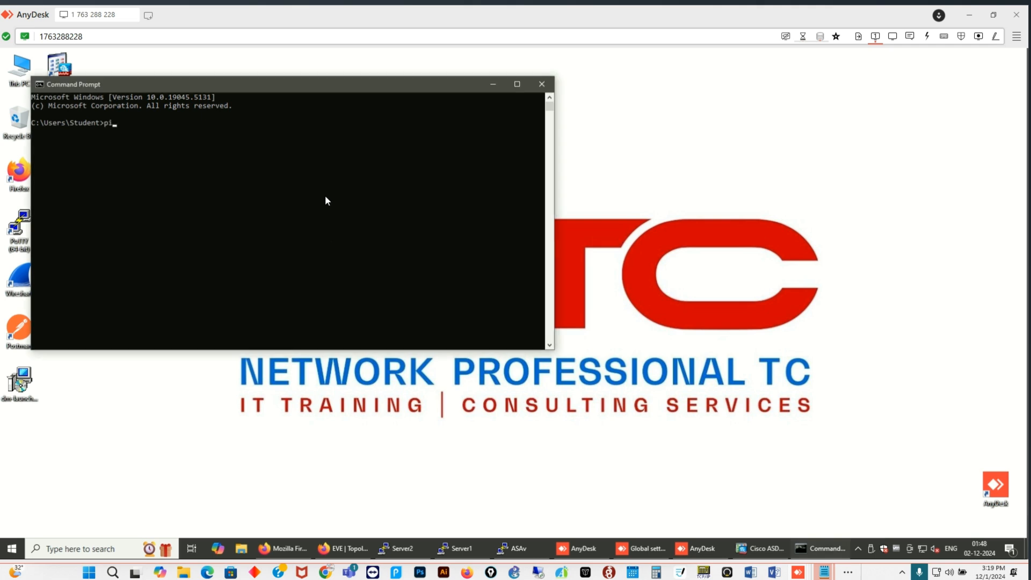
type("0.10.05")
key("BackSpace")
type(".5")
key("Return")
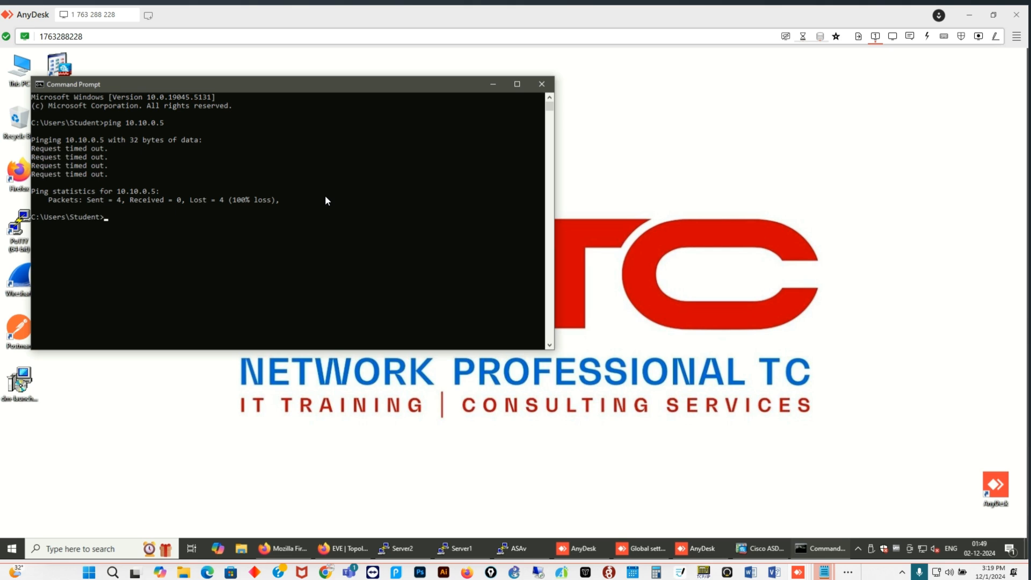
Ping Server2 at 10.10.0.6 and minimize the Command Prompt.
key("Up")
key("BackSpace")
type("6")
key("Return")
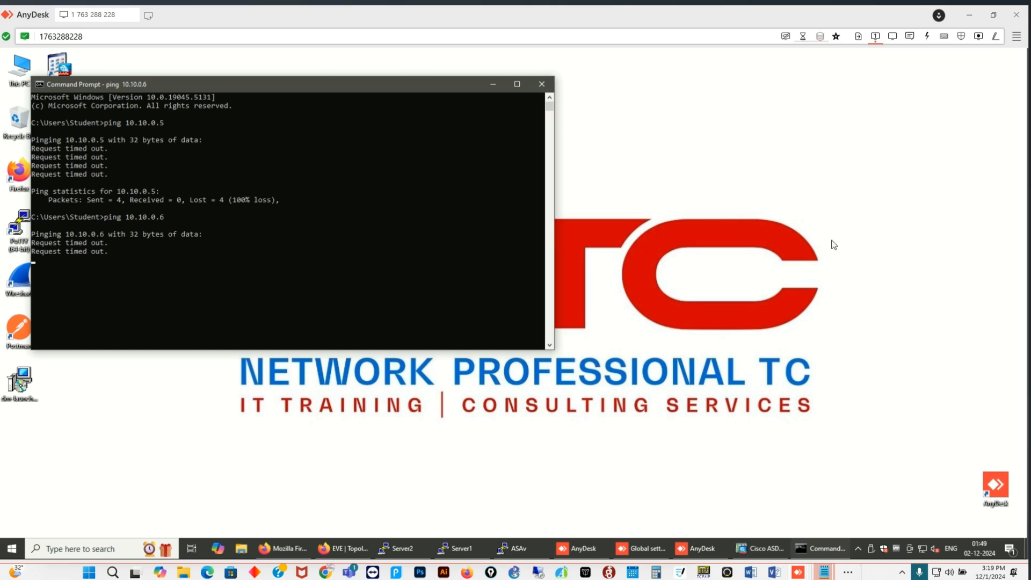
left_click(794, 305)
left_click(493, 86)
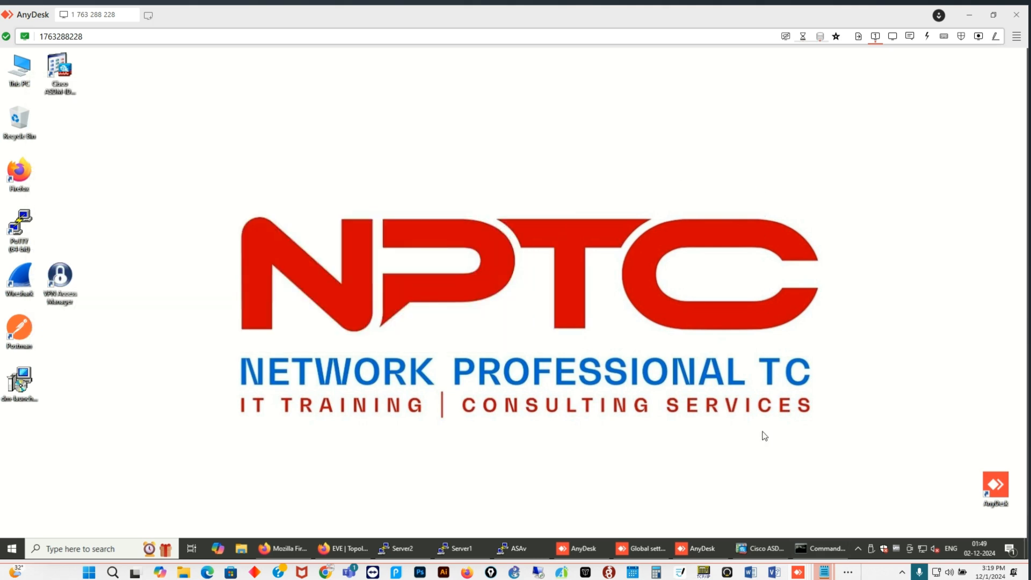
Switch to Cisco ASDM and write "RA" and "CP" over the dashboard with the screen pen.
left_click(760, 550)
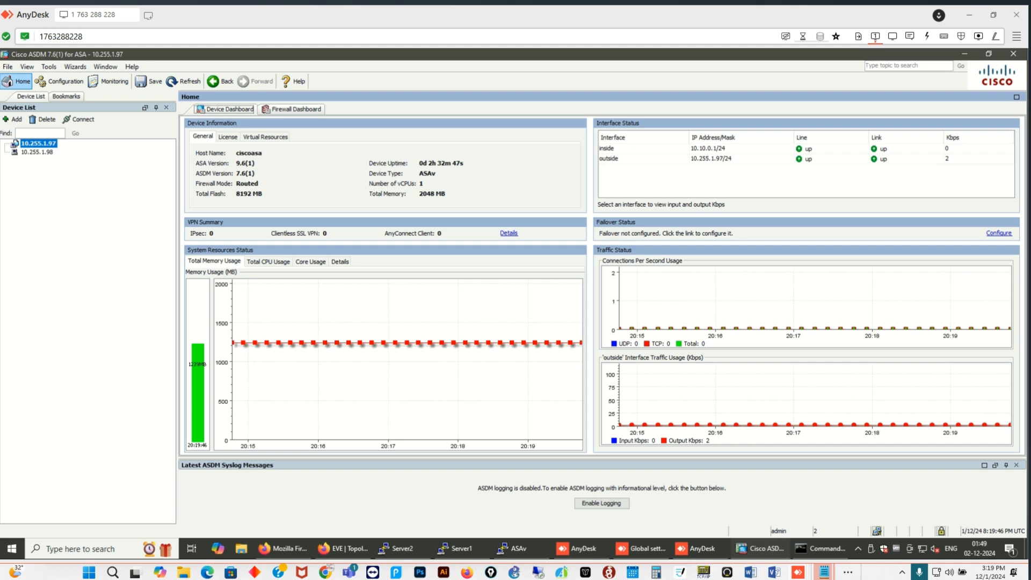
left_click(491, 572)
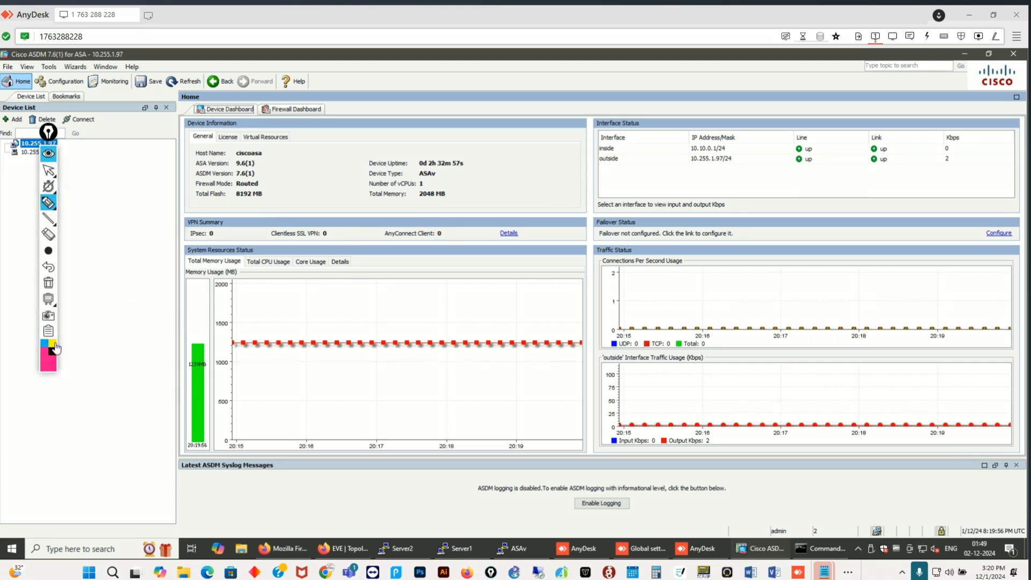
left_click_drag(430, 163, 432, 234)
mouse_move(449, 161)
left_mouse_down()
mouse_move(422, 207)
mouse_move(523, 206)
mouse_move(519, 175)
left_mouse_up()
mouse_move(465, 280)
left_mouse_down()
mouse_move(470, 336)
mouse_move(524, 252)
mouse_move(495, 282)
left_mouse_up()
Write "GP" below "CP", draw curved linking lines around the notes and outline the CP and GP labels together.
left_click(492, 350)
mouse_move(492, 350)
left_mouse_down()
mouse_move(537, 388)
mouse_move(547, 413)
mouse_move(542, 340)
mouse_move(611, 359)
left_mouse_up()
mouse_move(585, 442)
left_mouse_down()
mouse_move(554, 428)
mouse_move(600, 403)
mouse_move(631, 436)
left_mouse_up()
mouse_move(638, 368)
left_mouse_down()
mouse_move(667, 403)
mouse_move(712, 368)
left_mouse_up()
left_click(755, 339)
left_click_drag(755, 339, 744, 381)
mouse_move(574, 457)
left_mouse_down()
mouse_move(755, 419)
mouse_move(781, 371)
mouse_move(776, 338)
mouse_move(666, 284)
mouse_move(584, 345)
mouse_move(596, 309)
mouse_move(588, 241)
mouse_move(538, 281)
left_mouse_up()
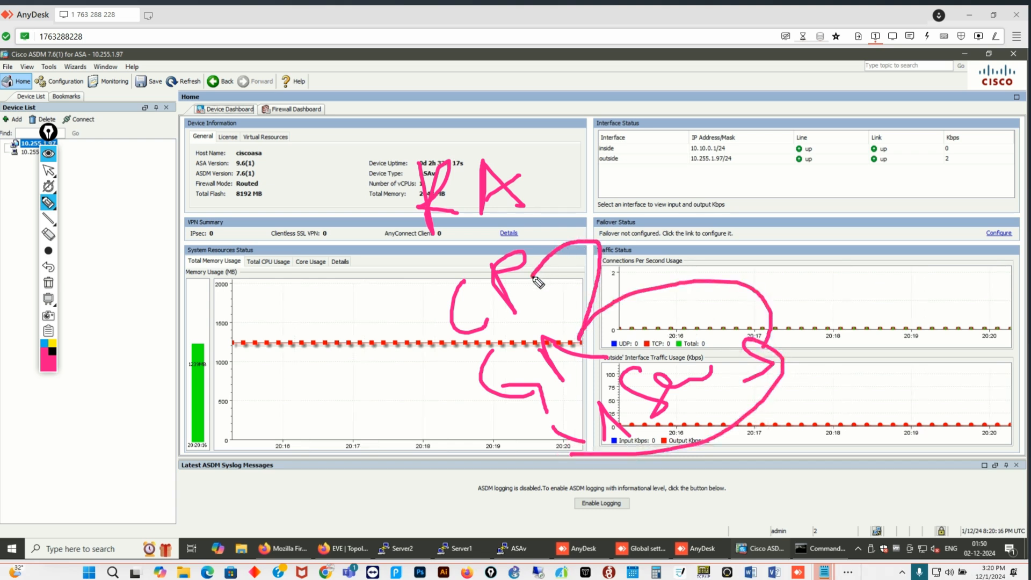
left_click_drag(418, 288, 487, 228)
mouse_move(607, 307)
left_mouse_down()
mouse_move(606, 391)
mouse_move(473, 427)
mouse_move(376, 271)
mouse_move(465, 242)
left_mouse_up()
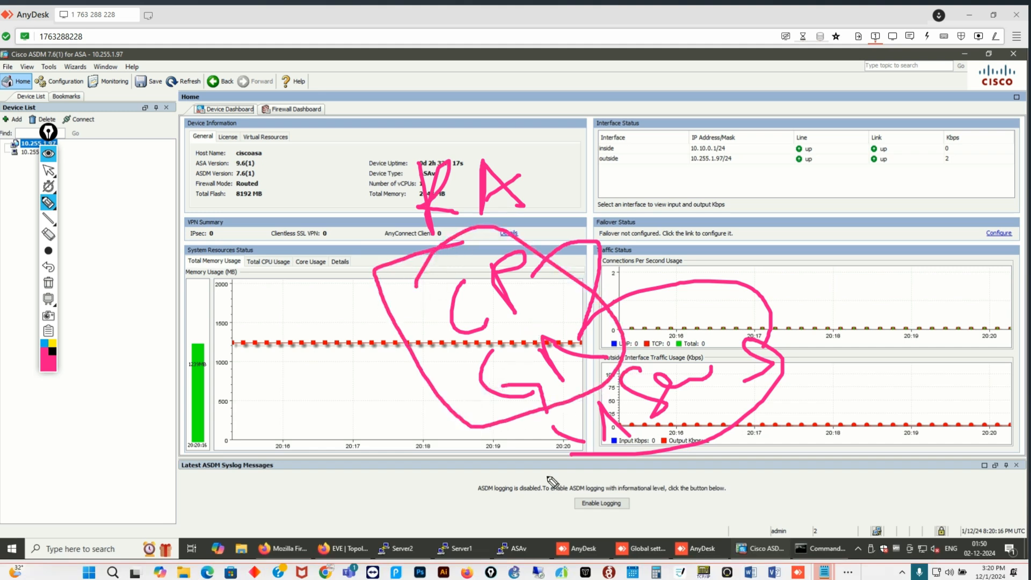
Add one more pen stroke under the notes, clear all pen marks from the dashboard and close the drawing toolbar.
left_click_drag(778, 395, 599, 475)
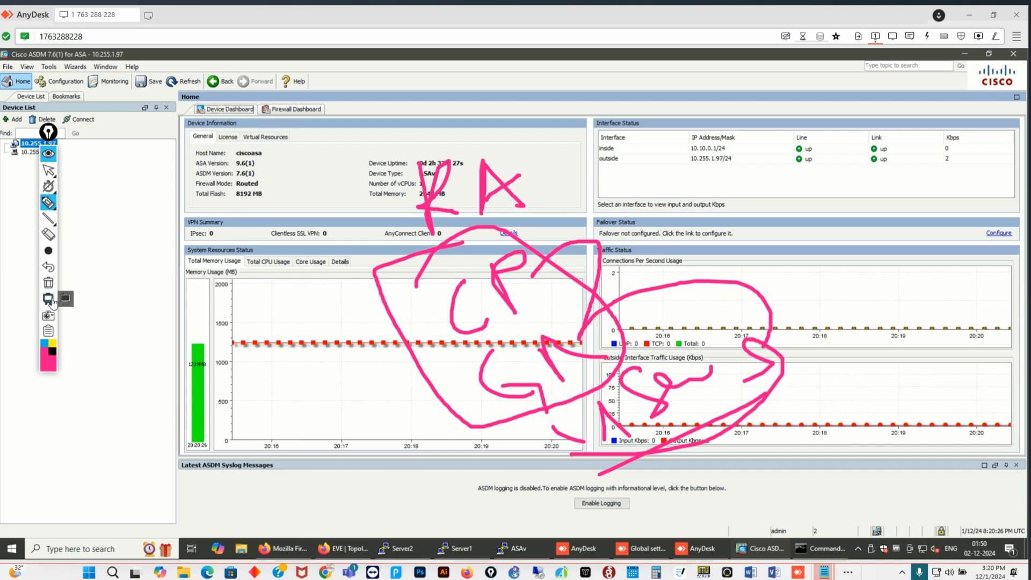
left_click(47, 282)
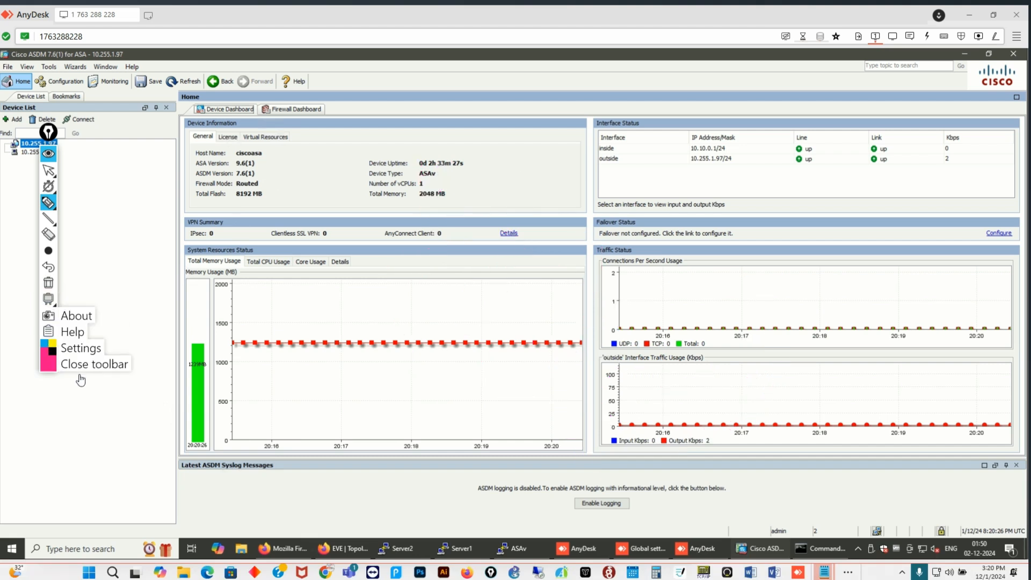
left_click(93, 363)
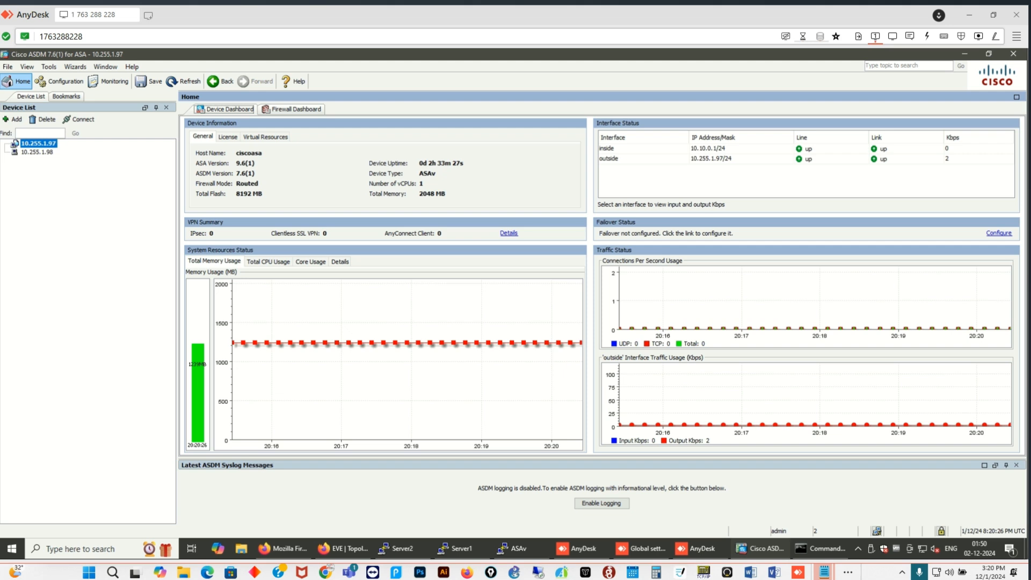
Review the AnyConnect connection profiles, group policies and local users in the Remote Access VPN configuration.
left_click(75, 68)
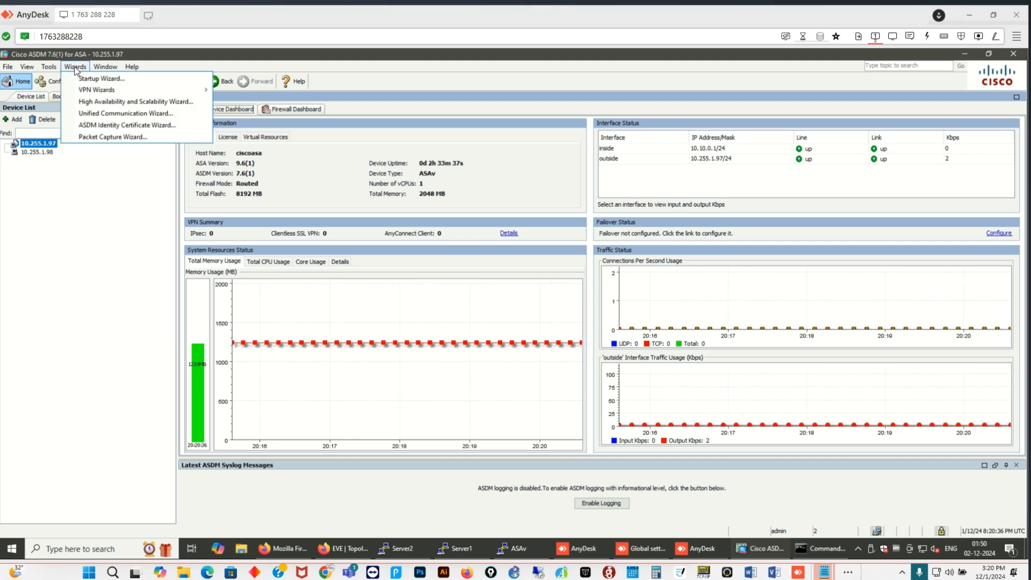
left_click(93, 222)
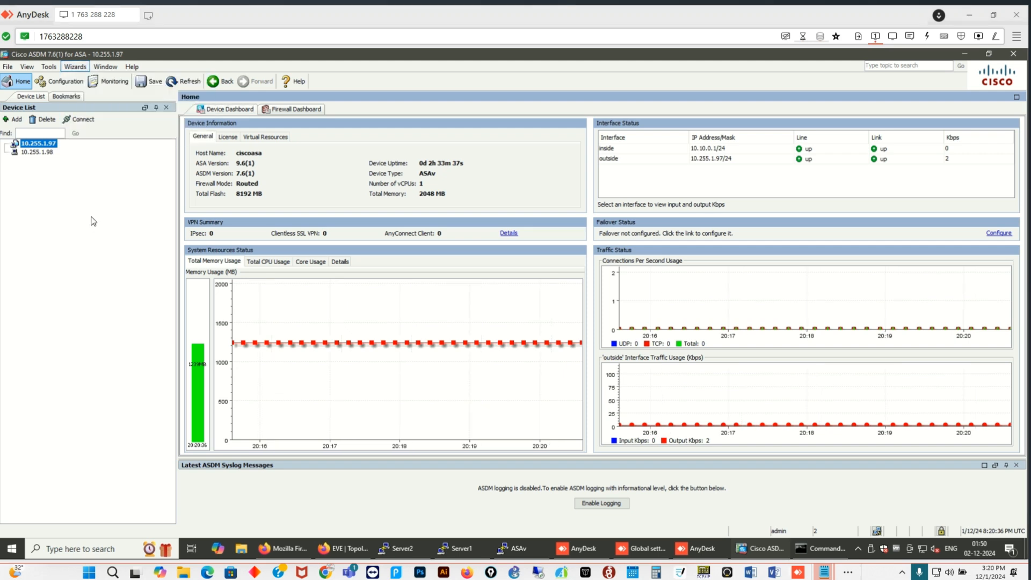
left_click(60, 86)
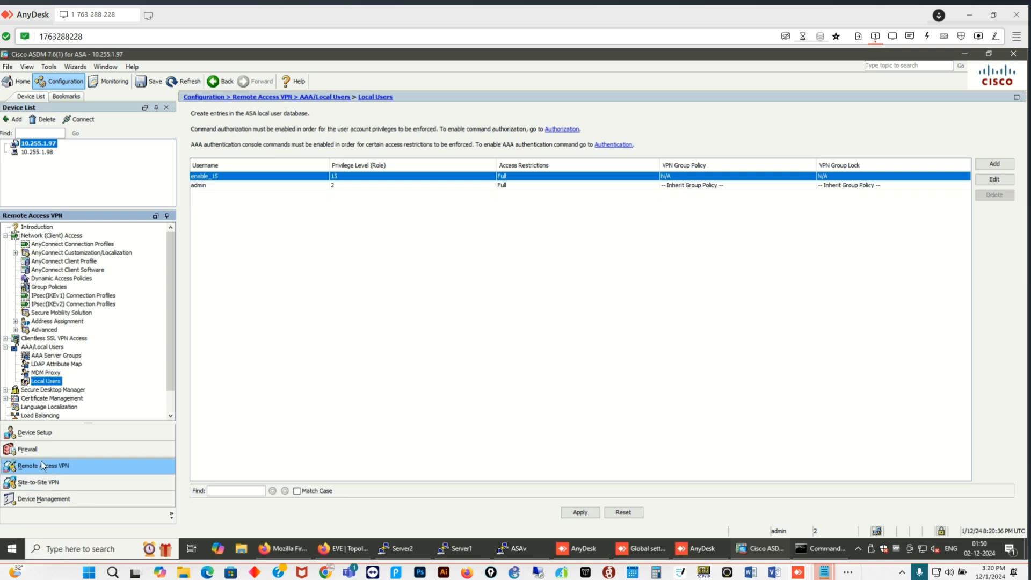
left_click(71, 245)
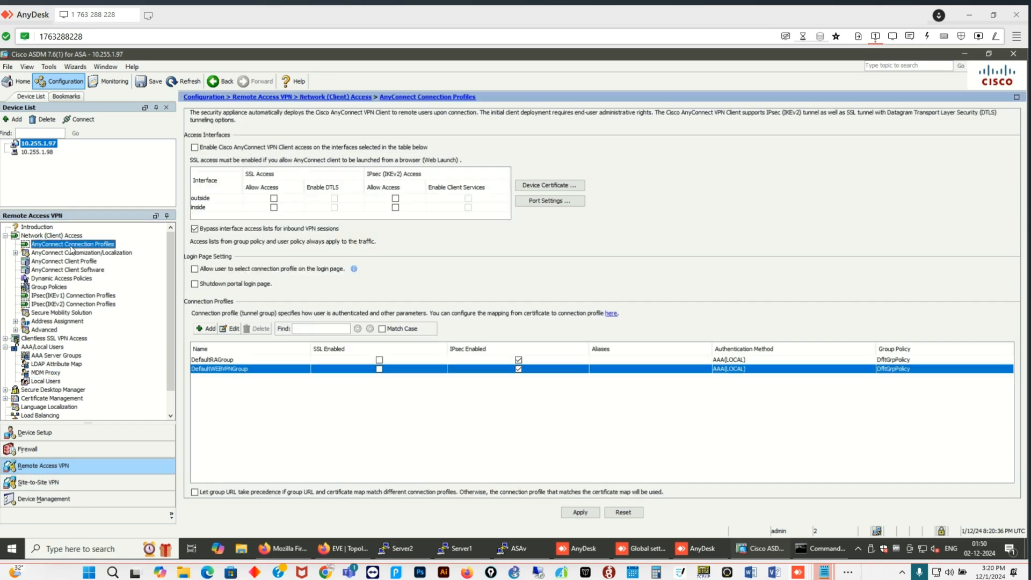
left_click(47, 289)
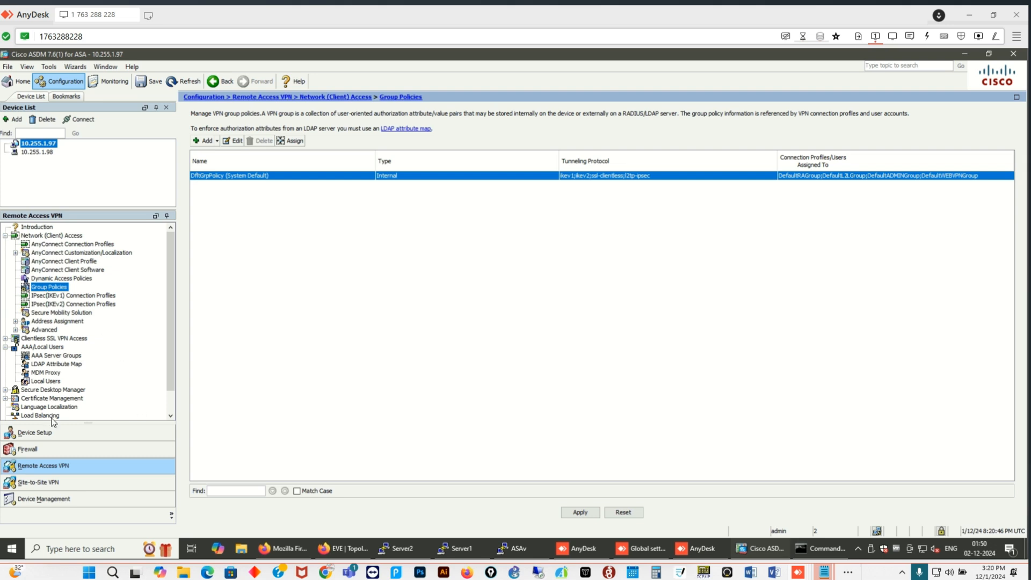
left_click(47, 382)
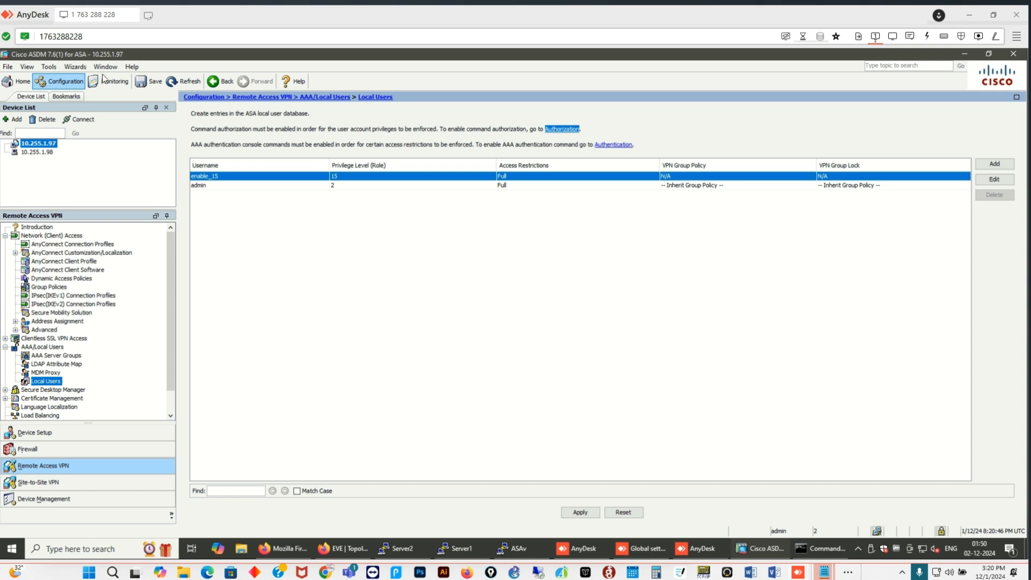
Start the AnyConnect VPN Wizard and proceed past its introduction to the connection profile identification.
left_click(74, 68)
mouse_move(114, 94)
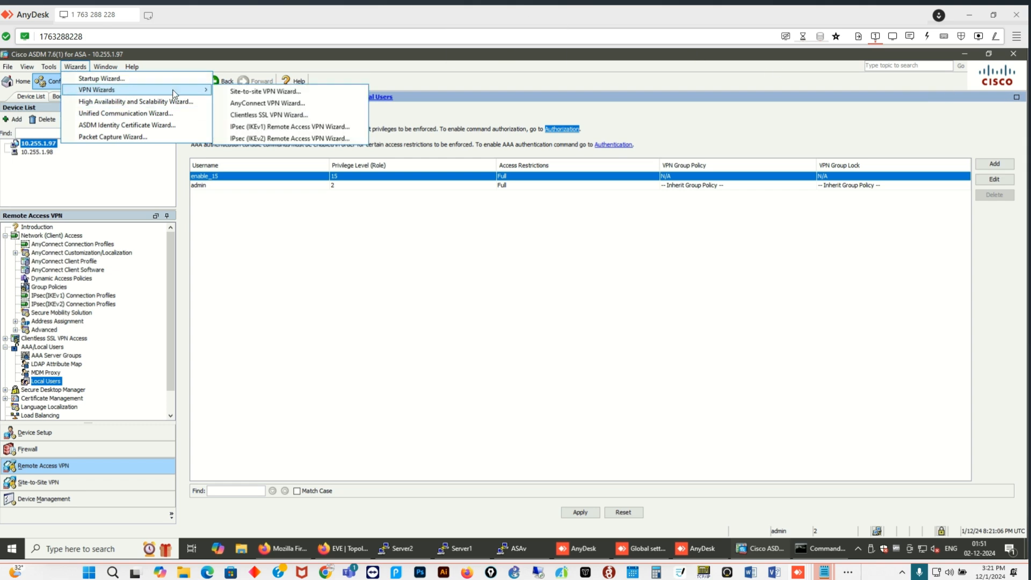
left_click(311, 105)
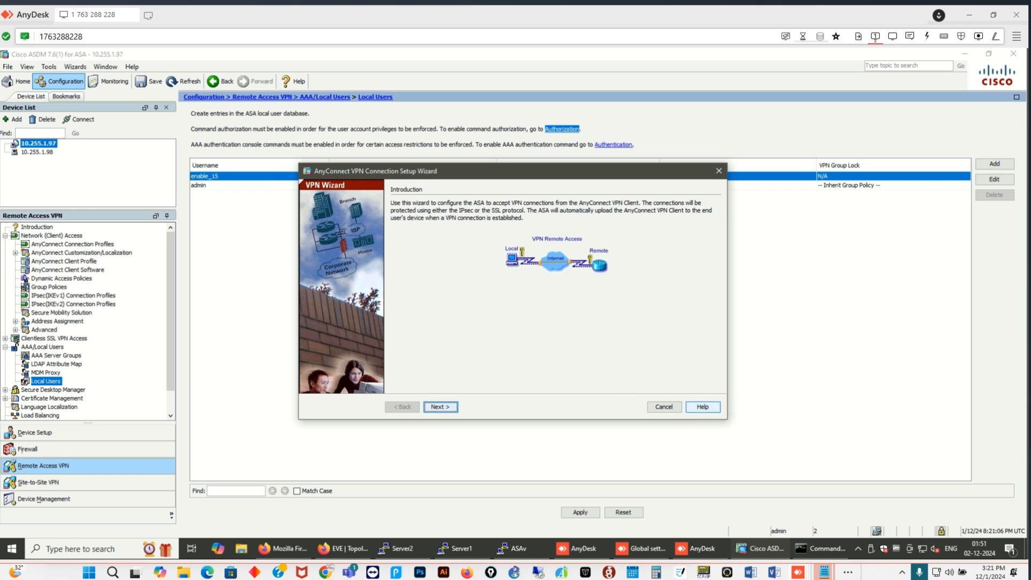
left_click(449, 409)
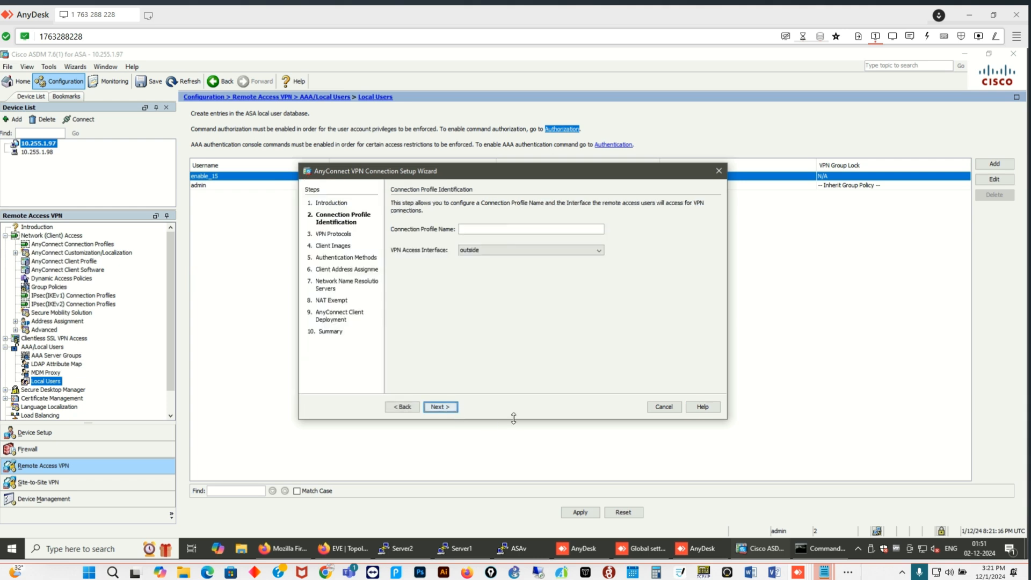
Name the connection profile AnyconnectVPN-Sales on the outside interface and deselect IPsec so only SSL is used.
left_click(506, 229)
type("AnyconnectVPN-Sales")
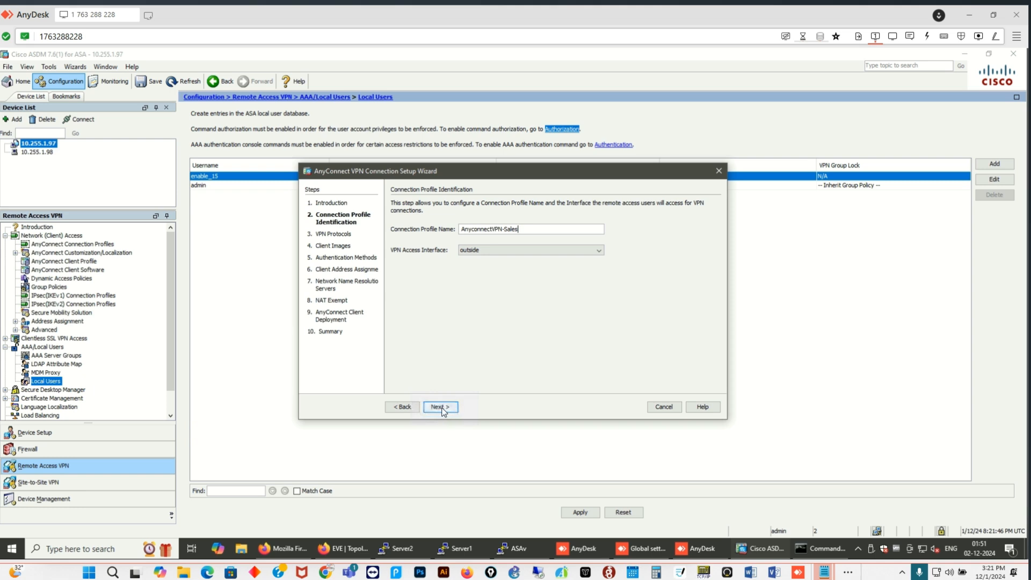
key("Return")
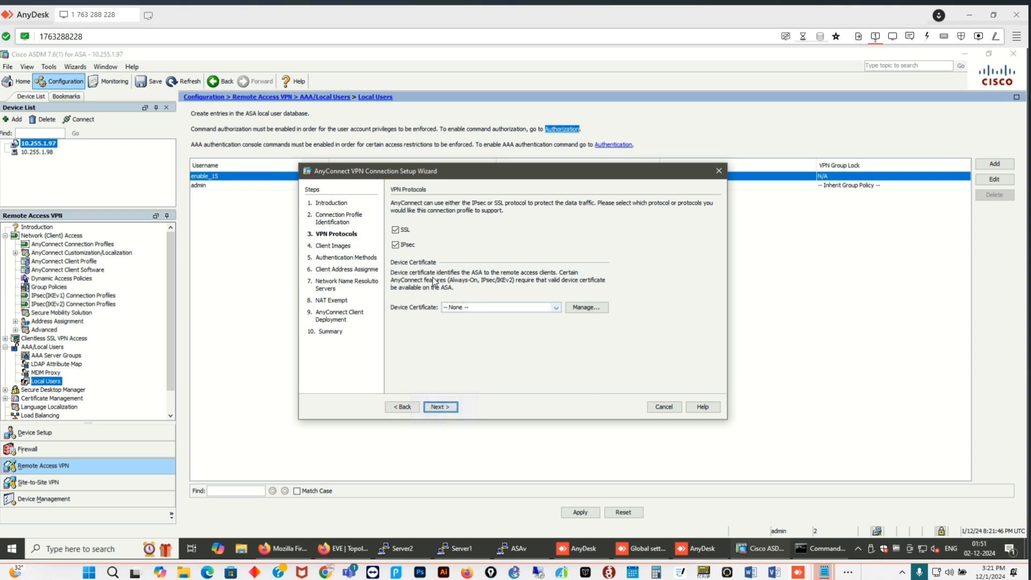
left_click(396, 245)
left_click(439, 407)
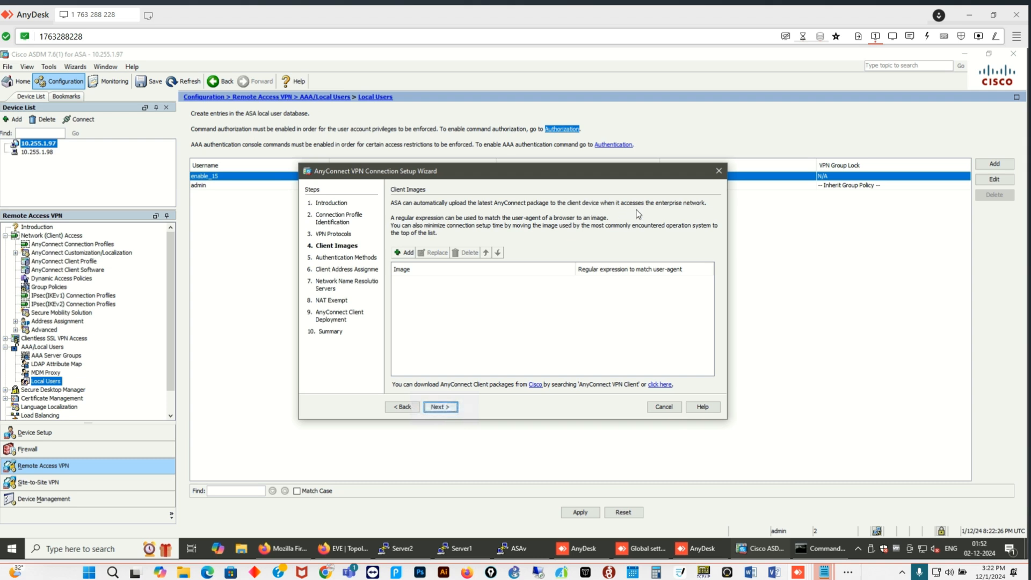
Add the client image anyconnect-win-4.2.02075-k9.pkg from disk0 flash and proceed to the authentication methods.
left_click(404, 252)
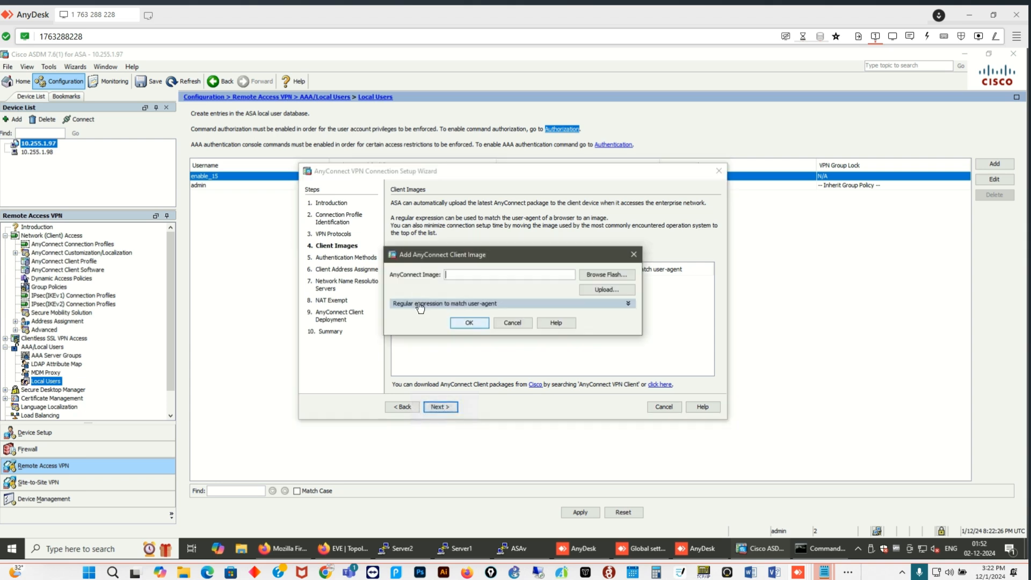
left_click(598, 275)
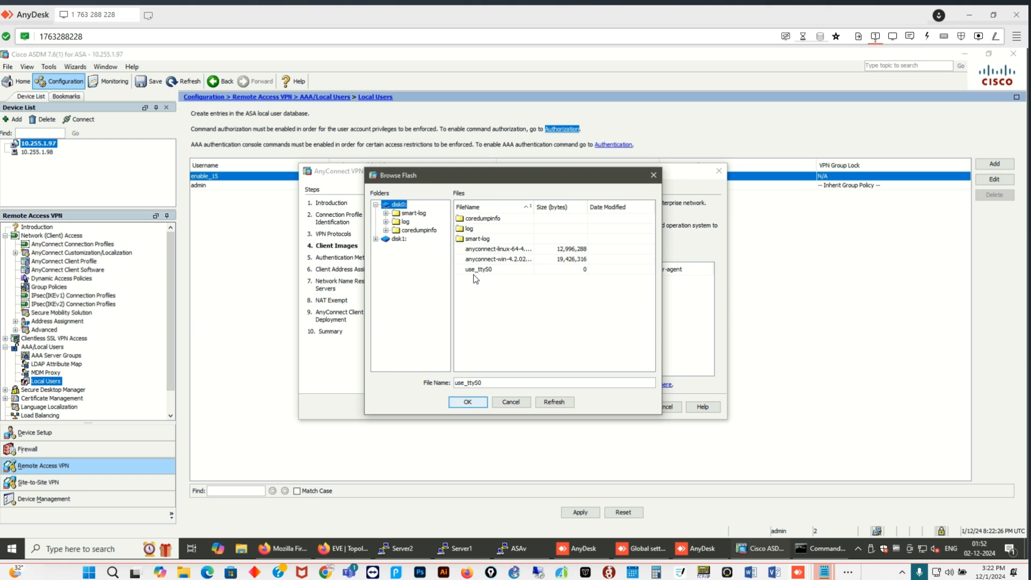
left_click(512, 261)
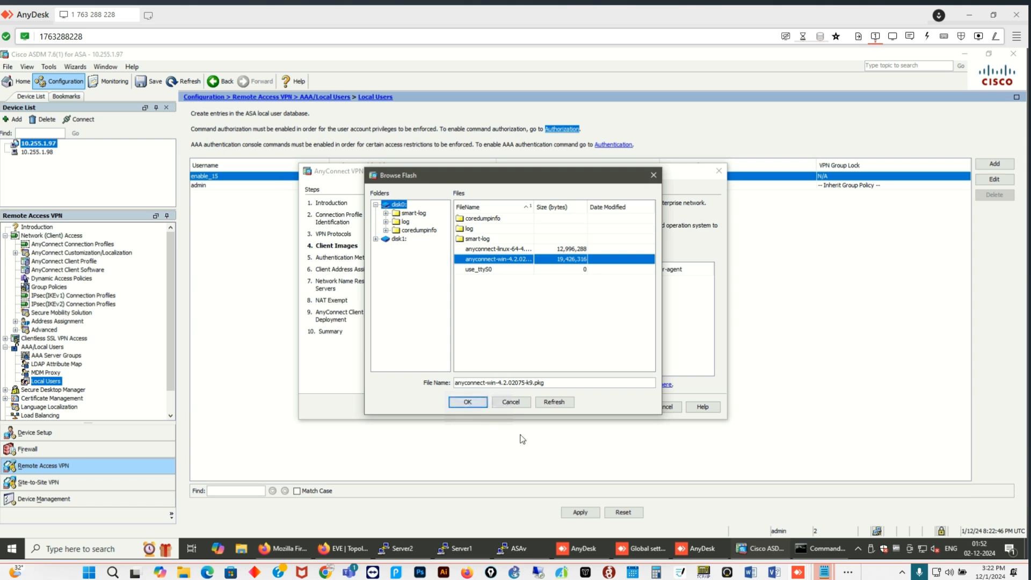
left_click(467, 402)
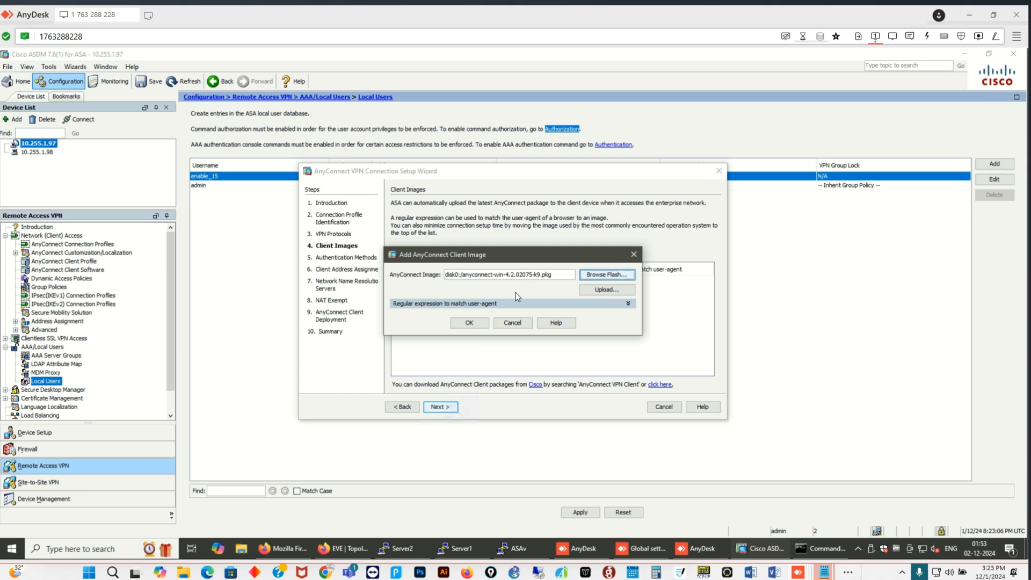
left_click(462, 324)
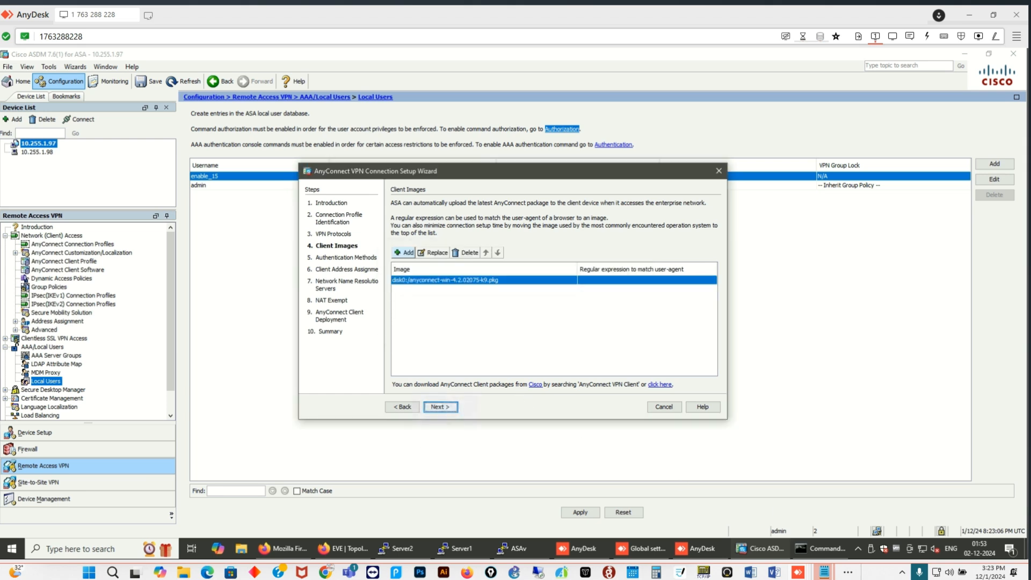
left_click(439, 407)
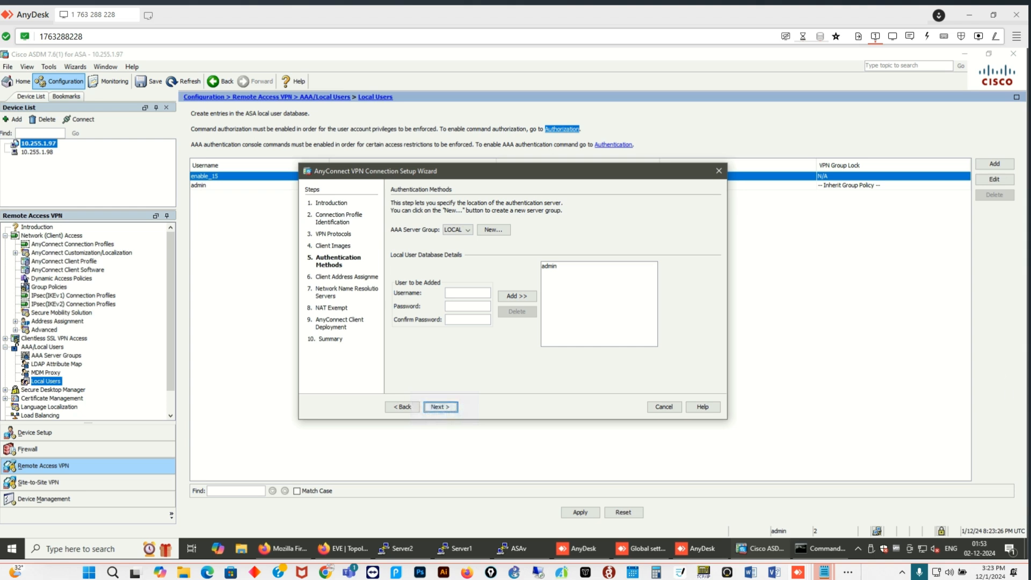
Open a new authentication server group and list its available authentication protocols.
left_click(495, 232)
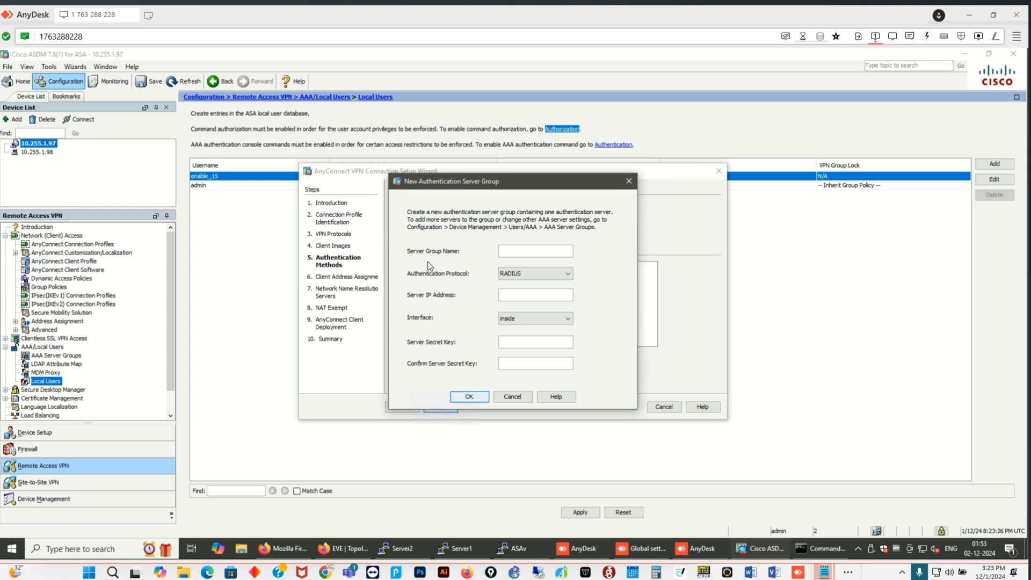
left_click(568, 275)
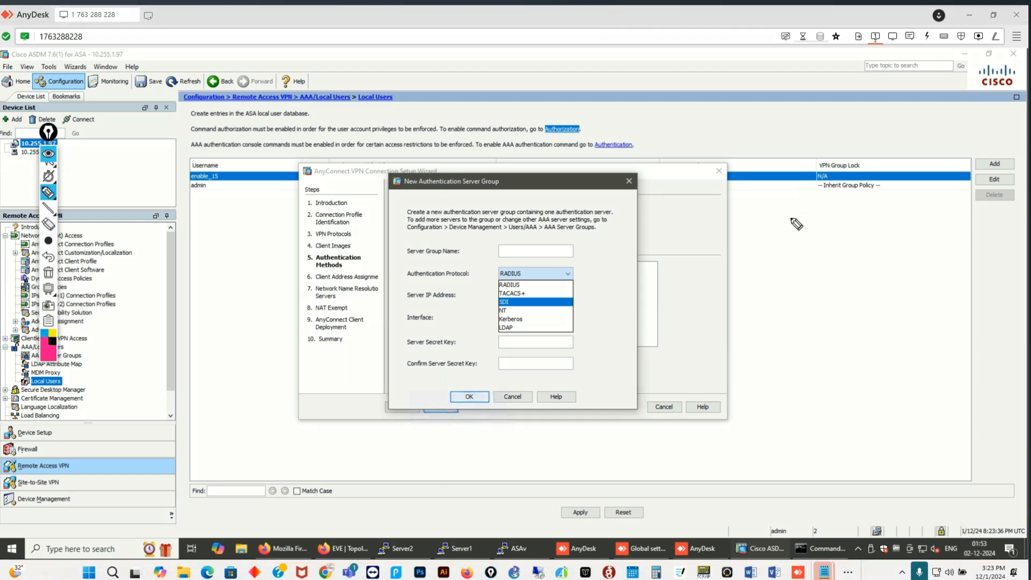
Write "AAA" with the screen pen beside the server group dialog and draw an arrow below it.
left_click_drag(791, 206, 780, 252)
mouse_move(790, 201)
left_mouse_down()
mouse_move(821, 250)
mouse_move(850, 194)
left_mouse_up()
left_click_drag(895, 243, 851, 195)
left_click(853, 232)
left_click_drag(851, 232, 877, 218)
mouse_move(906, 192)
left_mouse_down()
mouse_move(901, 230)
mouse_move(937, 234)
mouse_move(925, 216)
left_mouse_up()
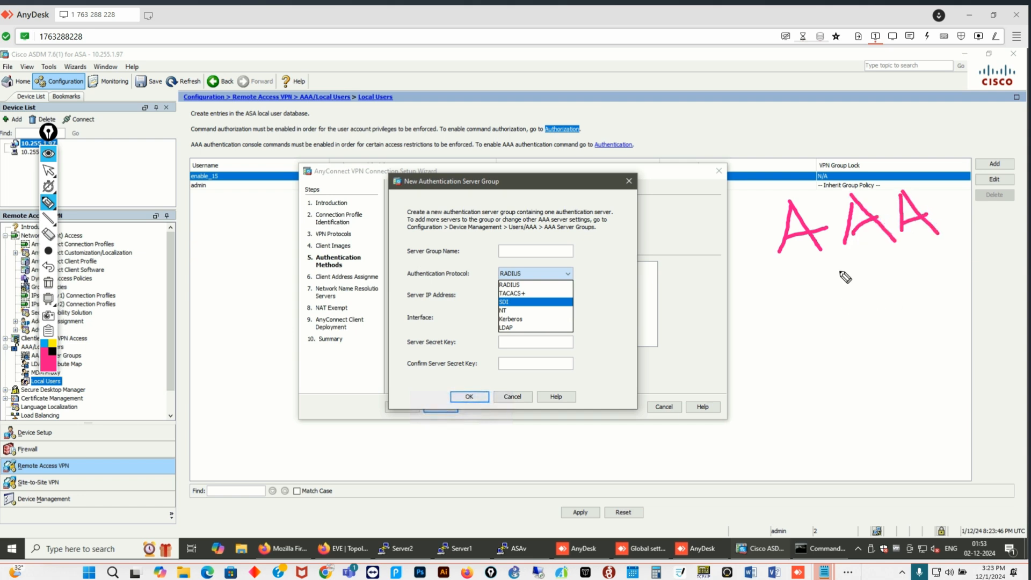
left_click(828, 266)
mouse_move(828, 266)
left_mouse_down()
mouse_move(860, 315)
mouse_move(861, 284)
left_mouse_up()
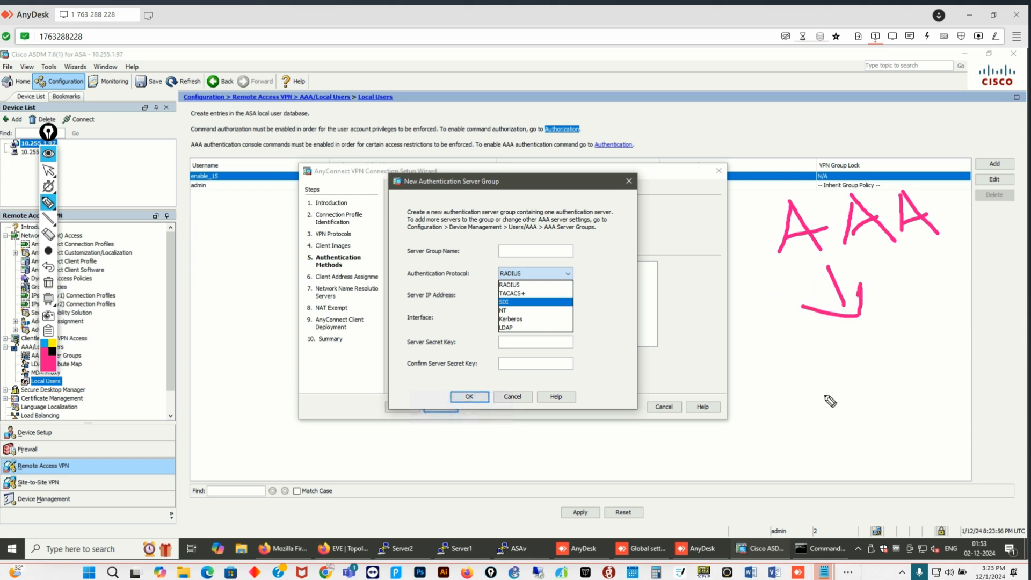
Underline, circle and frame the letters of the AAA note, clear all pen marks and close the drawing toolbar.
mouse_move(775, 274)
left_mouse_down()
mouse_move(913, 249)
mouse_move(825, 258)
mouse_move(902, 246)
mouse_move(919, 254)
left_mouse_up()
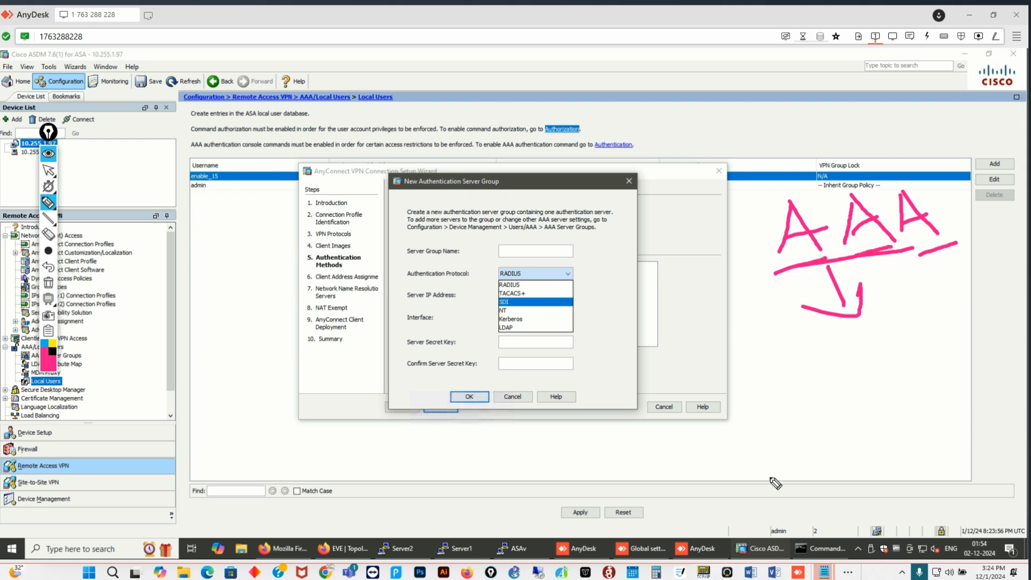
mouse_move(832, 228)
left_mouse_down()
mouse_move(784, 192)
mouse_move(736, 222)
mouse_move(773, 274)
mouse_move(830, 256)
mouse_move(832, 236)
left_mouse_up()
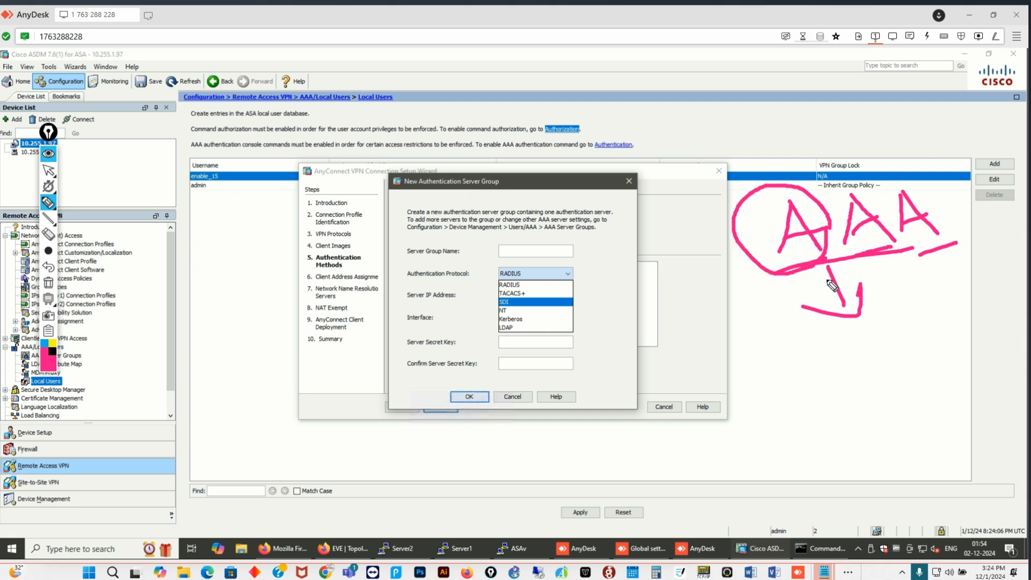
mouse_move(906, 247)
left_mouse_down()
mouse_move(877, 192)
mouse_move(840, 185)
mouse_move(824, 237)
mouse_move(861, 273)
mouse_move(902, 223)
mouse_move(851, 181)
mouse_move(837, 248)
mouse_move(875, 265)
mouse_move(886, 206)
mouse_move(832, 204)
mouse_move(899, 254)
mouse_move(881, 192)
mouse_move(908, 156)
mouse_move(967, 206)
mouse_move(925, 256)
mouse_move(892, 259)
left_mouse_up()
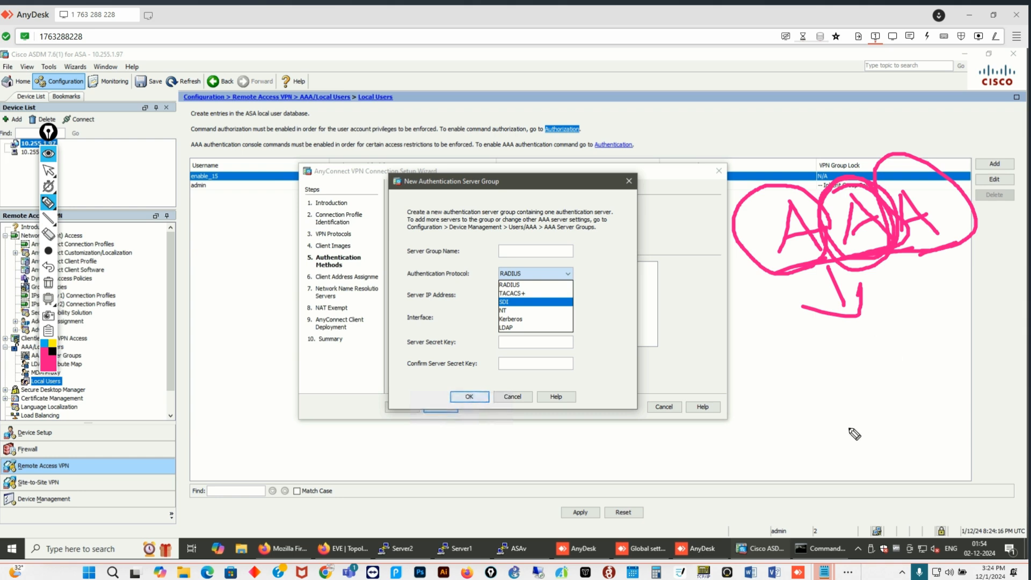
mouse_move(739, 274)
left_mouse_down()
mouse_move(945, 243)
mouse_move(939, 144)
mouse_move(765, 186)
mouse_move(740, 204)
left_mouse_up()
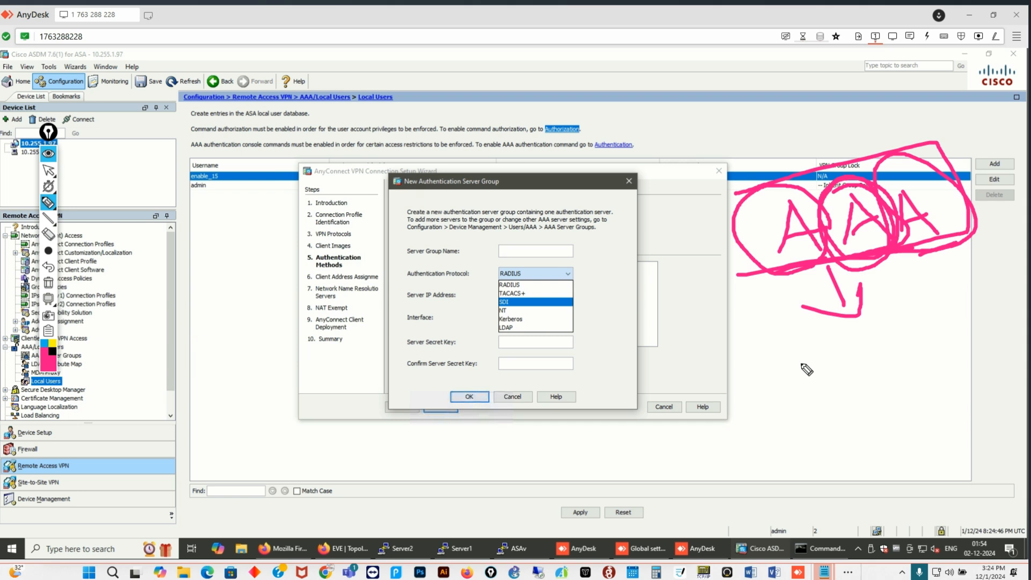
left_click(49, 283)
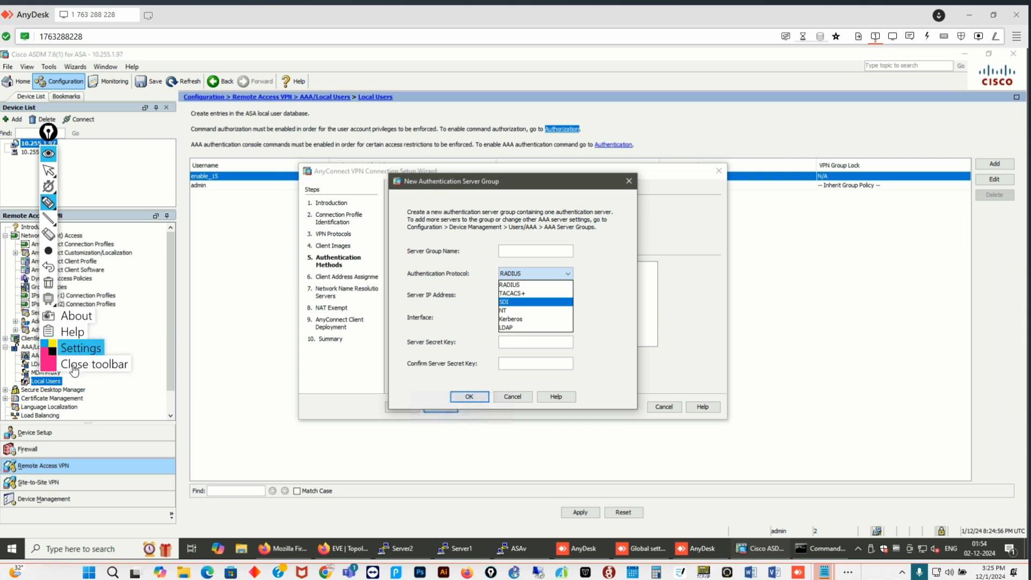
left_click(75, 365)
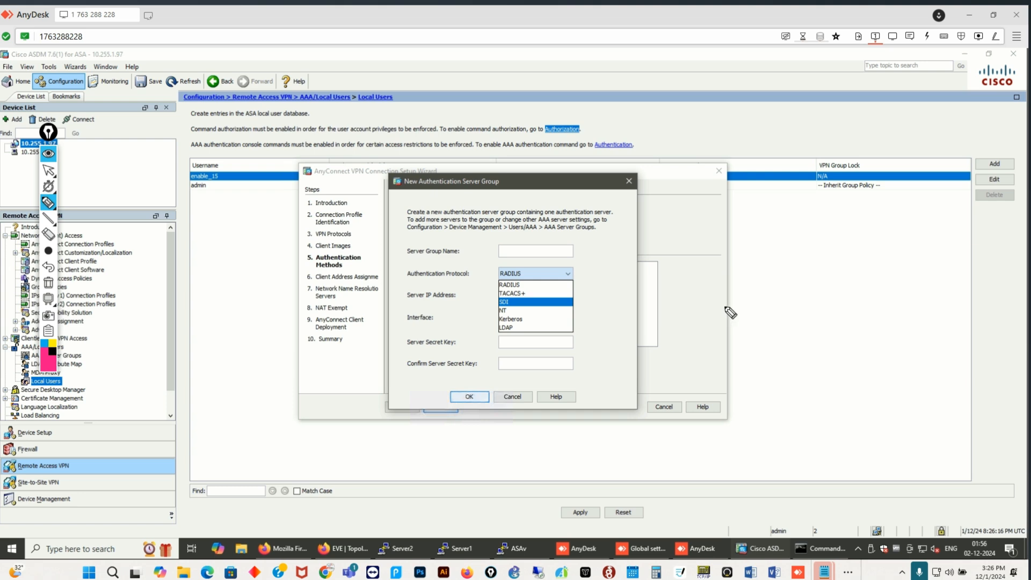
Write "AAA servers" with the screen pen beside the server group dialog and circle the authentication protocol list.
left_click_drag(773, 119, 733, 196)
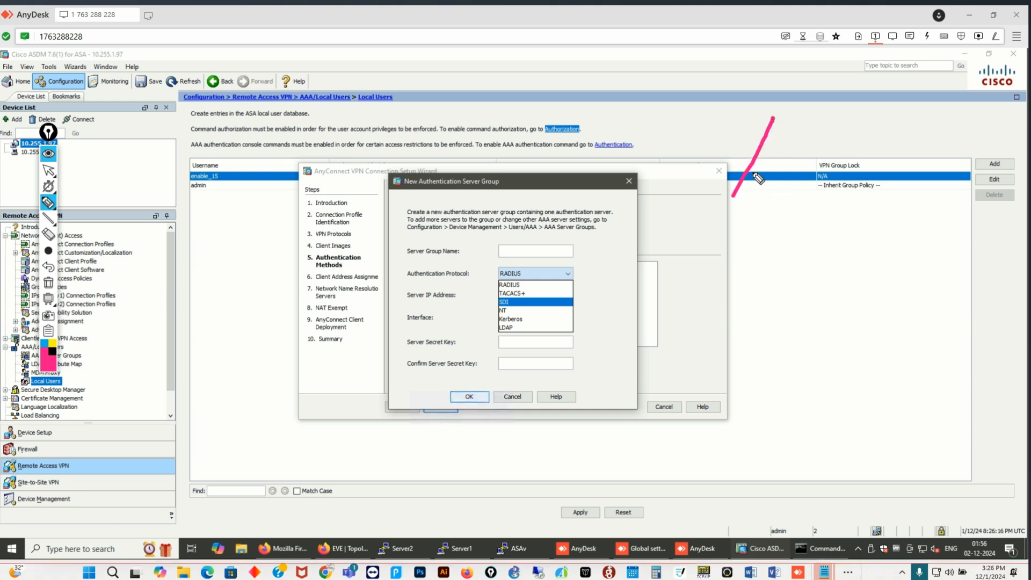
mouse_move(775, 119)
left_mouse_down()
mouse_move(804, 183)
mouse_move(796, 152)
left_mouse_up()
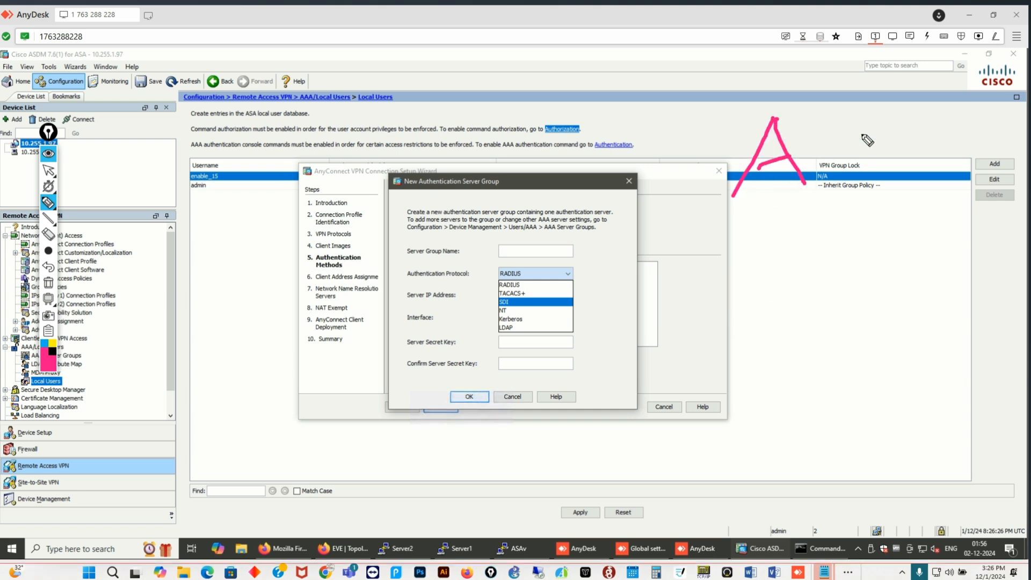
mouse_move(863, 125)
left_mouse_down()
mouse_move(838, 190)
mouse_move(891, 189)
mouse_move(881, 155)
left_mouse_up()
mouse_move(934, 125)
left_mouse_down()
mouse_move(915, 180)
mouse_move(973, 187)
left_mouse_up()
left_click(917, 159)
left_click_drag(918, 158, 965, 152)
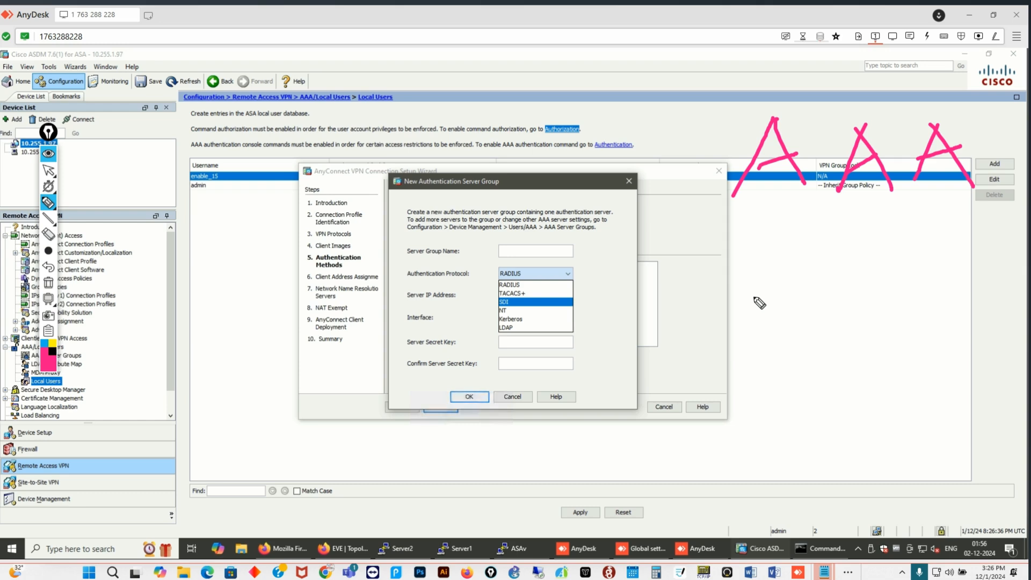
mouse_move(782, 233)
left_mouse_down()
mouse_move(789, 266)
mouse_move(803, 271)
mouse_move(855, 263)
mouse_move(854, 229)
mouse_move(908, 272)
mouse_move(913, 232)
mouse_move(945, 262)
mouse_move(967, 229)
mouse_move(982, 236)
mouse_move(965, 249)
left_mouse_up()
mouse_move(568, 279)
left_mouse_down()
mouse_move(467, 279)
mouse_move(574, 320)
left_mouse_up()
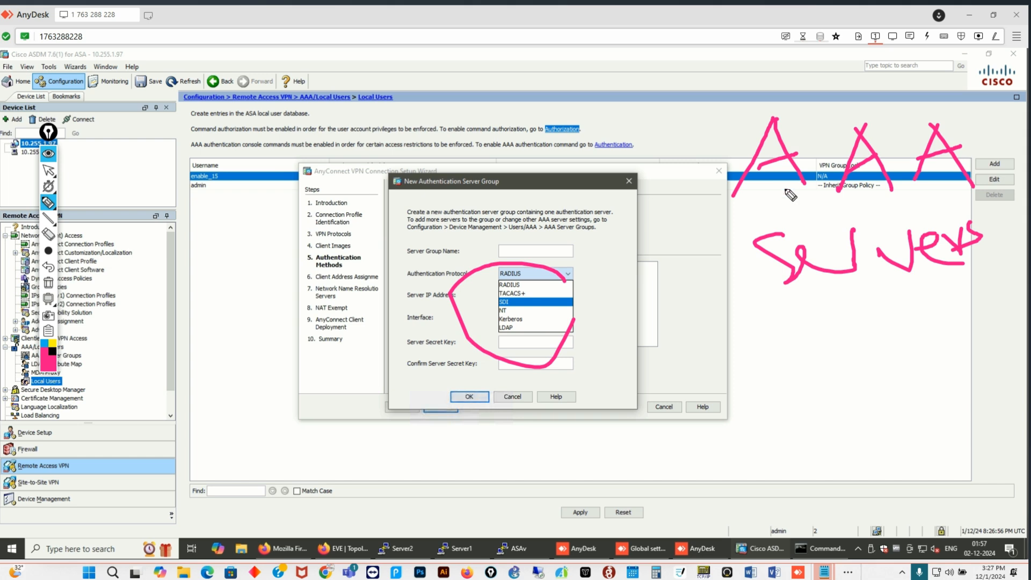
Frame the AAA servers note with the screen pen and draw a line from RADIUS to a handwritten "ope" note.
mouse_move(723, 217)
left_mouse_down()
mouse_move(997, 203)
mouse_move(982, 109)
mouse_move(727, 131)
mouse_move(719, 216)
mouse_move(757, 211)
left_mouse_up()
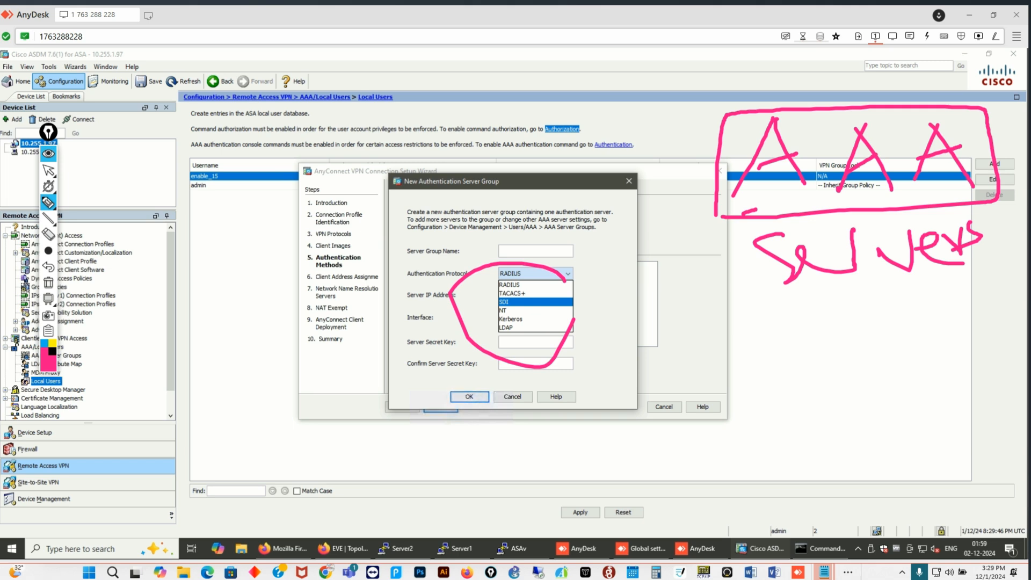
mouse_move(779, 321)
left_mouse_down()
mouse_move(888, 317)
mouse_move(994, 232)
mouse_move(990, 244)
mouse_move(733, 325)
mouse_move(723, 223)
left_mouse_up()
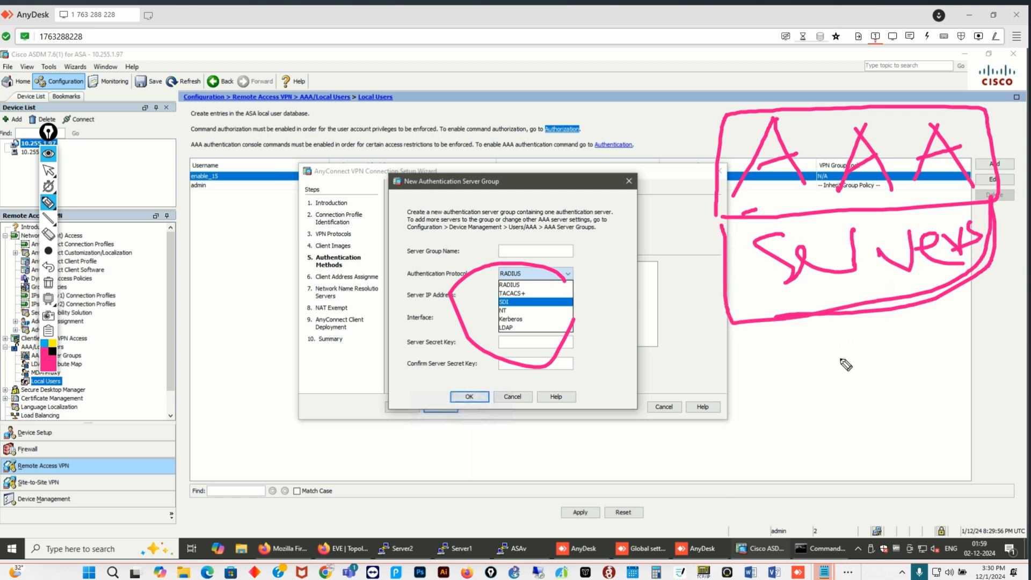
mouse_move(537, 285)
left_mouse_down()
mouse_move(604, 282)
mouse_move(656, 259)
mouse_move(671, 269)
mouse_move(707, 257)
left_mouse_up()
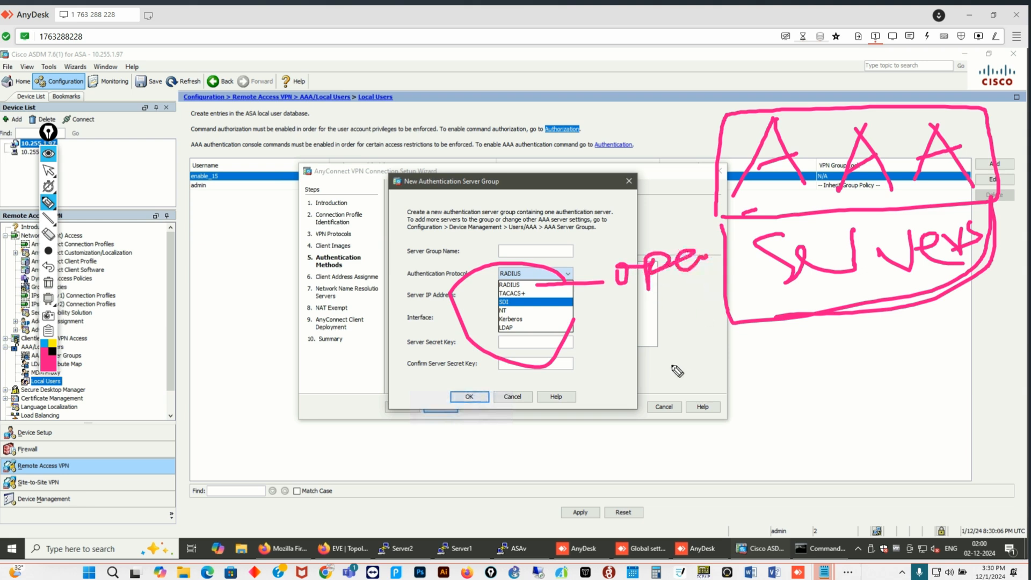
mouse_move(664, 352)
left_mouse_down()
mouse_move(730, 366)
mouse_move(734, 342)
left_mouse_up()
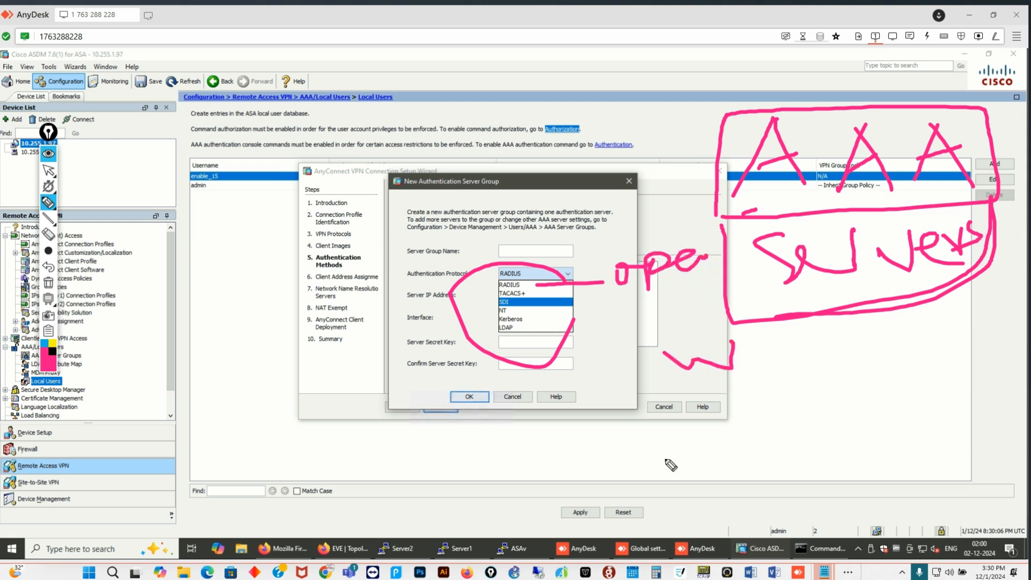
left_click_drag(701, 407, 719, 435)
Draw an arrow from TACACS+ with the screen pen and write "ISE" and "ACS" inside a frame beside its tip.
left_click(534, 292)
mouse_move(535, 293)
left_mouse_down()
mouse_move(698, 502)
mouse_move(733, 517)
left_mouse_up()
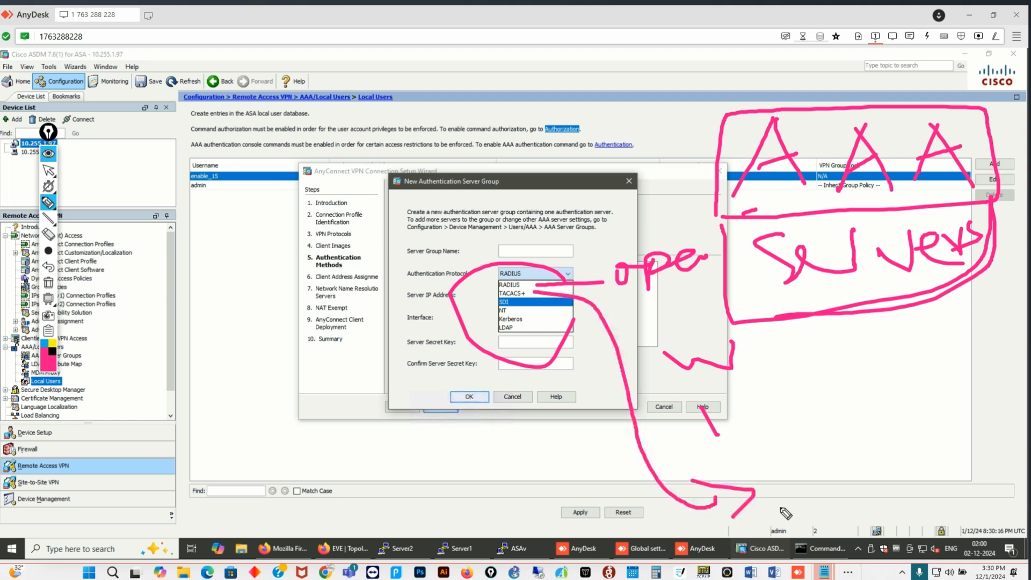
mouse_move(793, 482)
left_mouse_down()
mouse_move(812, 428)
mouse_move(835, 466)
mouse_move(846, 442)
left_mouse_up()
left_click(806, 420)
left_click_drag(872, 406, 888, 457)
mouse_move(927, 397)
left_mouse_down()
mouse_move(924, 440)
mouse_move(897, 445)
left_mouse_up()
left_click_drag(788, 372, 803, 408)
left_click_drag(839, 356, 800, 402)
mouse_move(862, 355)
left_mouse_down()
mouse_move(908, 375)
mouse_move(879, 340)
left_mouse_up()
mouse_move(761, 360)
left_mouse_down()
mouse_move(912, 318)
mouse_move(973, 427)
mouse_move(859, 484)
mouse_move(777, 494)
mouse_move(752, 359)
mouse_move(761, 343)
left_mouse_up()
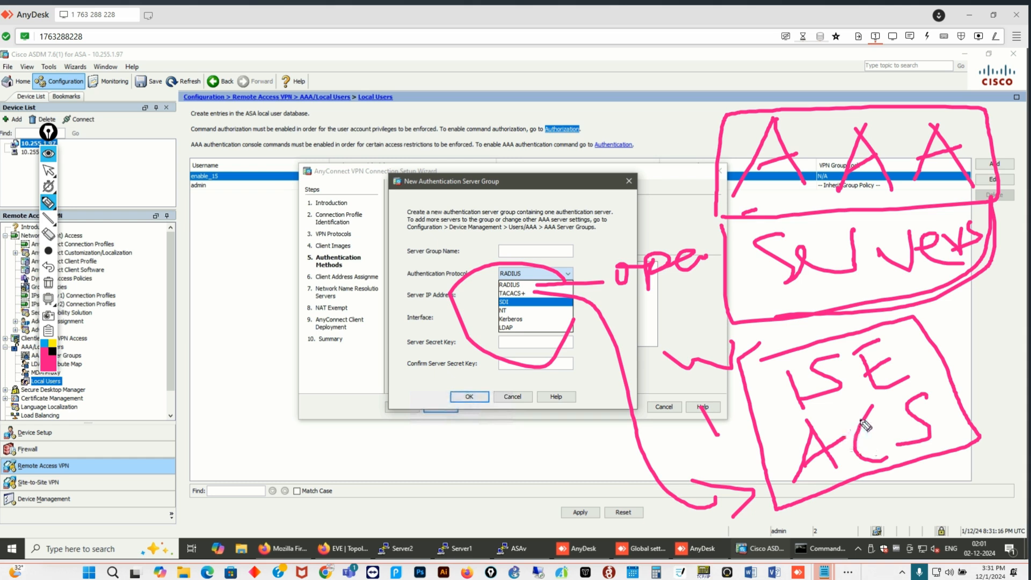
Mark the remaining protocols with the pen, draw a line from LDAP to a circled "AD" note and connect it to a "user" note.
left_click(536, 300)
mouse_move(567, 295)
left_mouse_down()
mouse_move(534, 294)
mouse_move(525, 310)
mouse_move(527, 442)
left_mouse_up()
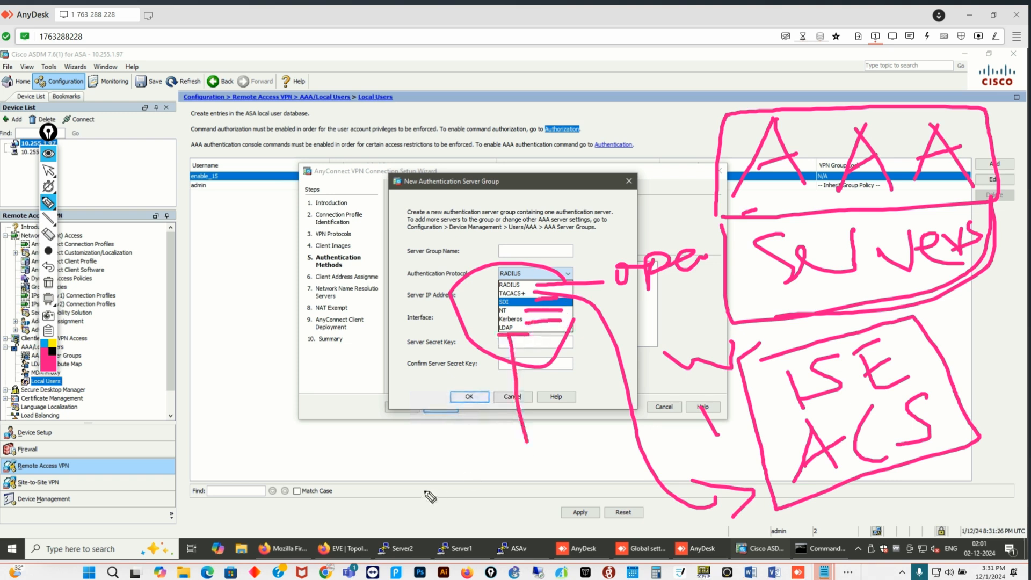
mouse_move(450, 522)
left_mouse_down()
mouse_move(499, 483)
mouse_move(492, 497)
left_mouse_up()
mouse_move(484, 458)
left_mouse_down()
mouse_move(494, 497)
mouse_move(535, 464)
mouse_move(418, 484)
mouse_move(472, 516)
left_mouse_up()
left_click_drag(434, 451, 314, 396)
mouse_move(250, 388)
left_mouse_down()
mouse_move(310, 378)
mouse_move(346, 336)
mouse_move(371, 340)
left_mouse_up()
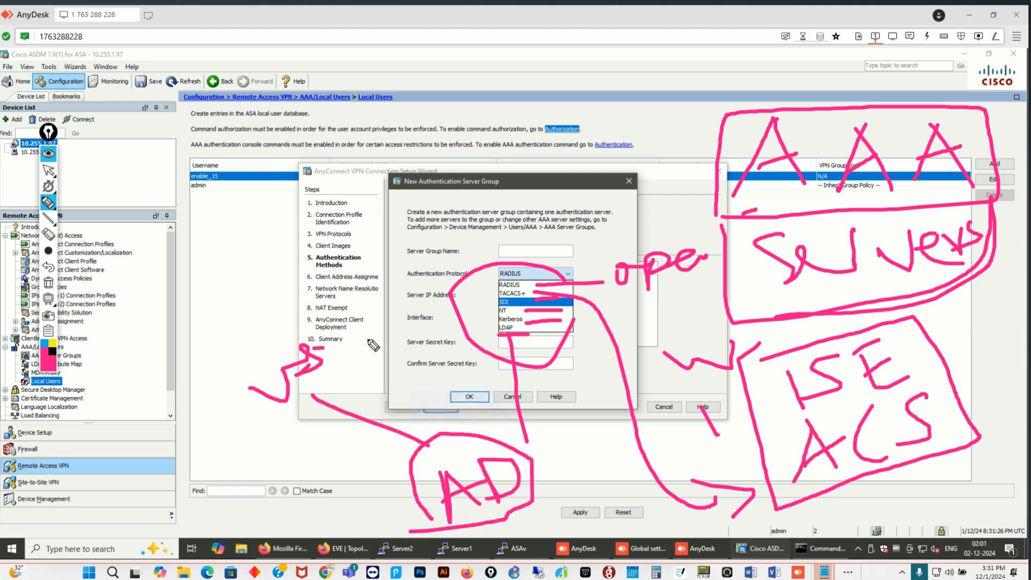
left_click_drag(381, 293, 387, 332)
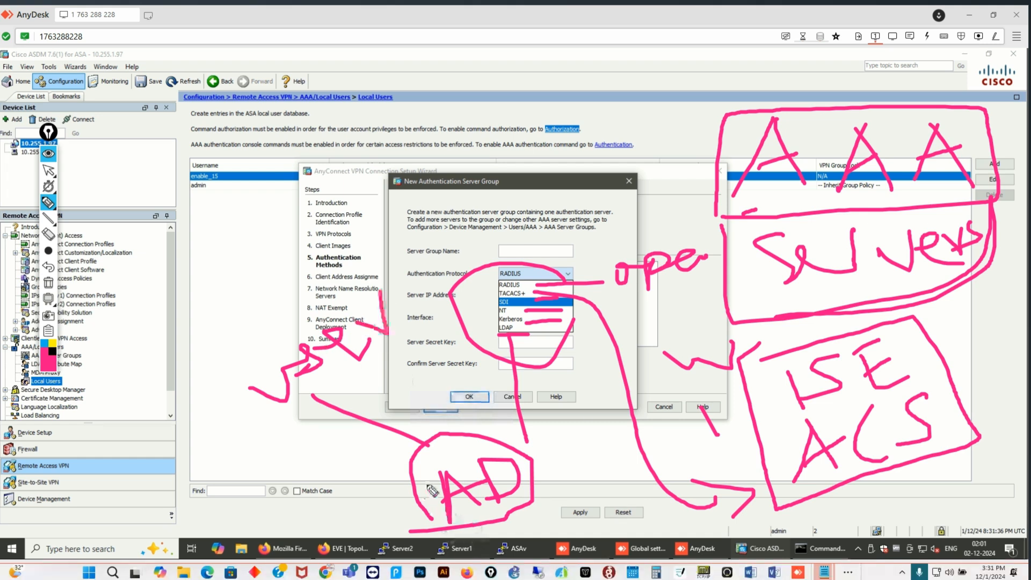
left_click_drag(429, 486, 218, 384)
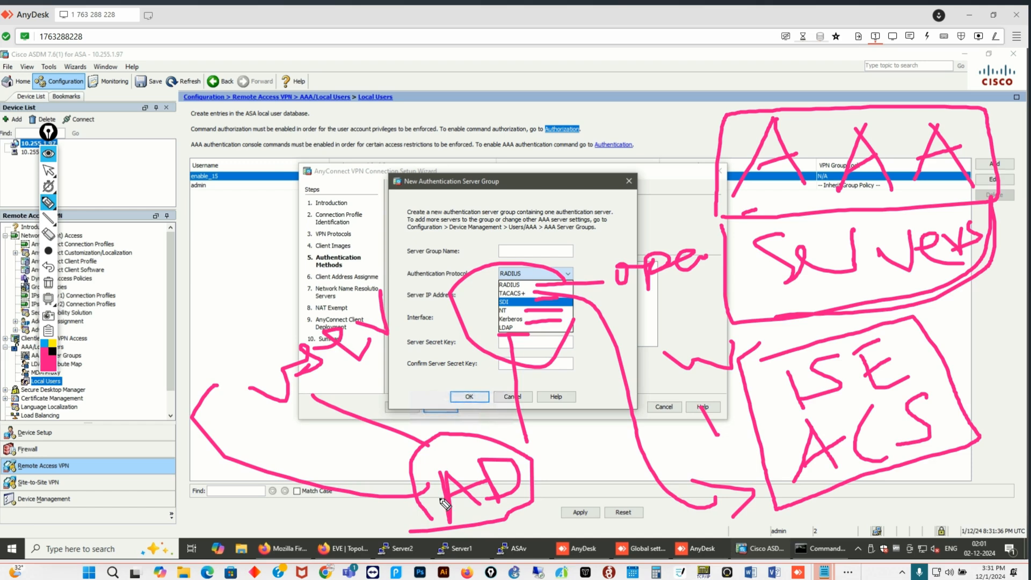
mouse_move(537, 517)
left_mouse_down()
mouse_move(411, 427)
mouse_move(395, 515)
mouse_move(537, 519)
left_mouse_up()
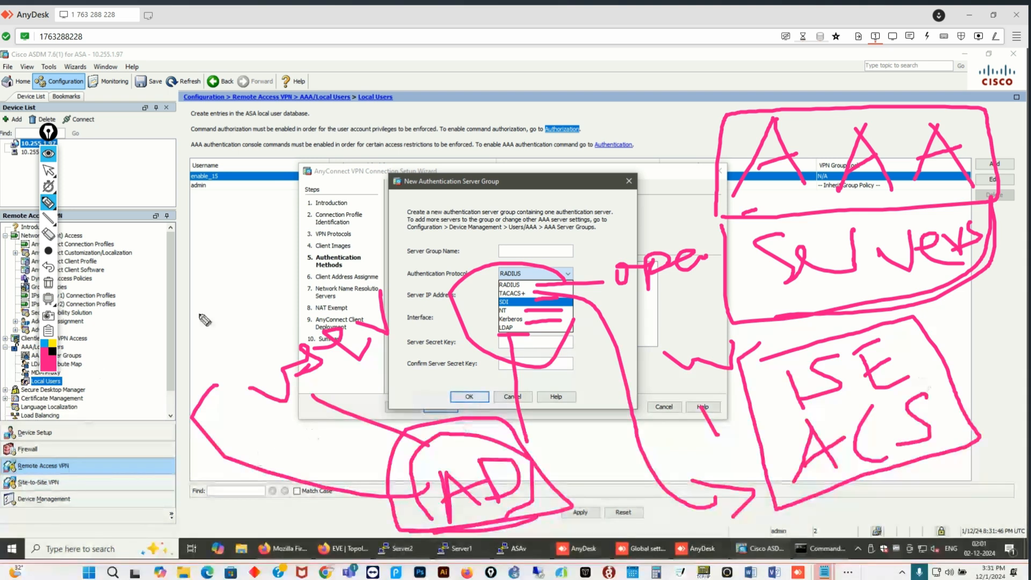
Clear all pen marks from the screen and close the drawing toolbar.
left_click(48, 283)
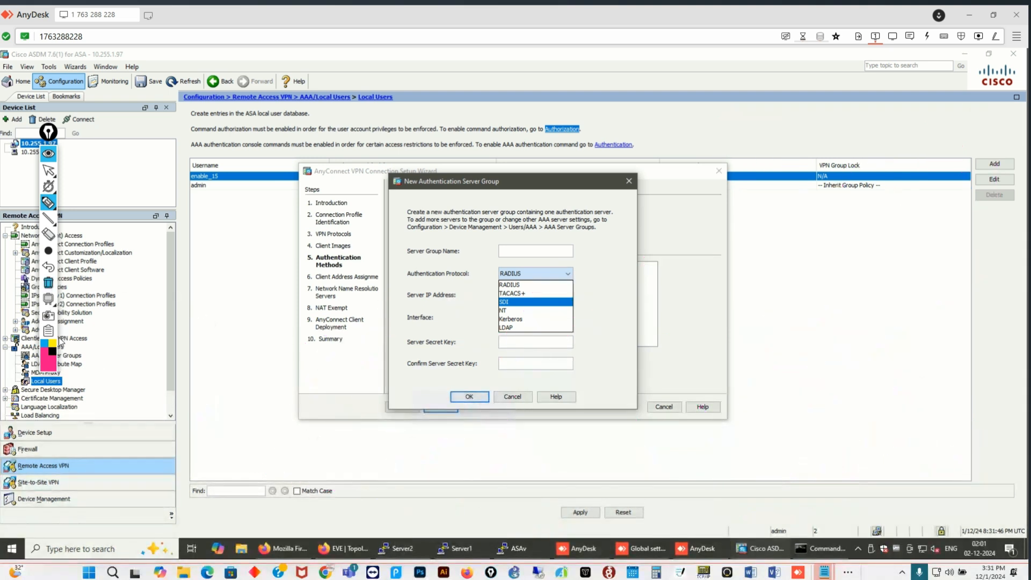
right_click(49, 330)
left_click(80, 363)
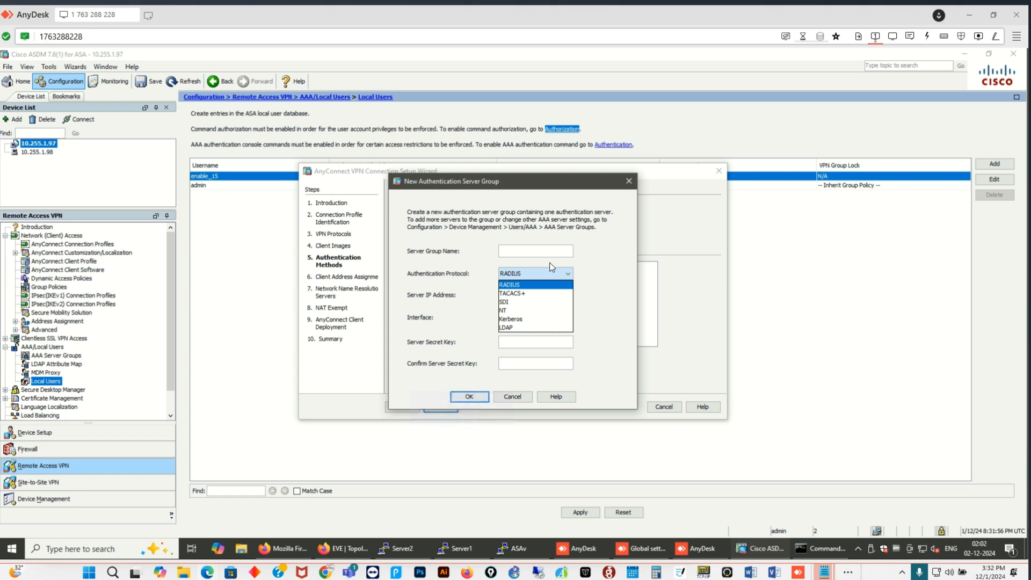
Go through the new server group's fields with RADIUS selected, try to submit the group without a name and close the dialog.
left_click(532, 286)
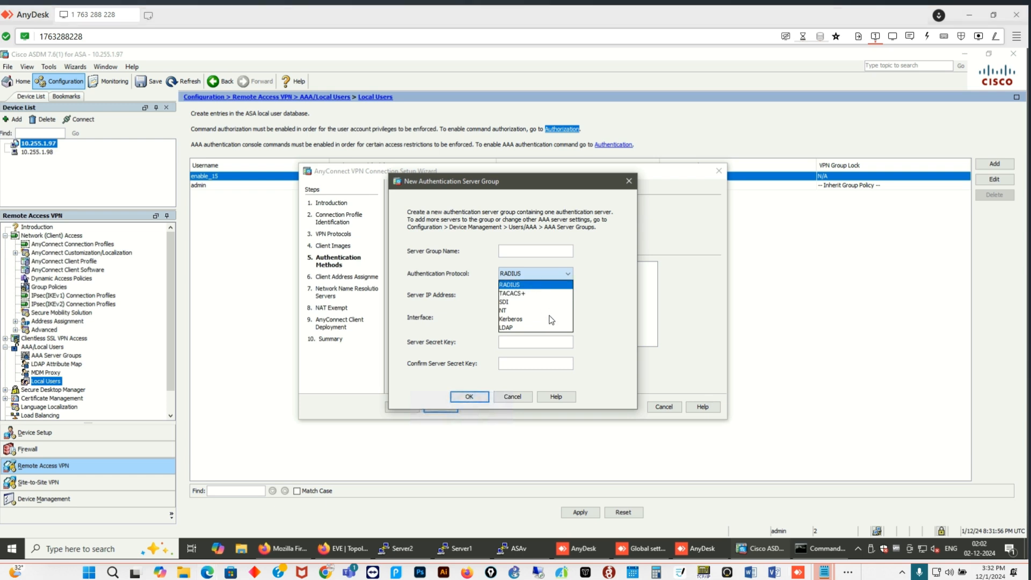
left_click(528, 250)
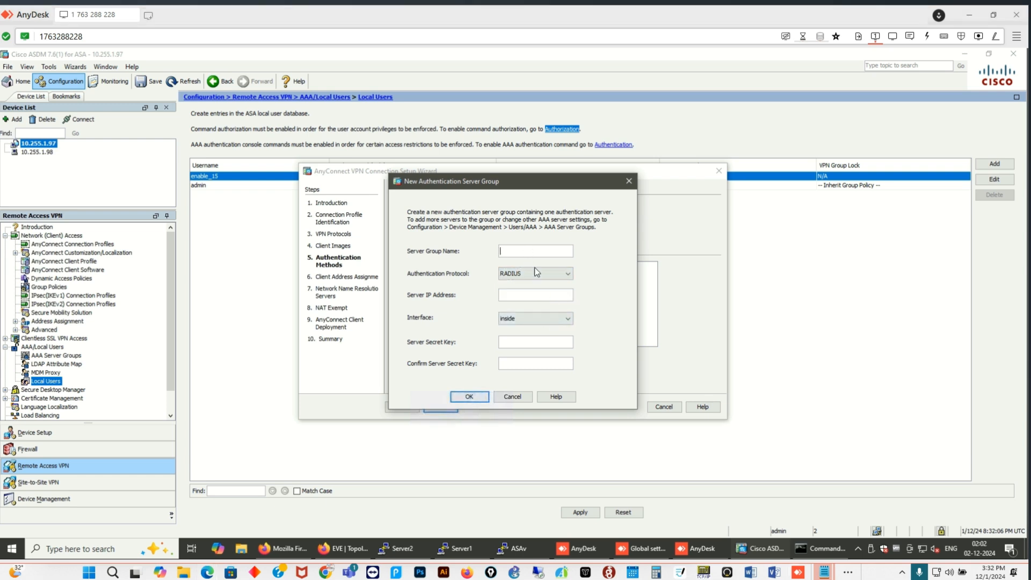
left_click(516, 295)
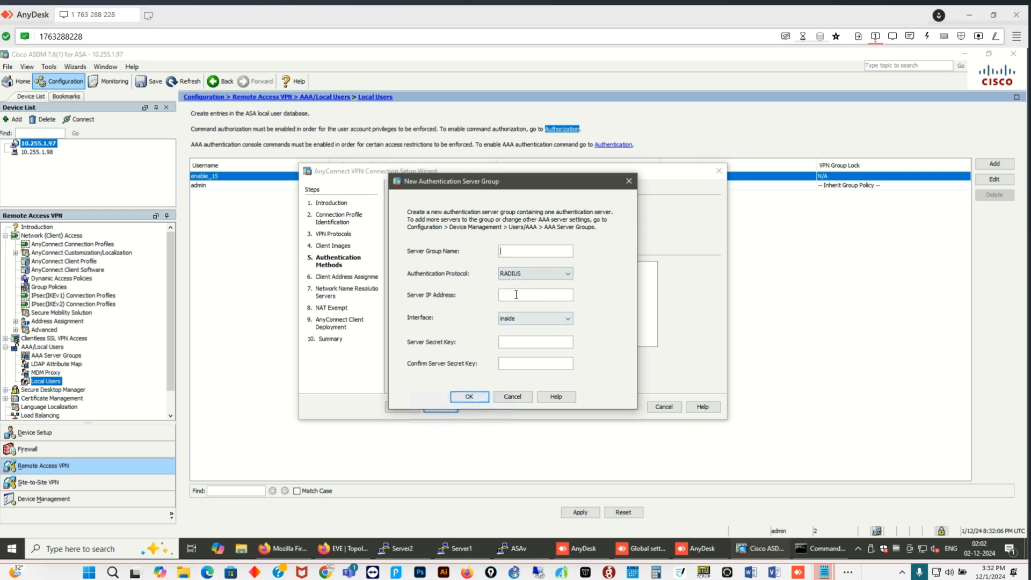
left_click(567, 320)
left_click(530, 335)
left_click(526, 345)
left_click(469, 397)
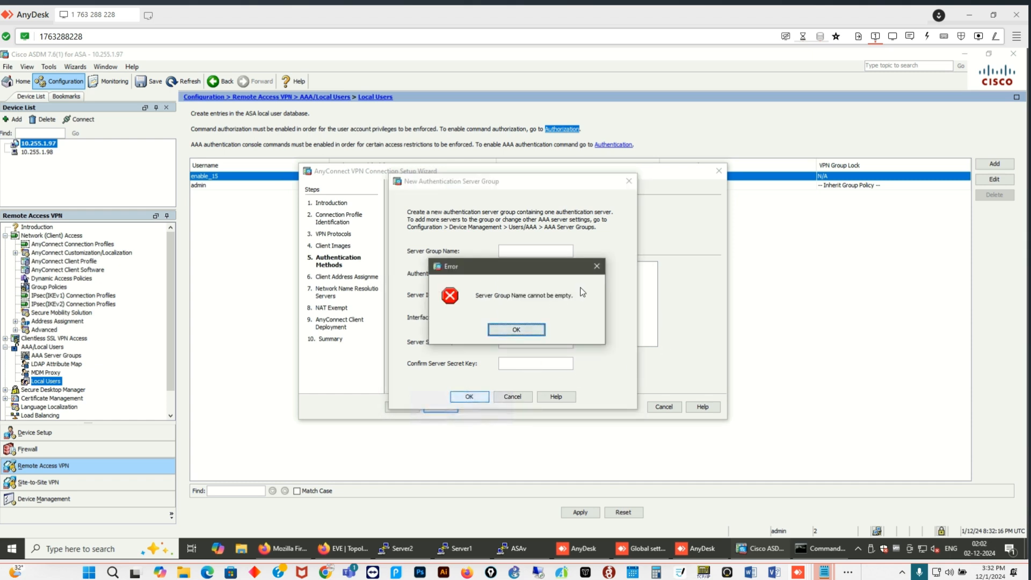
left_click(596, 267)
left_click(629, 181)
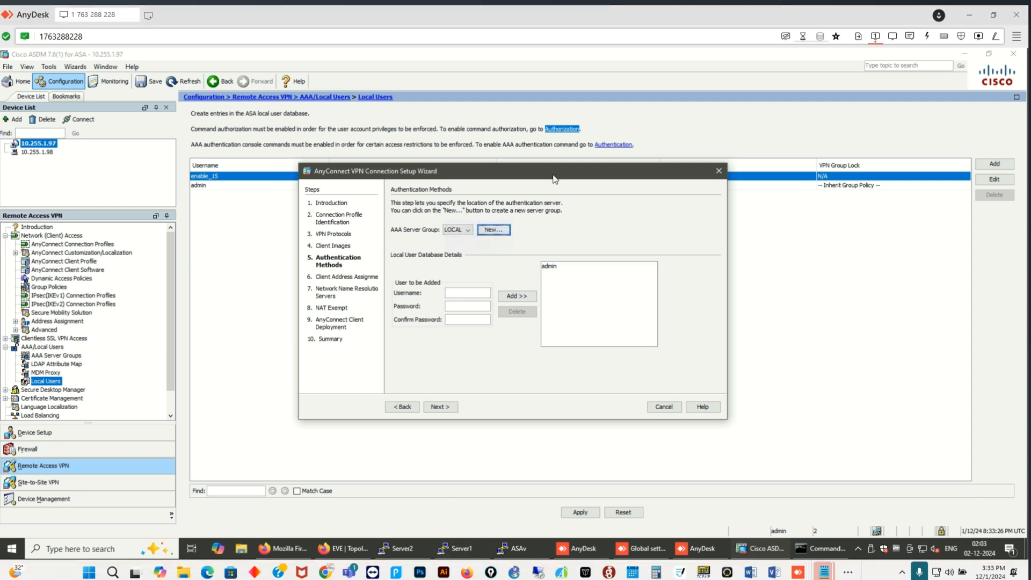
Write "IPAM" with the screen pen above the VPN wizard, then underline and frame it.
key("ctrl+shift+3")
left_click_drag(672, 118, 702, 207)
mouse_move(709, 114)
left_mouse_down()
mouse_move(740, 174)
mouse_move(726, 156)
left_mouse_up()
left_click_drag(697, 130, 720, 122)
left_click(773, 93)
mouse_move(772, 143)
left_mouse_down()
mouse_move(819, 131)
mouse_move(859, 80)
mouse_move(896, 106)
left_mouse_up()
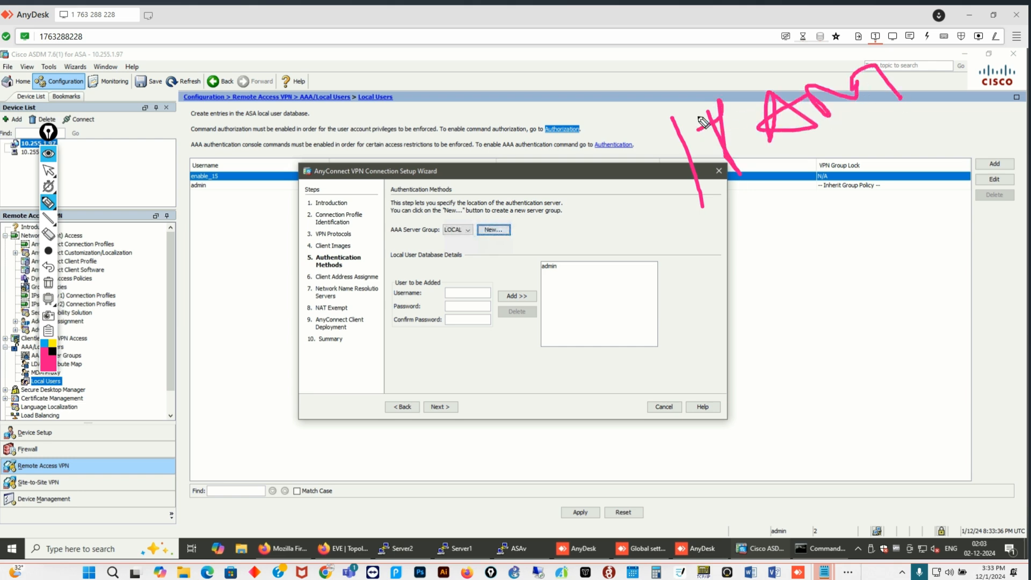
mouse_move(699, 117)
left_mouse_down()
mouse_move(722, 132)
mouse_move(754, 182)
left_mouse_up()
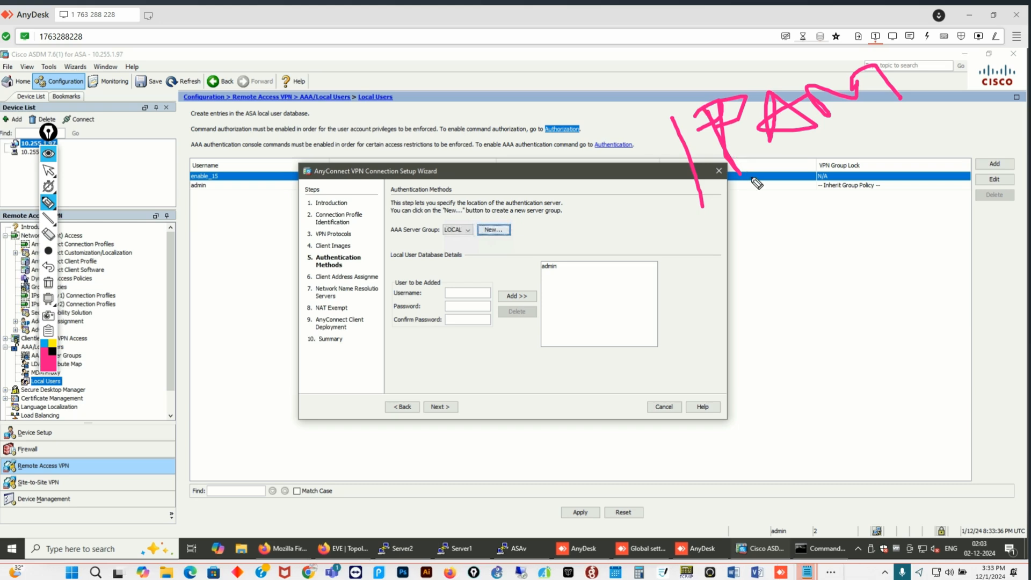
left_click_drag(685, 218, 909, 142)
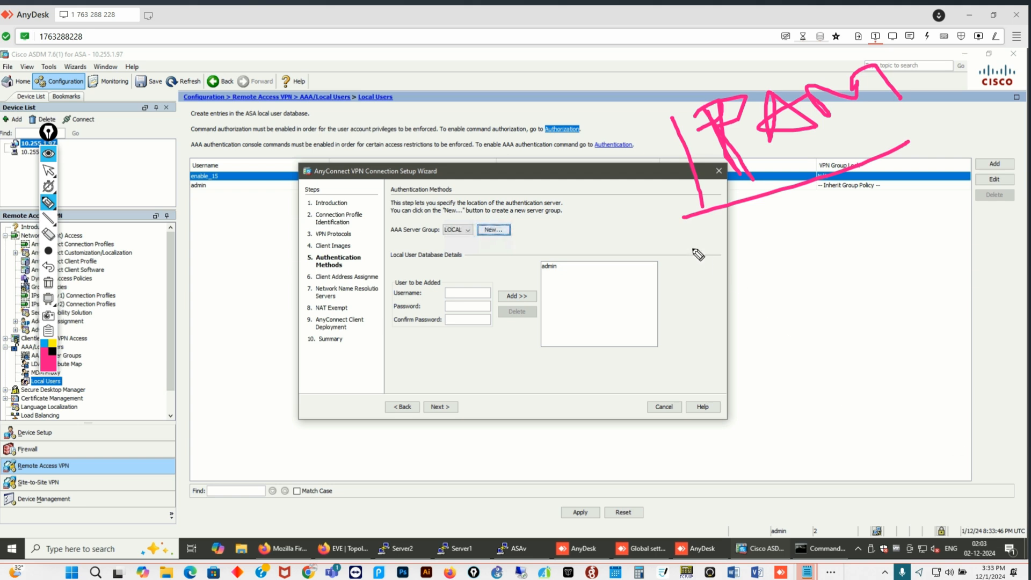
mouse_move(706, 221)
left_mouse_down()
mouse_move(896, 175)
mouse_move(952, 144)
mouse_move(938, 73)
mouse_move(841, 48)
mouse_move(650, 104)
mouse_move(686, 220)
left_mouse_up()
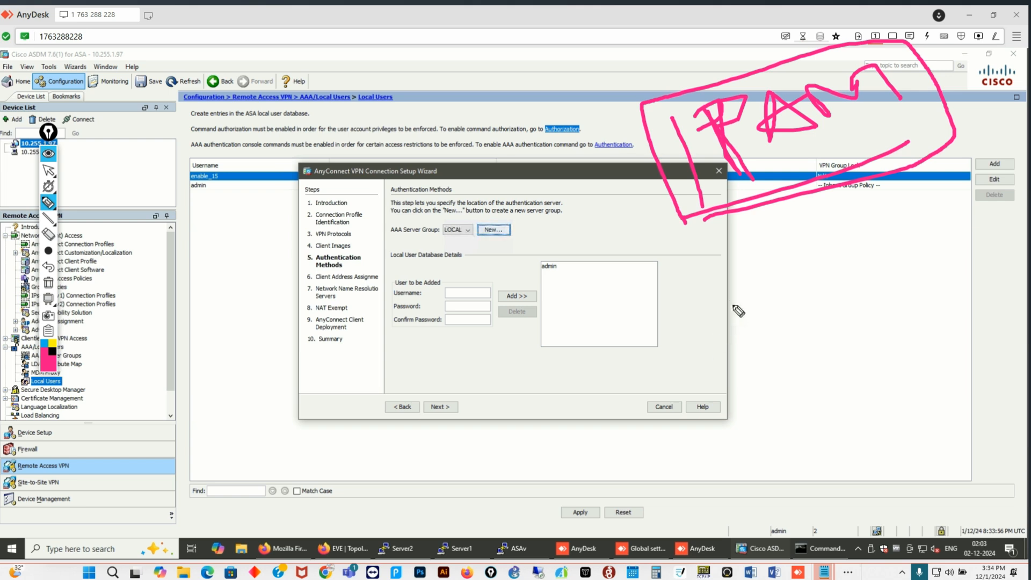
Write a second "IPAM" note below the first with the pen, underline its letters and draw a double frame around it.
mouse_move(716, 267)
left_mouse_down()
mouse_move(730, 347)
mouse_move(756, 265)
mouse_move(744, 294)
mouse_move(802, 257)
mouse_move(856, 299)
mouse_move(907, 270)
mouse_move(975, 281)
left_mouse_up()
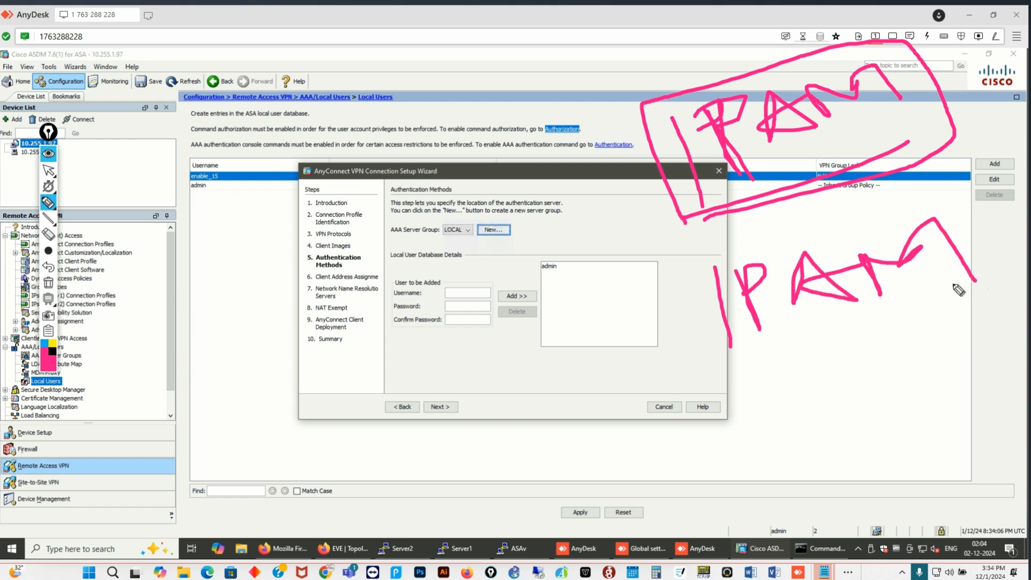
left_click_drag(621, 408, 966, 305)
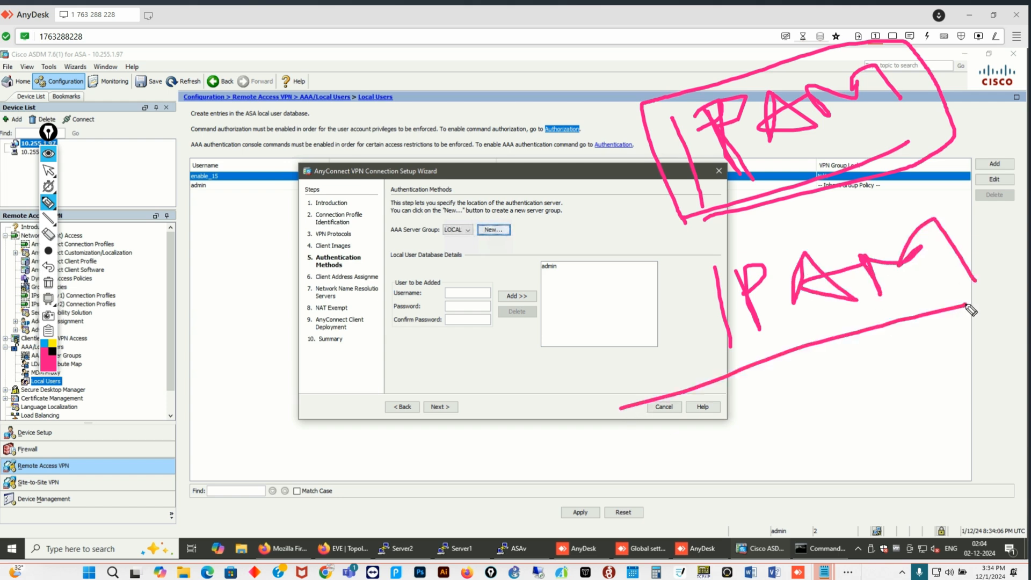
mouse_move(914, 321)
left_mouse_down()
mouse_move(948, 310)
mouse_move(983, 248)
mouse_move(954, 205)
mouse_move(698, 275)
mouse_move(731, 395)
left_mouse_up()
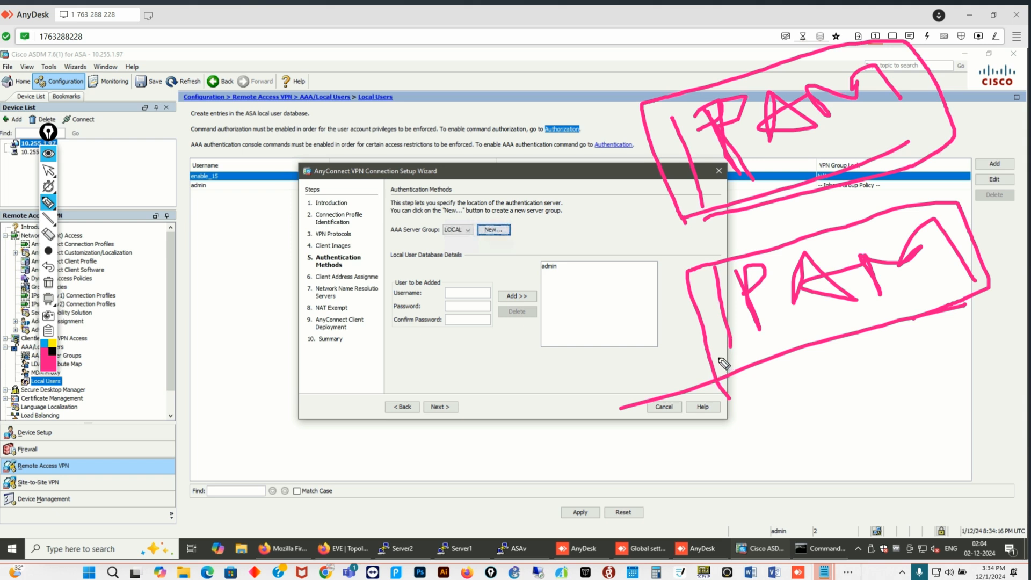
left_click_drag(715, 356, 777, 340)
left_click_drag(835, 321, 858, 319)
left_click_drag(978, 289, 914, 305)
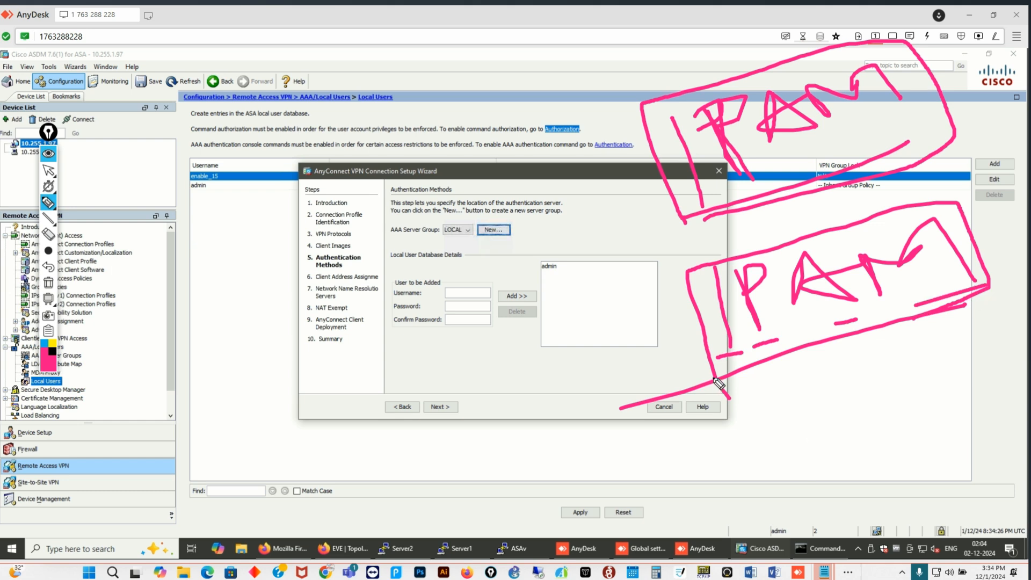
mouse_move(697, 301)
left_mouse_down()
mouse_move(919, 208)
mouse_move(983, 232)
mouse_move(988, 293)
mouse_move(709, 374)
mouse_move(682, 283)
left_mouse_up()
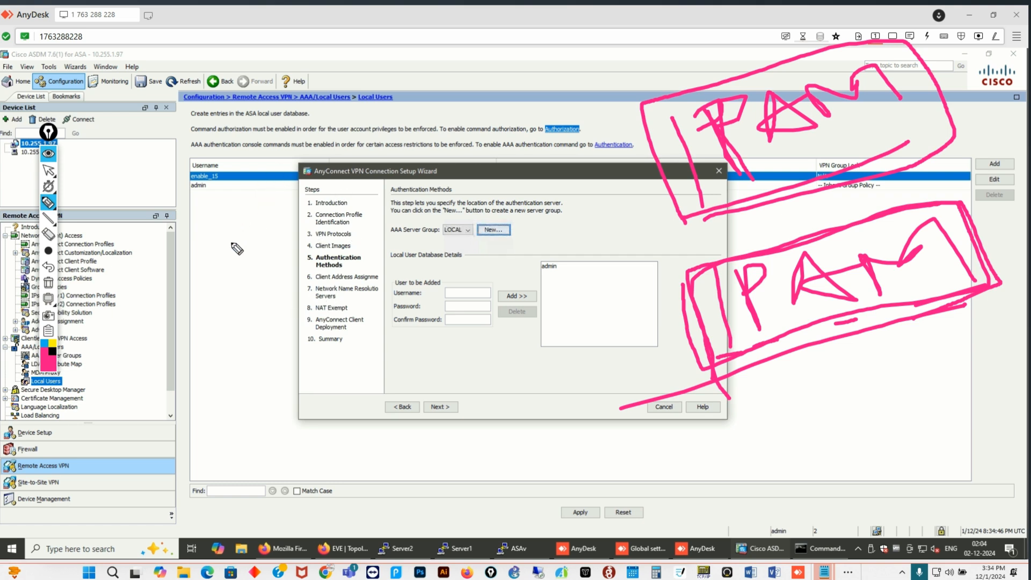
Write "IP", "IPAM" and "Spreadsheet" across the wizard window with the screen pen.
left_click_drag(225, 215, 255, 261)
mouse_move(267, 190)
left_mouse_down()
mouse_move(292, 237)
mouse_move(284, 200)
left_mouse_up()
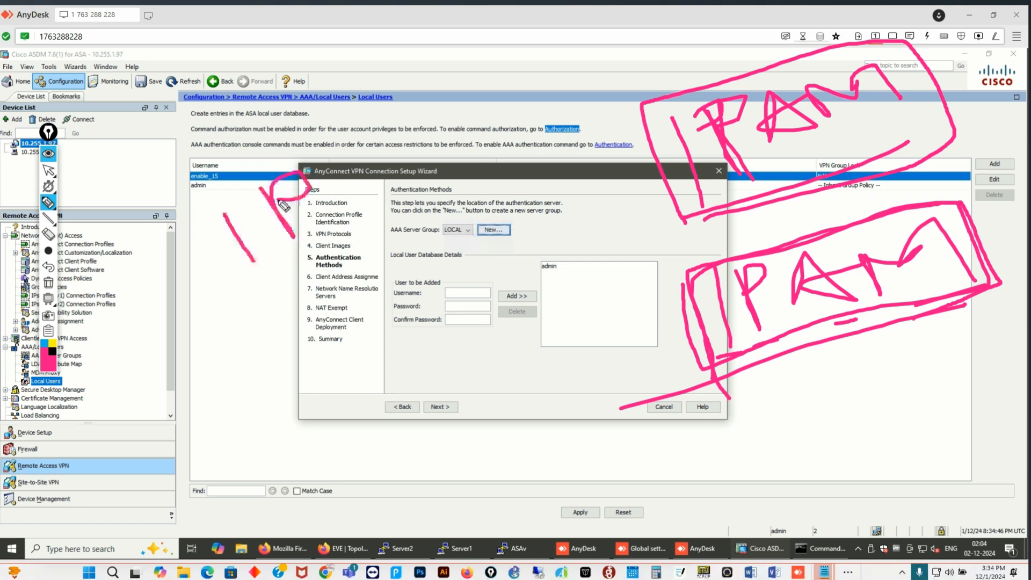
left_click_drag(259, 301, 293, 352)
left_click_drag(278, 257, 321, 337)
mouse_move(279, 257)
left_mouse_down()
mouse_move(290, 288)
mouse_move(395, 273)
mouse_move(440, 235)
mouse_move(464, 241)
left_mouse_up()
mouse_move(299, 377)
left_mouse_down()
mouse_move(371, 426)
mouse_move(378, 386)
mouse_move(432, 352)
mouse_move(492, 347)
mouse_move(521, 299)
mouse_move(547, 332)
left_mouse_up()
mouse_move(574, 260)
left_mouse_down()
mouse_move(594, 285)
mouse_move(622, 290)
mouse_move(659, 271)
left_mouse_up()
mouse_move(668, 223)
left_mouse_down()
mouse_move(682, 275)
mouse_move(691, 244)
mouse_move(712, 251)
left_mouse_up()
mouse_move(685, 215)
left_mouse_down()
mouse_move(713, 252)
mouse_move(728, 227)
left_mouse_up()
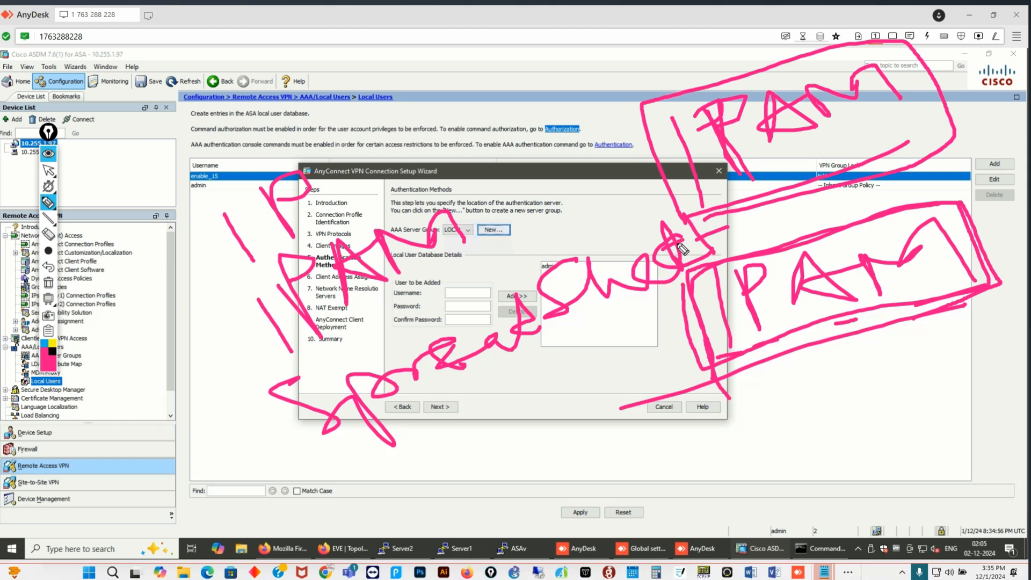
Point an arrow at the spreadsheet note, underline it and frame the IPAM note above it, then clear the marks and close the drawing toolbar.
left_click_drag(137, 472, 198, 442)
left_click_drag(171, 489, 220, 482)
left_click_drag(185, 426, 248, 472)
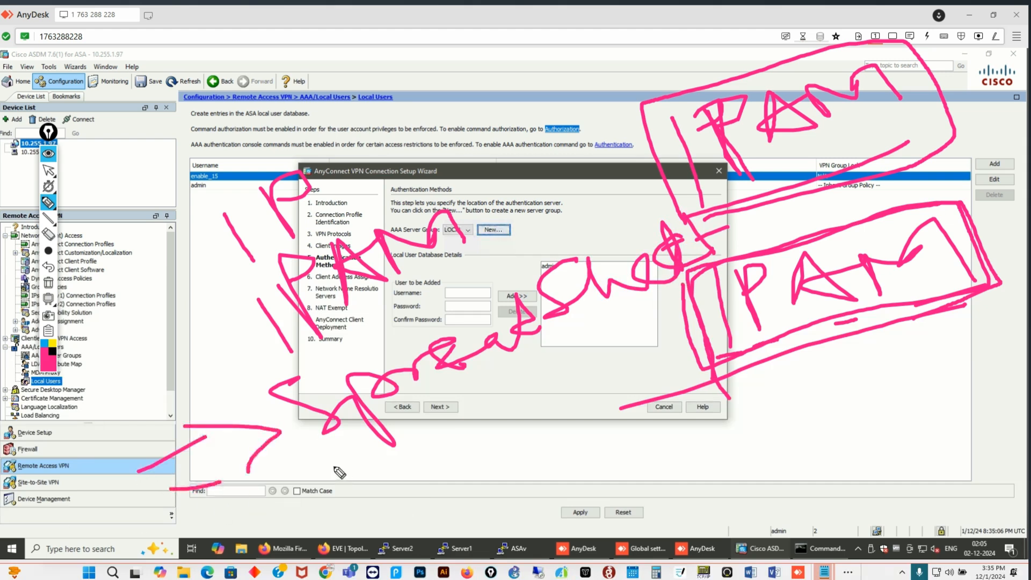
left_click_drag(333, 467, 656, 315)
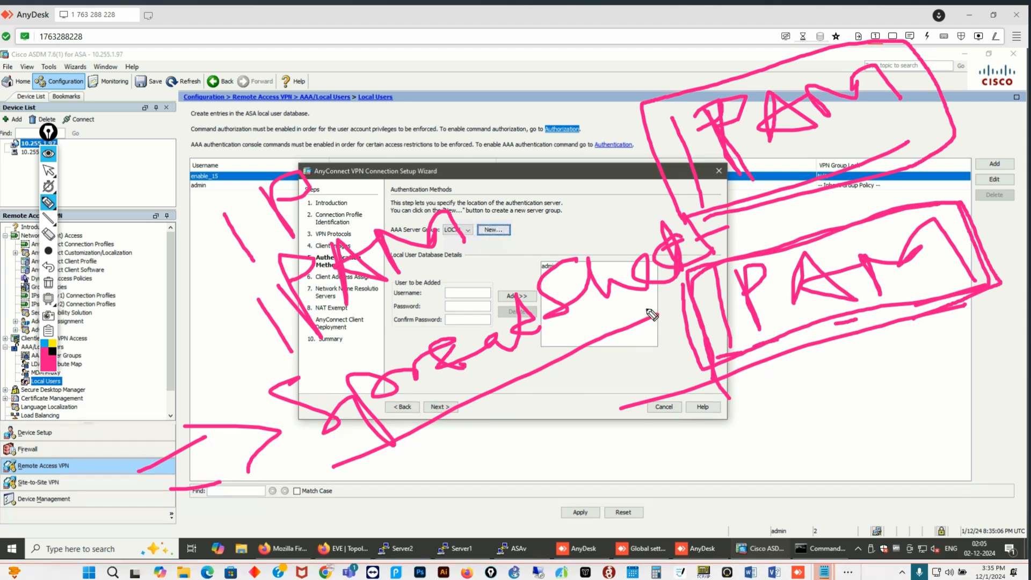
mouse_move(267, 379)
left_mouse_down()
mouse_move(361, 335)
mouse_move(486, 237)
mouse_move(373, 200)
mouse_move(189, 265)
mouse_move(240, 388)
mouse_move(316, 367)
left_mouse_up()
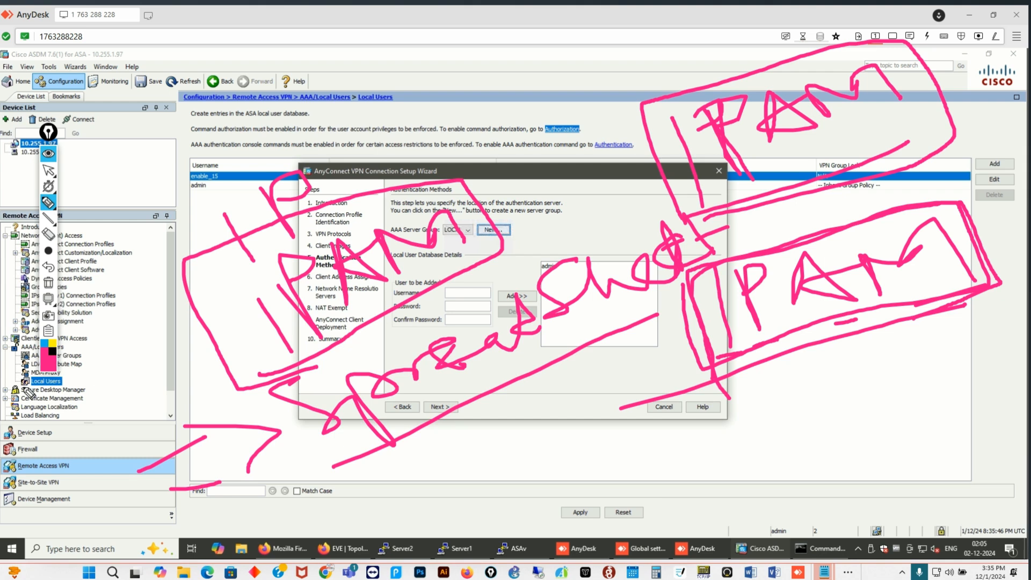
left_click(55, 327)
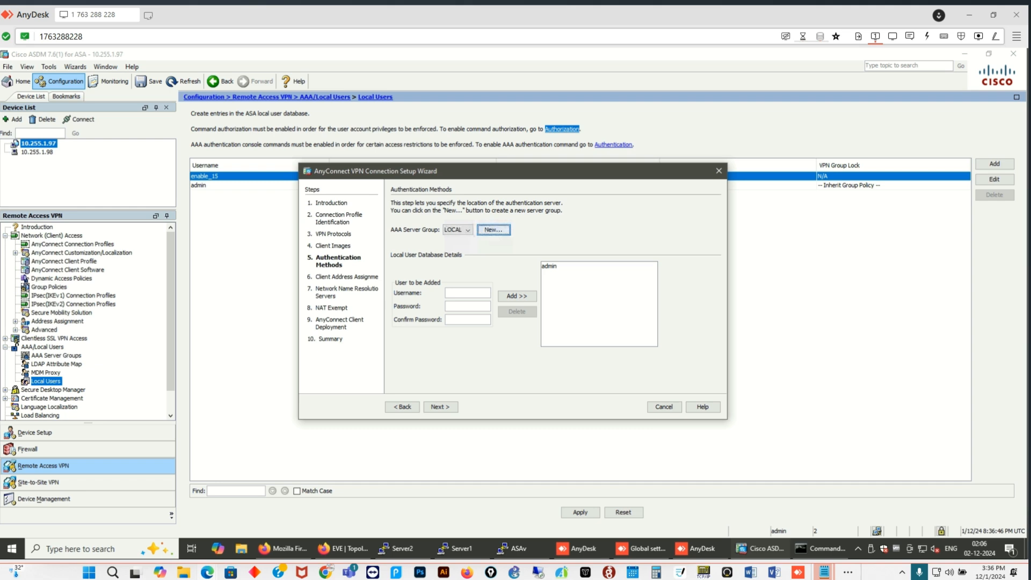
Start a new authentication server group, list the available authentication protocols and circle the list with the screen pen.
left_click(494, 232)
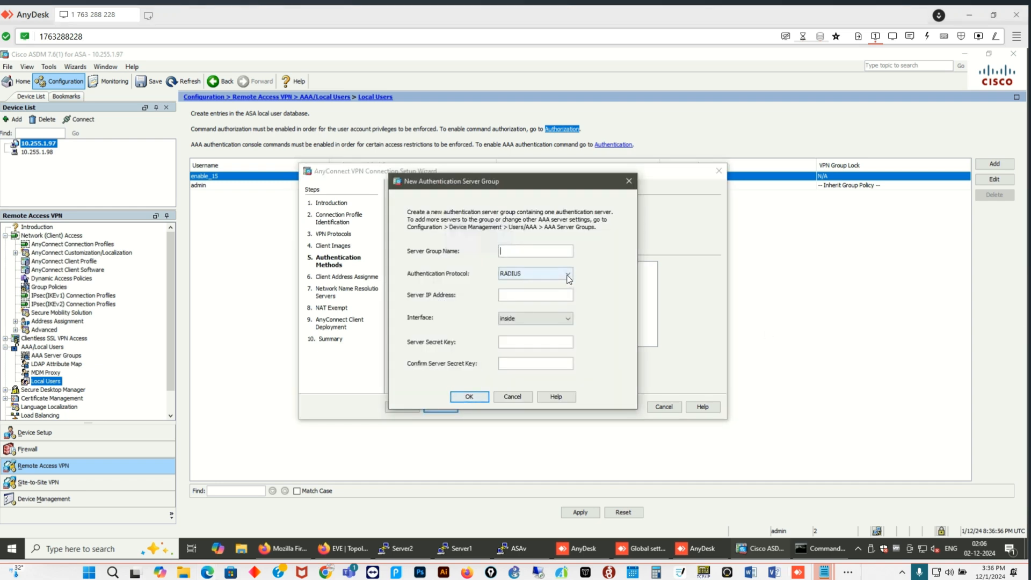
left_click(568, 276)
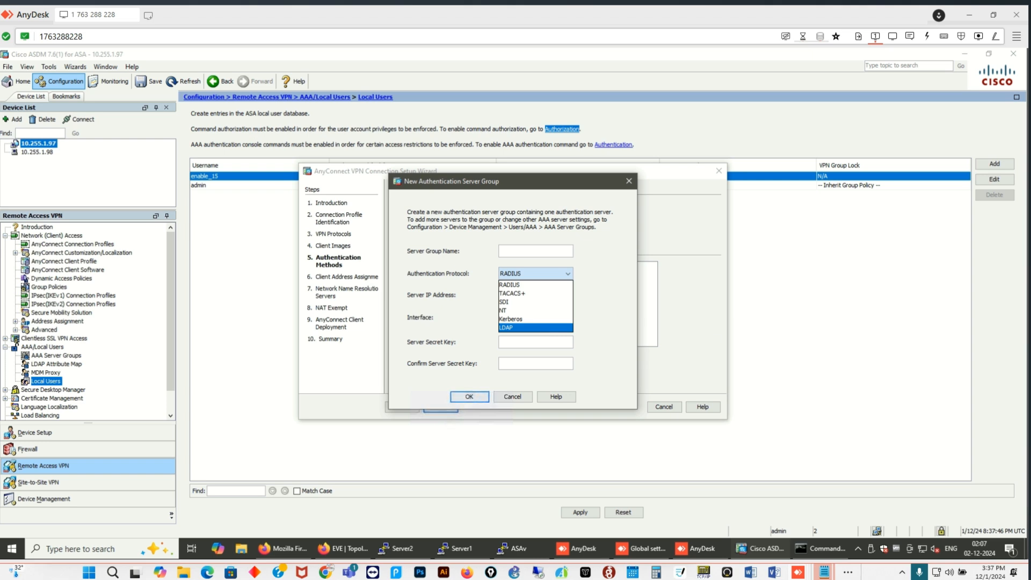
mouse_move(508, 263)
left_mouse_down()
mouse_move(562, 299)
mouse_move(506, 251)
left_mouse_up()
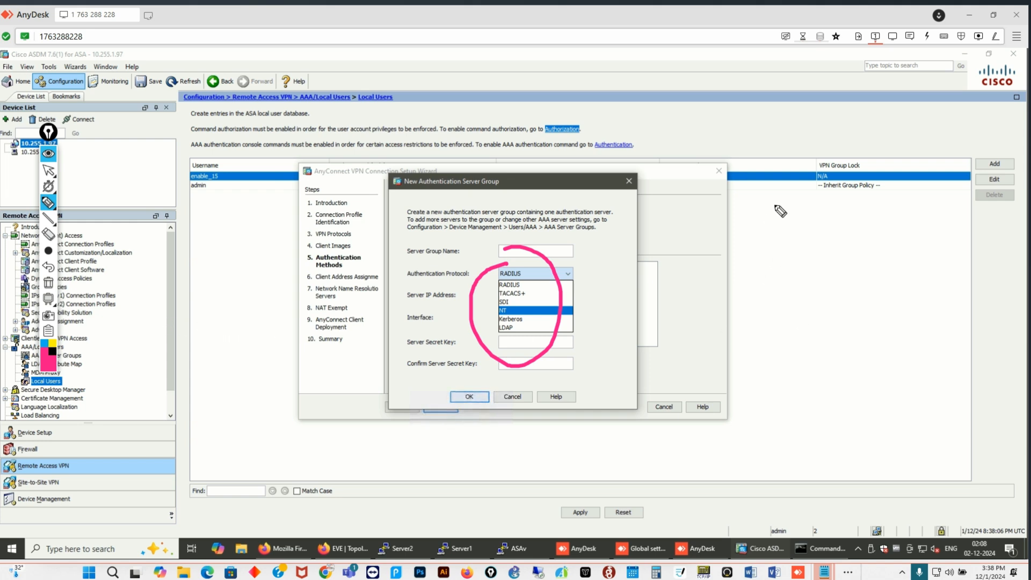
Write "AAA" and "NO Access" beside the server group dialog with the screen pen, framing AAA and adding arrows around the notes.
mouse_move(765, 260)
left_mouse_down()
mouse_move(769, 193)
mouse_move(841, 196)
mouse_move(870, 161)
mouse_move(902, 198)
left_mouse_up()
mouse_move(708, 289)
left_mouse_down()
mouse_move(931, 171)
mouse_move(720, 302)
mouse_move(811, 293)
left_mouse_up()
mouse_move(907, 309)
left_mouse_down()
mouse_move(872, 303)
mouse_move(929, 287)
mouse_move(984, 249)
mouse_move(1014, 250)
mouse_move(1002, 254)
left_mouse_up()
mouse_move(847, 343)
left_mouse_down()
mouse_move(865, 382)
mouse_move(899, 392)
left_mouse_up()
left_click_drag(898, 365, 898, 405)
left_click_drag(670, 377, 708, 352)
left_click_drag(697, 398, 729, 379)
mouse_move(694, 346)
left_mouse_down()
mouse_move(732, 339)
mouse_move(717, 385)
left_mouse_up()
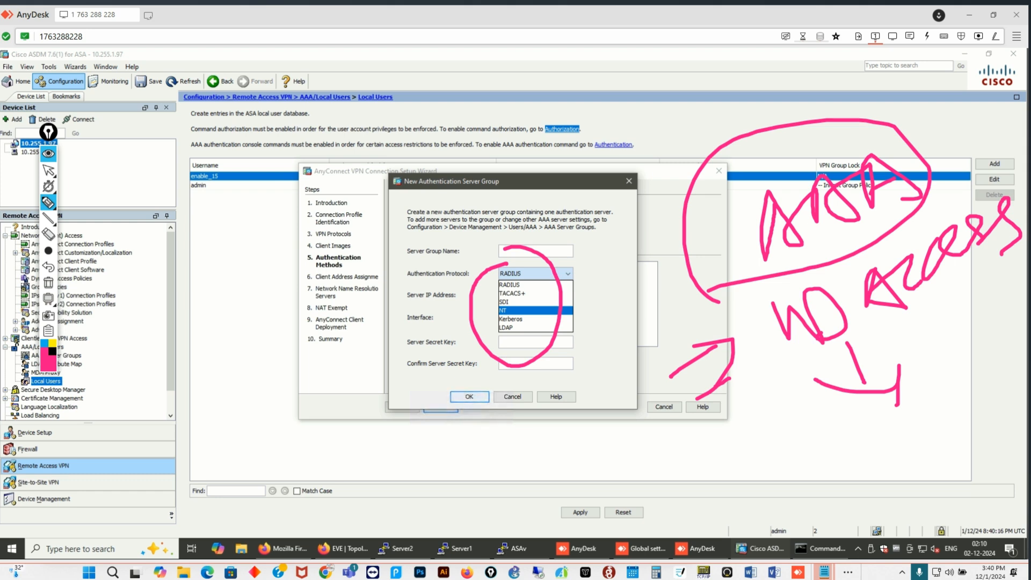
mouse_move(814, 459)
left_mouse_down()
mouse_move(878, 479)
mouse_move(915, 467)
left_mouse_up()
mouse_move(749, 314)
left_mouse_down()
mouse_move(923, 131)
mouse_move(730, 145)
mouse_move(733, 293)
left_mouse_up()
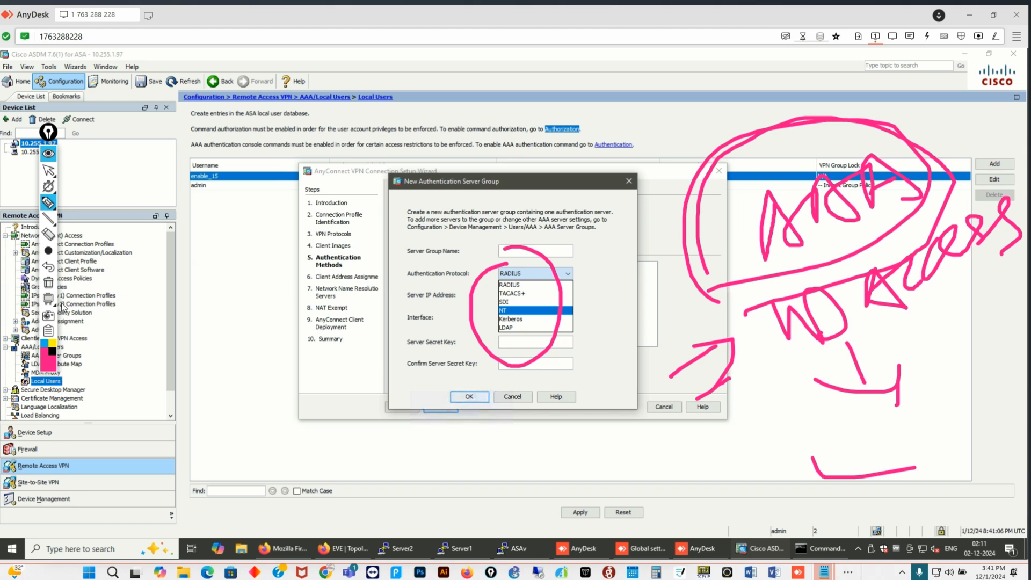
Clear the pen marks, close the drawing toolbar and cancel the new authentication server group.
left_click(49, 283)
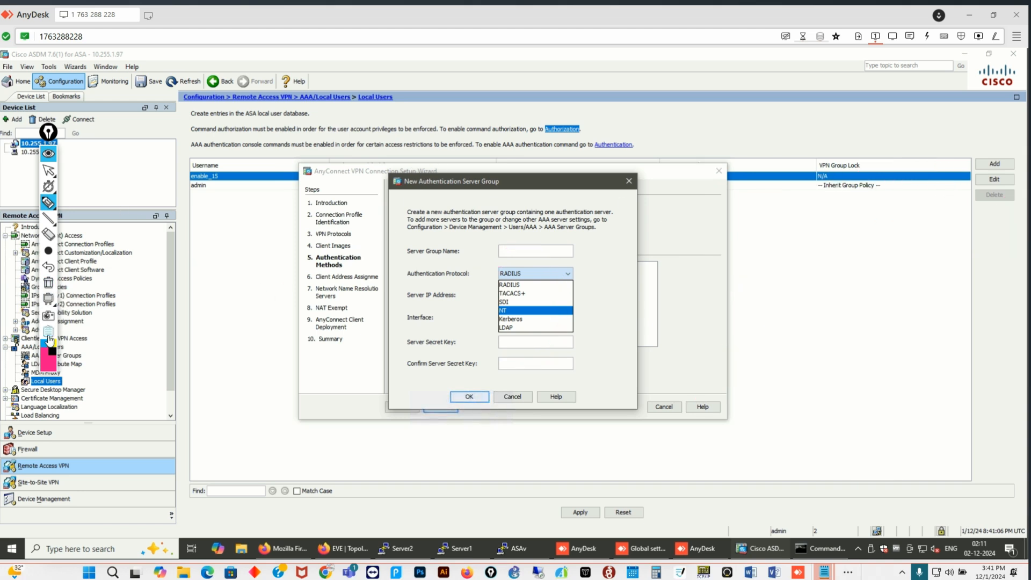
left_click(94, 370)
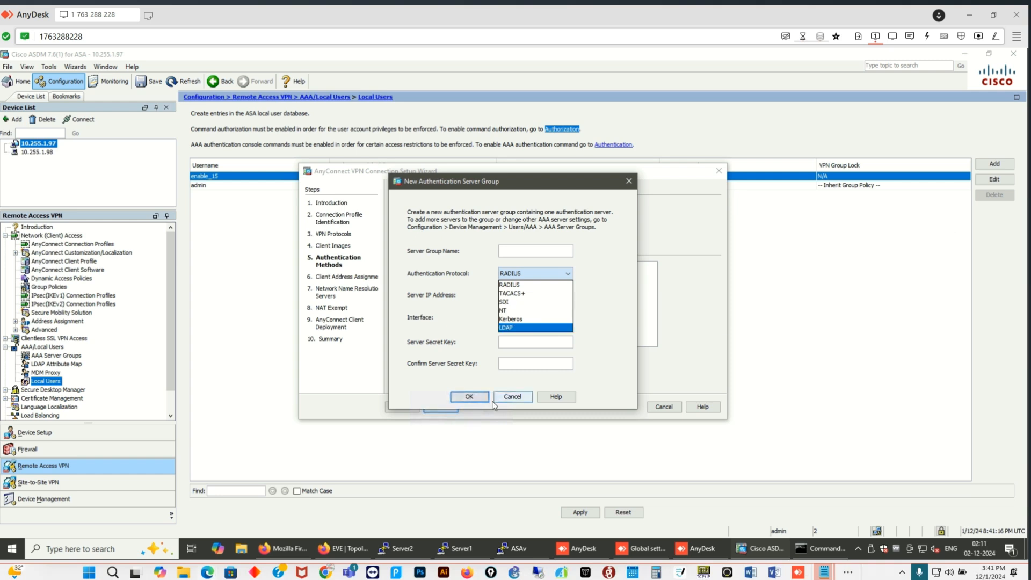
left_click(596, 453)
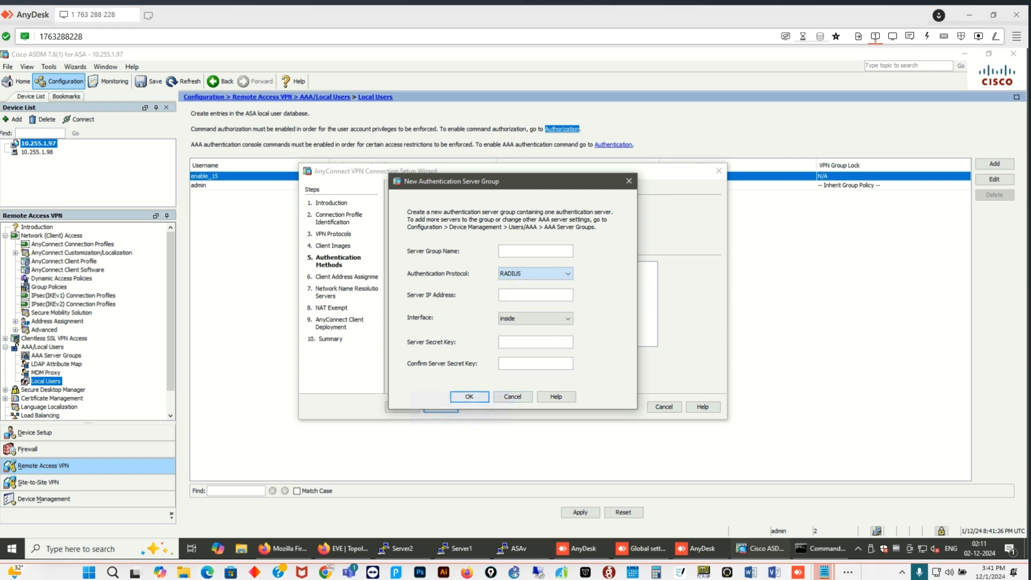
left_click(507, 398)
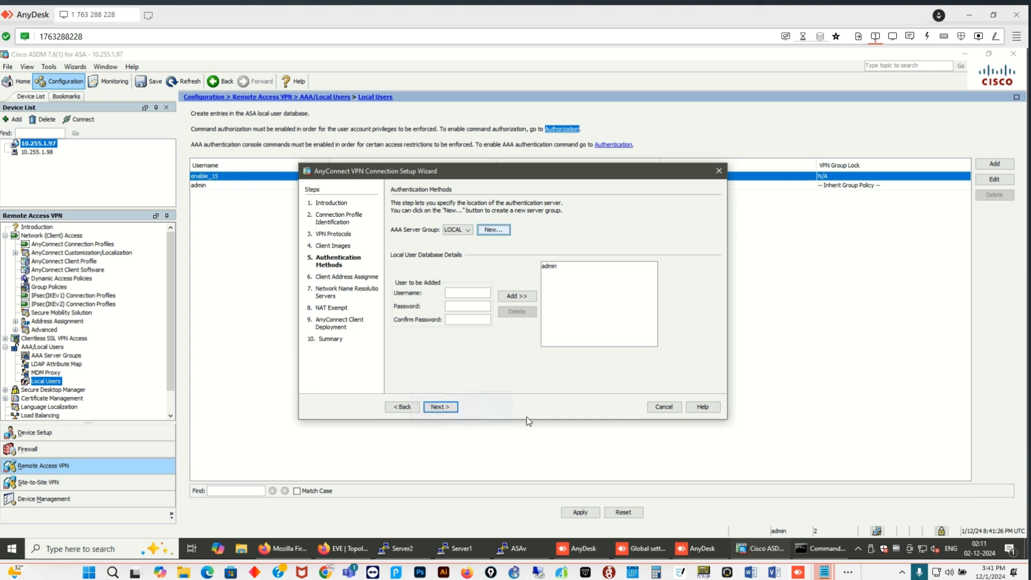
Keep LOCAL as the AAA server group, add the local user admnVPN with its password and confirmation, and continue to client address assignment.
left_click(468, 230)
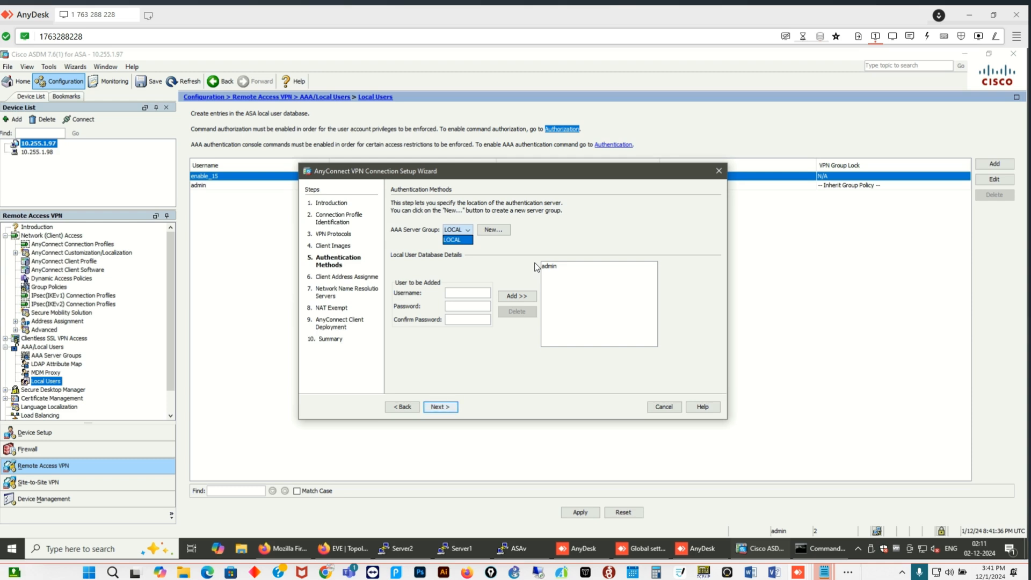
left_click(462, 240)
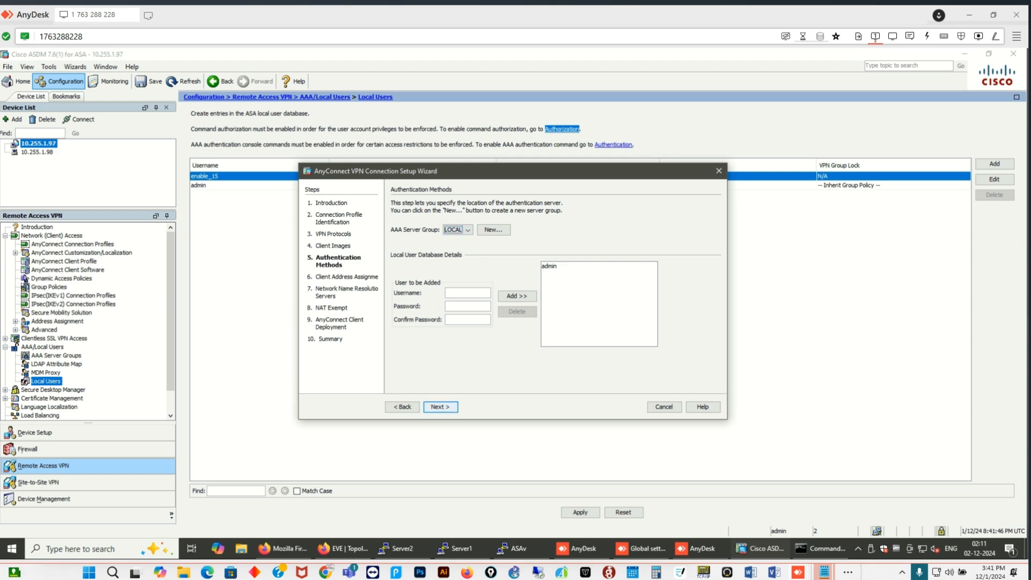
left_click(481, 296)
type("admn")
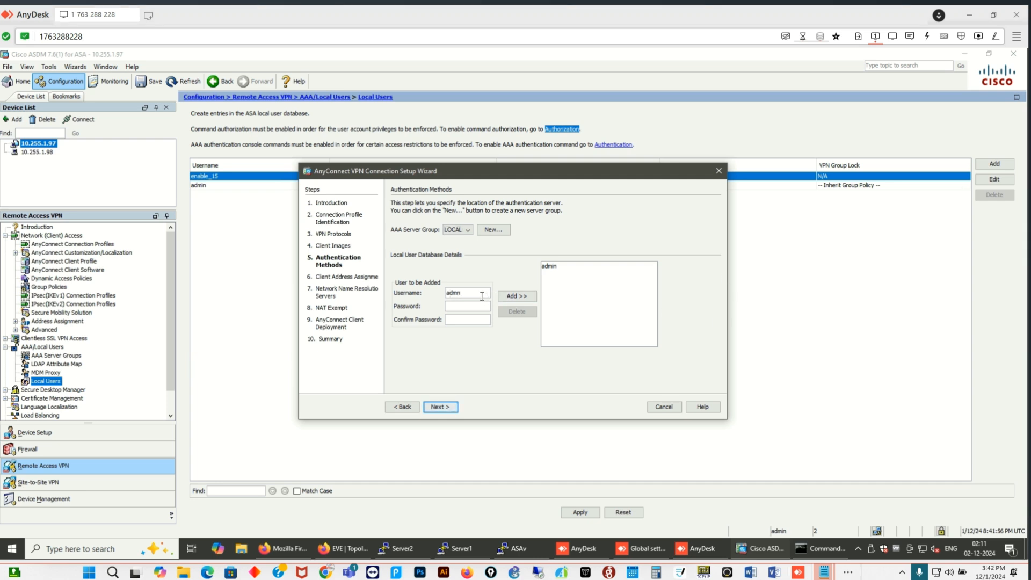
type("VPN")
left_click(466, 310)
type("••••••••••")
left_click(516, 298)
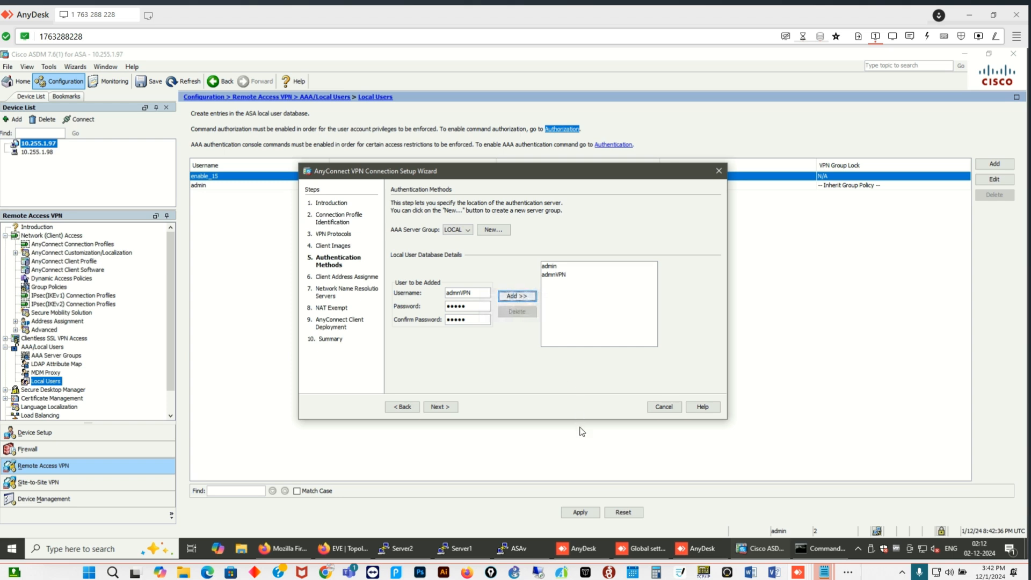
left_click(436, 407)
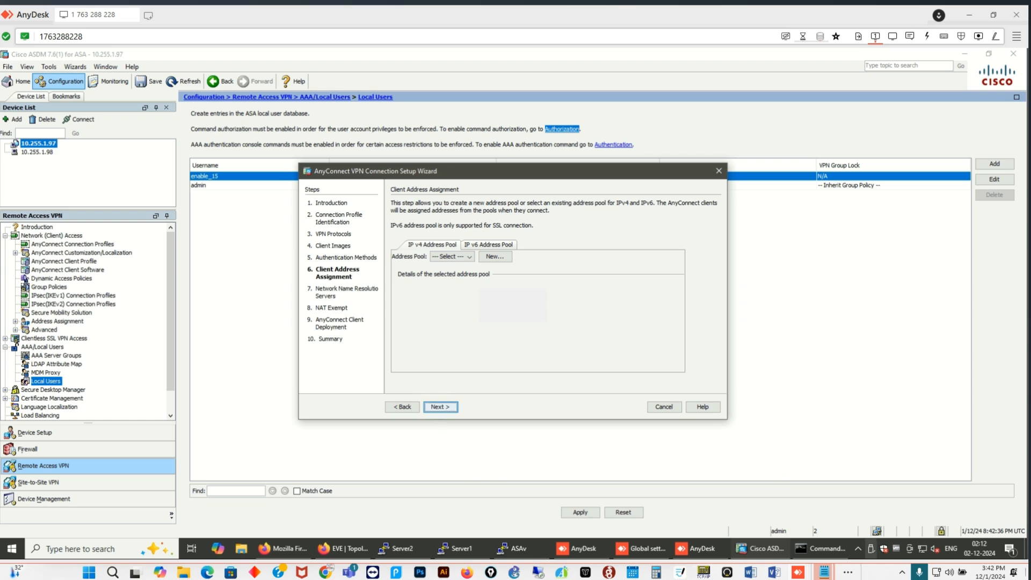
Draw a large arrow out of the wizard with the screen pen and write "Client" above it.
left_click(491, 573)
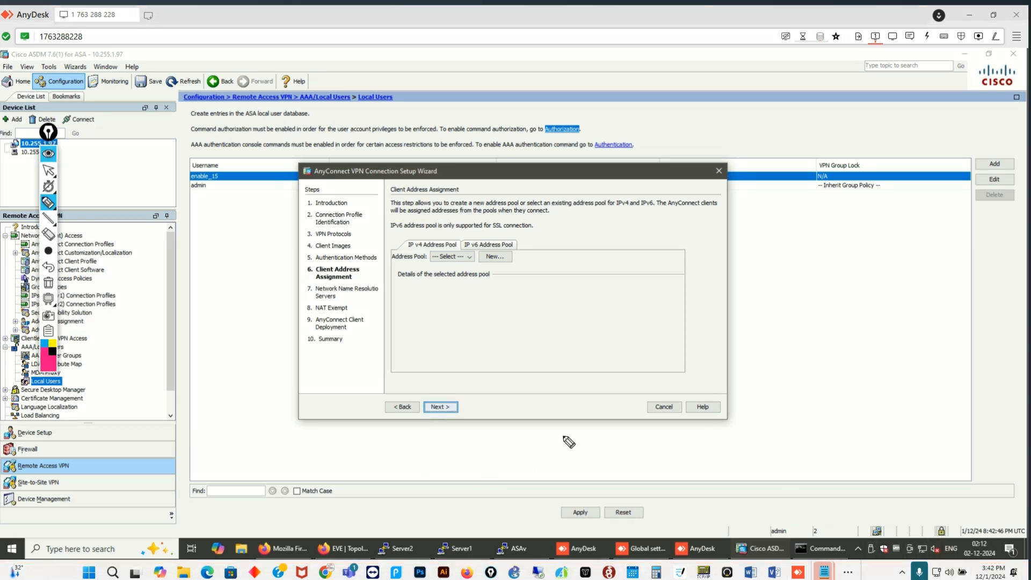
left_click(641, 366)
left_click_drag(642, 366, 768, 287)
left_click_drag(675, 386, 778, 330)
mouse_move(739, 286)
left_mouse_down()
mouse_move(810, 300)
mouse_move(777, 358)
left_mouse_up()
mouse_move(754, 173)
left_mouse_down()
mouse_move(741, 207)
mouse_move(778, 204)
left_mouse_up()
mouse_move(768, 156)
left_mouse_down()
mouse_move(800, 202)
mouse_move(859, 177)
mouse_move(928, 177)
mouse_move(953, 161)
mouse_move(931, 184)
left_mouse_up()
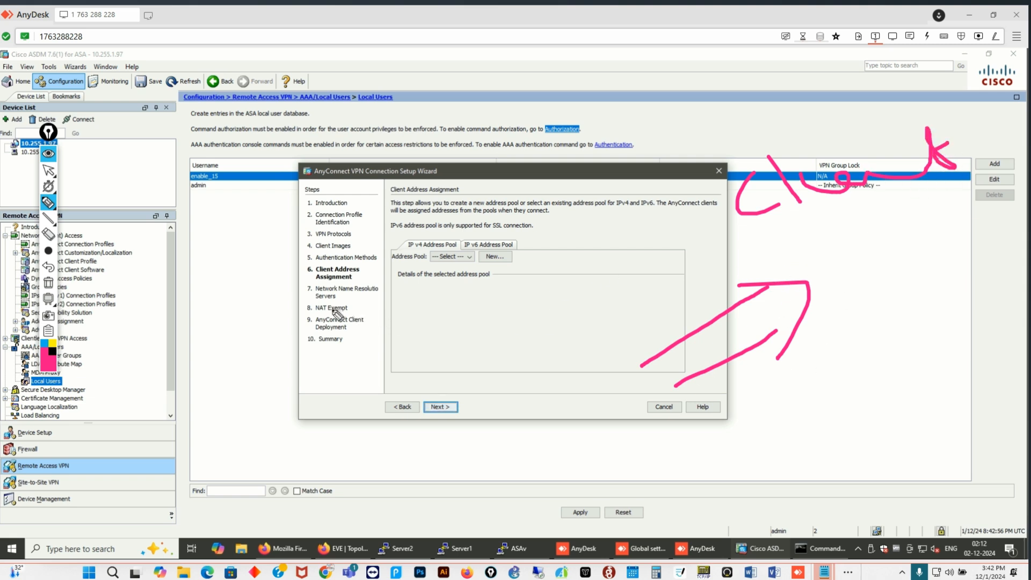
Write "ASA" above the wizard with the screen pen, draw a long curved arrow from it to below the wizard and circle both bends.
mouse_move(602, 111)
left_mouse_down()
mouse_move(749, 86)
mouse_move(772, 109)
left_mouse_up()
left_click_drag(739, 111, 768, 92)
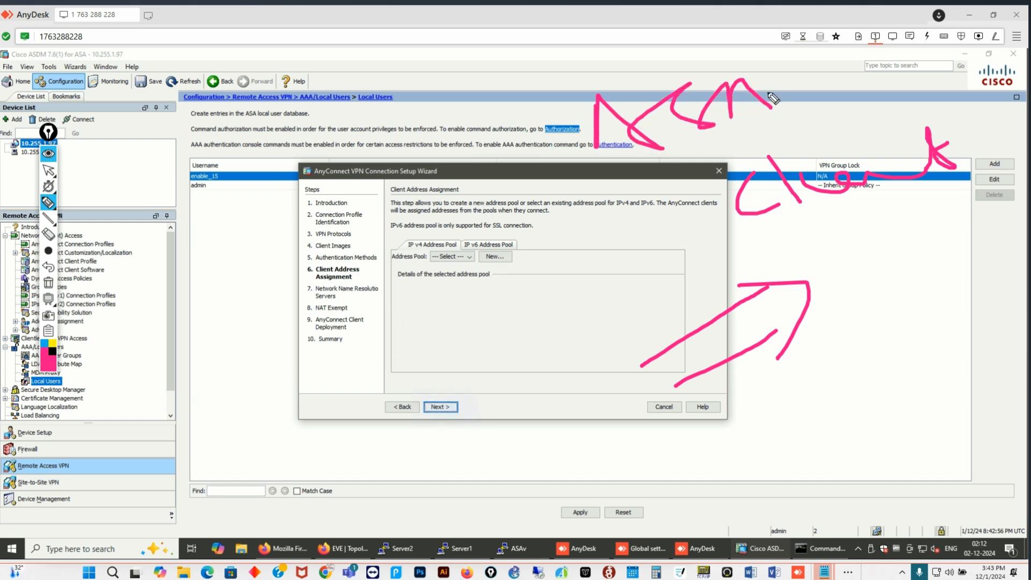
mouse_move(580, 136)
left_mouse_down()
mouse_move(259, 126)
mouse_move(459, 462)
mouse_move(400, 438)
left_mouse_up()
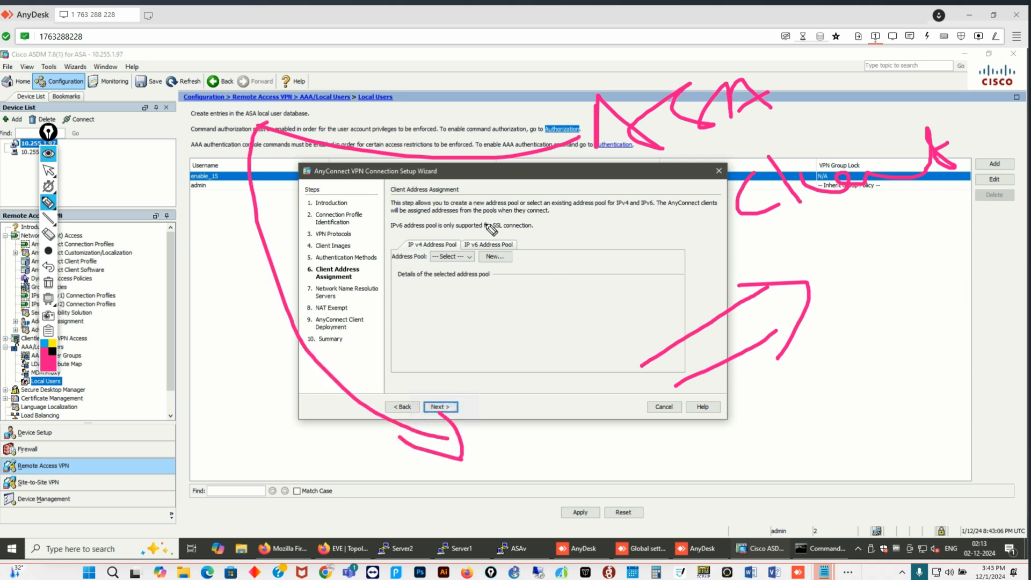
left_click_drag(218, 122, 192, 97)
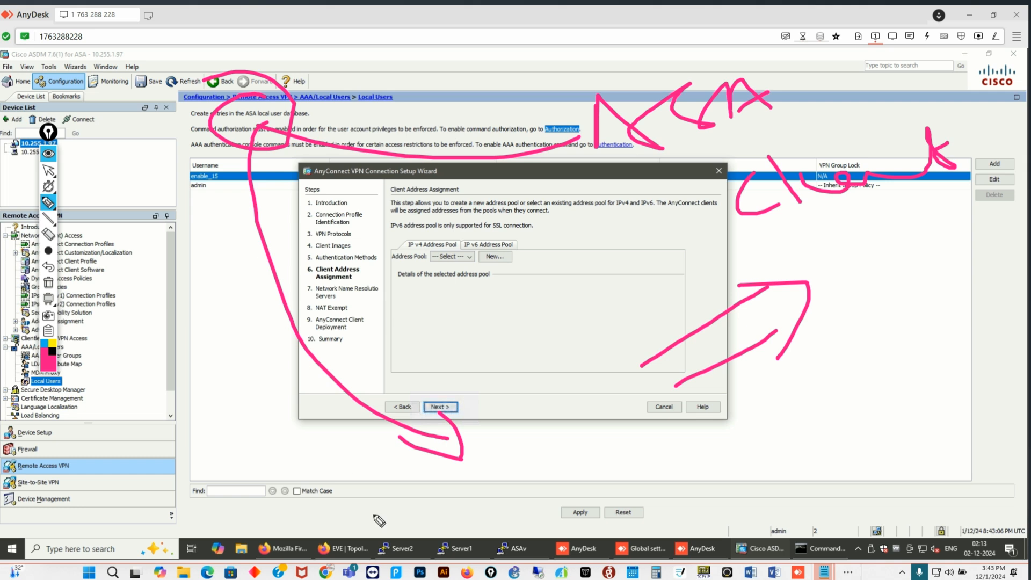
left_click(444, 471)
mouse_move(502, 462)
left_mouse_down()
mouse_move(473, 502)
mouse_move(451, 462)
left_mouse_up()
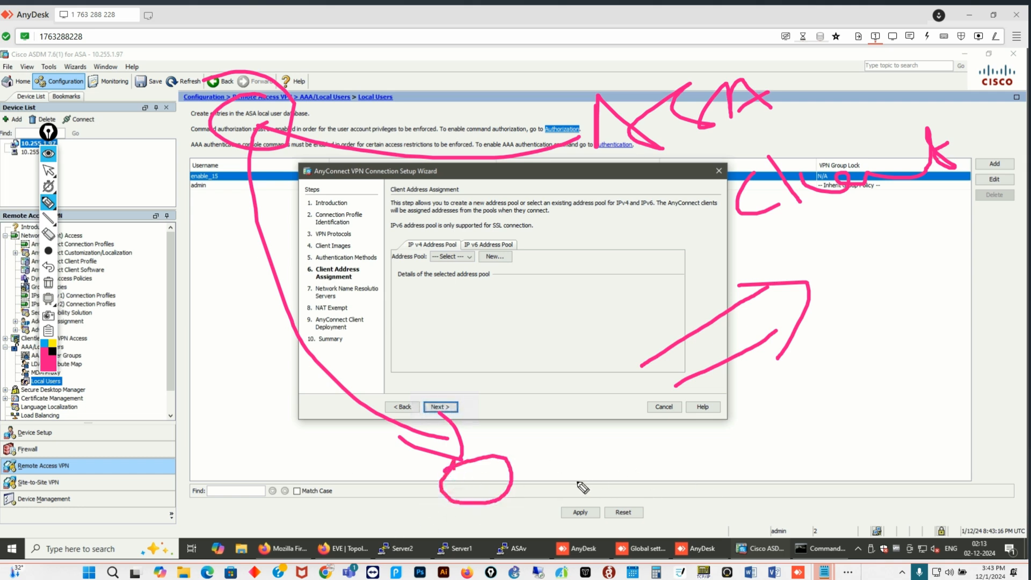
Draw a line to the IPv4 address pool settings and circle them, then clear the pen marks and close the drawing toolbar.
mouse_move(265, 127)
left_mouse_down()
mouse_move(364, 243)
mouse_move(397, 256)
left_mouse_up()
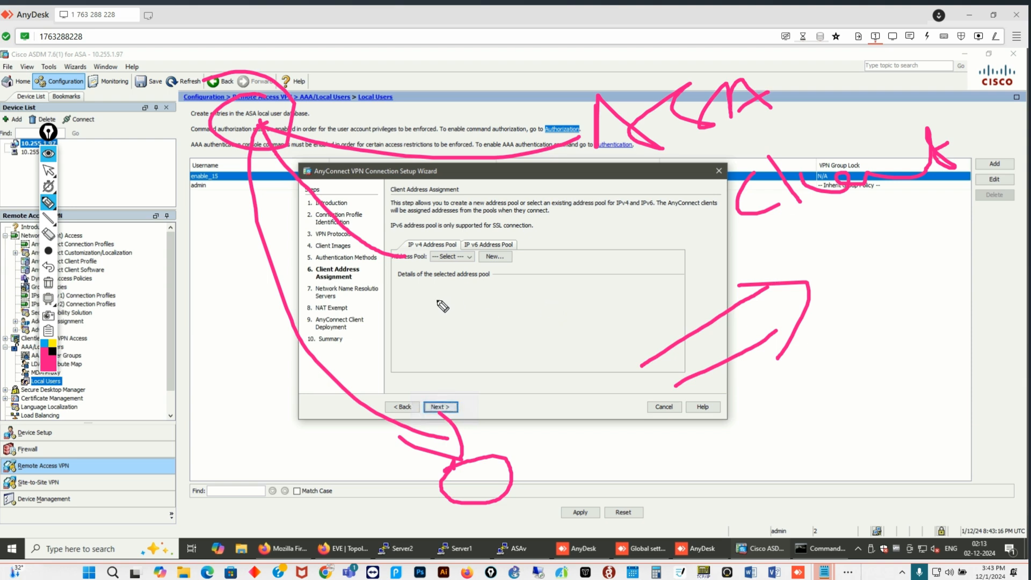
mouse_move(398, 251)
left_mouse_down()
mouse_move(553, 262)
mouse_move(432, 302)
left_mouse_up()
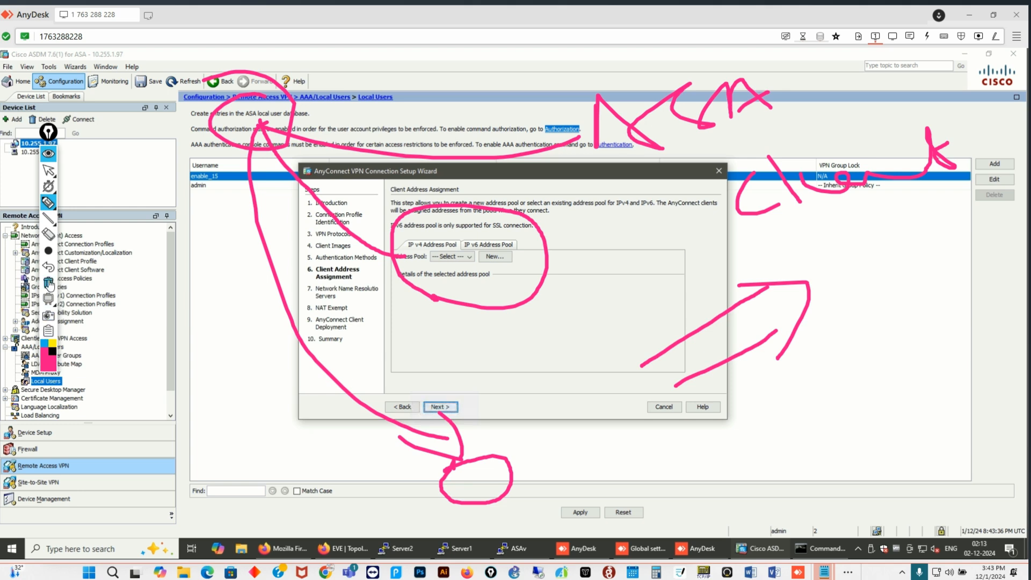
left_click(48, 283)
left_click(48, 332)
left_click(89, 365)
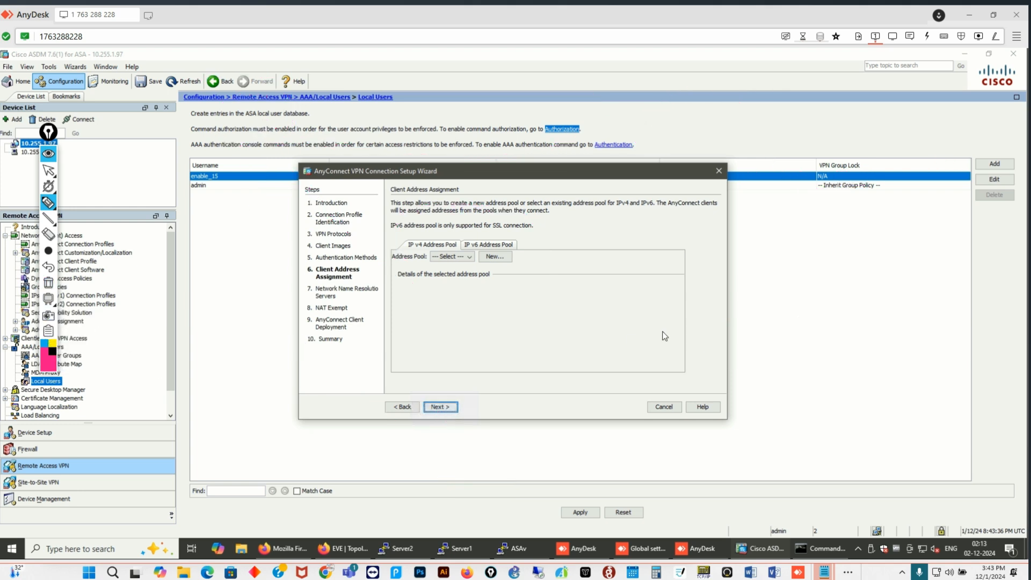
Start a new IPv4 address pool named Anyconnect-VPN with the starting IP address 192.168.10.10.
left_click(440, 257)
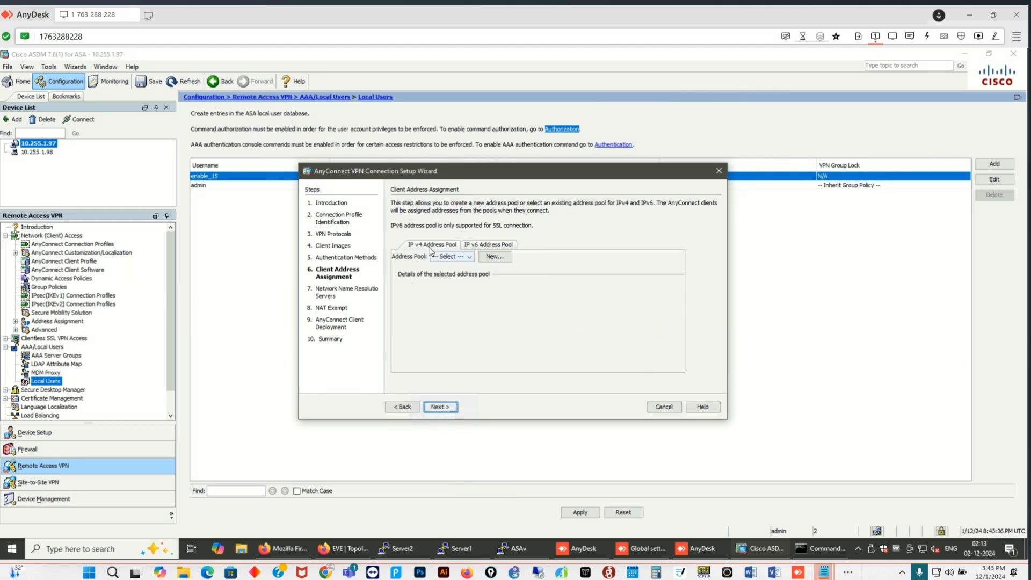
left_click(495, 257)
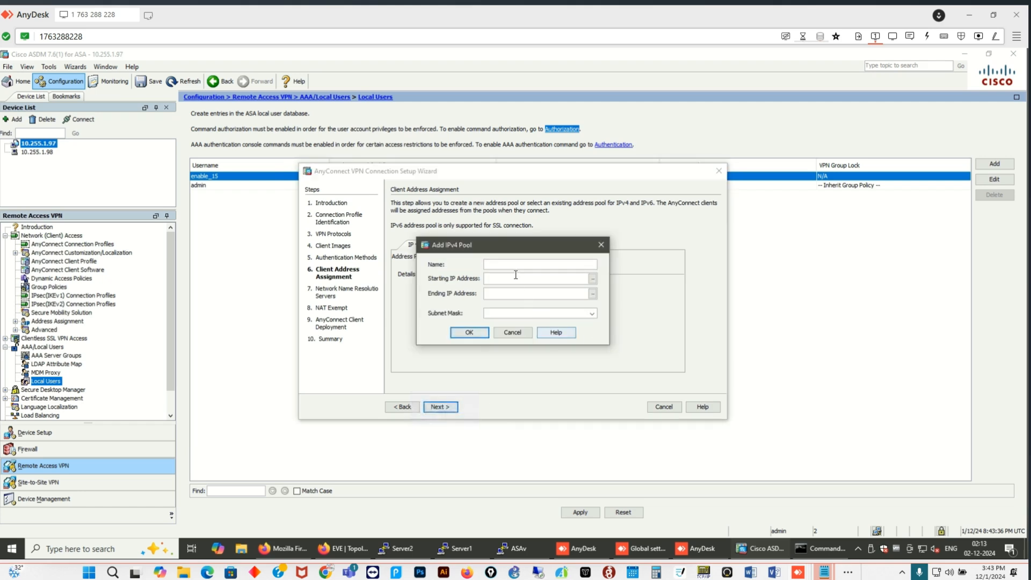
left_click_drag(505, 245, 648, 246)
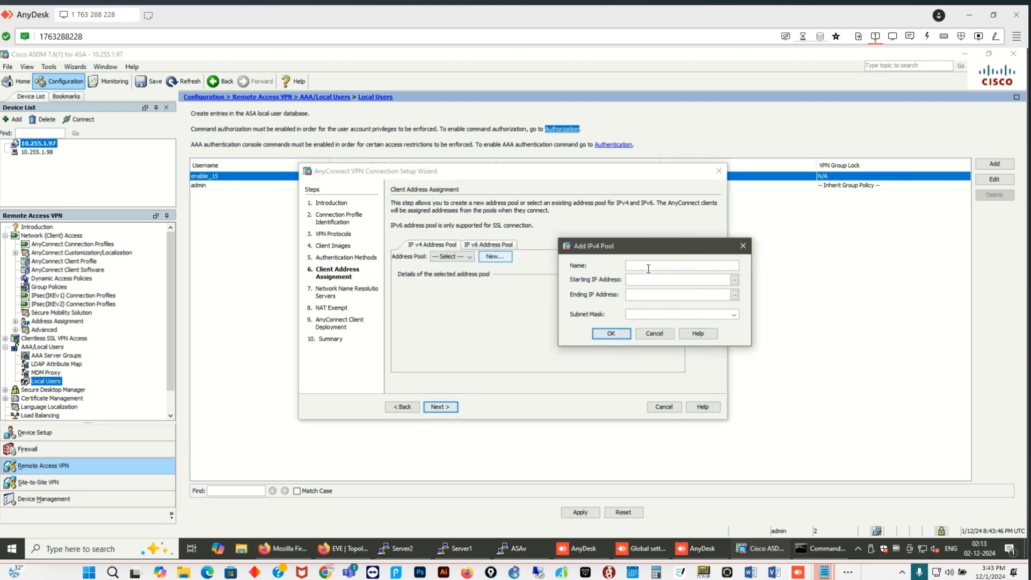
type("Anyconnect-VPN")
left_click(656, 278)
type("192.168.10.1")
Set the address pool's ending IP address to 192.168.10.254.
left_click(667, 295)
type("192.168.254")
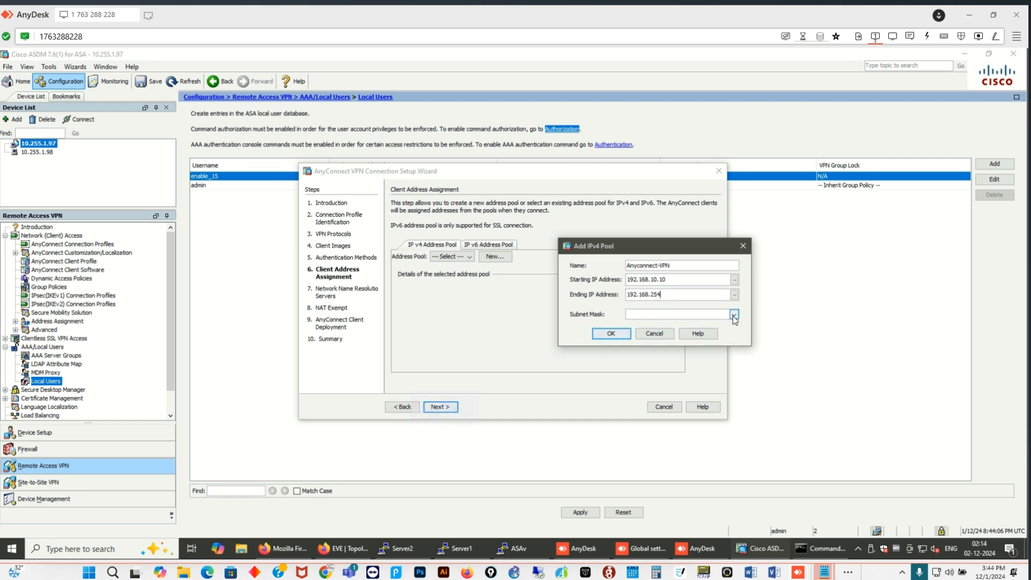
left_click(733, 316)
left_click(680, 294)
key("BackSpace")
key("BackSpace")
key("BackSpace")
type("10.254")
Set the pool's subnet mask to 255.255.255.0, create the pool and continue to the name resolution servers.
left_click(734, 315)
left_click(733, 315)
left_click(734, 315)
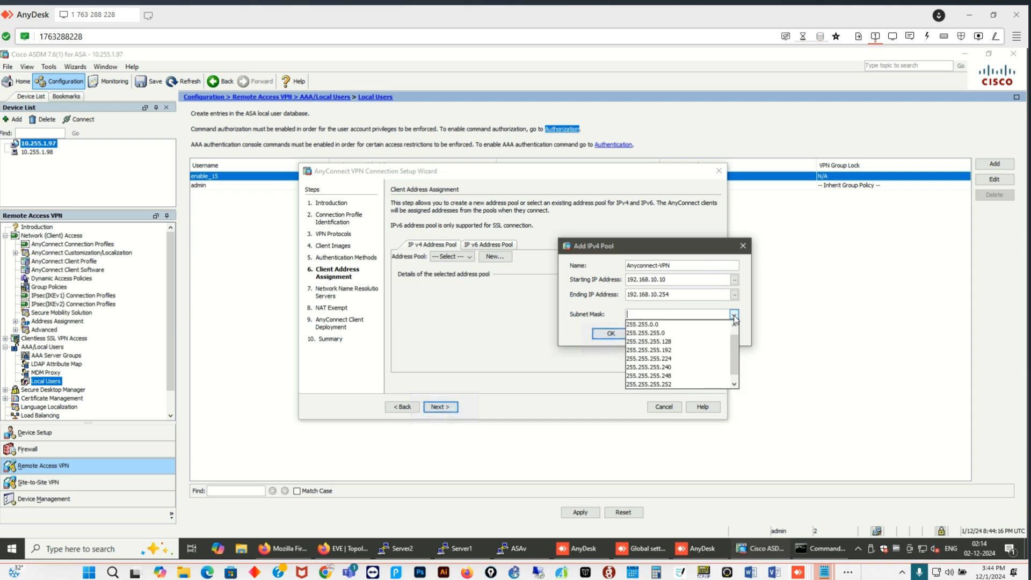
left_click(693, 333)
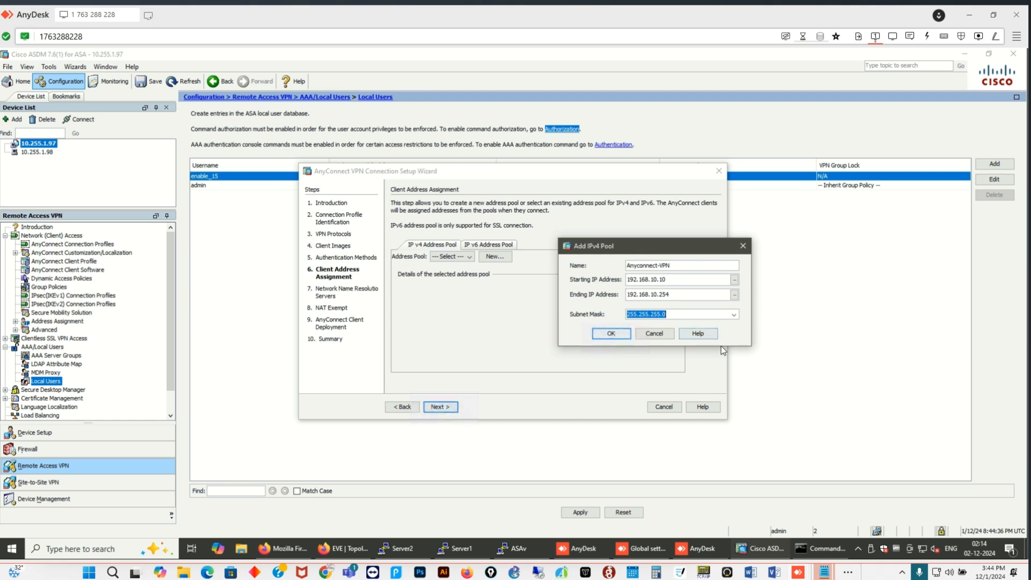
left_click(611, 334)
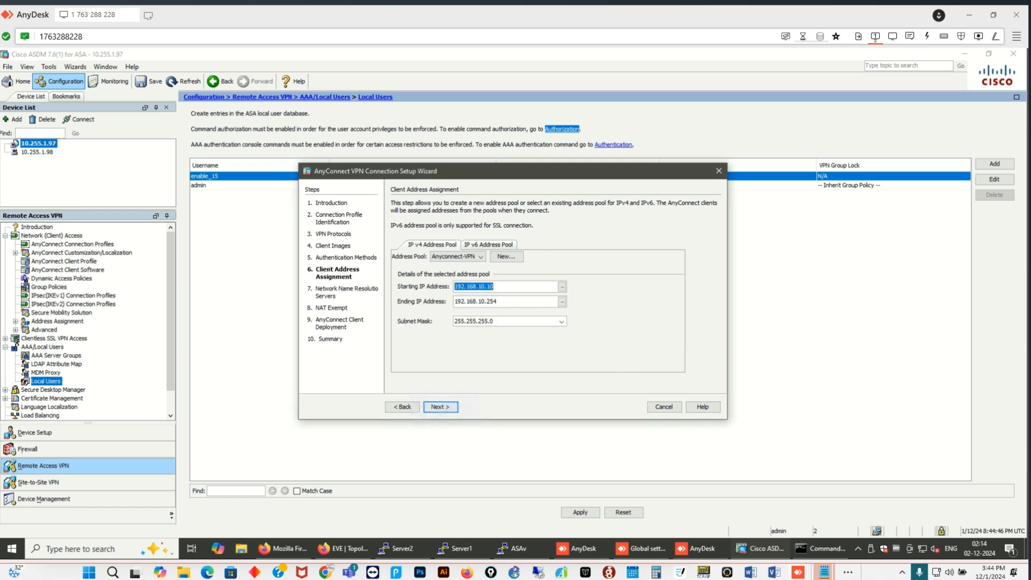
left_click(439, 407)
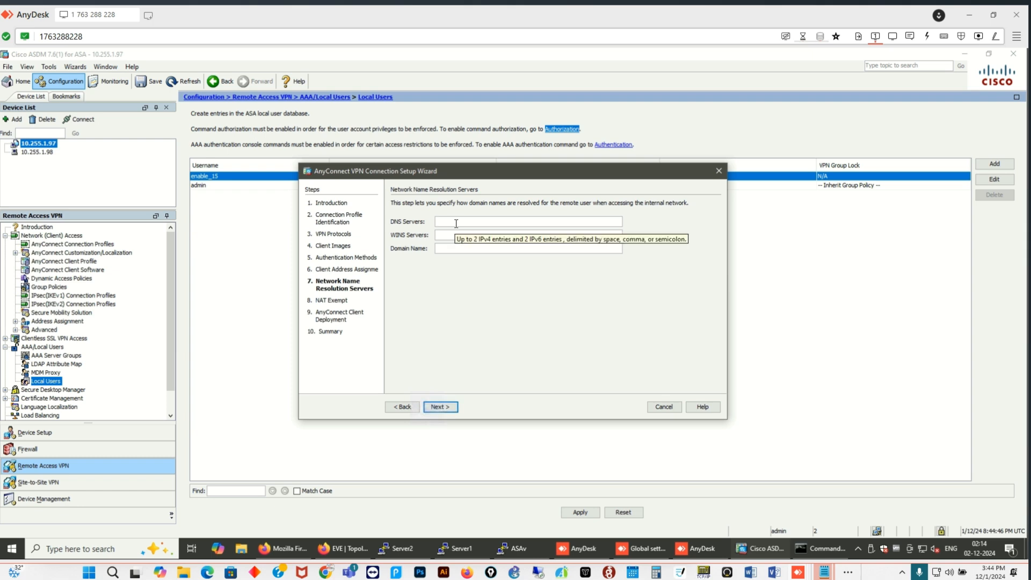
Set the DNS and WINS servers to 10.10.0.40 and the domain name to nptc.com, and continue to the NAT exemption settings.
type("10.10.0.40")
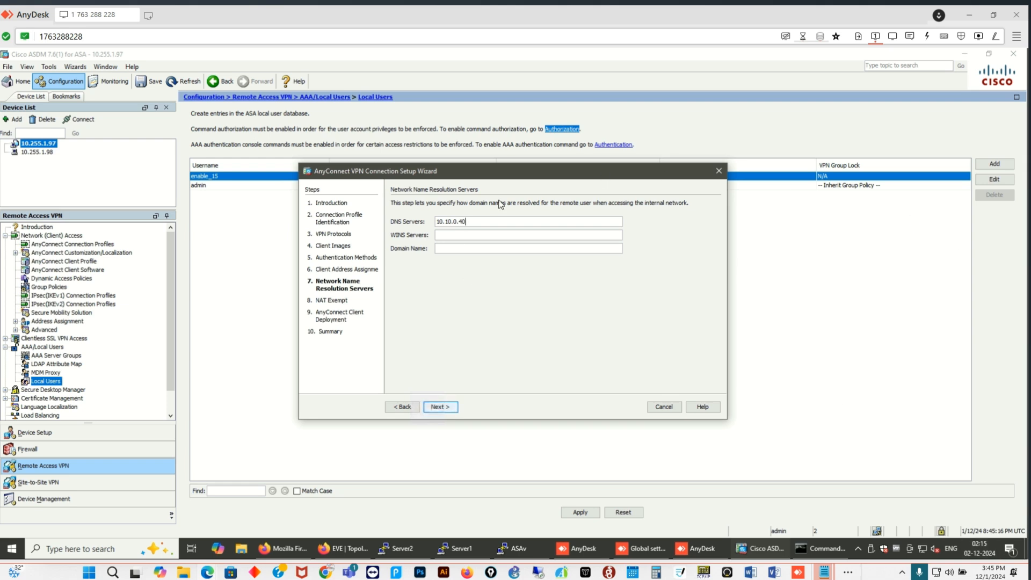
left_click(464, 235)
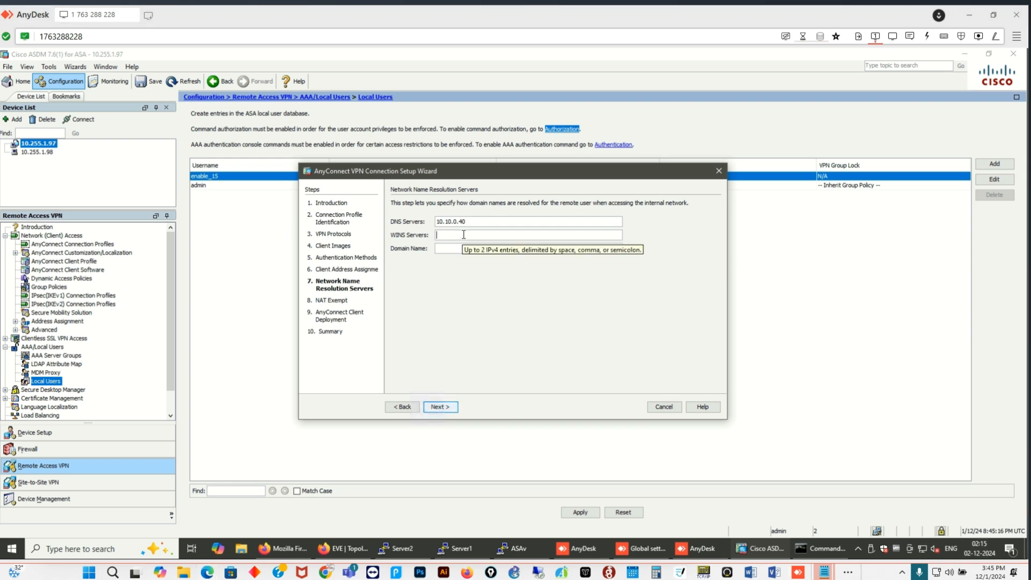
type("10.10.0.40")
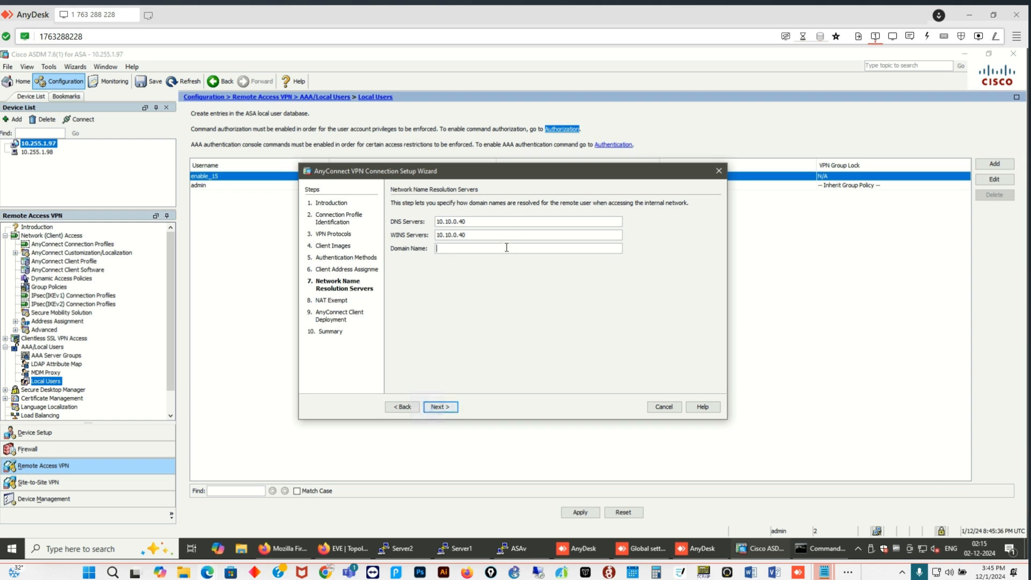
type("np")
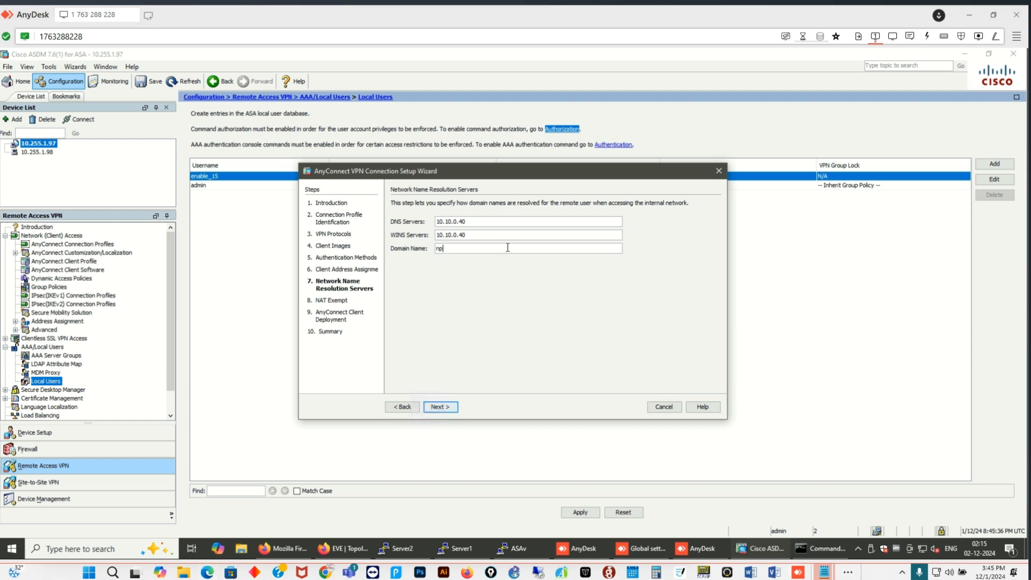
type("tc.com")
left_click(440, 407)
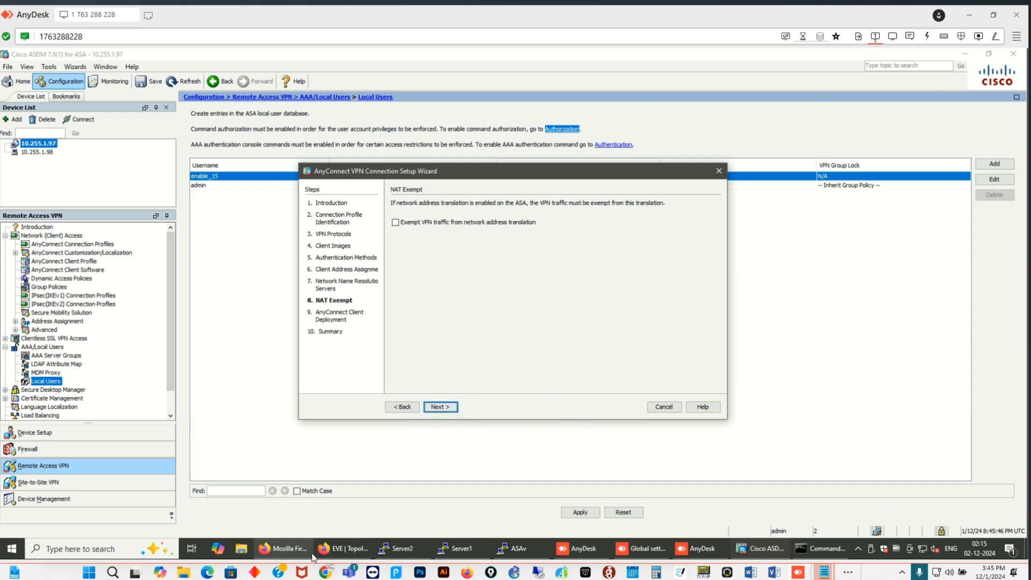
Switch to the EVE topology and draw the path from a remote client through the ASAv to Server2, circling both servers and adding a boxed note.
left_click(347, 548)
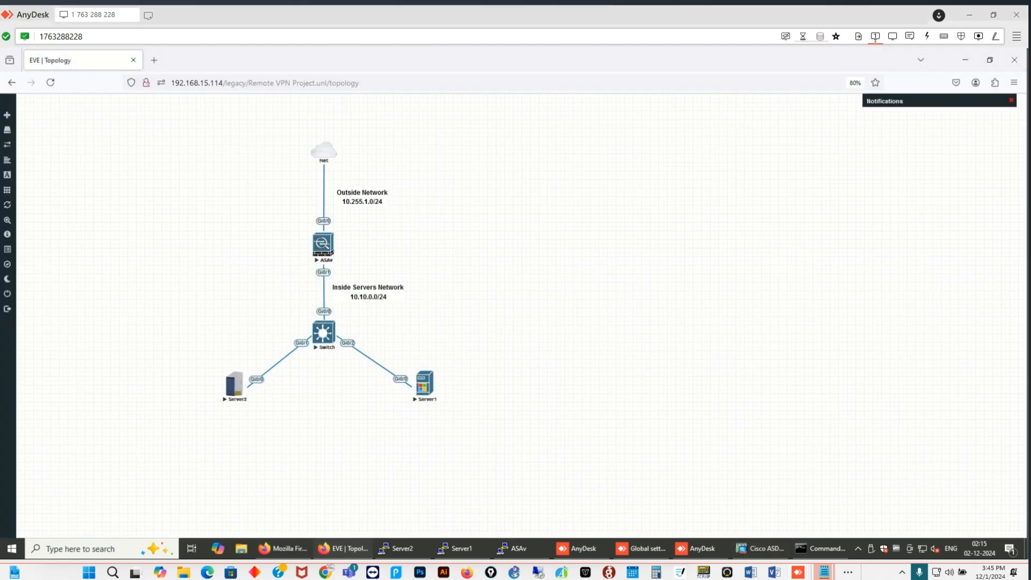
left_click(48, 203)
mouse_move(580, 114)
left_mouse_down()
mouse_move(555, 156)
mouse_move(541, 129)
mouse_move(548, 145)
mouse_move(416, 166)
mouse_move(301, 229)
mouse_move(326, 243)
mouse_move(346, 215)
mouse_move(253, 333)
mouse_move(237, 384)
mouse_move(203, 349)
left_mouse_up()
left_click_drag(420, 353, 420, 360)
left_click_drag(419, 427, 397, 342)
mouse_move(328, 245)
left_mouse_down()
mouse_move(405, 244)
mouse_move(370, 266)
left_mouse_up()
mouse_move(437, 274)
left_mouse_down()
mouse_move(466, 271)
mouse_move(472, 259)
mouse_move(481, 287)
mouse_move(519, 276)
mouse_move(512, 247)
mouse_move(535, 260)
mouse_move(498, 220)
mouse_move(558, 210)
left_mouse_up()
mouse_move(419, 289)
left_mouse_down()
mouse_move(581, 235)
mouse_move(447, 301)
mouse_move(462, 316)
left_mouse_up()
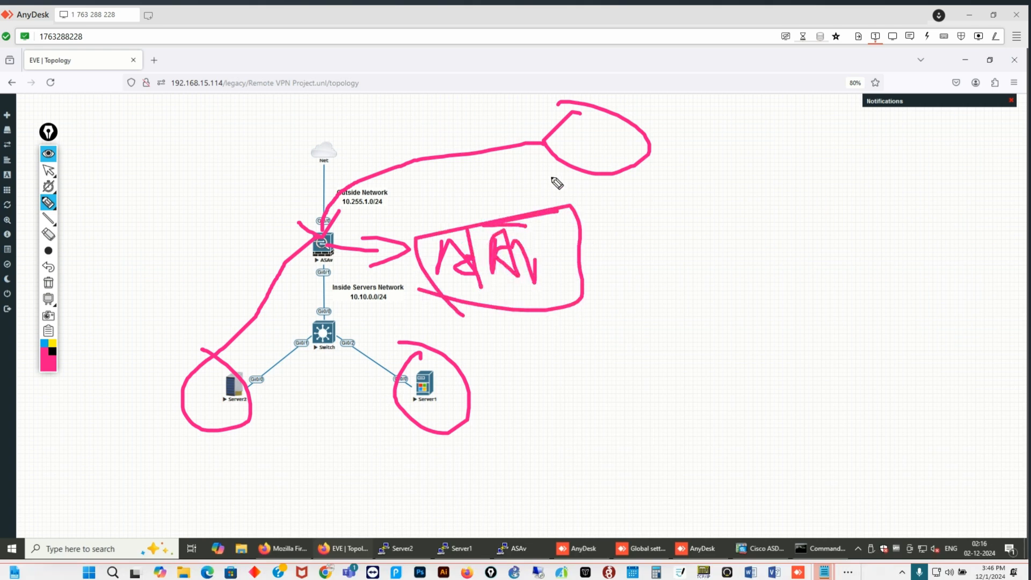
Handwrite the VPN client network 192.168.10.0 beside the remote client and underline it.
left_click_drag(669, 164, 676, 198)
mouse_move(743, 156)
left_mouse_down()
mouse_move(720, 156)
mouse_move(727, 203)
left_mouse_up()
mouse_move(743, 157)
left_mouse_down()
mouse_move(758, 202)
mouse_move(779, 196)
left_mouse_up()
left_click(787, 176)
left_click_drag(794, 153, 803, 203)
mouse_move(812, 149)
left_mouse_down()
mouse_move(804, 183)
mouse_move(832, 172)
mouse_move(902, 210)
left_mouse_up()
left_click(862, 166)
left_click(951, 165)
mouse_move(926, 156)
left_mouse_down()
mouse_move(955, 121)
mouse_move(943, 127)
left_mouse_up()
left_click_drag(706, 238, 971, 207)
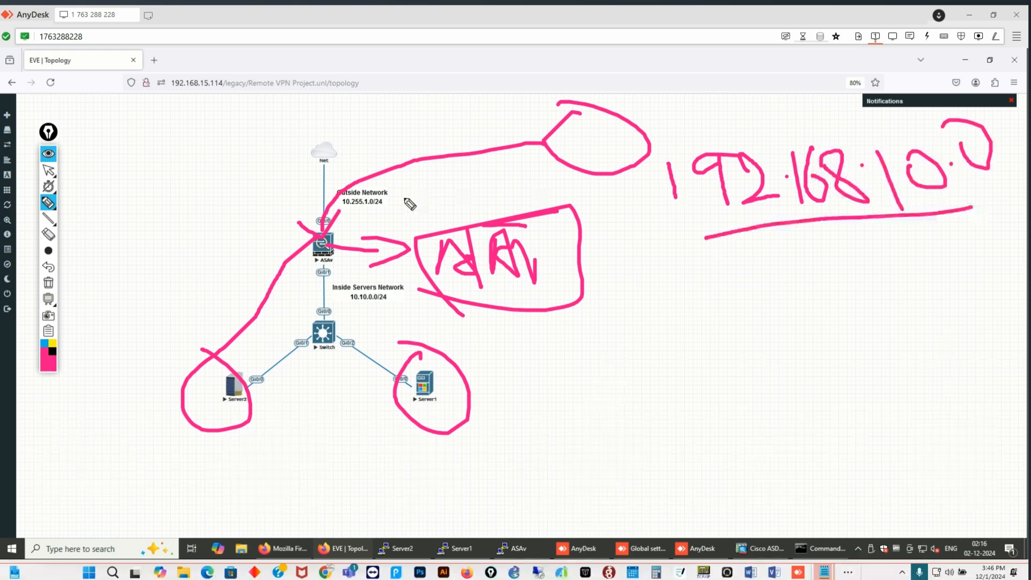
Circle the ASAv's outside interface, draw a line from the ASAv to Server2, and underline Server2 and the handwritten network.
mouse_move(299, 224)
left_mouse_down()
mouse_move(326, 201)
mouse_move(311, 198)
left_mouse_up()
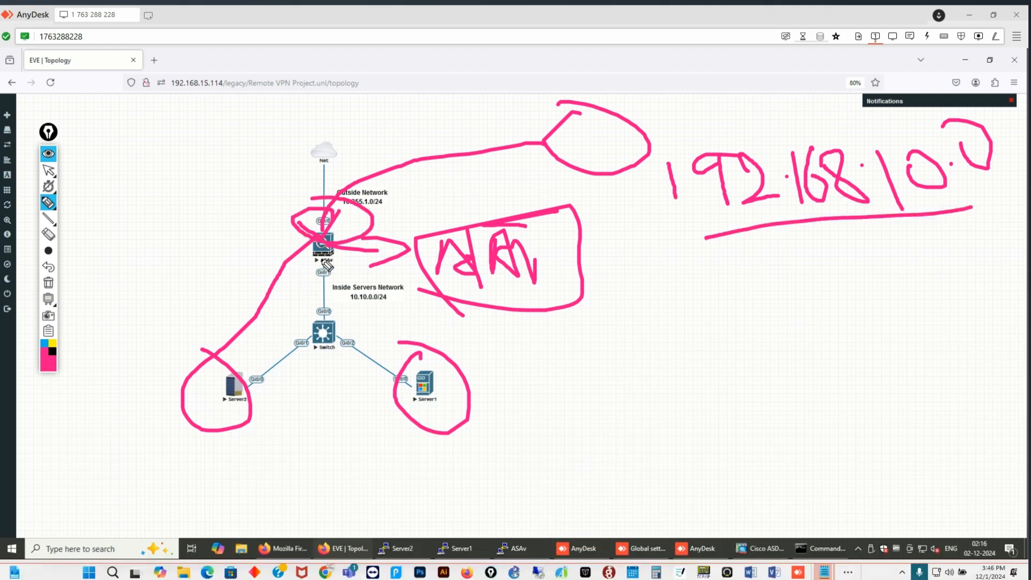
left_click_drag(324, 255, 226, 400)
left_click_drag(763, 237, 961, 196)
left_click_drag(169, 429, 284, 401)
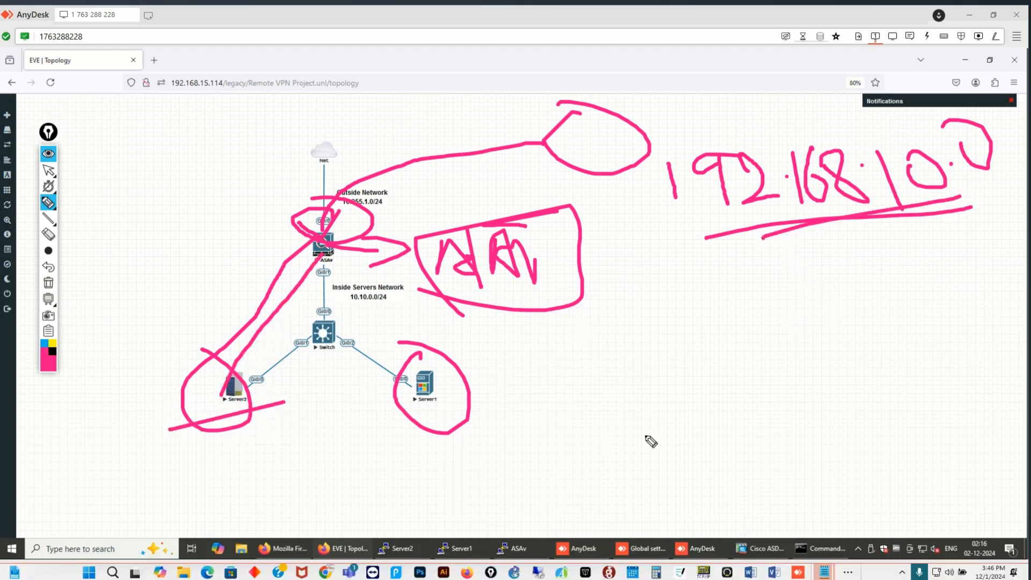
Emphasize the boxed note, the ASAv and the handwritten network with more pen strokes, and draw an empty rectangle beside Server1.
mouse_move(594, 208)
left_mouse_down()
mouse_move(434, 240)
mouse_move(610, 272)
left_mouse_up()
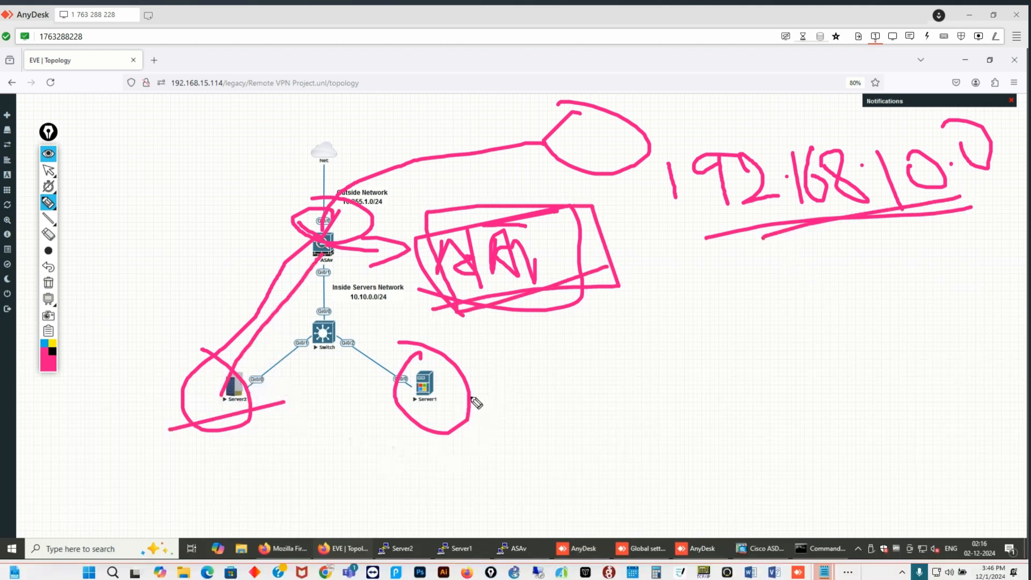
left_click_drag(973, 181, 718, 250)
mouse_move(558, 379)
left_mouse_down()
mouse_move(553, 426)
mouse_move(730, 375)
mouse_move(549, 382)
left_mouse_up()
mouse_move(288, 207)
left_mouse_down()
mouse_move(392, 246)
mouse_move(397, 288)
mouse_move(368, 223)
left_mouse_up()
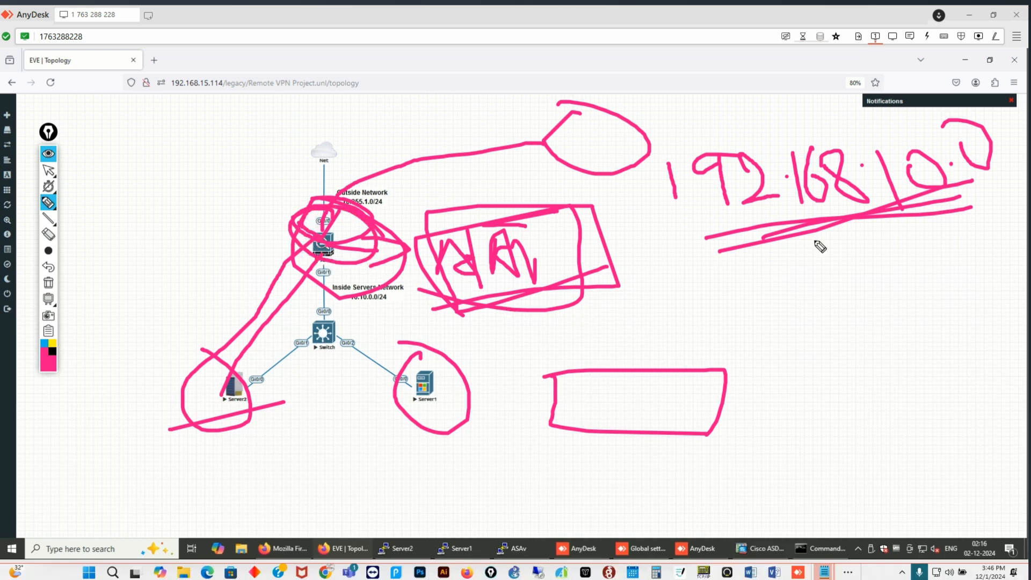
mouse_move(721, 242)
left_mouse_down()
mouse_move(872, 214)
mouse_move(779, 235)
mouse_move(891, 223)
mouse_move(829, 232)
left_mouse_up()
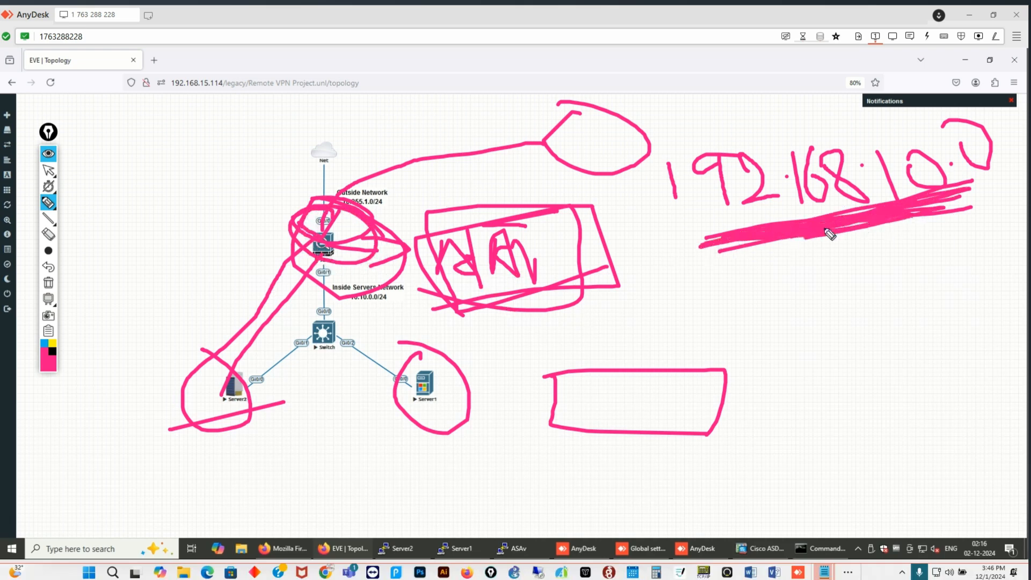
left_click_drag(361, 305, 679, 271)
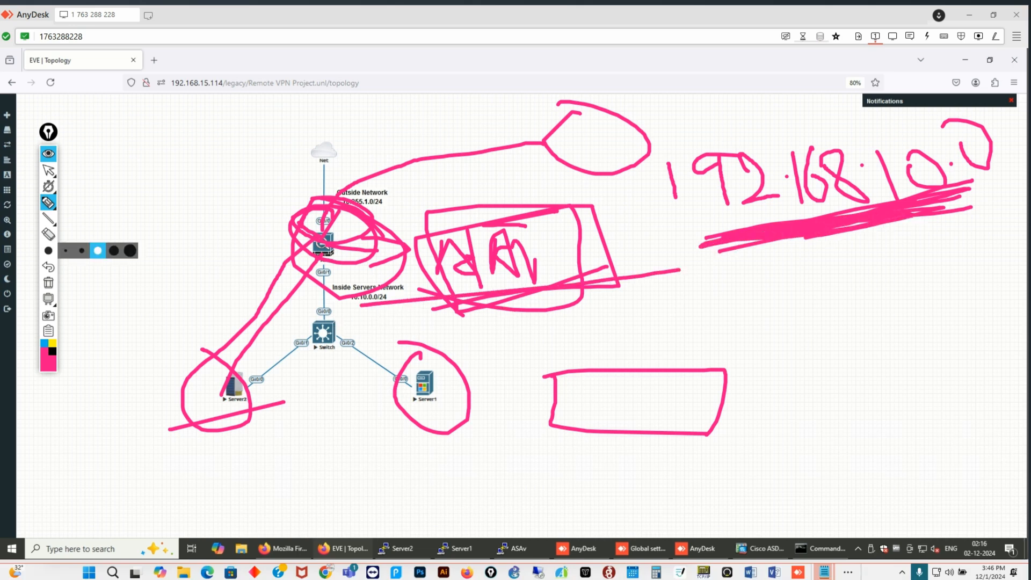
Clear the pen marks from the topology and close the drawing toolbar.
left_click(48, 283)
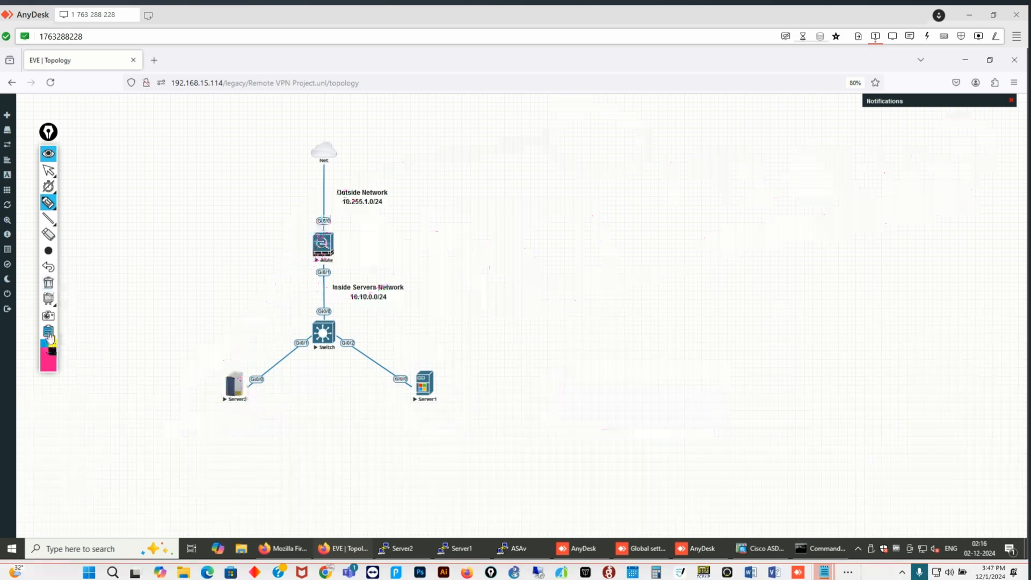
right_click(49, 338)
left_click(85, 365)
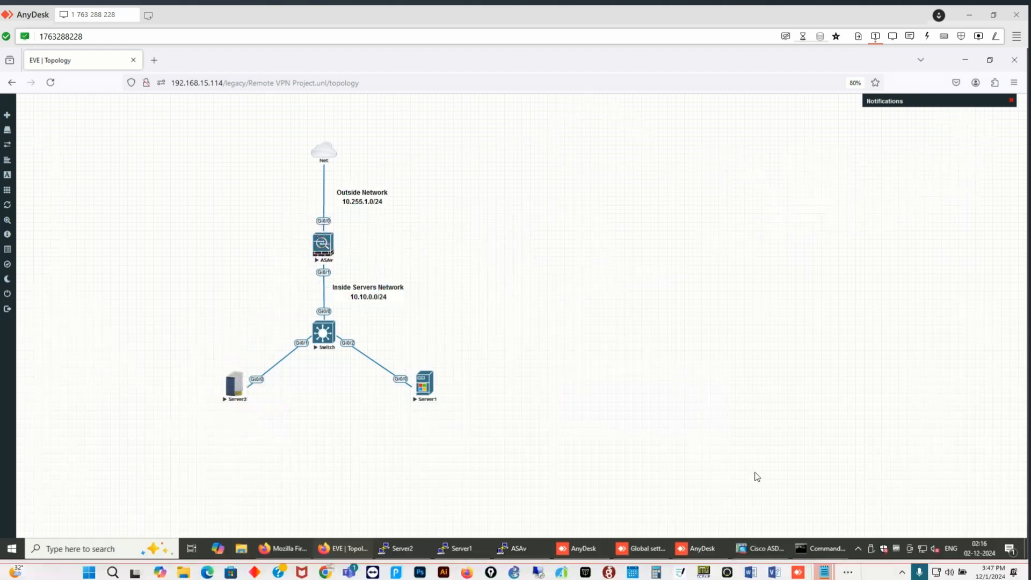
Back in ASDM, exempt VPN traffic from network address translation with inside interface and local network any4, and continue to the wizard's summary.
left_click(772, 550)
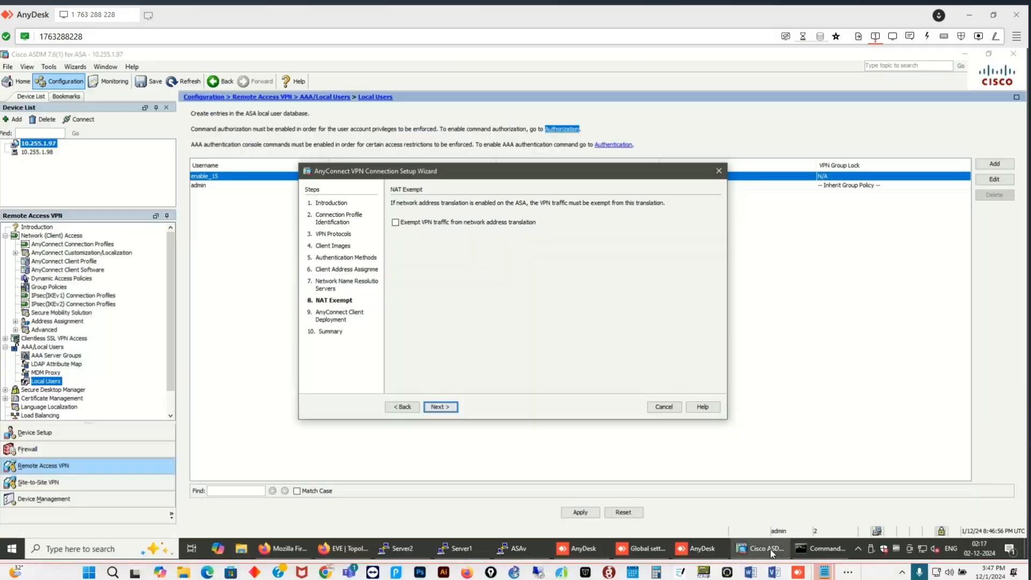
left_click(395, 223)
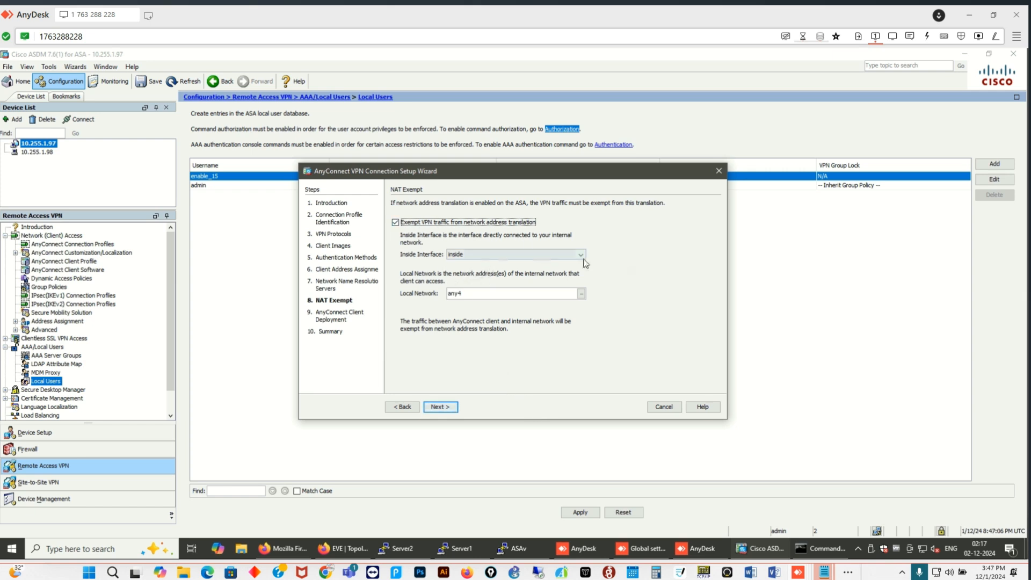
left_click(581, 294)
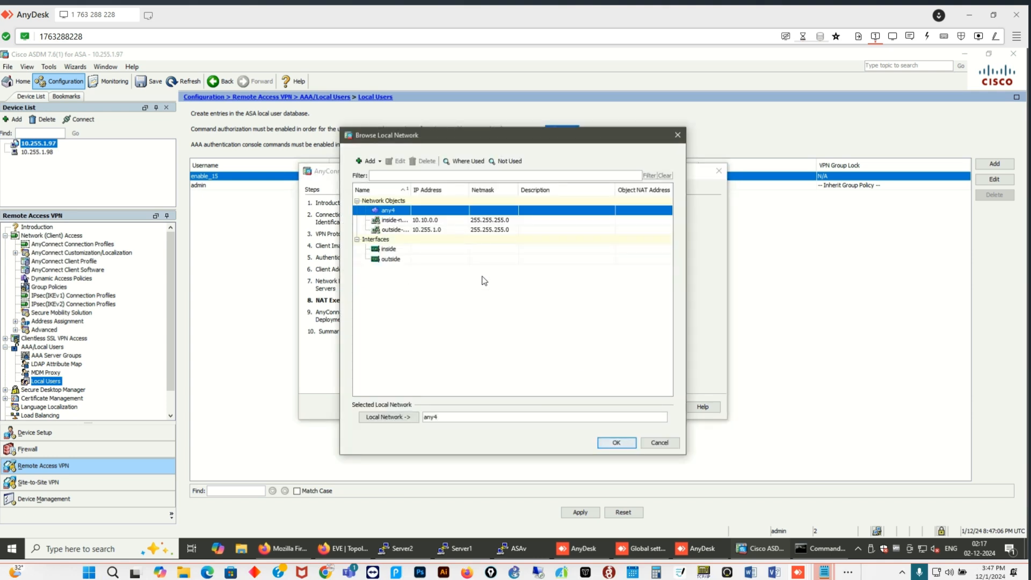
left_click(661, 444)
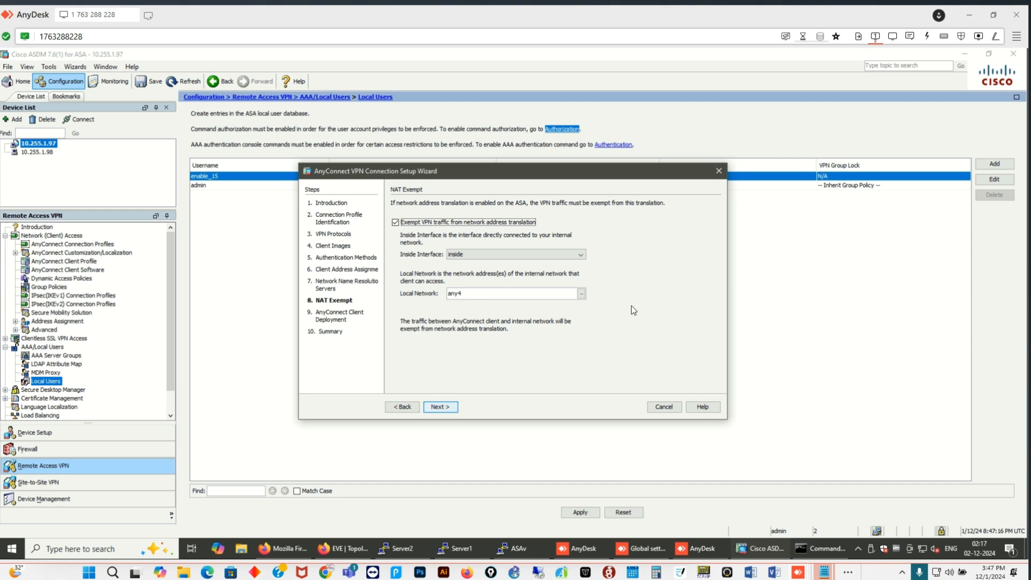
left_click(436, 409)
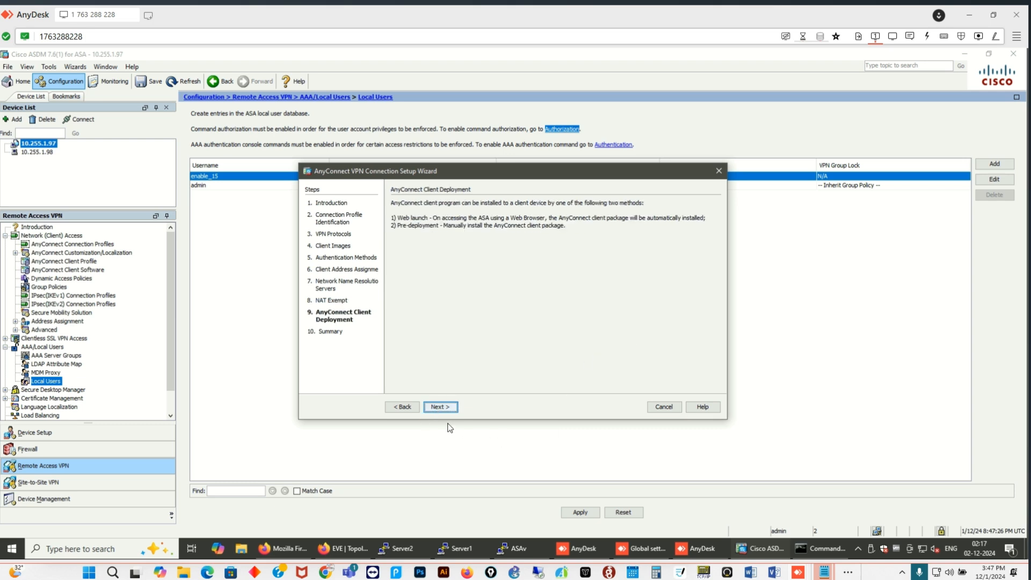
key("Return")
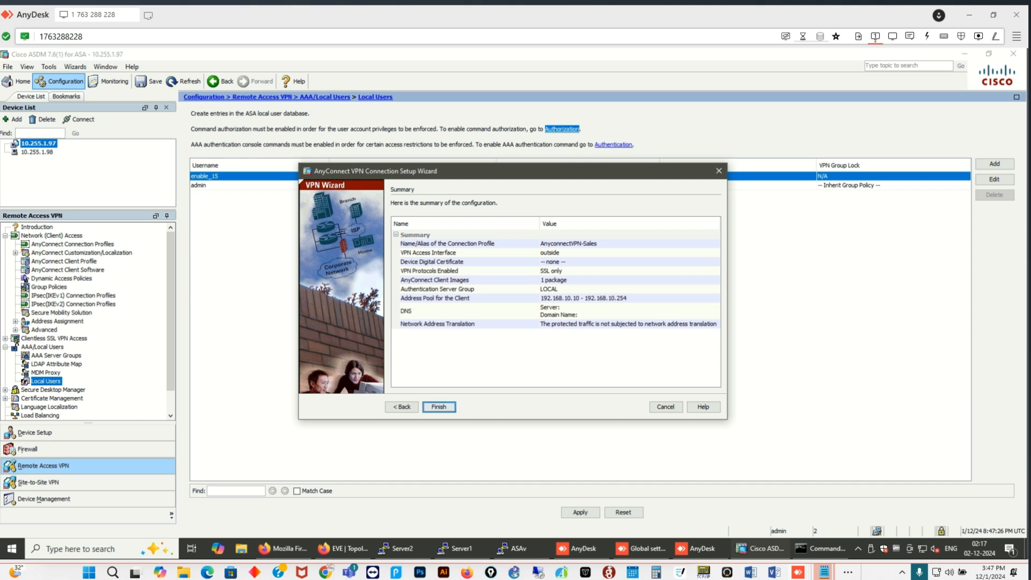
Circle and tick the AnyconnectVPN-Sales profile name and mark the outside access interface in the summary with the pen.
left_click(491, 572)
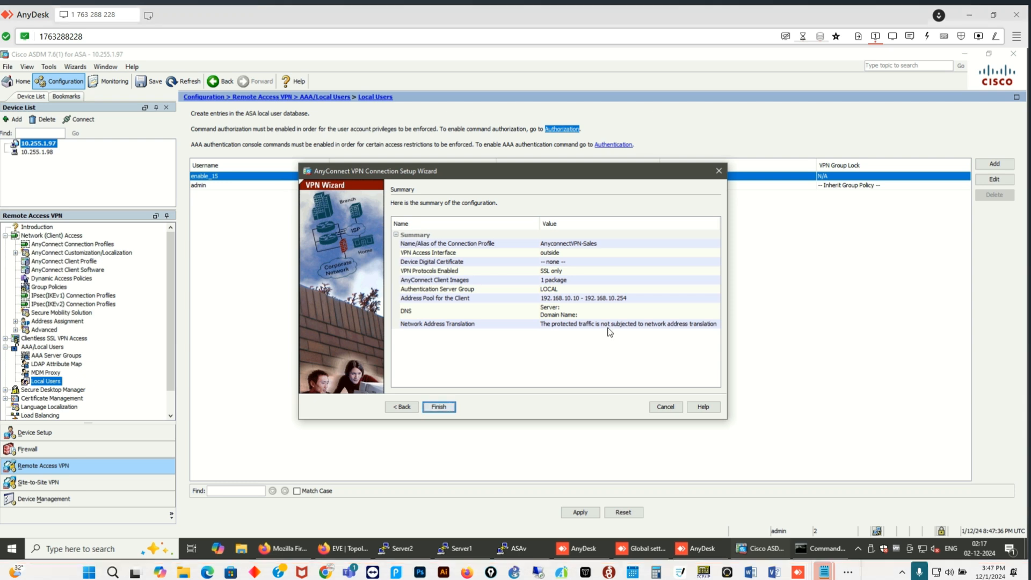
left_click_drag(612, 241, 664, 212)
mouse_move(528, 249)
left_mouse_down()
mouse_move(604, 236)
mouse_move(540, 237)
mouse_move(531, 248)
left_mouse_up()
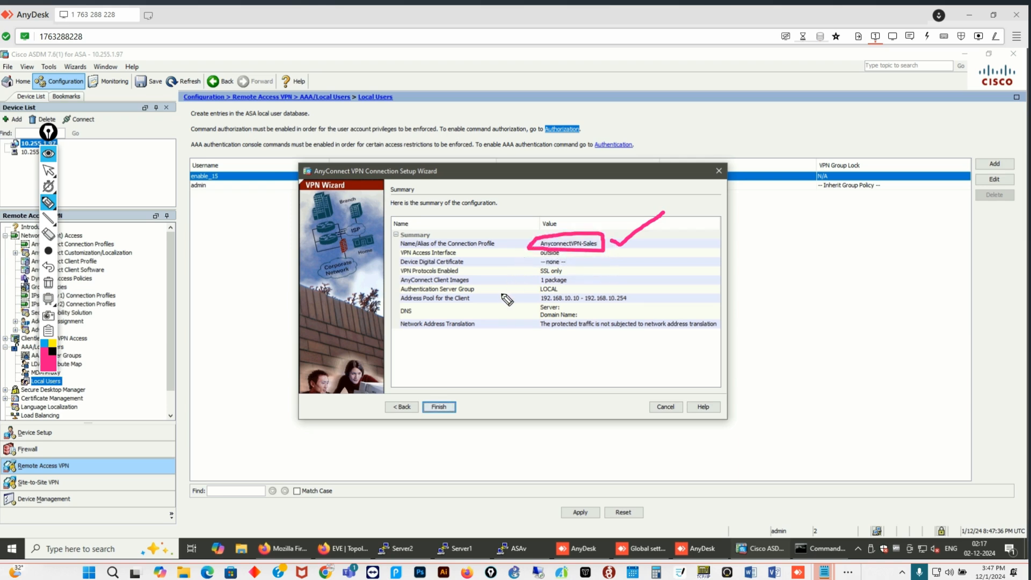
mouse_move(810, 337)
left_mouse_down()
mouse_move(889, 328)
mouse_move(917, 363)
mouse_move(806, 348)
left_mouse_up()
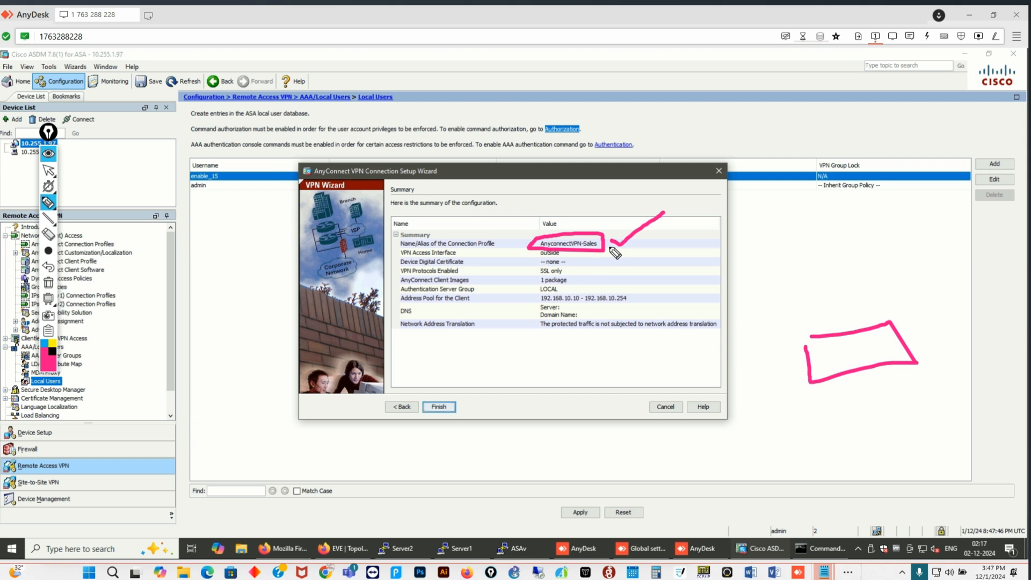
mouse_move(517, 259)
left_mouse_down()
mouse_move(572, 250)
mouse_move(521, 253)
left_mouse_up()
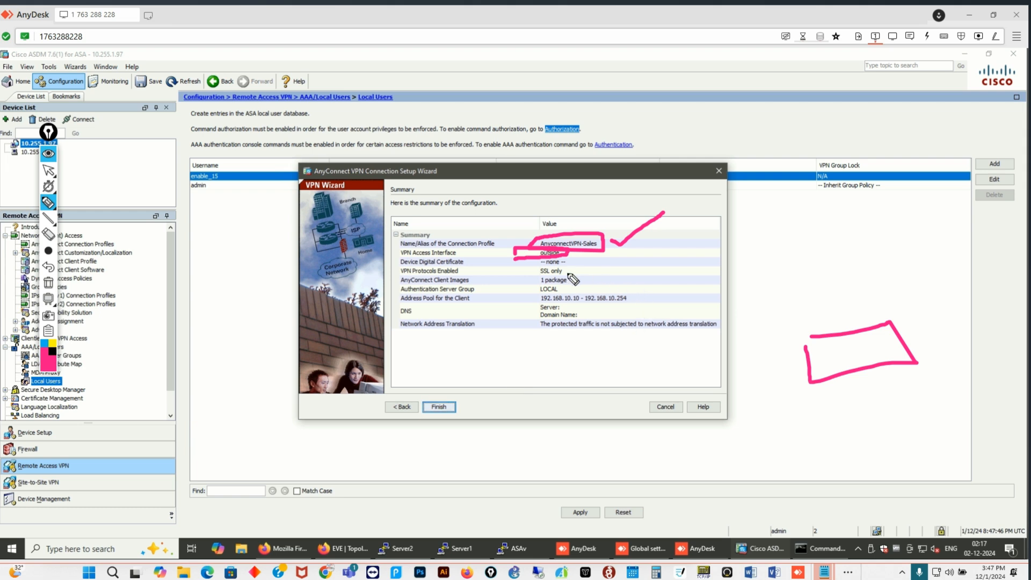
Draw an arrow from the SSL only protocol to a handwritten note, and mark the client images and LOCAL authentication rows.
mouse_move(565, 272)
left_mouse_down()
mouse_move(701, 264)
mouse_move(700, 287)
left_mouse_up()
mouse_move(776, 256)
left_mouse_down()
mouse_move(759, 261)
mouse_move(805, 262)
mouse_move(788, 281)
mouse_move(893, 287)
mouse_move(955, 262)
left_mouse_up()
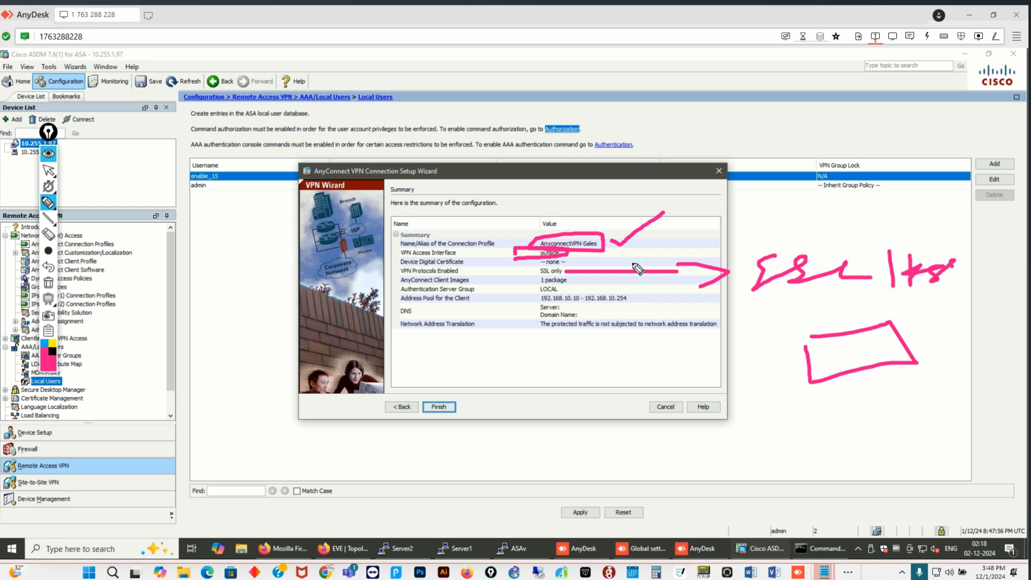
mouse_move(520, 282)
left_mouse_down()
mouse_move(572, 281)
mouse_move(513, 275)
left_mouse_up()
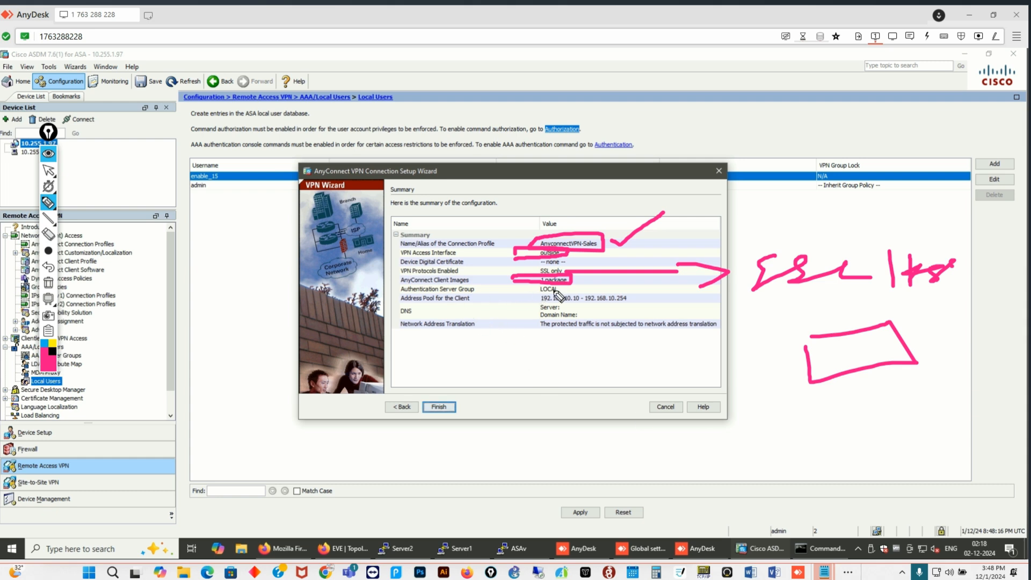
mouse_move(574, 293)
left_mouse_down()
mouse_move(693, 290)
mouse_move(666, 303)
left_mouse_up()
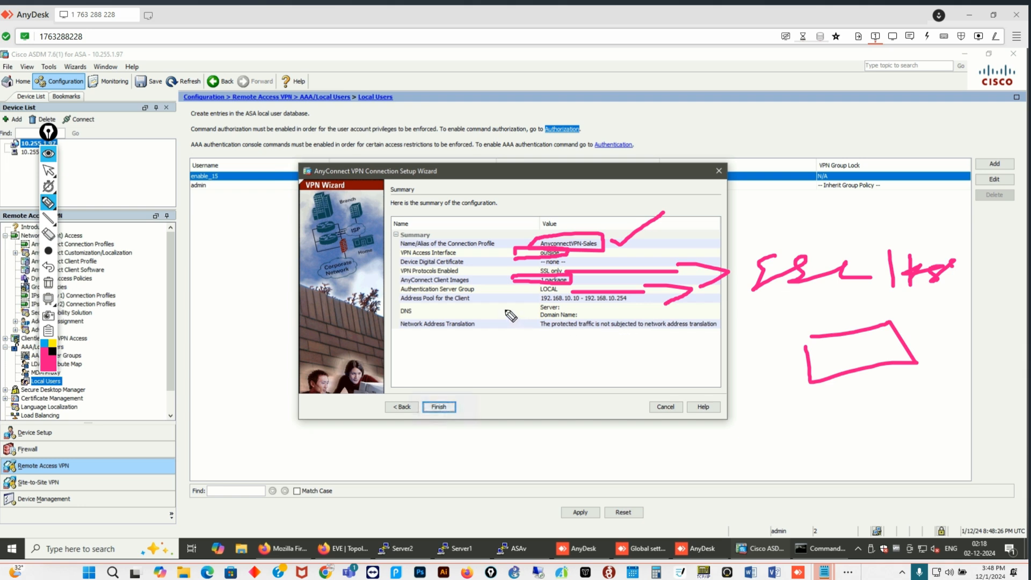
Mark the address pool, DNS and Network Address Translation rows of the summary, and clear all pen marks.
mouse_move(499, 297)
left_mouse_down()
mouse_move(529, 298)
mouse_move(520, 305)
left_mouse_up()
left_click(429, 310)
left_click_drag(429, 310, 490, 304)
left_click_drag(388, 330, 425, 333)
left_click_drag(515, 323, 429, 339)
left_click_drag(552, 328, 685, 336)
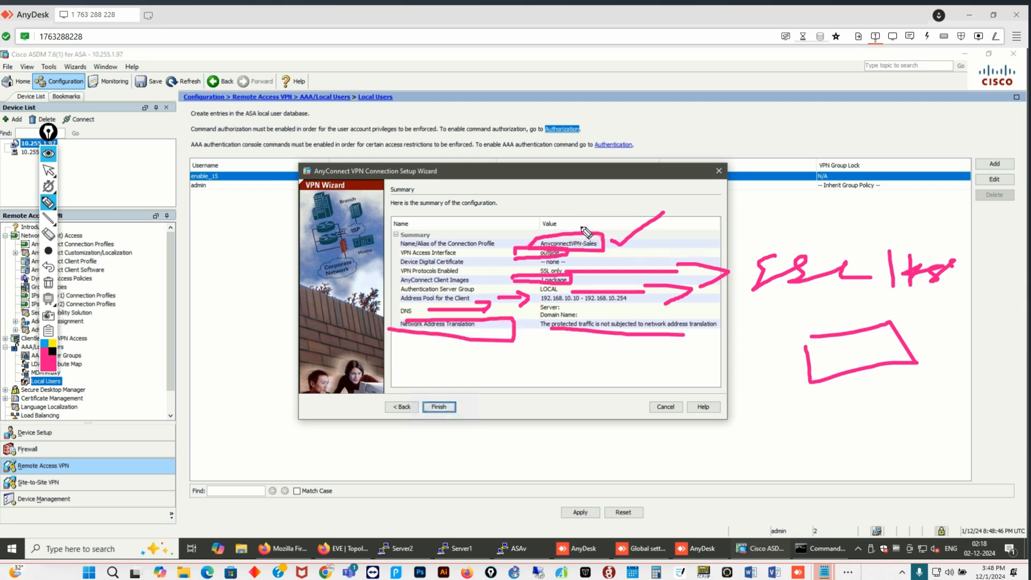
left_click(49, 283)
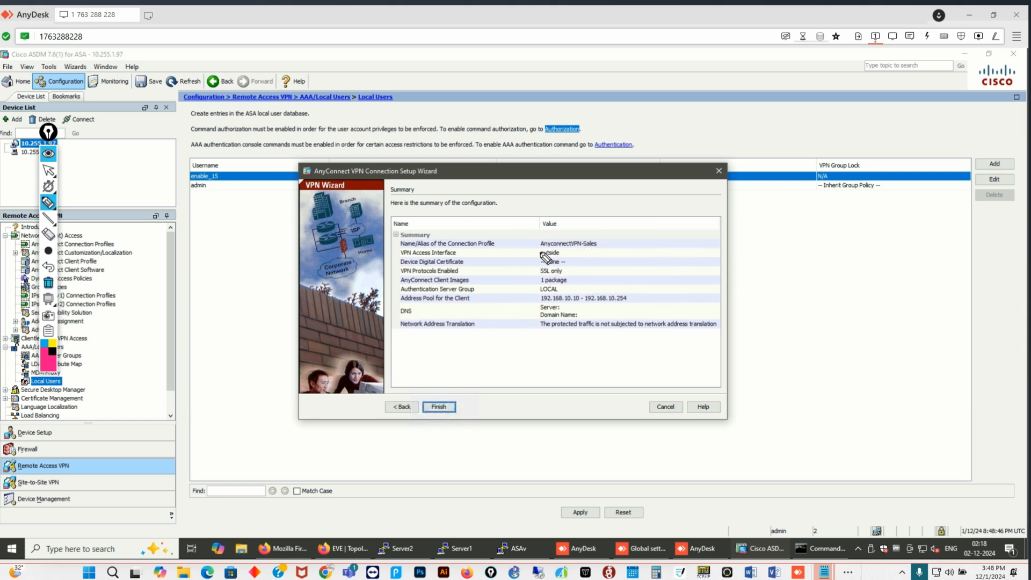
Circle the summary's values, close the drawing toolbar and finish the AnyConnect wizard.
left_click_drag(526, 212, 391, 207)
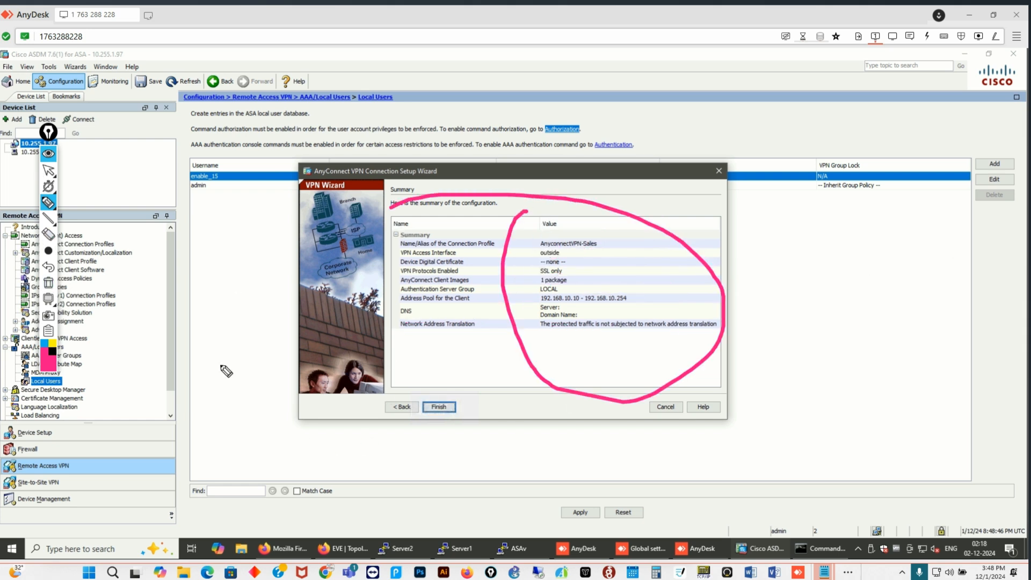
left_click(48, 329)
left_click(106, 362)
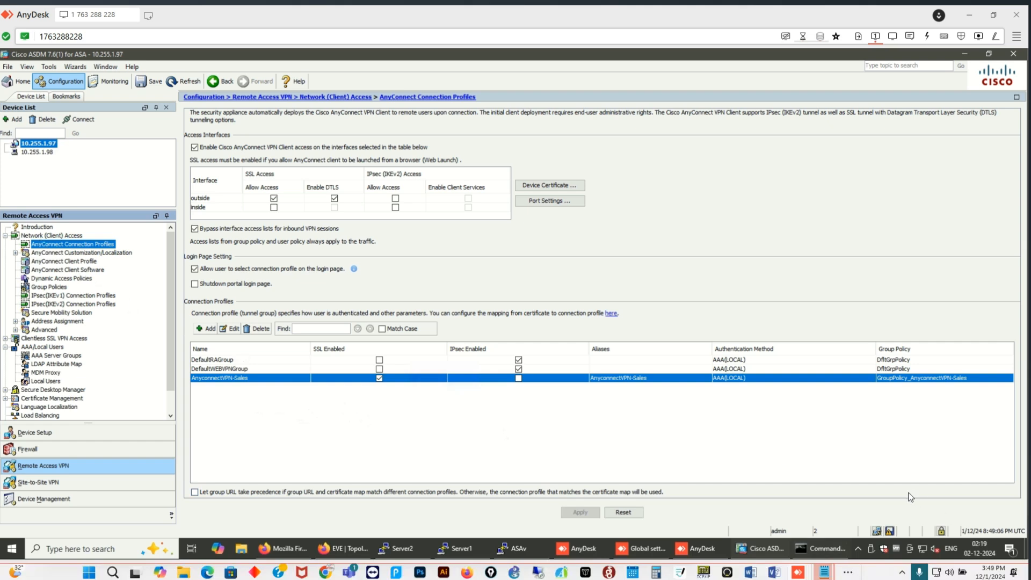
Tick AnyConnect Connection Profiles with the pen, circle the AnyconnectVPN-Sales SSL checkbox and box the SSL Enabled heading.
key("ctrl+shift+3")
mouse_move(123, 238)
left_mouse_down()
mouse_move(131, 244)
mouse_move(160, 221)
left_mouse_up()
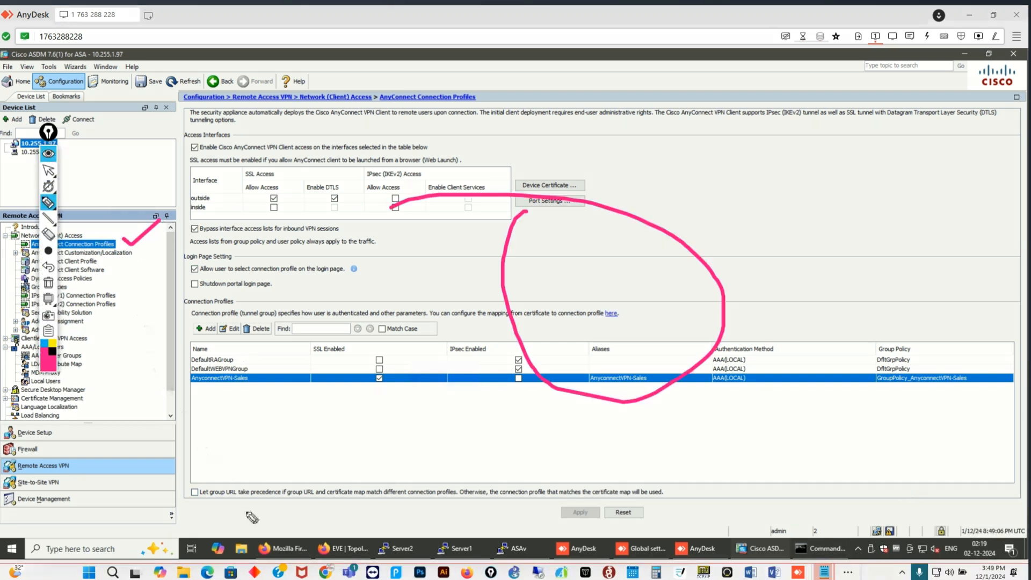
mouse_move(418, 383)
left_mouse_down()
mouse_move(355, 376)
mouse_move(388, 410)
mouse_move(412, 379)
left_mouse_up()
mouse_move(317, 362)
left_mouse_down()
mouse_move(322, 343)
mouse_move(297, 344)
mouse_move(294, 372)
left_mouse_up()
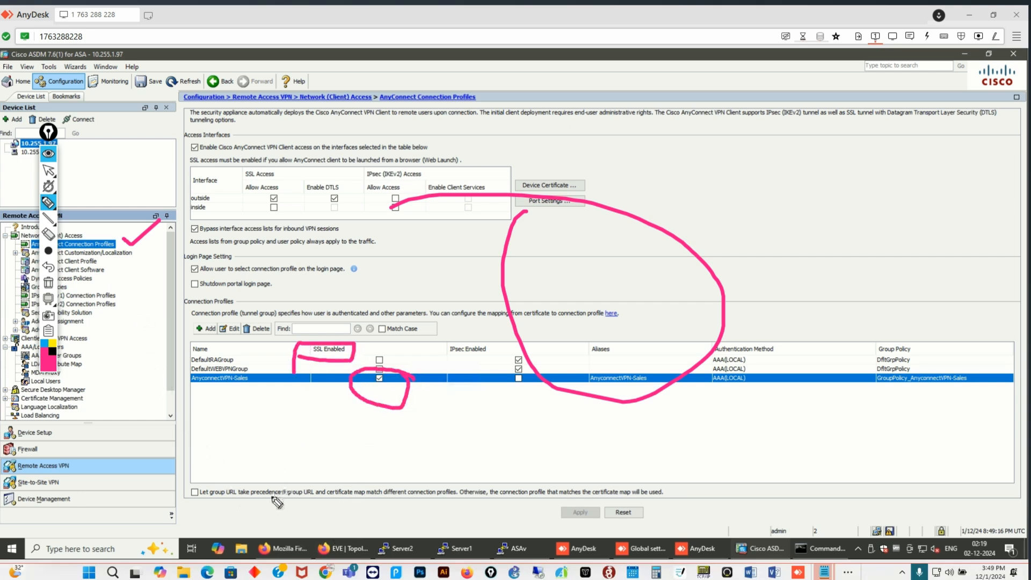
Circle the AnyconnectVPN-Sales IPsec checkbox and the AnyConnect access checkbox, and box the bypass interface access lists option with the pen.
mouse_move(533, 382)
left_mouse_down()
mouse_move(474, 374)
mouse_move(534, 365)
left_mouse_up()
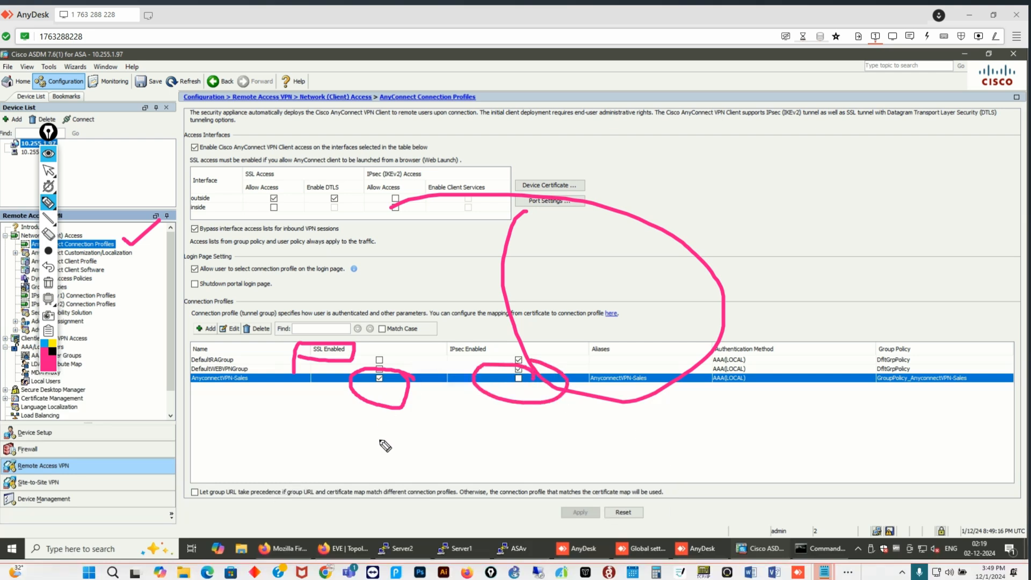
mouse_move(211, 139)
left_mouse_down()
mouse_move(196, 161)
mouse_move(206, 124)
left_mouse_up()
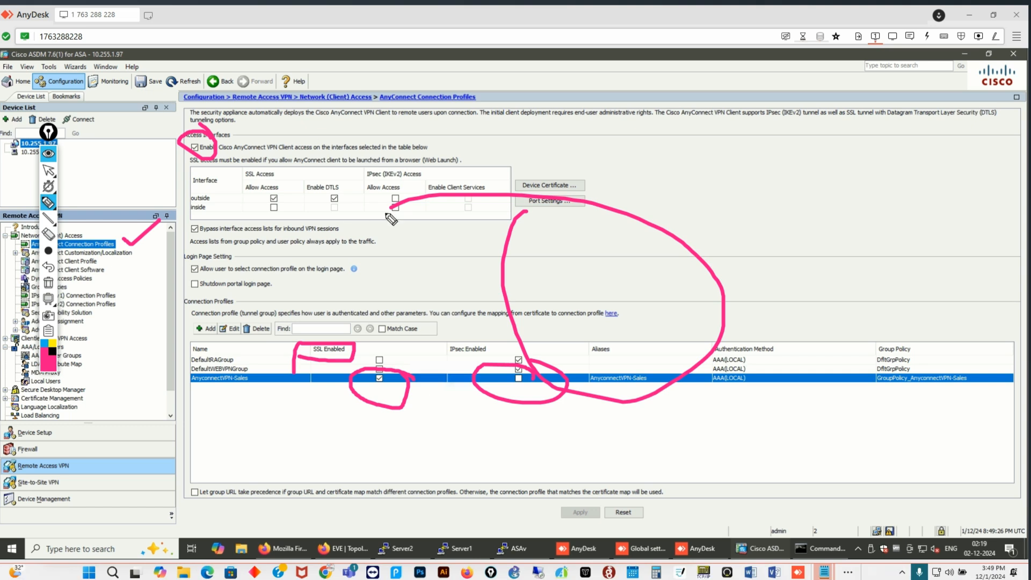
mouse_move(763, 170)
left_mouse_down()
mouse_move(774, 212)
mouse_move(794, 205)
left_mouse_up()
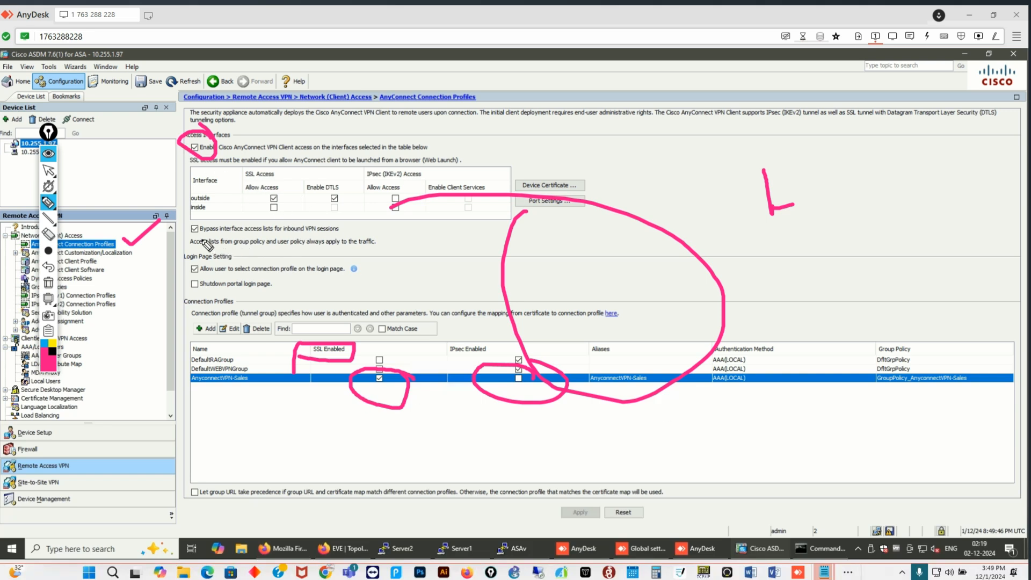
mouse_move(204, 238)
left_mouse_down()
mouse_move(359, 236)
mouse_move(346, 223)
mouse_move(275, 235)
left_mouse_up()
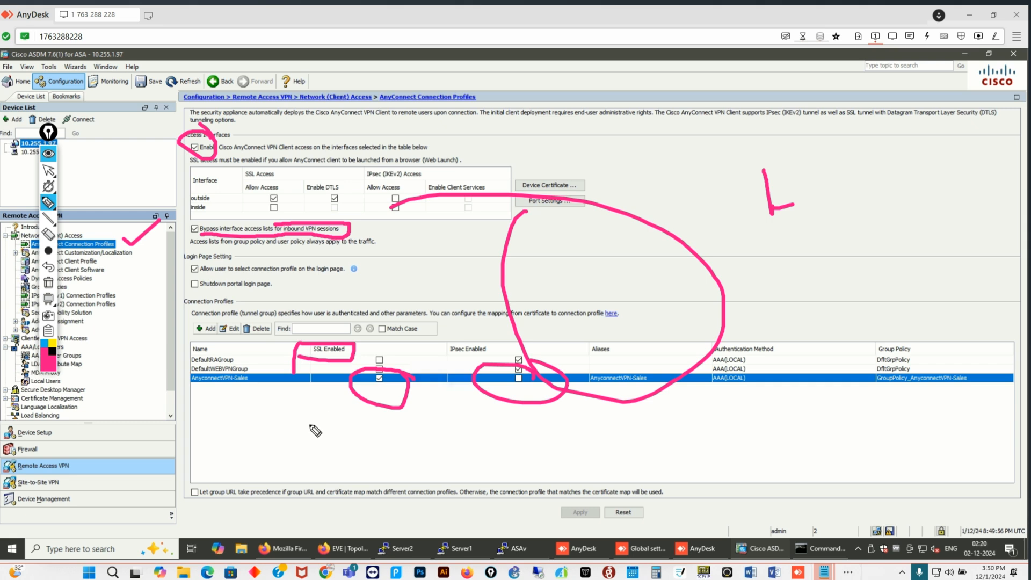
Mark the option allowing connection profile selection at login and the AnyconnectVPN-Sales name, add handwritten notes, and clear all pen marks.
mouse_move(208, 281)
left_mouse_down()
mouse_move(351, 279)
mouse_move(369, 262)
mouse_move(211, 259)
left_mouse_up()
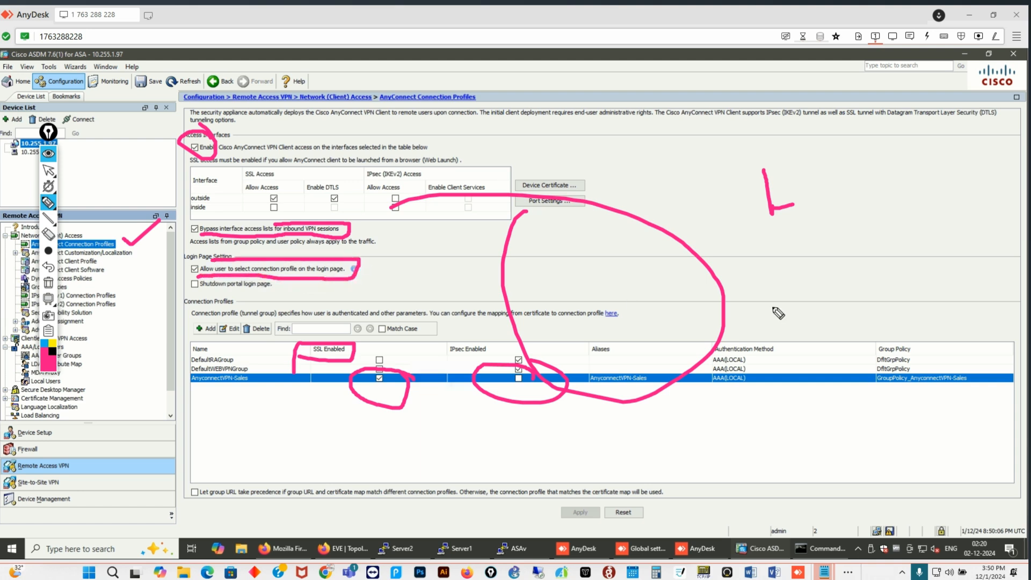
left_click_drag(776, 252, 845, 302)
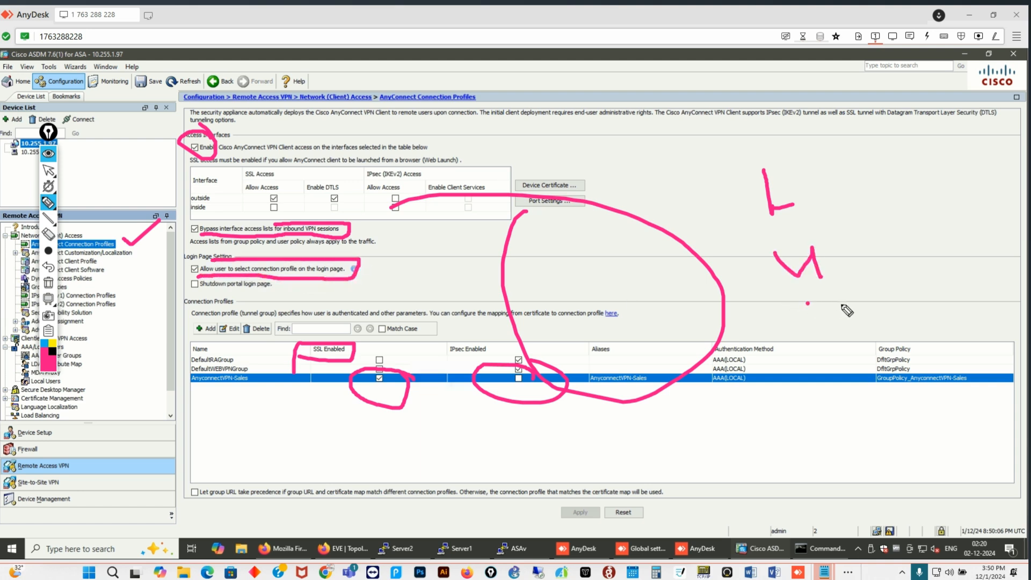
mouse_move(188, 400)
left_mouse_down()
mouse_move(260, 388)
mouse_move(200, 378)
mouse_move(180, 411)
mouse_move(226, 428)
mouse_move(309, 411)
left_mouse_up()
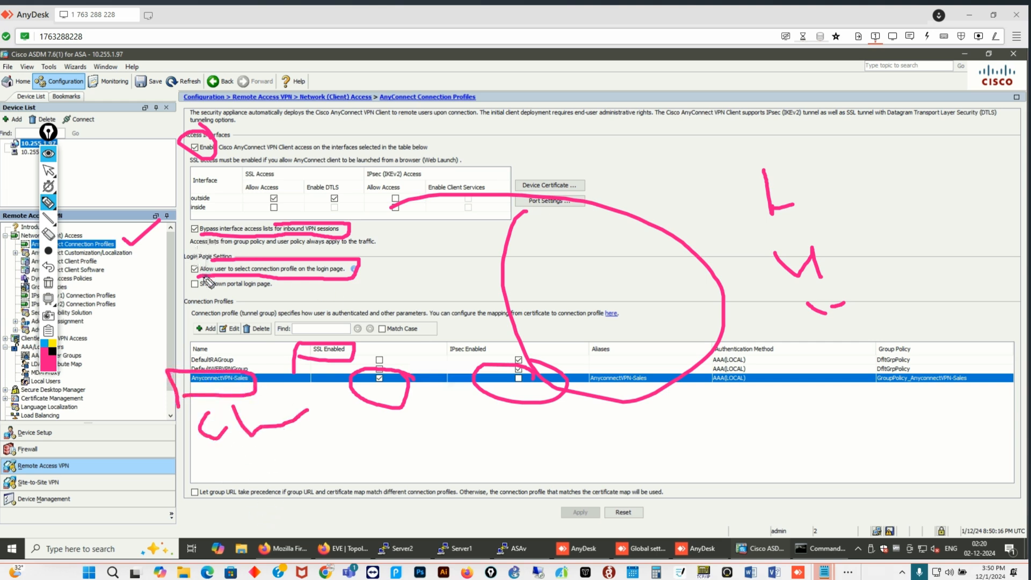
left_click_drag(225, 272, 274, 269)
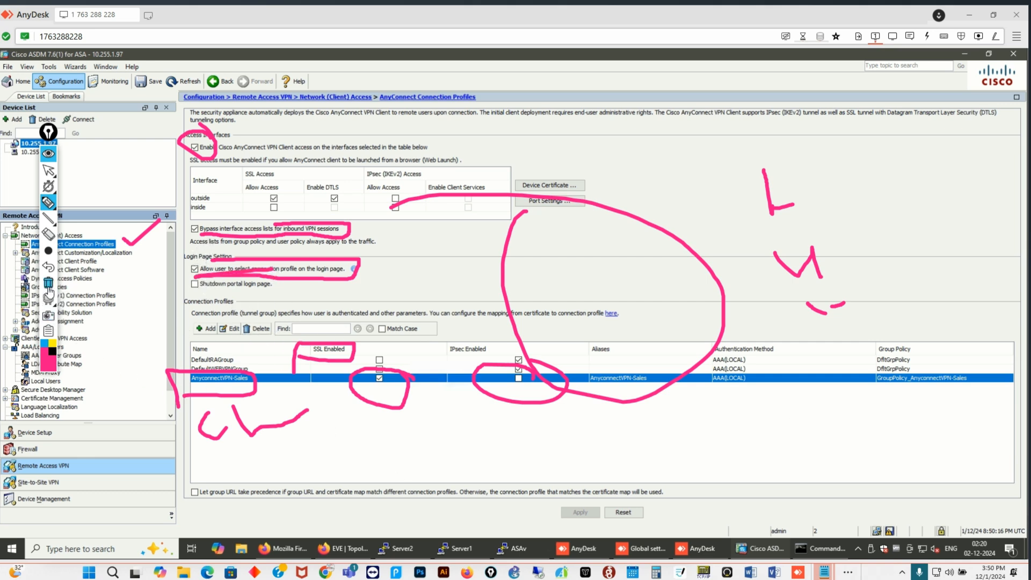
left_click(48, 285)
left_click(112, 365)
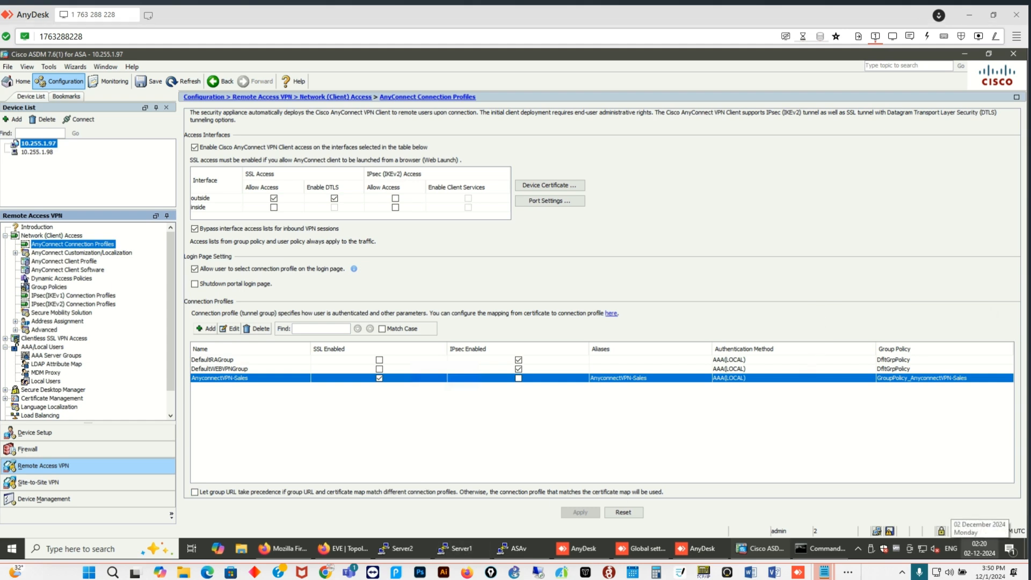
Reopen the drawing toolbar, handwrite "Split tunnel" over the connection profiles page and draw a frame around it.
left_click(490, 572)
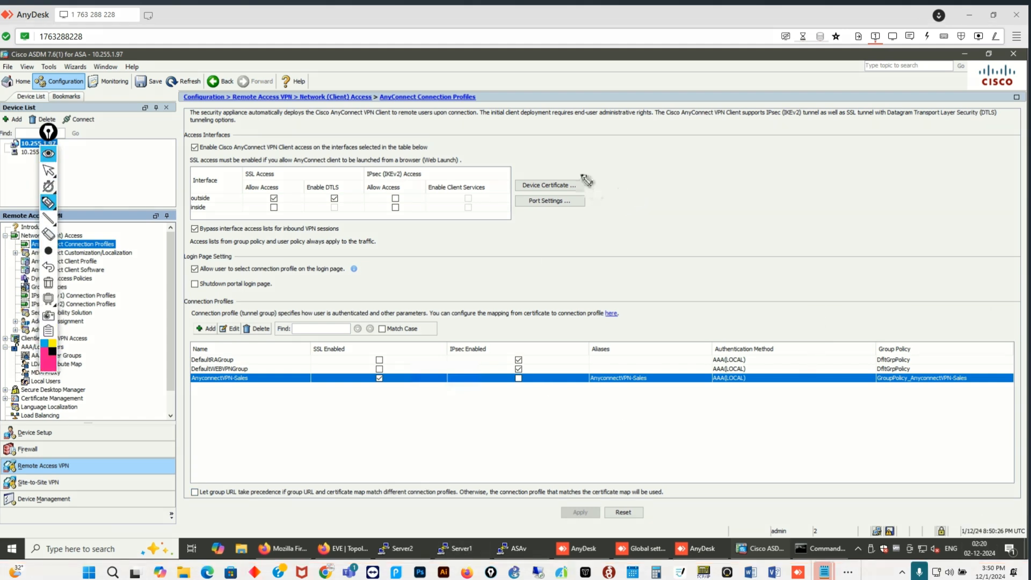
left_click_drag(599, 162, 564, 226)
mouse_move(639, 253)
left_mouse_down()
mouse_move(615, 215)
mouse_move(653, 189)
mouse_move(668, 220)
mouse_move(696, 216)
left_mouse_up()
left_click_drag(688, 150, 718, 200)
left_click(695, 188)
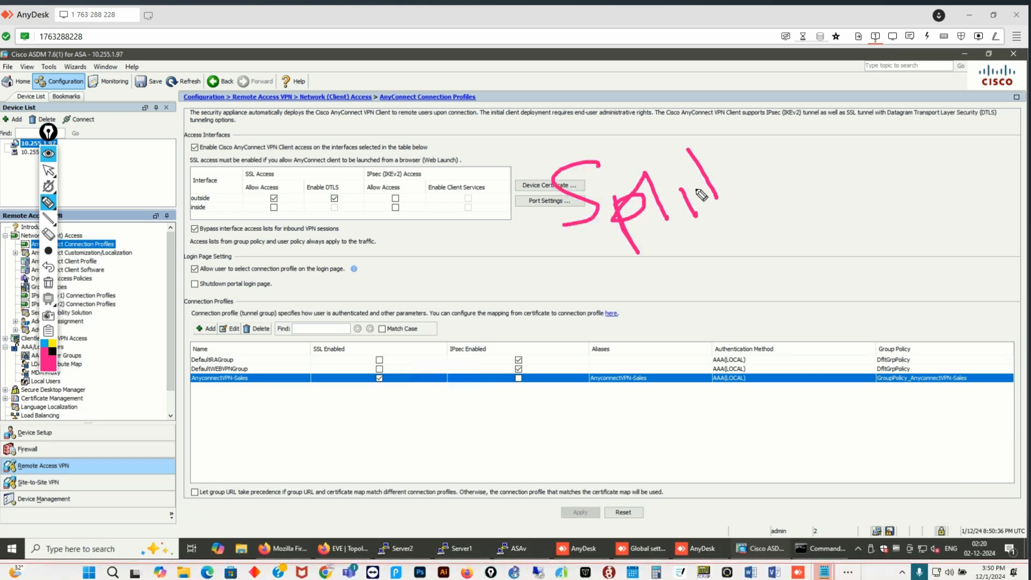
left_click_drag(750, 132, 794, 214)
mouse_move(752, 187)
left_mouse_down()
mouse_move(818, 179)
mouse_move(813, 161)
mouse_move(826, 185)
mouse_move(844, 153)
mouse_move(862, 171)
mouse_move(875, 151)
mouse_move(931, 161)
left_mouse_up()
mouse_move(559, 302)
left_mouse_down()
mouse_move(1000, 140)
mouse_move(942, 58)
mouse_move(511, 137)
mouse_move(579, 266)
left_mouse_up()
Sketch a box over the Authentication Method column and another over the device list, and join them with tunnel lines.
mouse_move(667, 382)
left_mouse_down()
mouse_move(672, 479)
mouse_move(818, 359)
mouse_move(645, 374)
left_mouse_up()
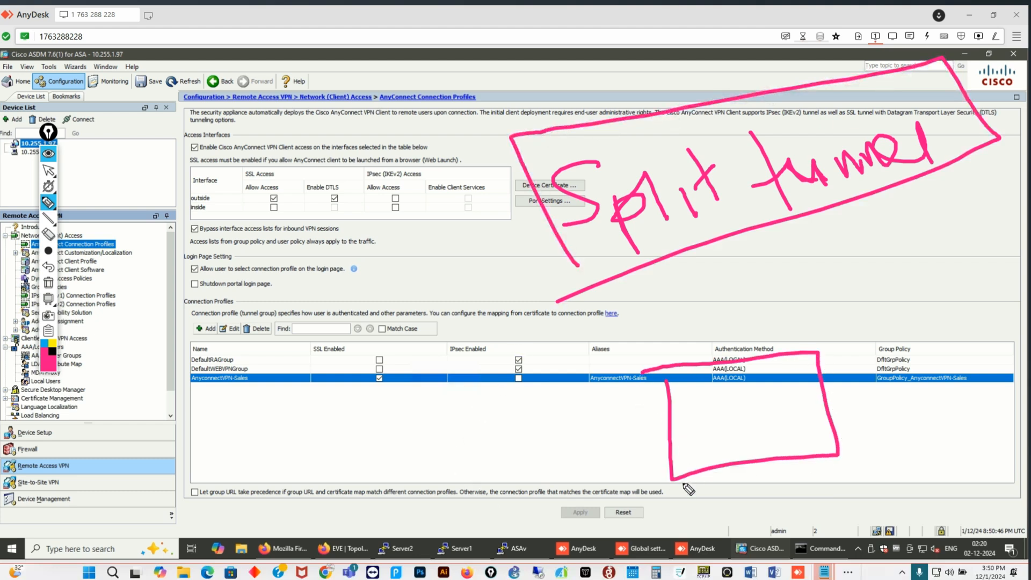
mouse_move(205, 207)
left_mouse_down()
mouse_move(674, 426)
mouse_move(330, 207)
mouse_move(266, 189)
mouse_move(231, 255)
mouse_move(97, 258)
mouse_move(301, 124)
mouse_move(236, 204)
left_mouse_up()
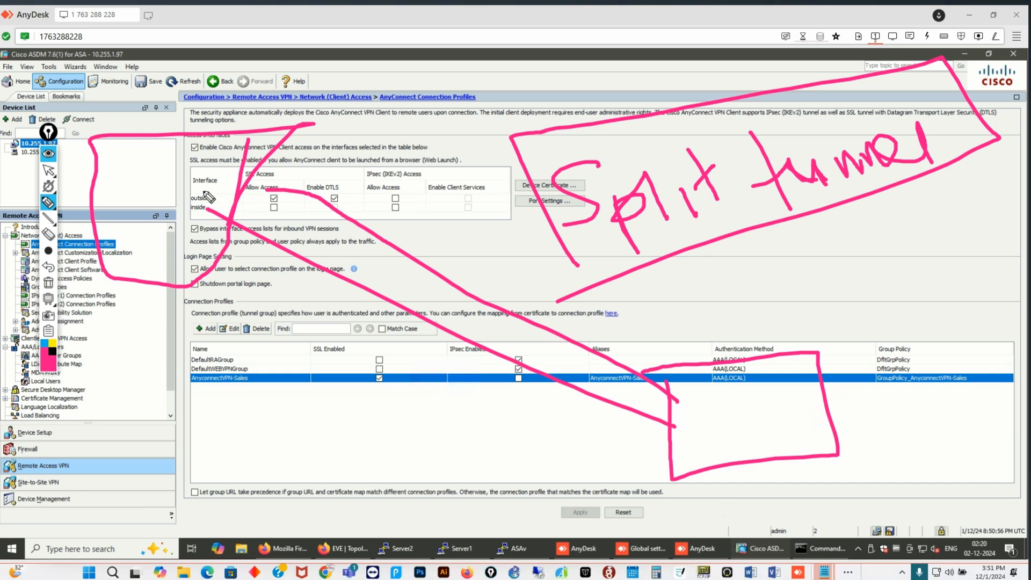
mouse_move(674, 412)
left_mouse_down()
mouse_move(805, 398)
mouse_move(691, 454)
mouse_move(686, 413)
mouse_move(328, 248)
left_mouse_up()
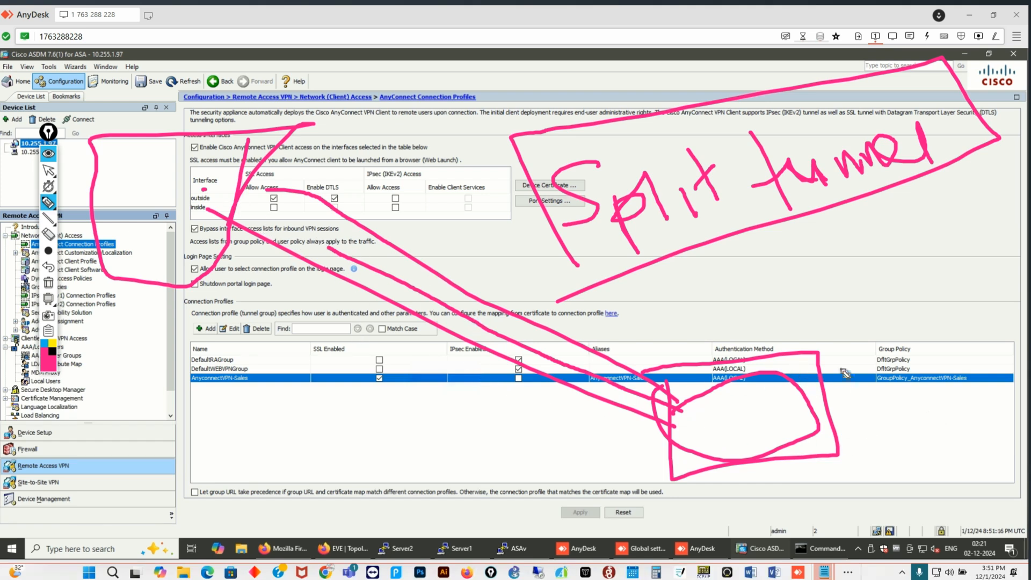
Draw links from the lower sketched box to handwritten notes beside it, add a small inner box and outline the second note.
left_click_drag(822, 382, 873, 358)
left_click_drag(874, 400, 1005, 368)
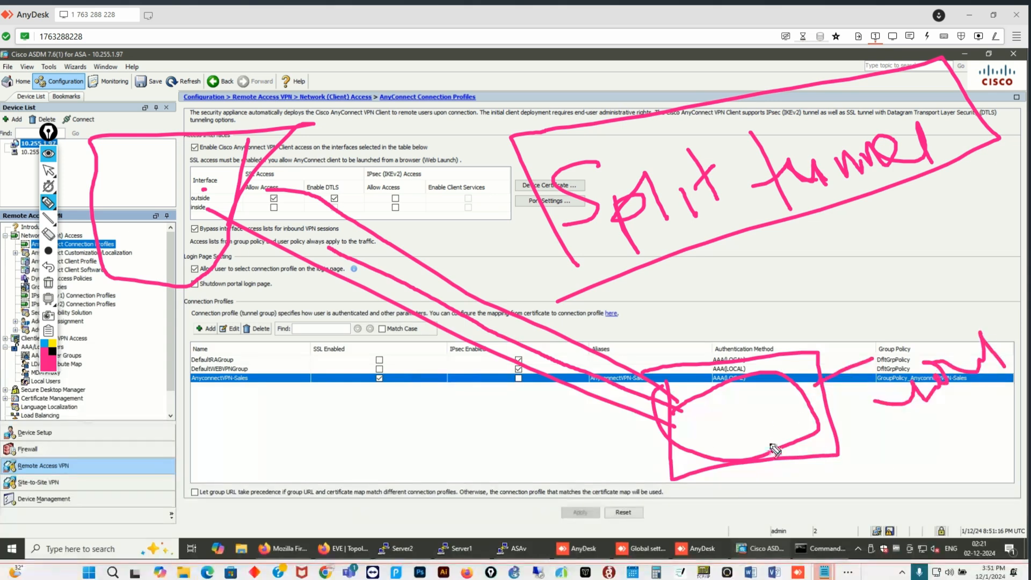
mouse_move(784, 469)
left_mouse_down()
mouse_move(818, 419)
mouse_move(864, 455)
left_mouse_up()
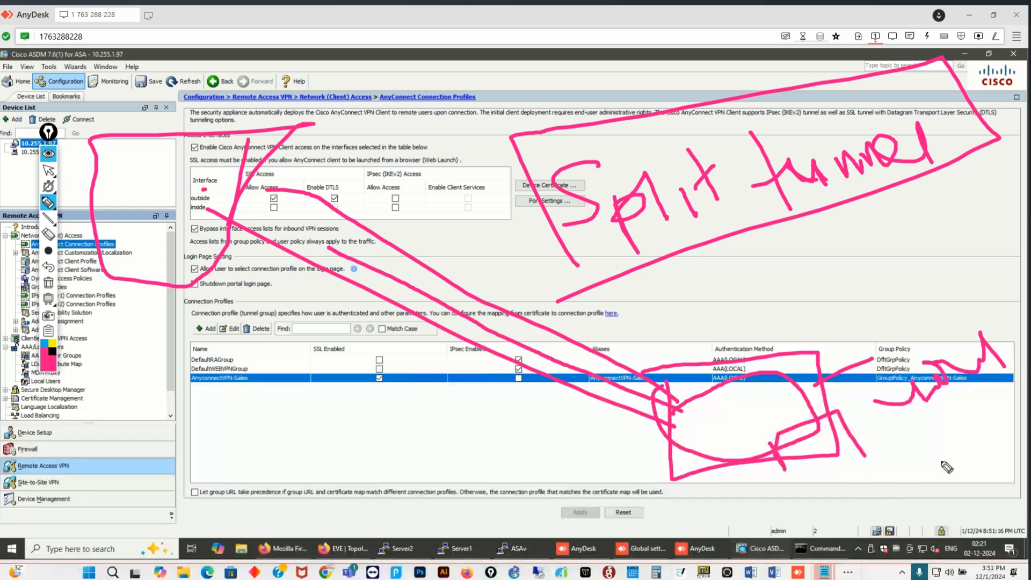
mouse_move(877, 419)
left_mouse_down()
mouse_move(896, 473)
mouse_move(1028, 406)
left_mouse_up()
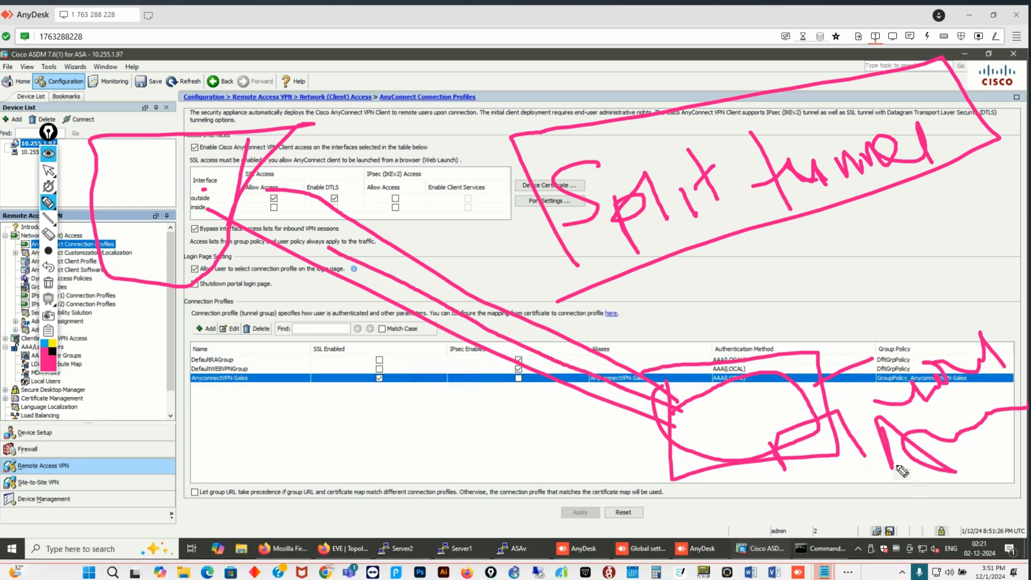
mouse_move(881, 427)
left_mouse_down()
mouse_move(921, 507)
mouse_move(994, 370)
left_mouse_up()
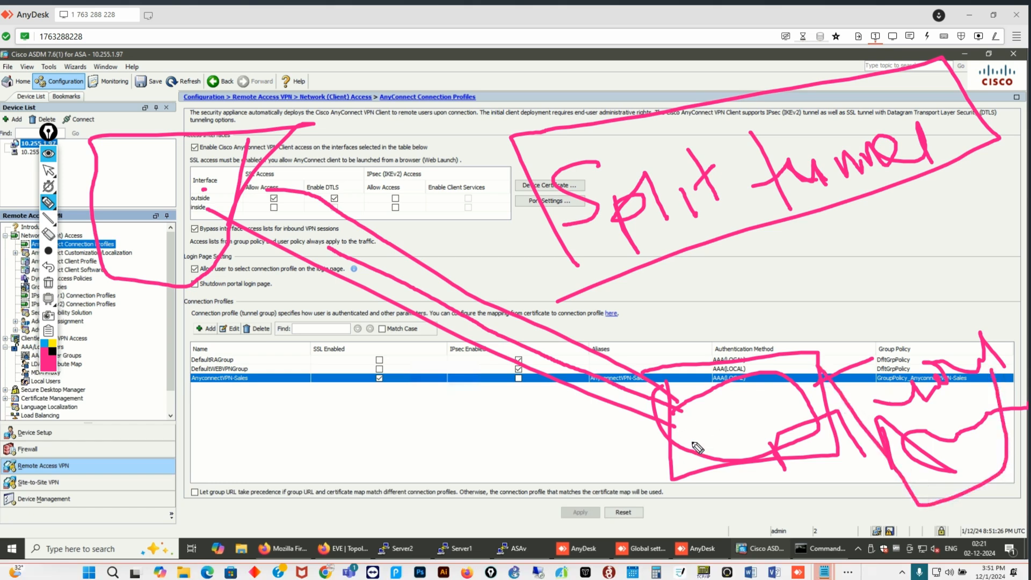
Draw arrow marks toward the "Split tunnel" note and retrace the tunnel lines between the two sketched boxes.
left_click(482, 249)
mouse_move(501, 284)
left_mouse_down()
mouse_move(527, 263)
mouse_move(492, 245)
mouse_move(536, 276)
left_mouse_up()
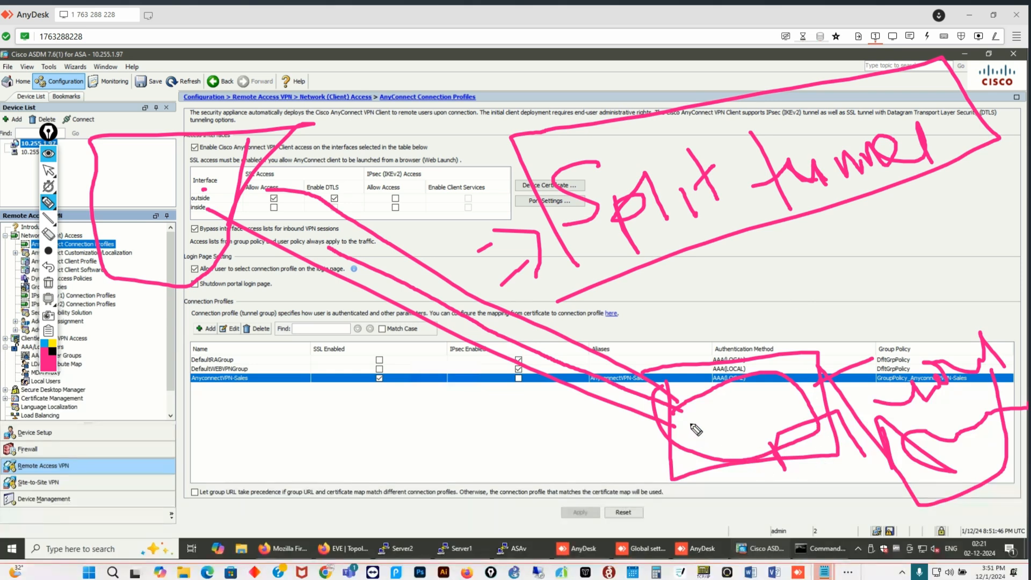
left_click_drag(741, 430, 731, 428)
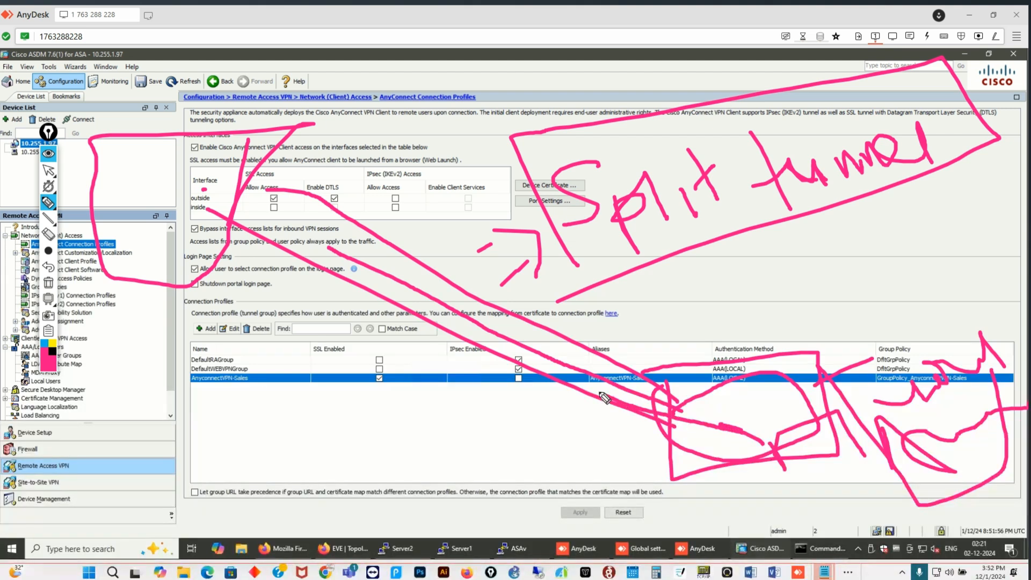
left_click_drag(235, 208, 187, 184)
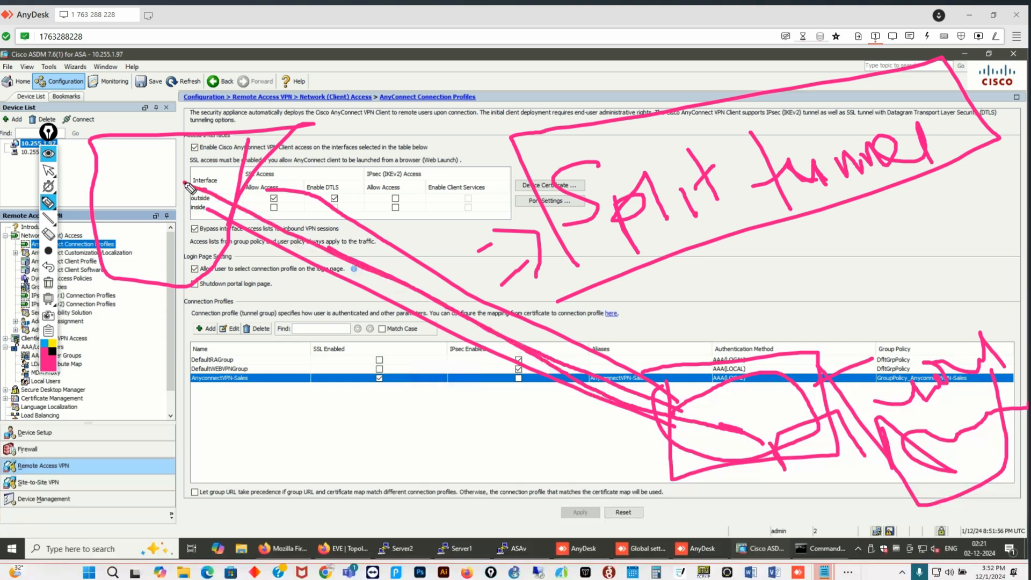
mouse_move(680, 400)
left_mouse_down()
mouse_move(591, 358)
mouse_move(648, 424)
left_mouse_up()
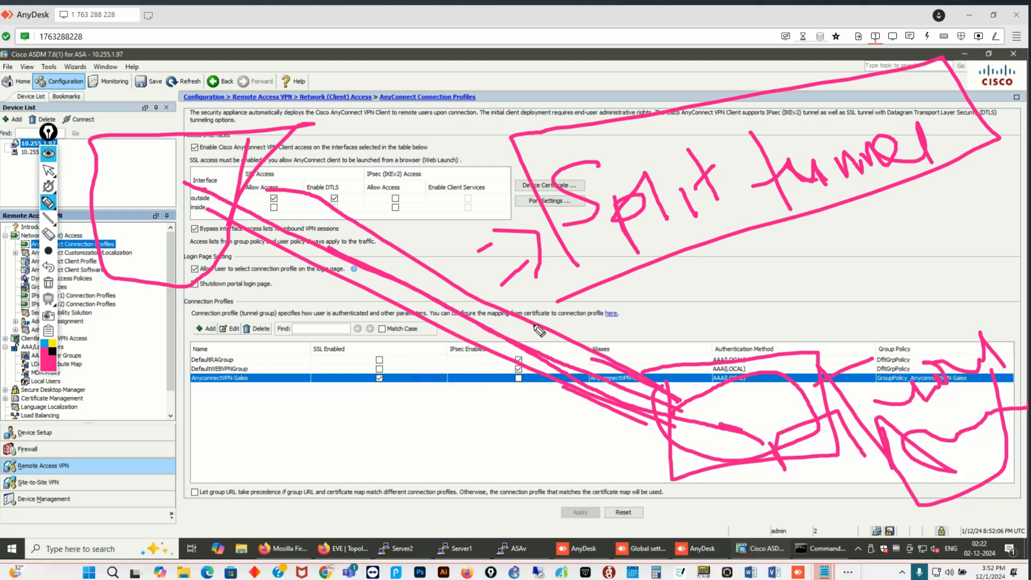
Draw an outgoing arrow from the lower box, cross the tunnel and side links, redraw the inner box and underline "Split tunnel".
mouse_move(737, 386)
left_mouse_down()
mouse_move(815, 296)
mouse_move(818, 321)
left_mouse_up()
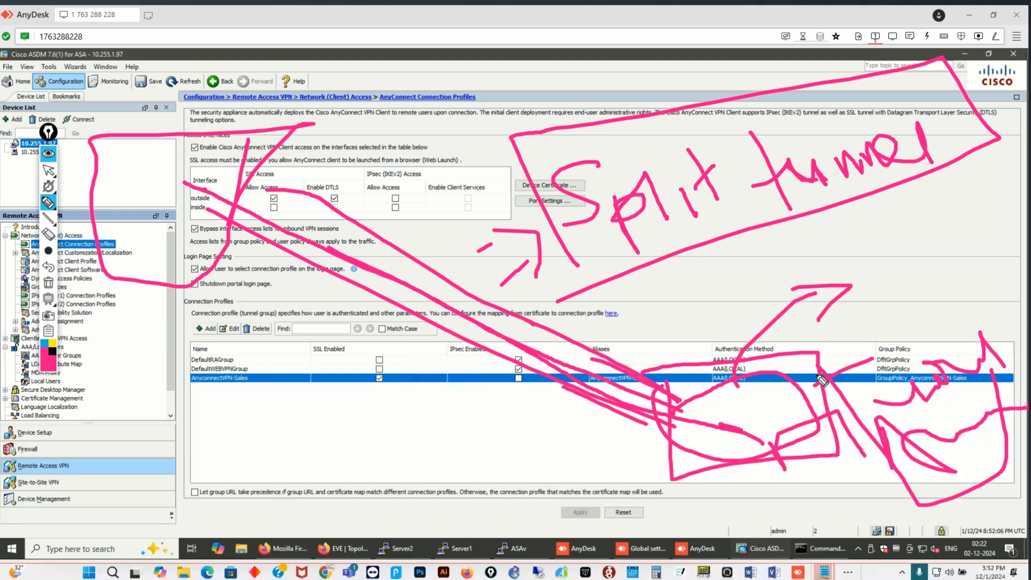
mouse_move(821, 380)
left_mouse_down()
mouse_move(866, 448)
mouse_move(888, 395)
mouse_move(887, 428)
mouse_move(955, 469)
left_mouse_up()
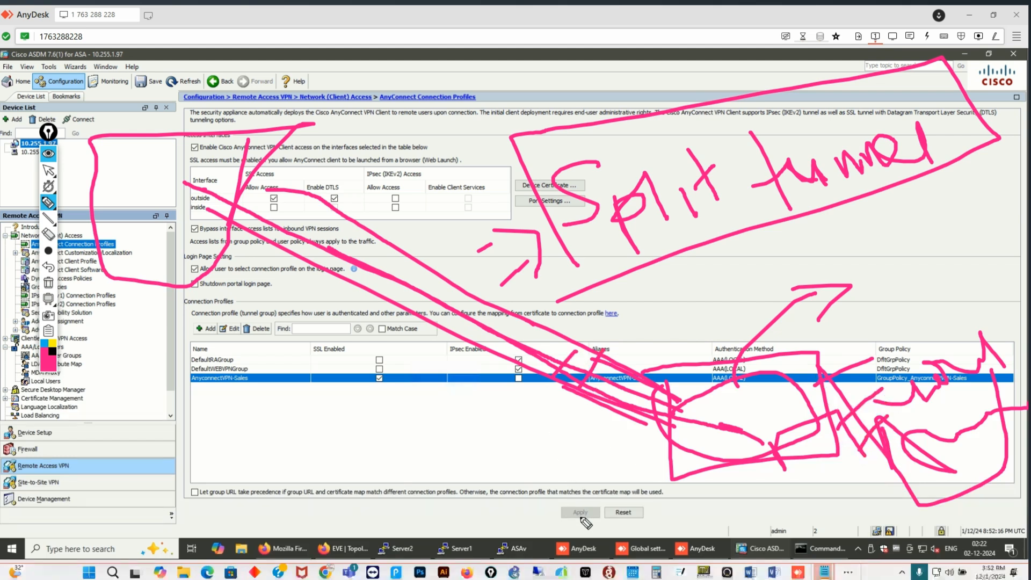
mouse_move(893, 492)
left_mouse_down()
mouse_move(962, 450)
mouse_move(922, 506)
left_mouse_up()
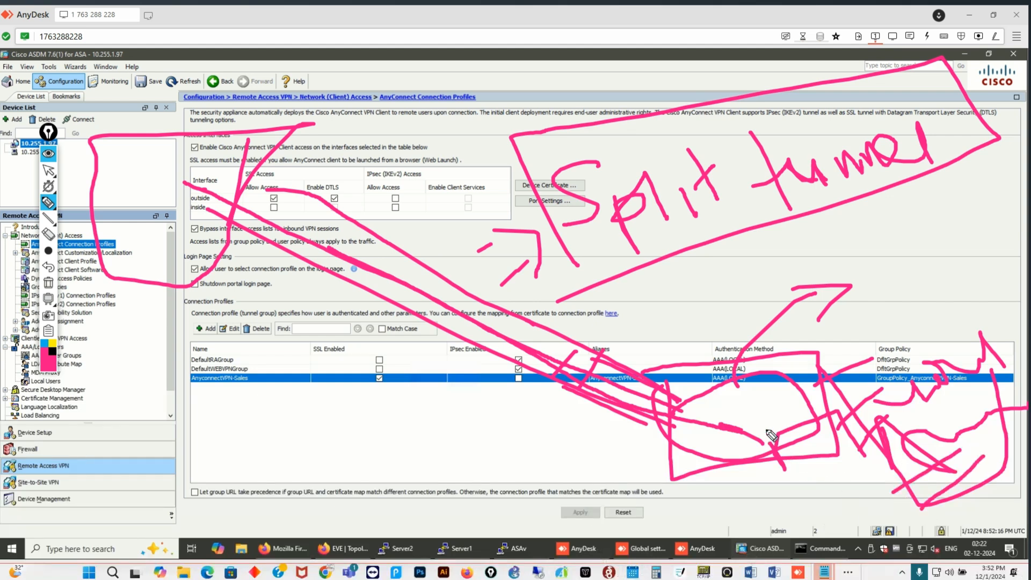
left_click_drag(776, 448, 831, 424)
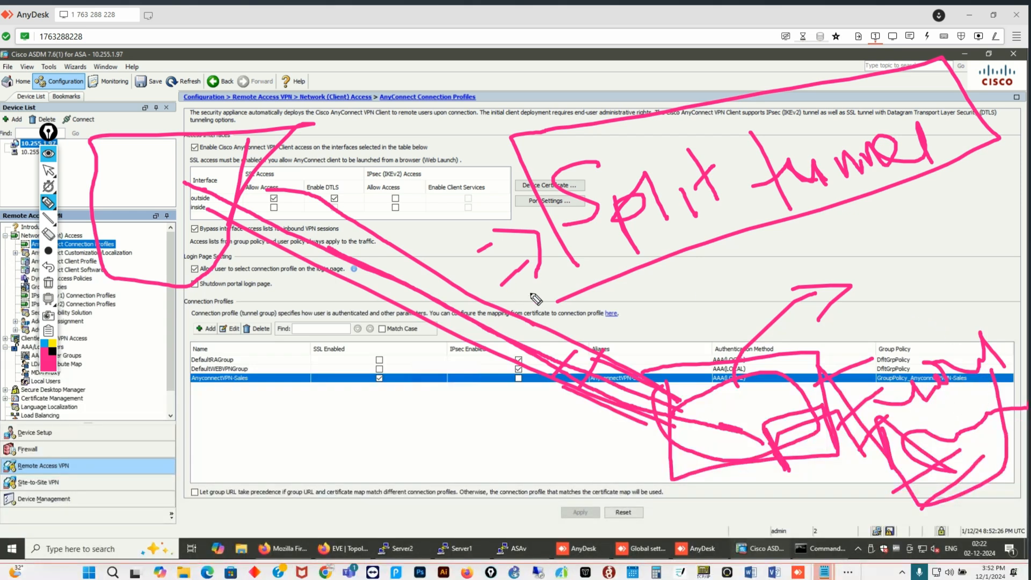
left_click_drag(846, 212, 953, 180)
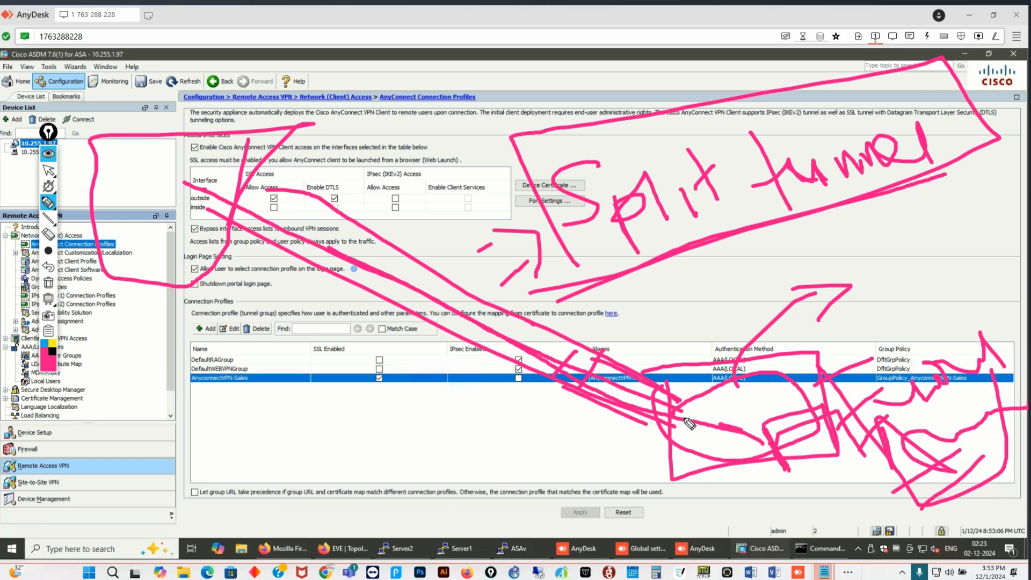
Retrace the tunnel and the outgoing arrow, and circle the tunnel's lower end and the handwritten notes beside the box.
mouse_move(689, 423)
left_mouse_down()
mouse_move(462, 327)
mouse_move(180, 180)
mouse_move(186, 114)
left_mouse_up()
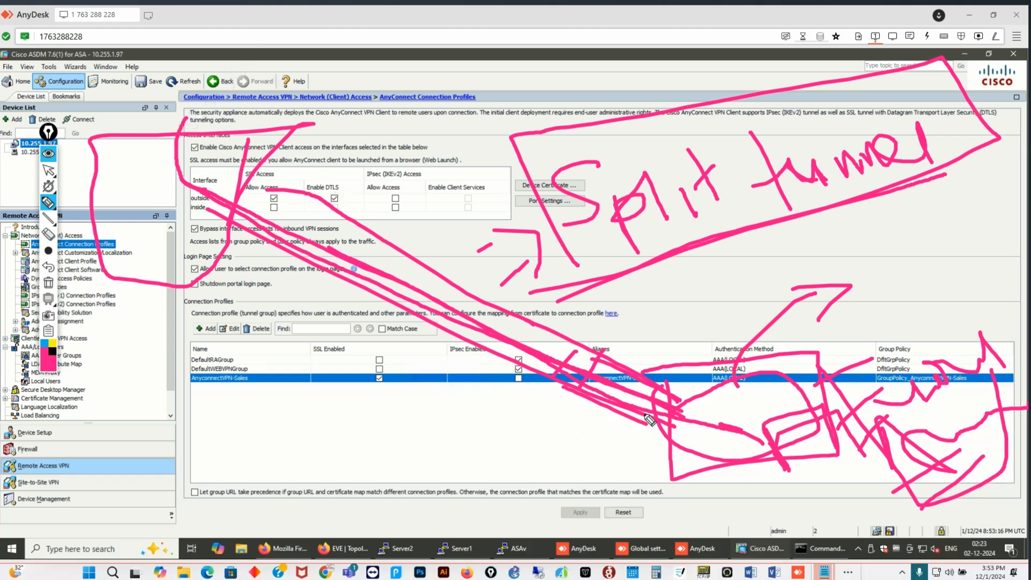
left_click_drag(779, 322, 853, 271)
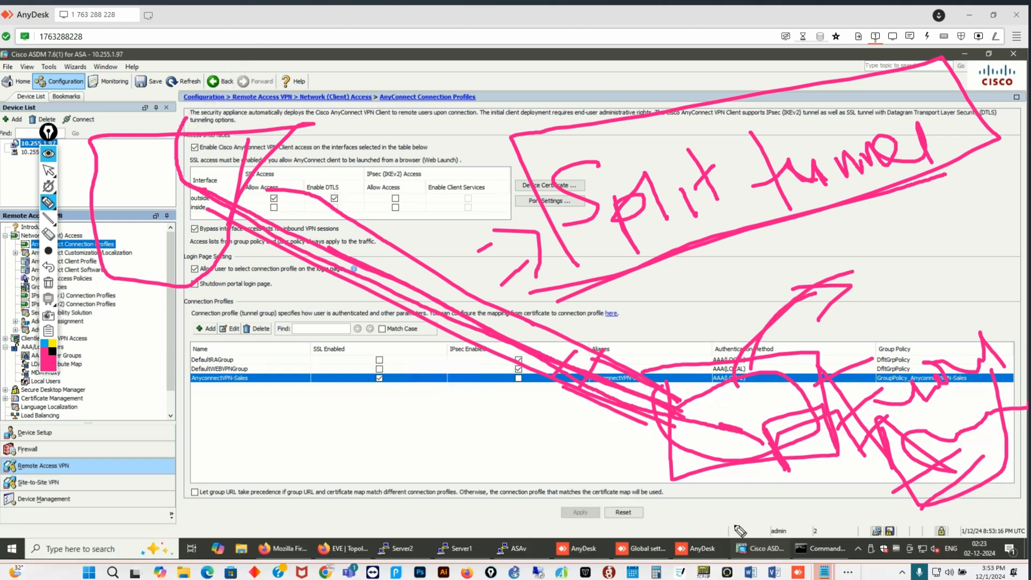
mouse_move(622, 393)
left_mouse_down()
mouse_move(682, 405)
mouse_move(679, 389)
left_mouse_up()
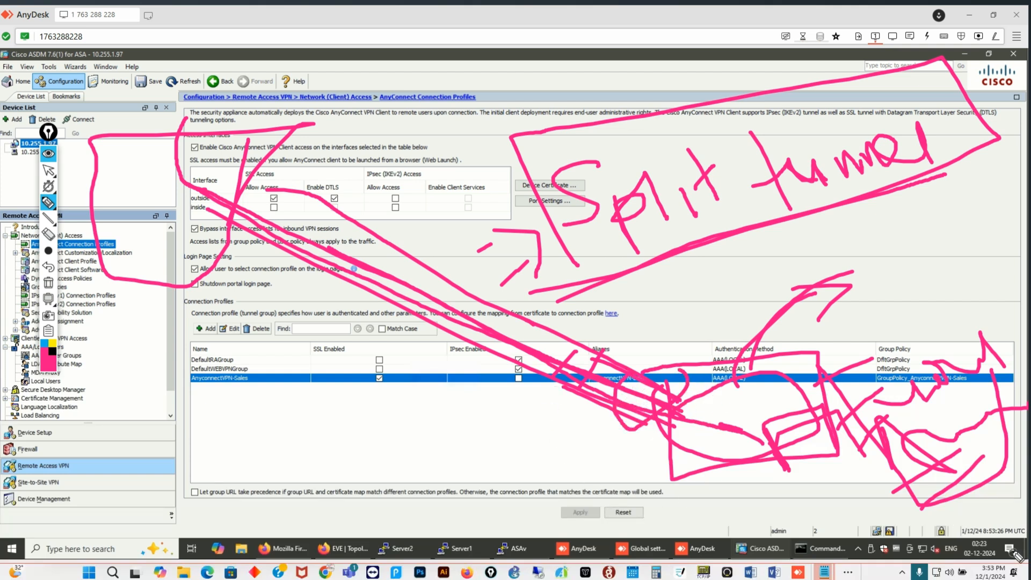
mouse_move(950, 502)
left_mouse_down()
mouse_move(1008, 371)
mouse_move(855, 403)
left_mouse_up()
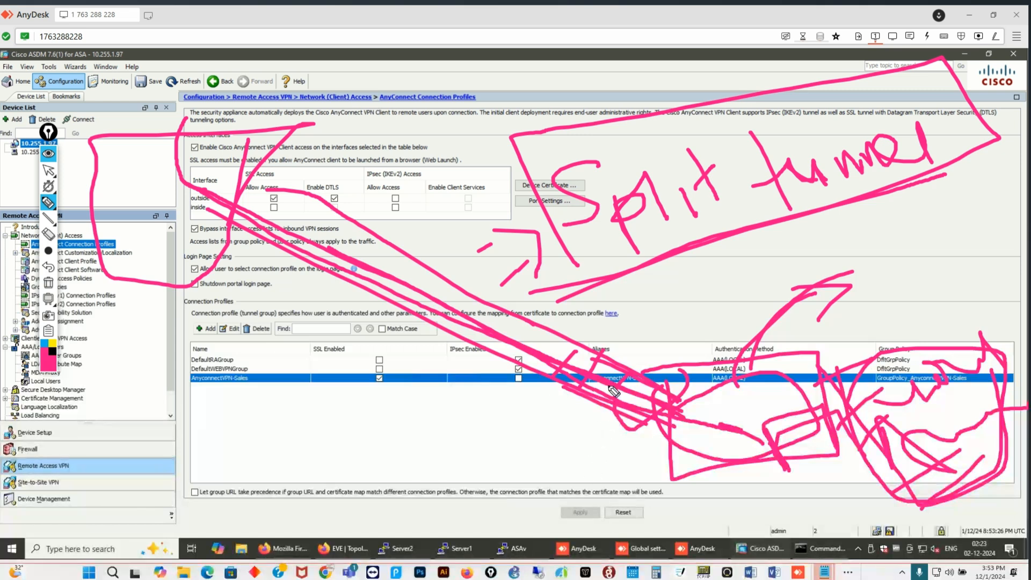
mouse_move(661, 371)
left_mouse_down()
mouse_move(610, 411)
mouse_move(678, 394)
left_mouse_up()
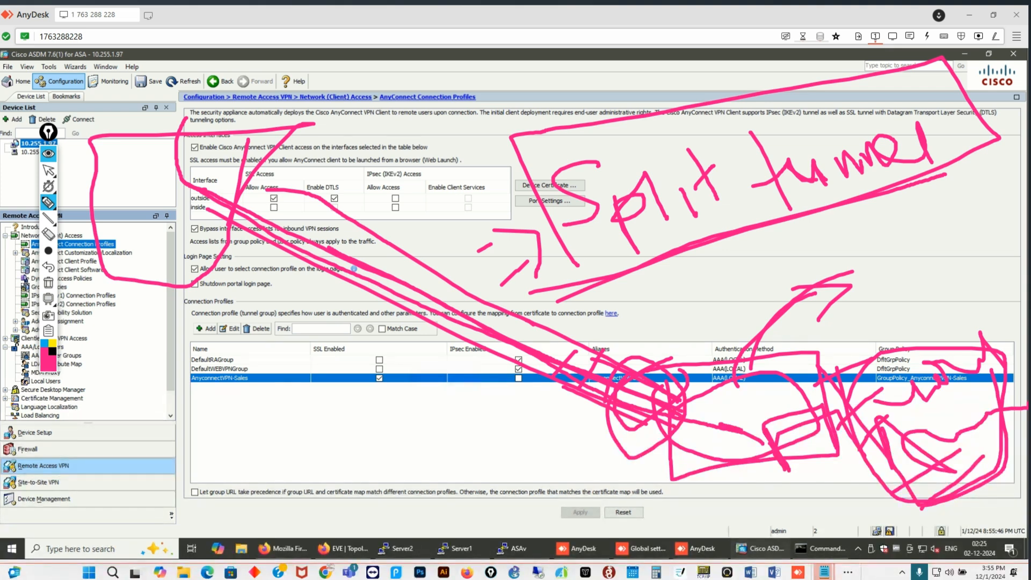
Clear all pen marks and open the AnyconnectVPN-Sales connection profile for editing.
left_click(49, 284)
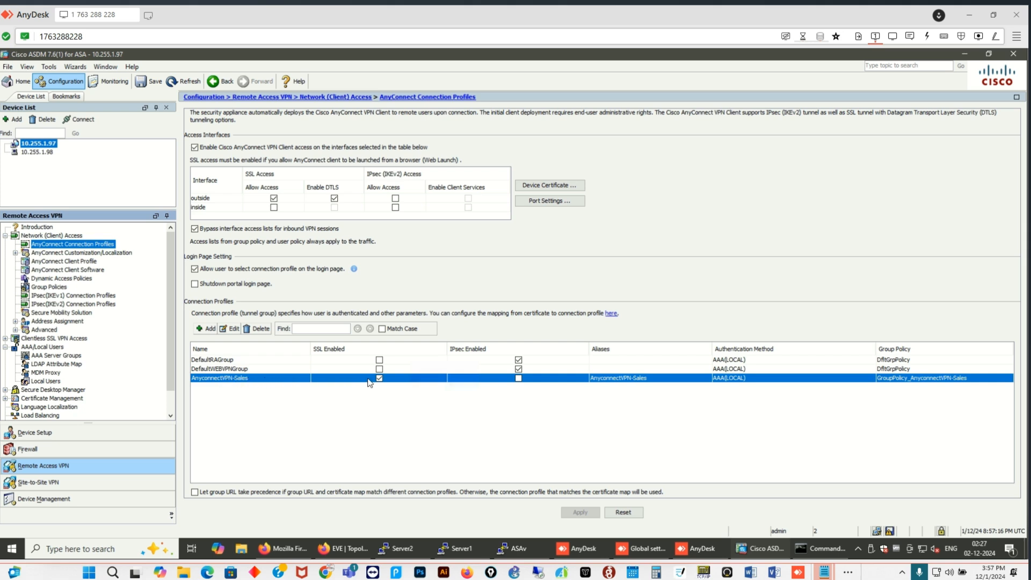
left_click(234, 330)
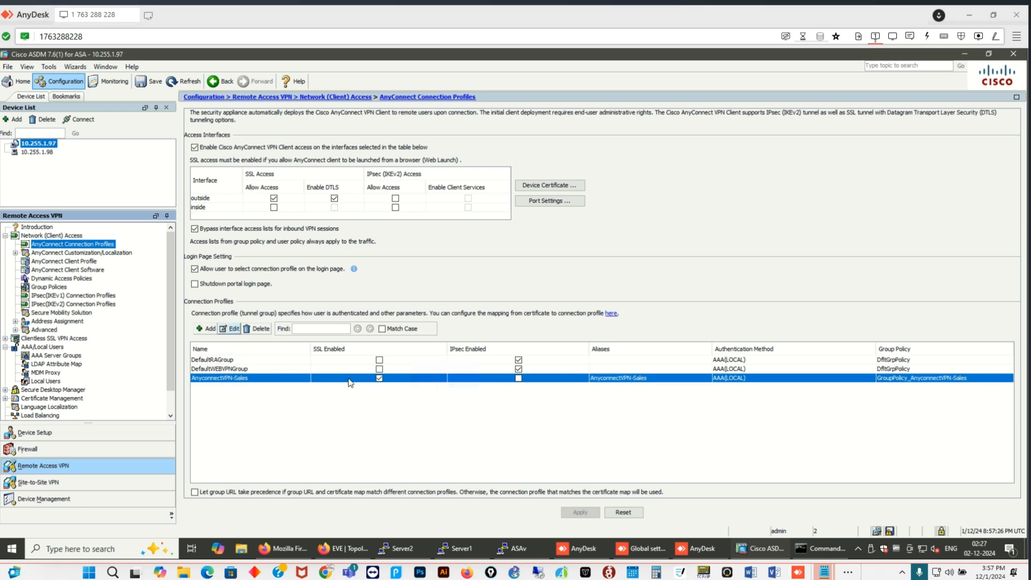
double_click(784, 377)
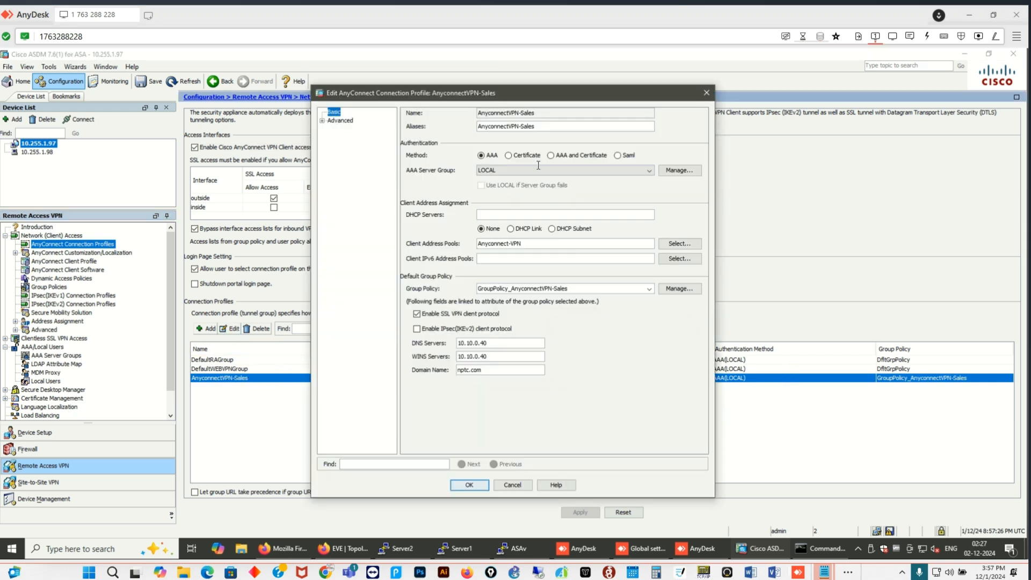
Review the client address pool assigned to the AnyconnectVPN-Sales profile, including its address range and subnet mask, and close it unchanged.
left_click_drag(555, 97, 858, 85)
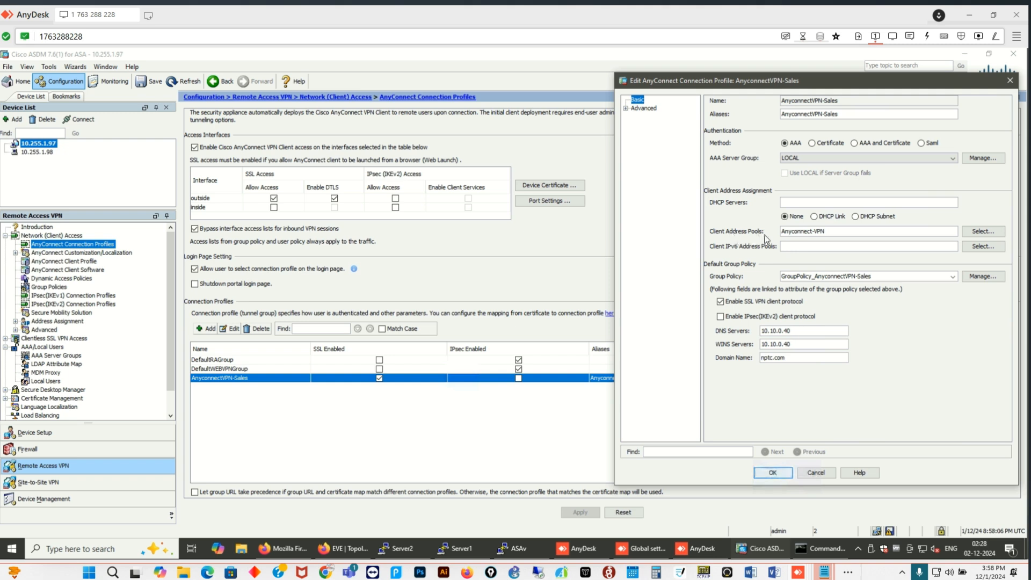
left_click_drag(825, 233, 775, 232)
left_click(983, 232)
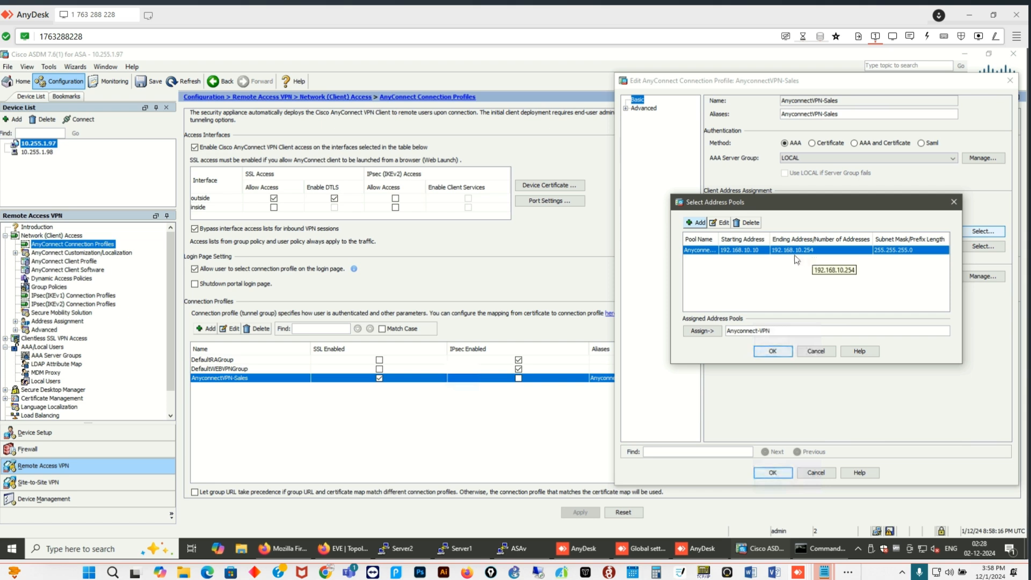
left_click(719, 222)
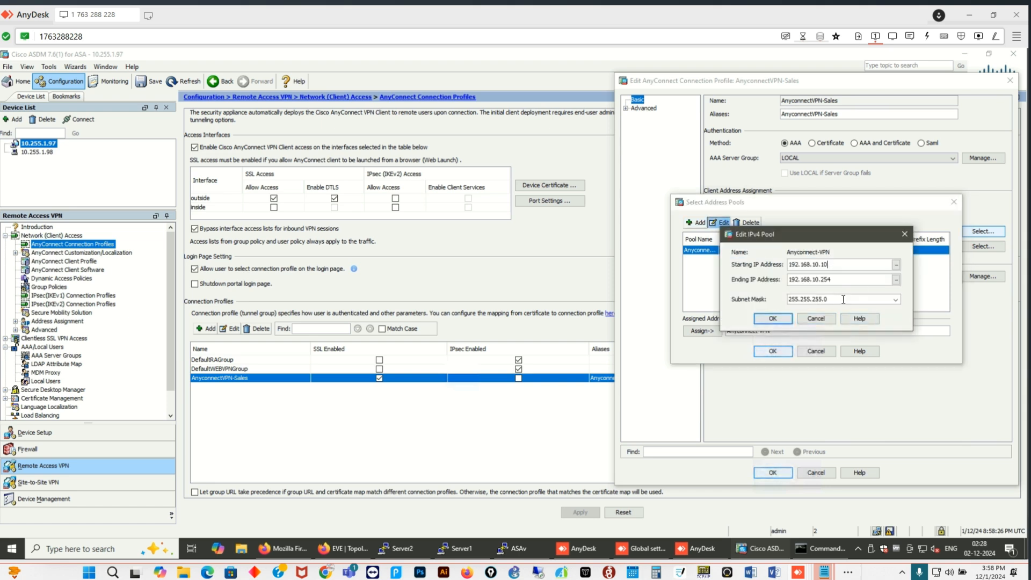
left_click(904, 235)
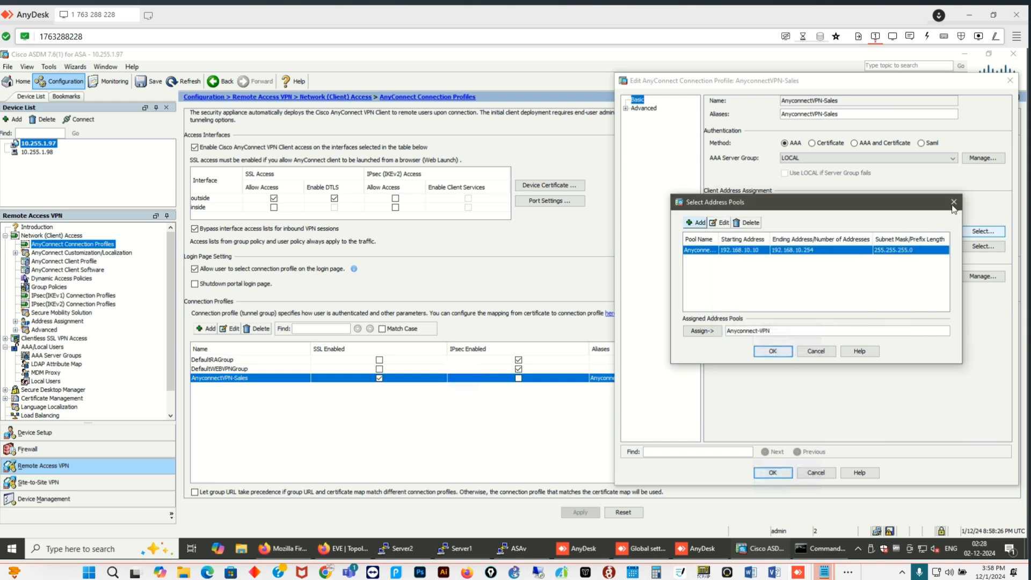
left_click(954, 203)
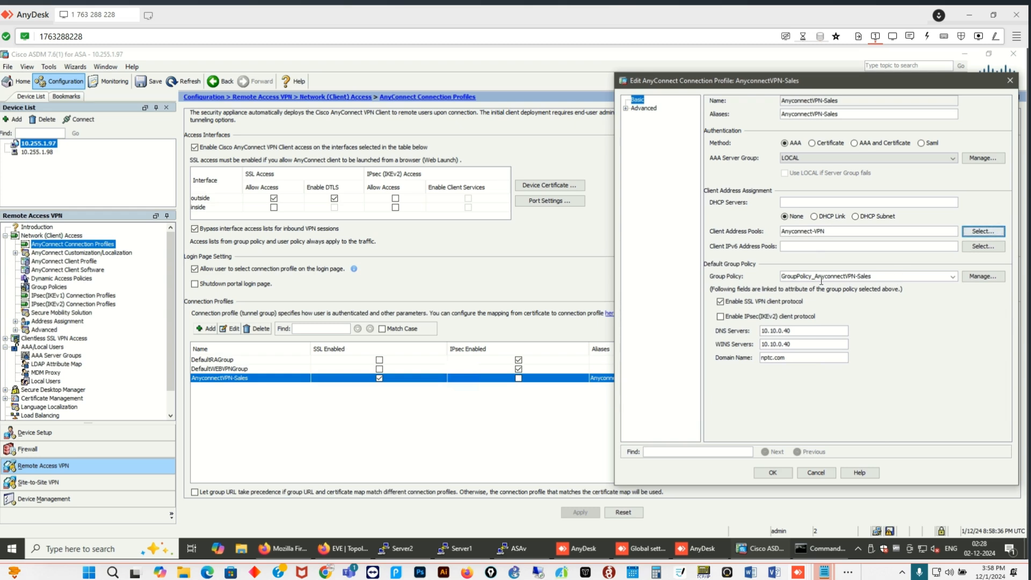
Highlight the profile's group policy name, handwrite and circle the notes "CP", "GP" and "USER" on screen, and clear all pen marks.
triple_click(797, 277)
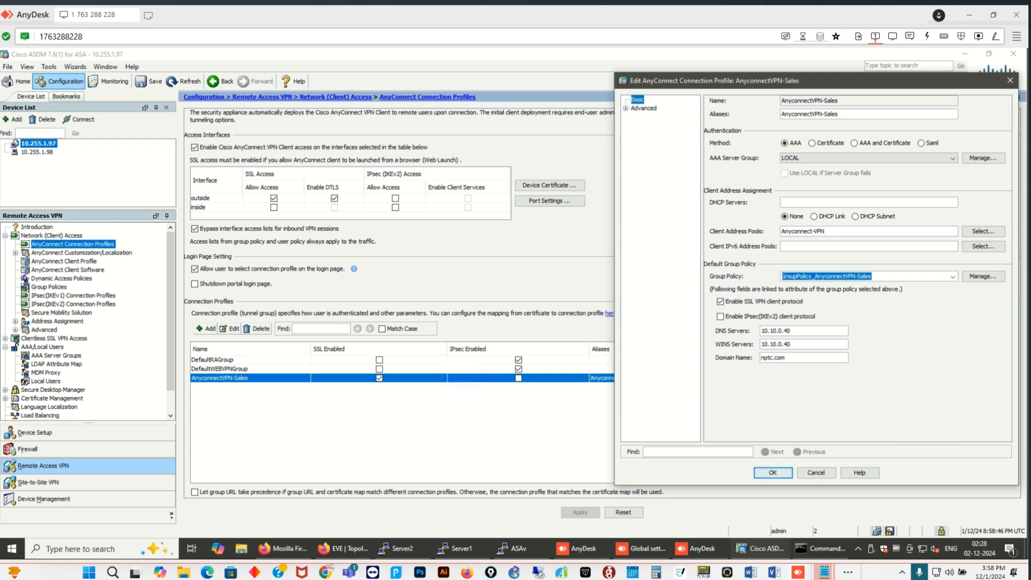
left_click(48, 203)
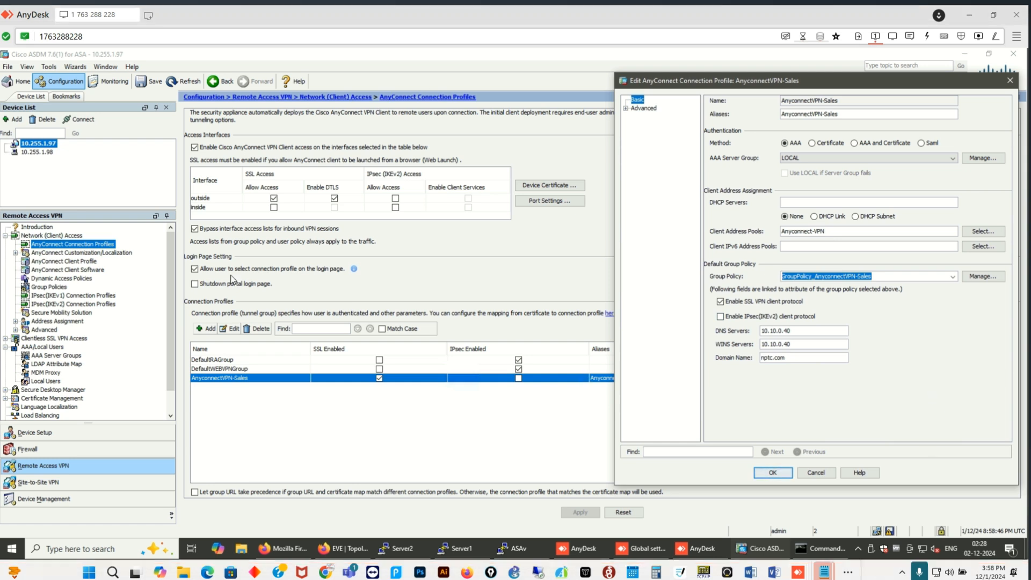
left_click_drag(400, 182, 417, 229)
mouse_move(443, 188)
left_mouse_down()
mouse_move(483, 164)
mouse_move(445, 193)
left_mouse_up()
left_click_drag(435, 258, 486, 342)
mouse_move(498, 263)
left_mouse_down()
mouse_move(524, 319)
mouse_move(591, 295)
left_mouse_up()
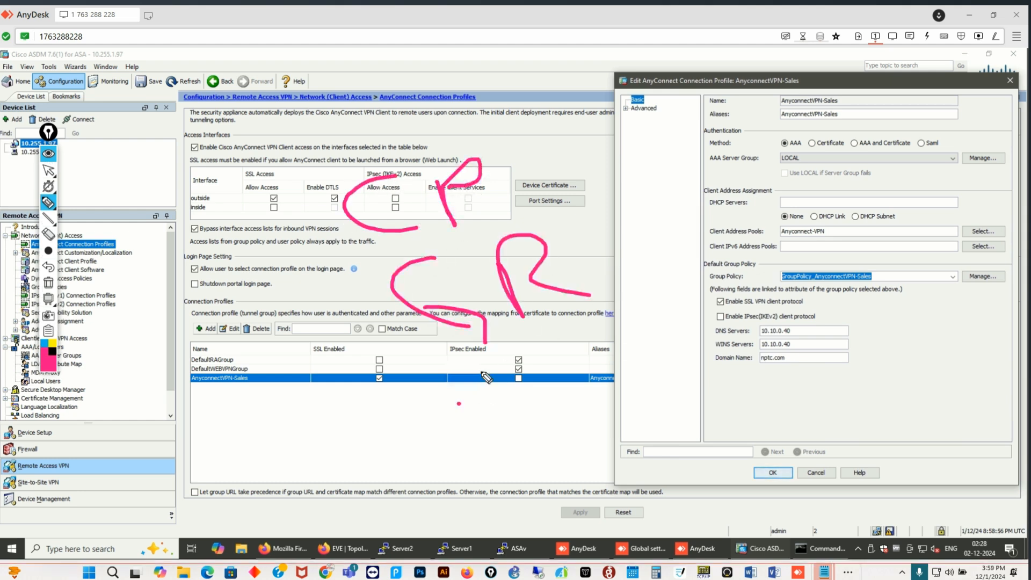
left_click_drag(459, 403, 518, 428)
left_click(530, 354)
mouse_move(564, 382)
left_mouse_down()
mouse_move(596, 397)
mouse_move(709, 348)
left_mouse_up()
mouse_move(625, 135)
left_mouse_down()
mouse_move(521, 525)
mouse_move(587, 545)
left_mouse_up()
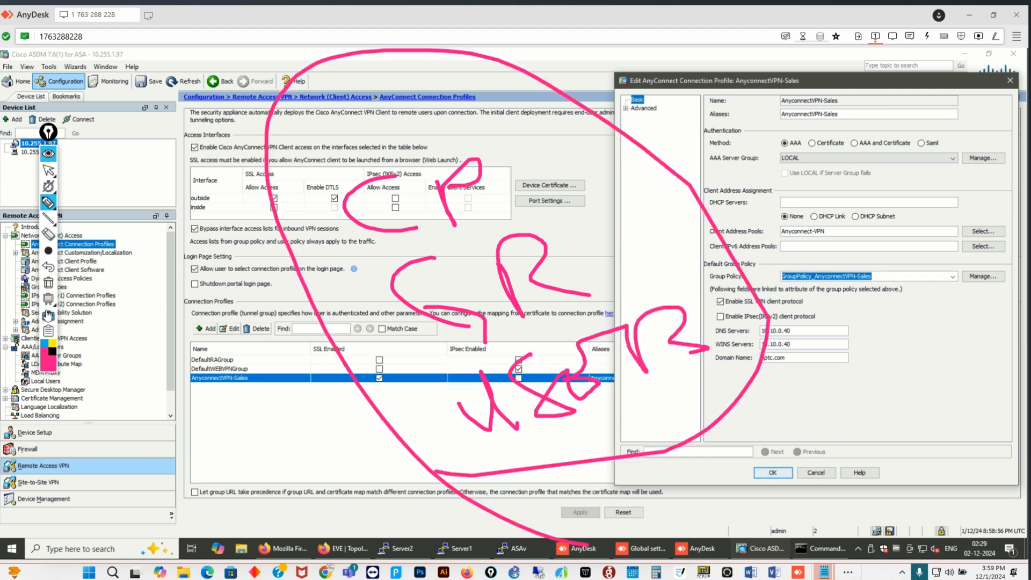
left_click(47, 284)
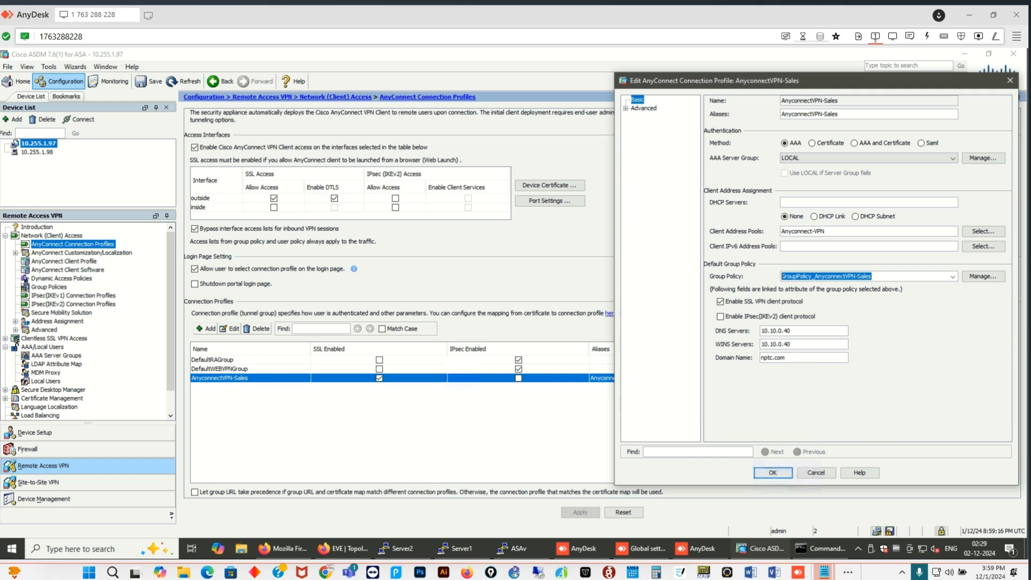
Open GroupPolicy_AnyconnectVPN-Sales for editing and display its advanced split tunneling settings.
left_click(983, 279)
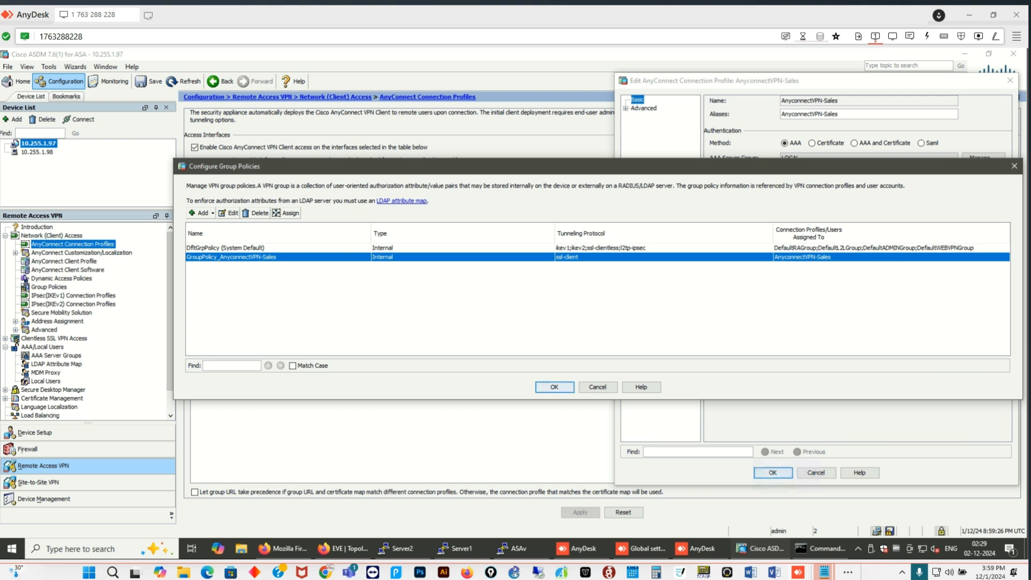
left_click(230, 214)
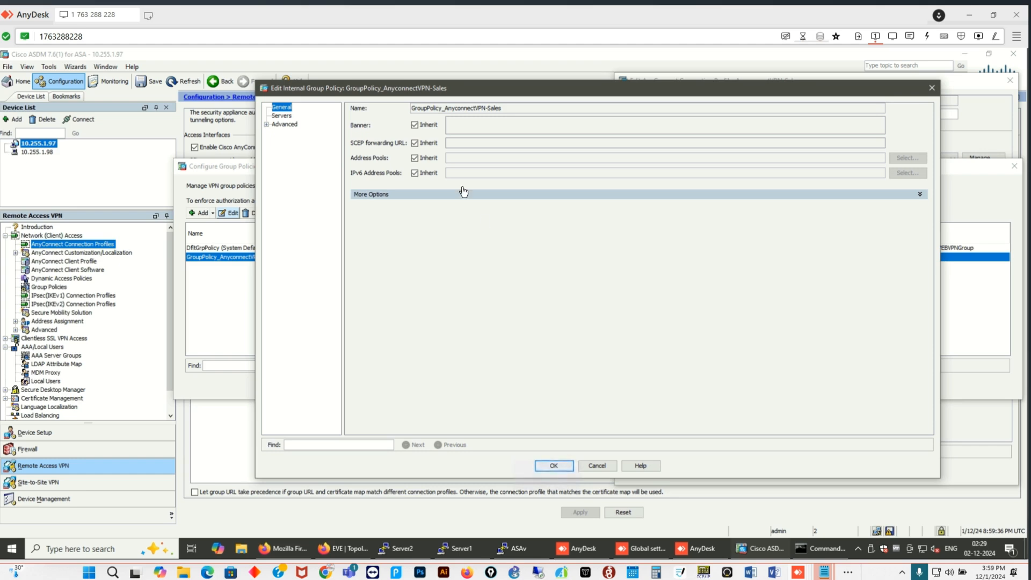
left_click(267, 125)
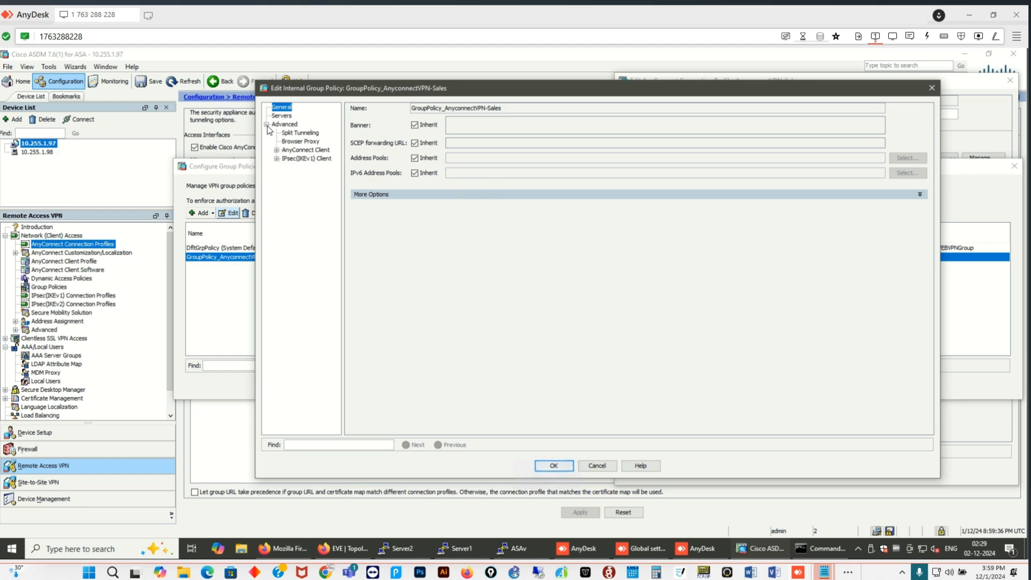
left_click(299, 133)
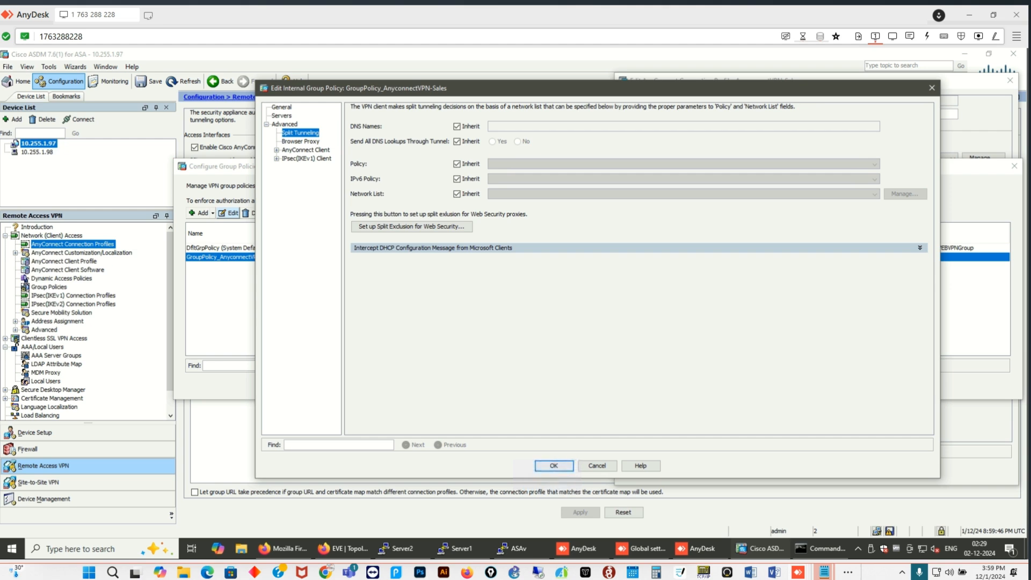
Stop inheriting the split tunneling policy and try Tunnel All Networks, Tunnel Network List Below and Exclude Network List Below in turn.
left_click(457, 164)
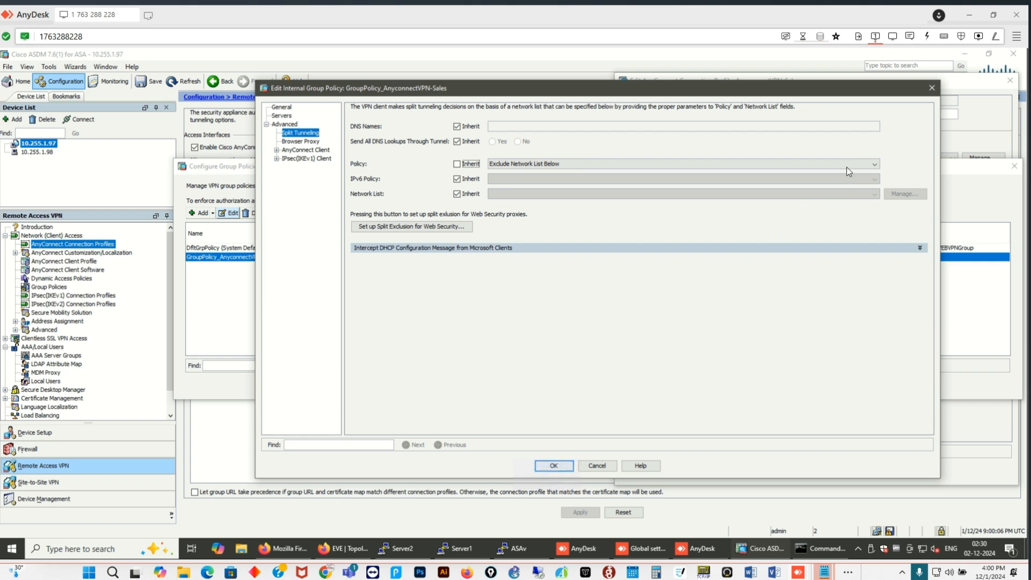
left_click(870, 166)
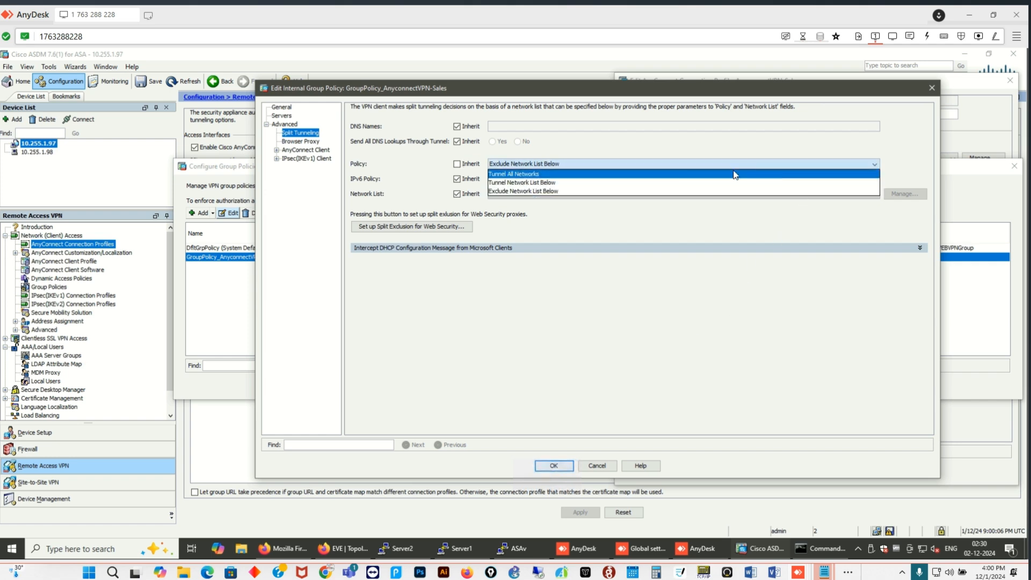
left_click(666, 175)
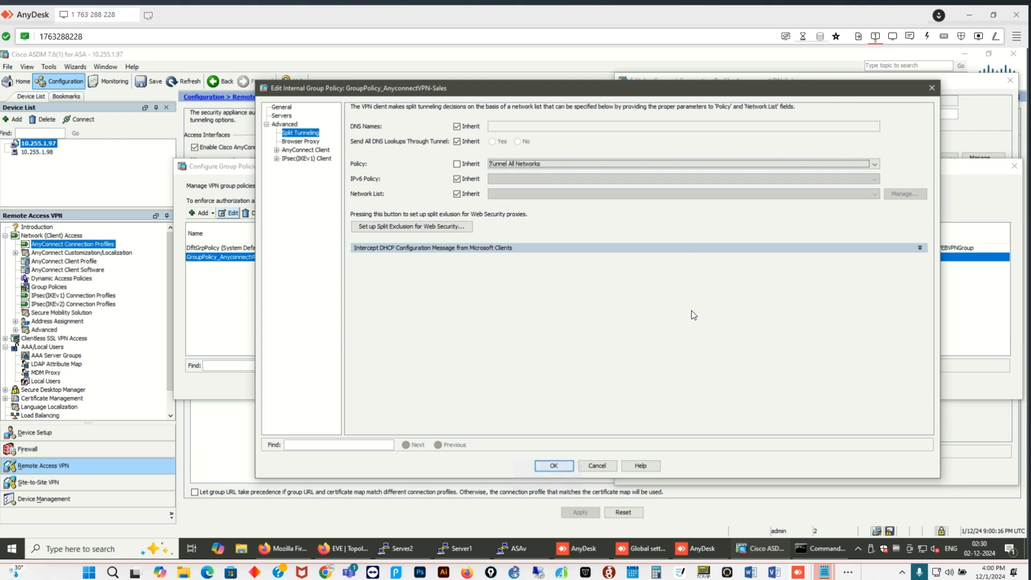
left_click(875, 165)
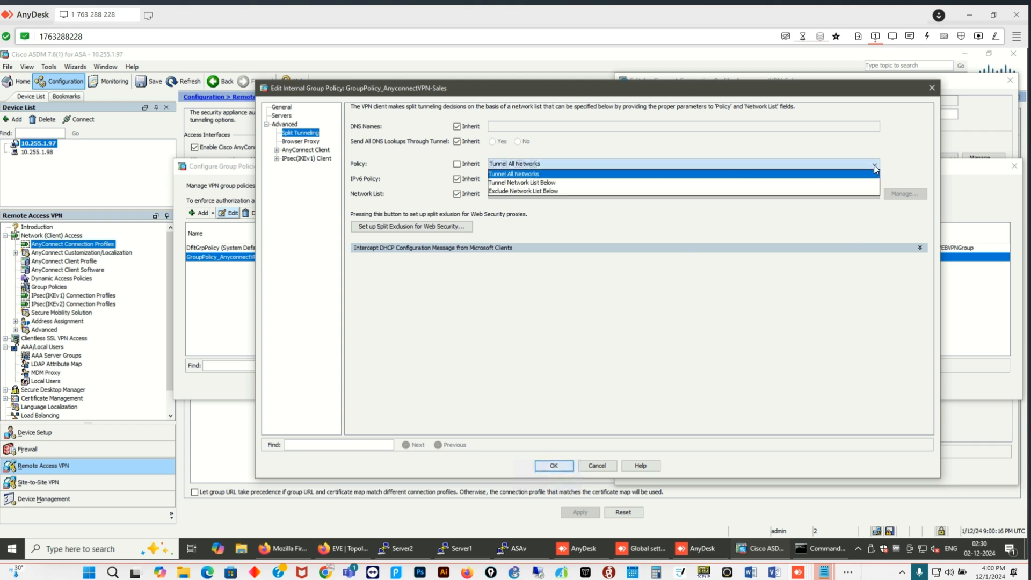
left_click(639, 185)
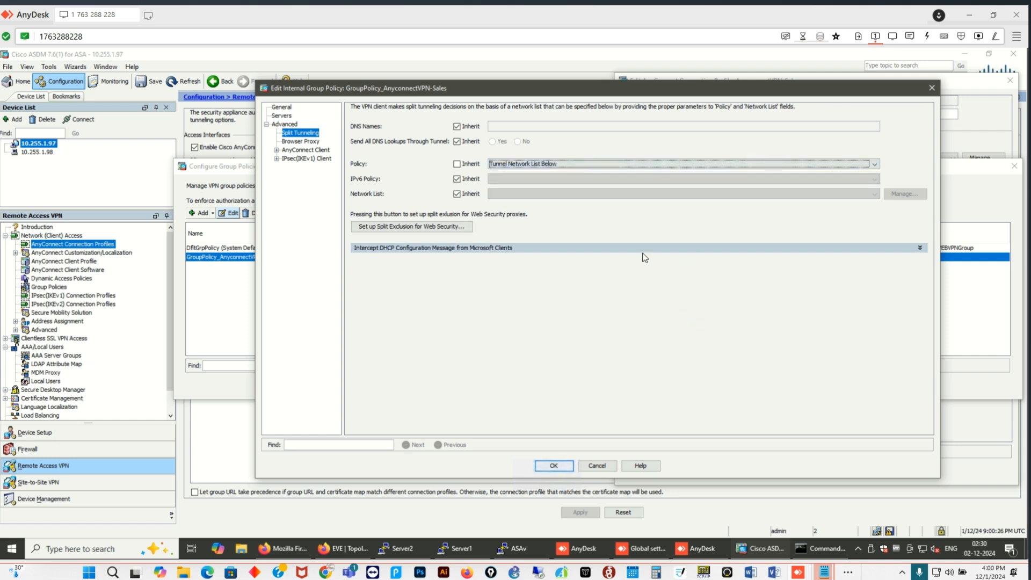
left_click(875, 165)
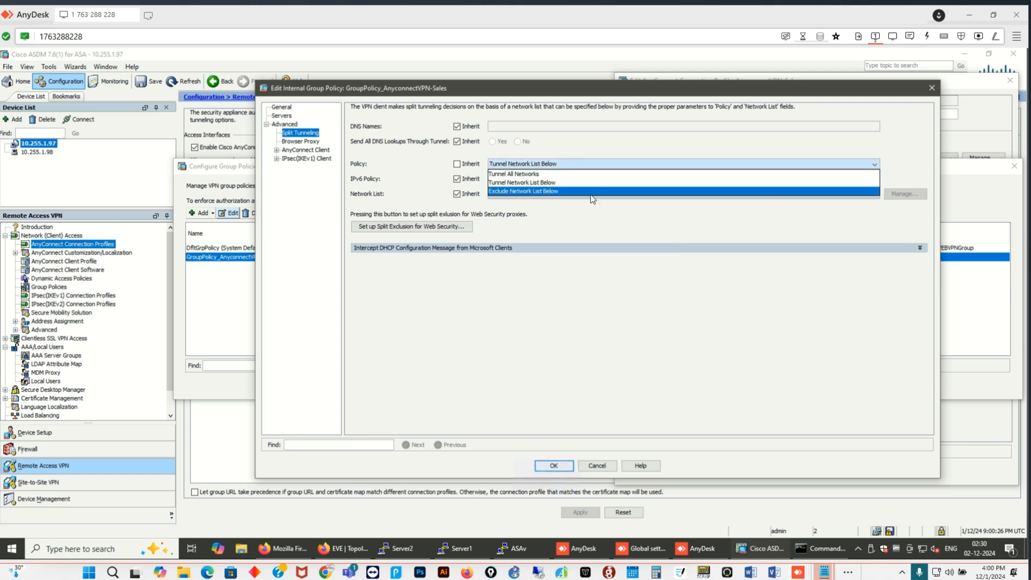
key("Return")
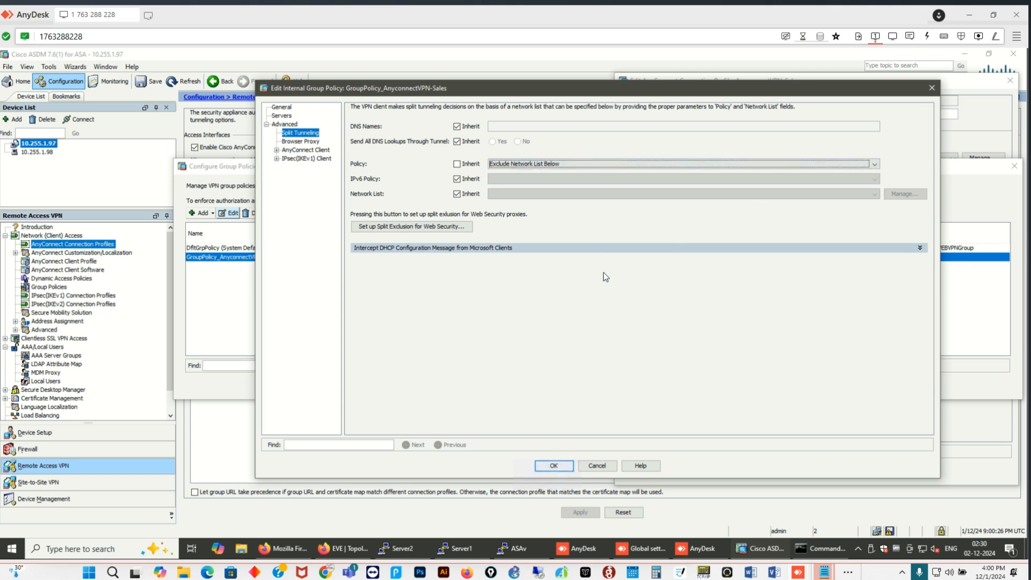
Set the split tunneling policy to Tunnel Network List Below and stop inheriting the network list.
left_click(877, 167)
left_click(692, 188)
left_click(457, 194)
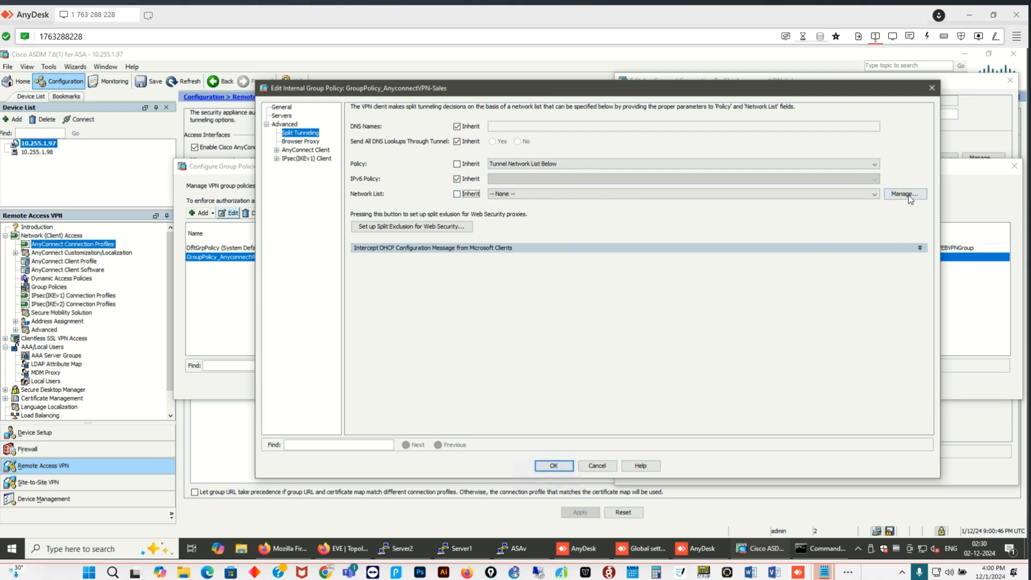
Add a standard ACL named Corporate-Servers for the network list and try to accept it without any entries.
left_click(913, 194)
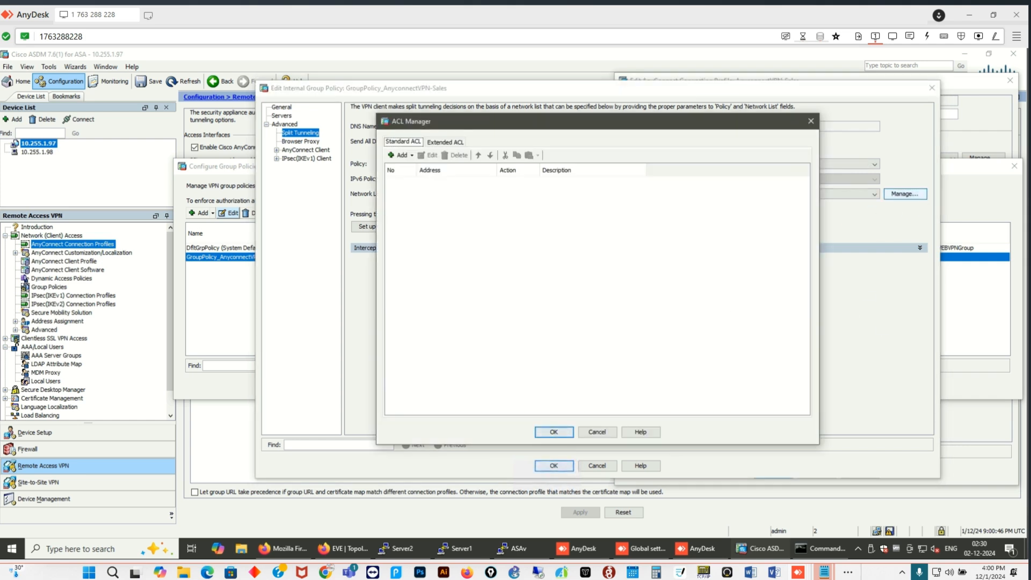
left_click(415, 160)
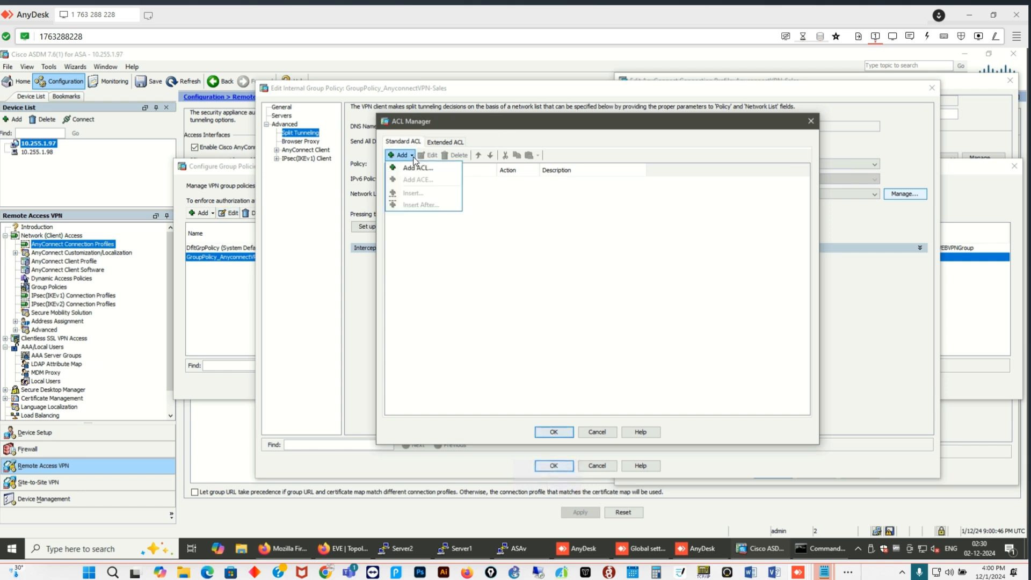
left_click(430, 173)
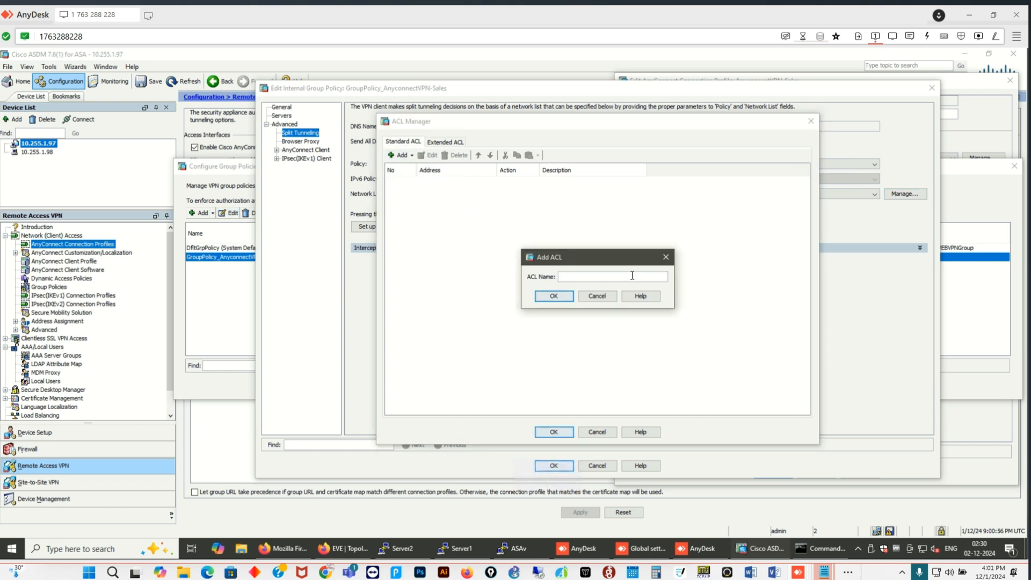
type("Corporate-Servers")
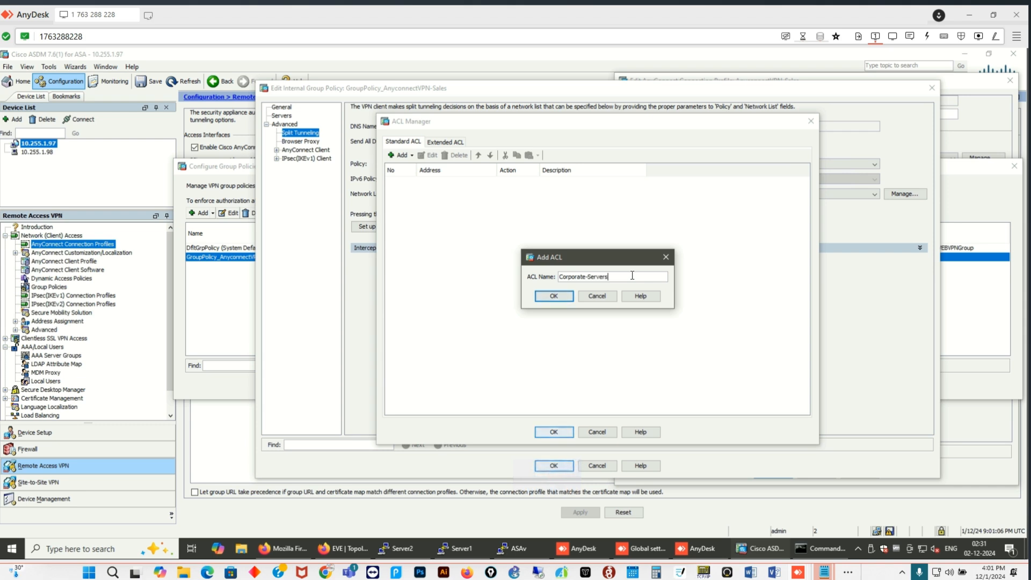
left_click(545, 299)
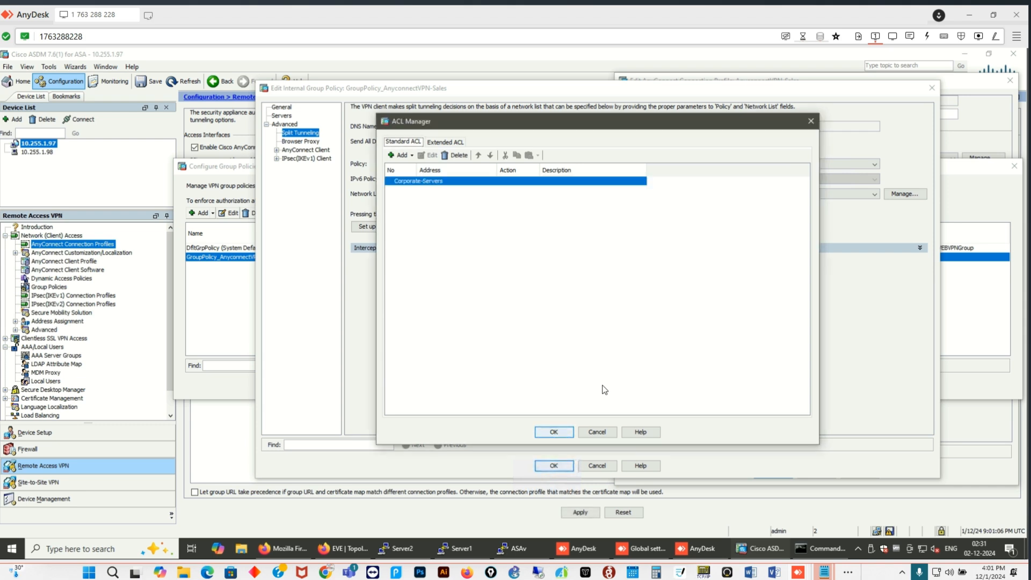
left_click(554, 433)
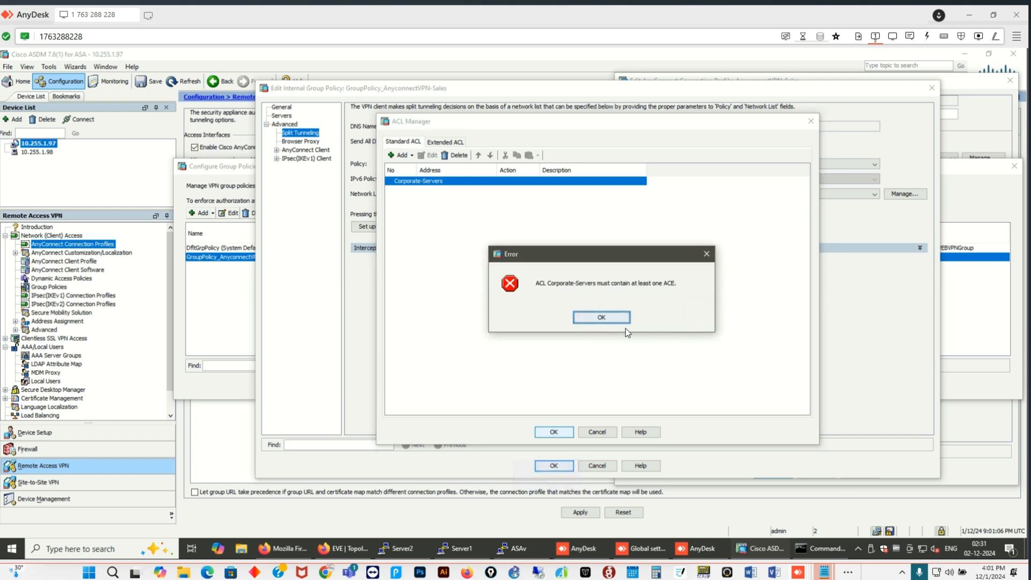
left_click(612, 321)
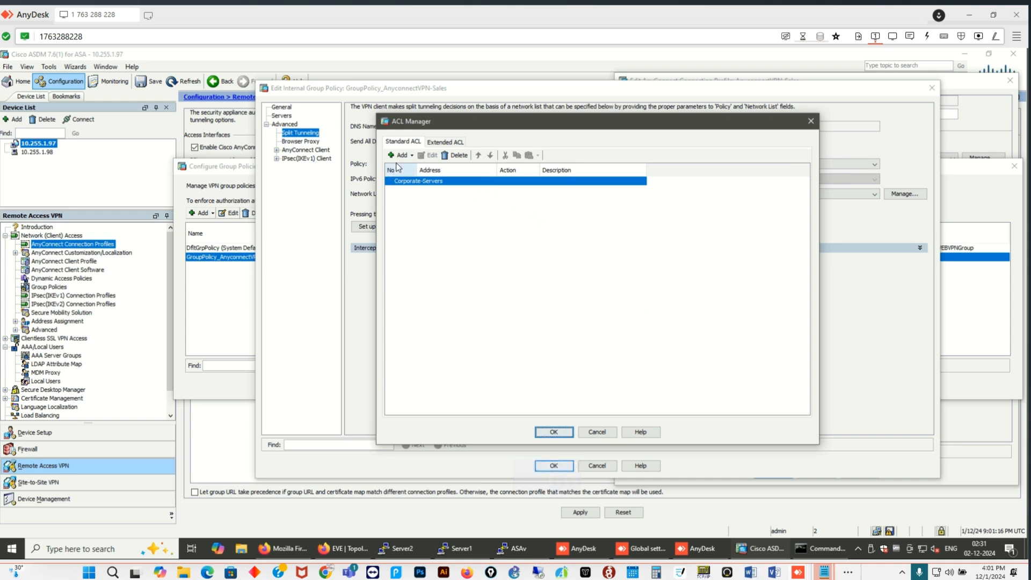
Start a Permit ACE in the Corporate-Servers ACL and select the inside network object 10.10.0.0 while browsing for its address.
left_click(410, 155)
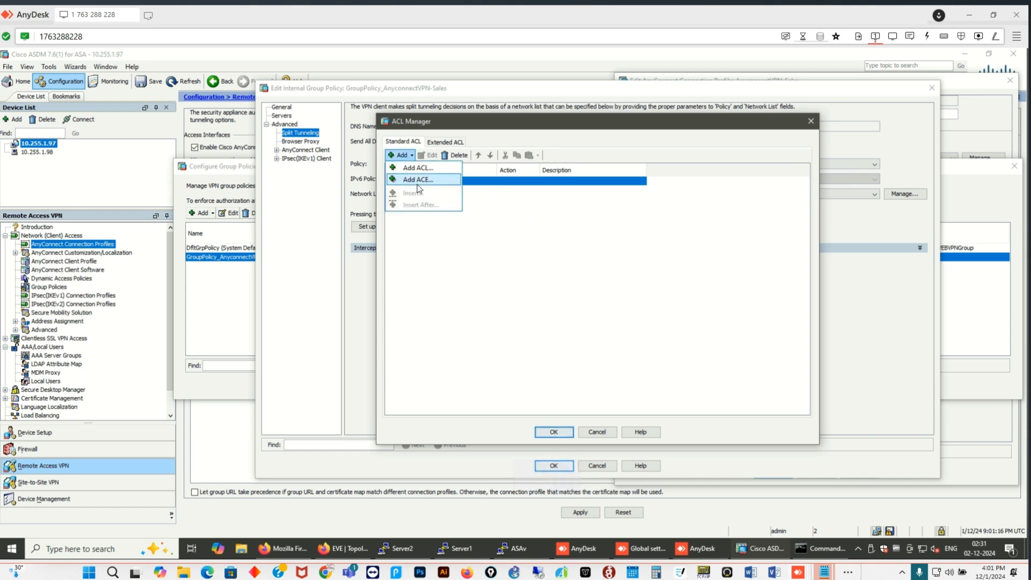
left_click(420, 182)
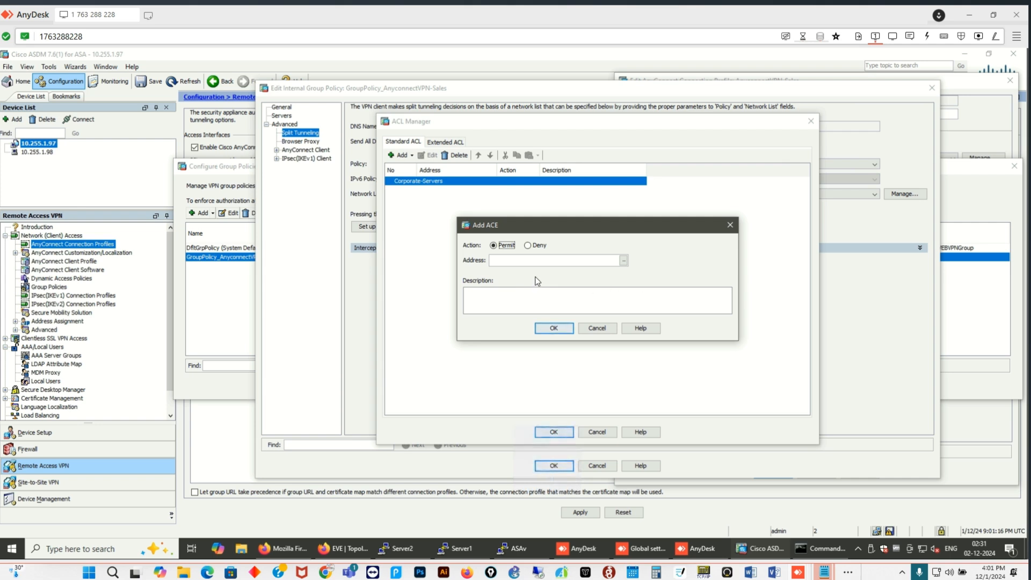
left_click(616, 261)
left_click(624, 262)
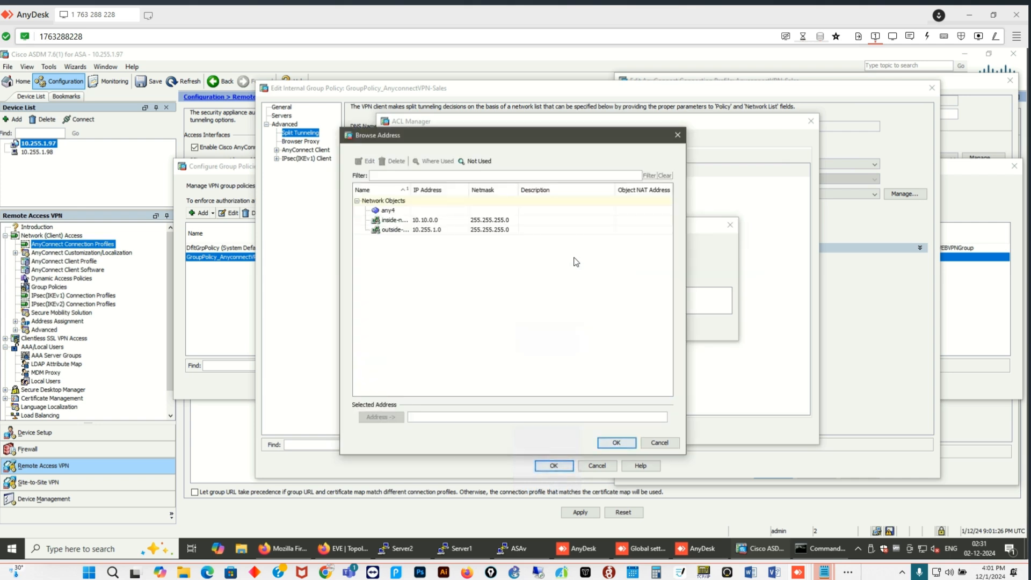
left_click(436, 224)
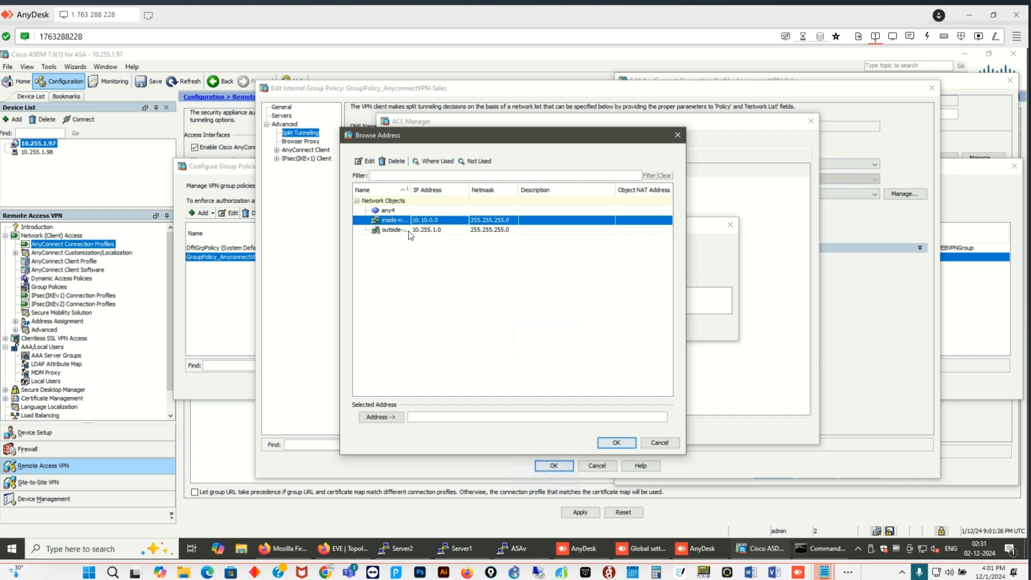
Check the interface IP addresses on the Server1 and Server2 consoles and return to the address browser.
left_click(455, 548)
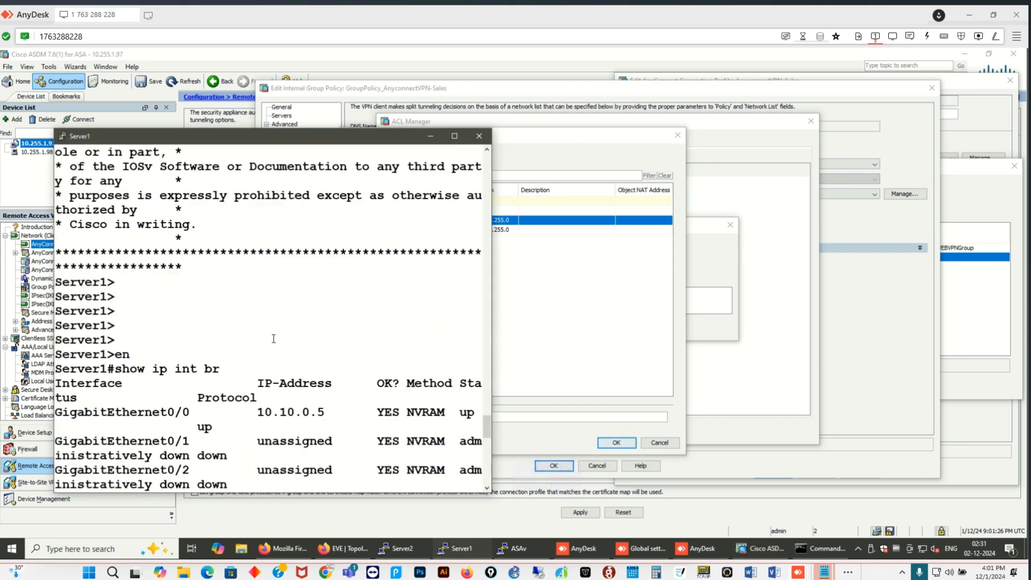
left_click(400, 549)
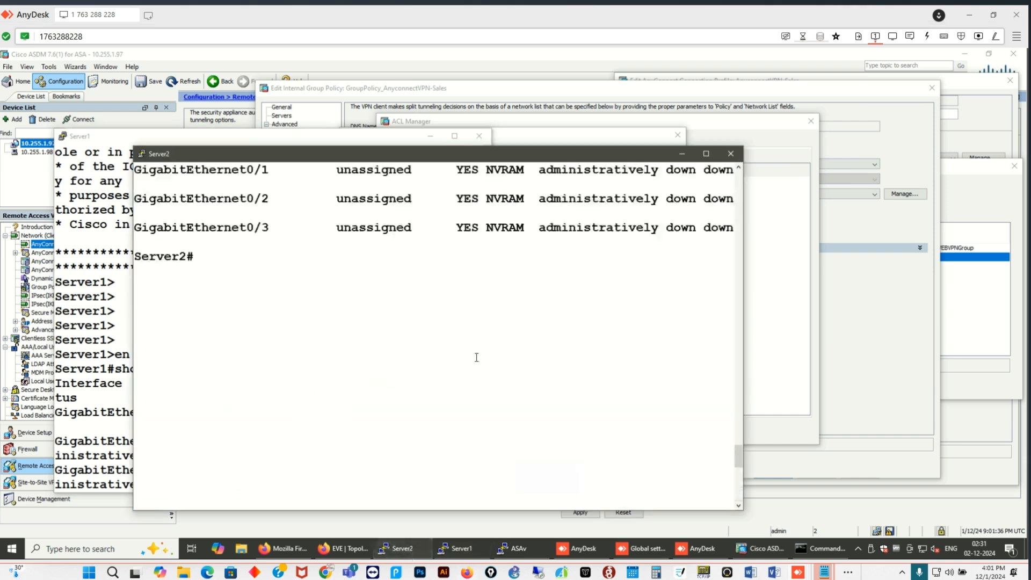
scroll(477, 356, "up", 7)
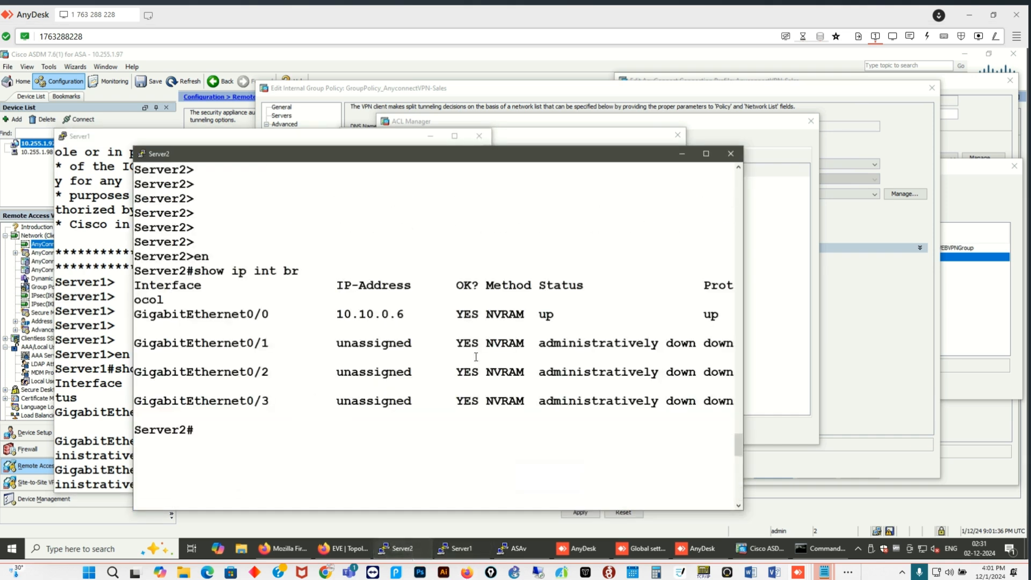
left_click(683, 154)
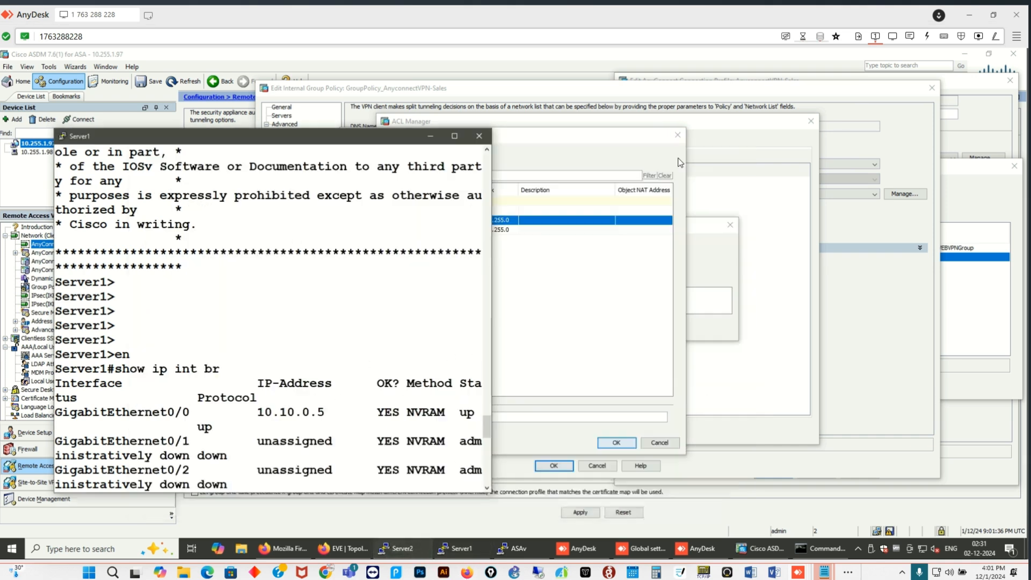
left_click(430, 136)
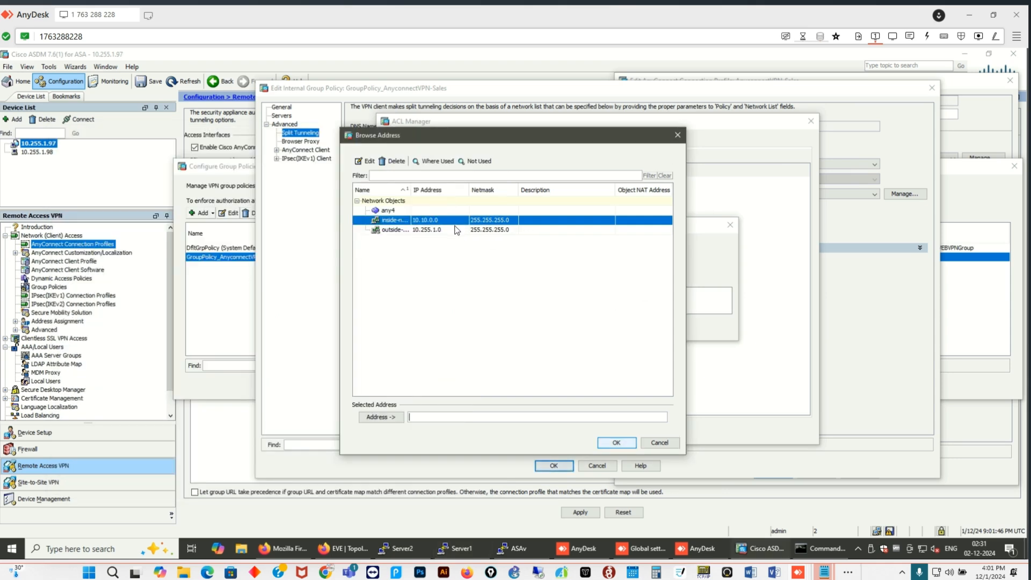
Complete the Corporate-Servers permit entry with address 10.10.0.0/24 and accept the ACL, group policy and AnyconnectVPN-Sales connection profile changes.
left_click(617, 442)
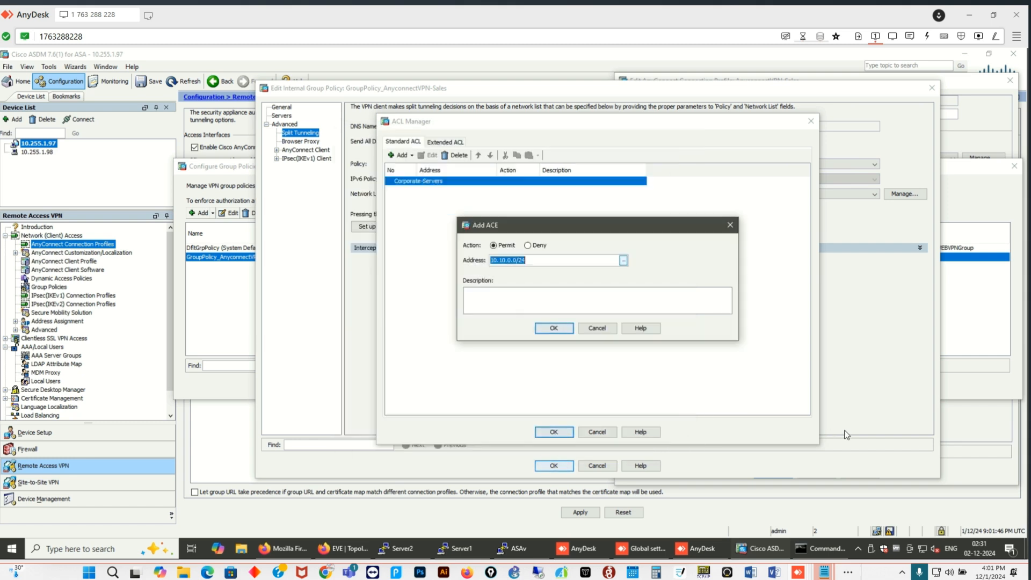
left_click(555, 328)
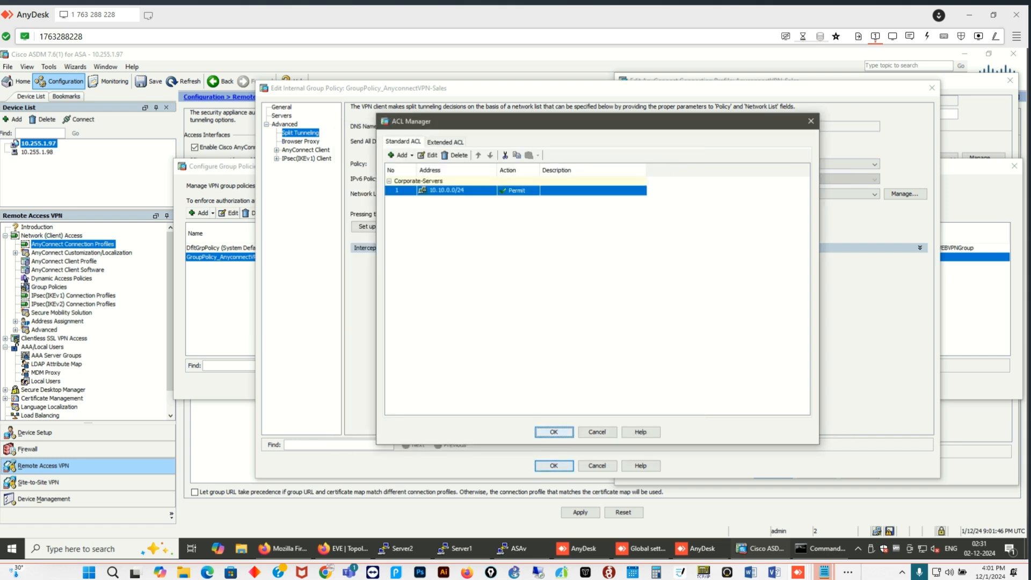
left_click(554, 432)
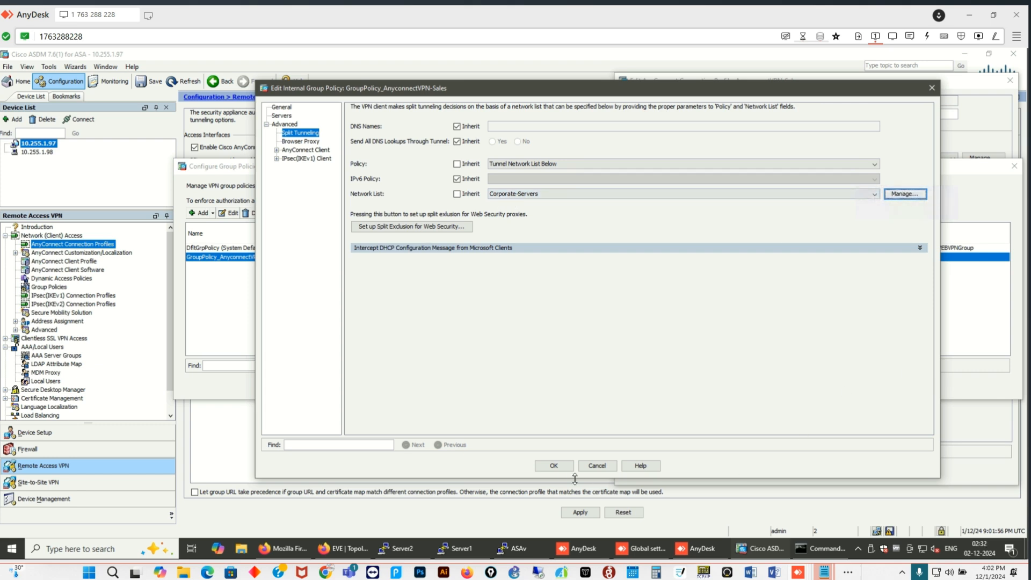
left_click(553, 466)
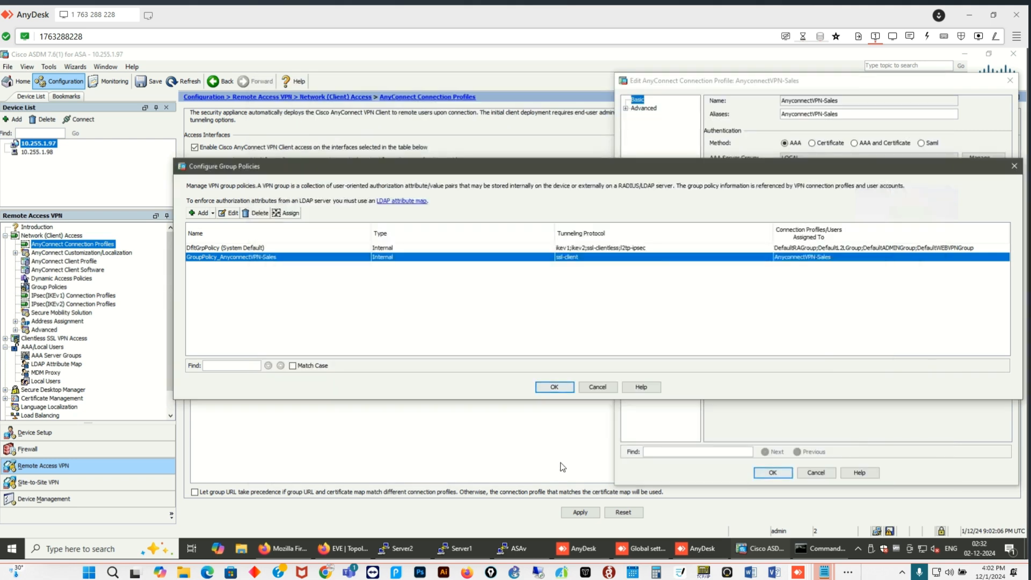
left_click(550, 388)
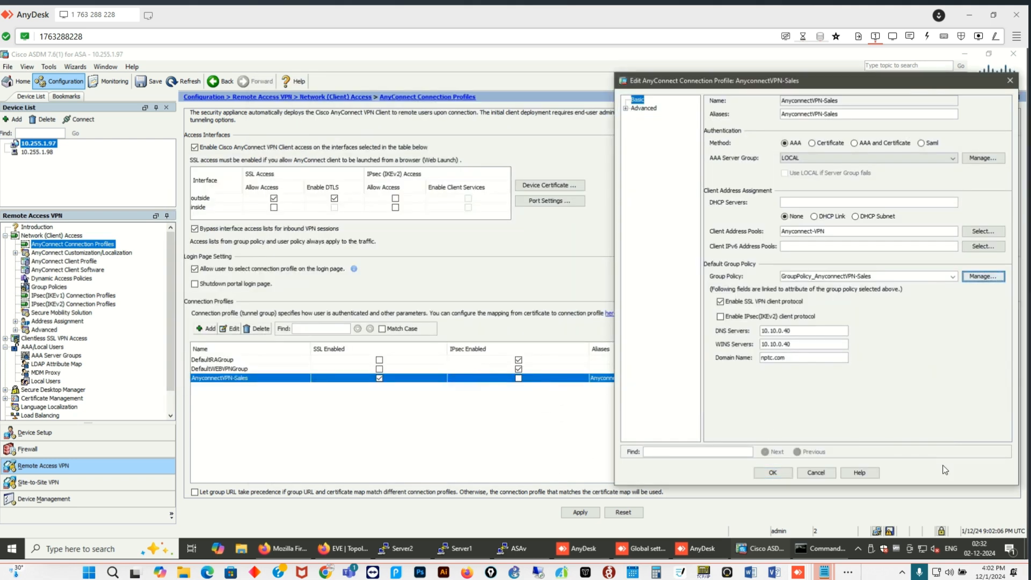
left_click(783, 473)
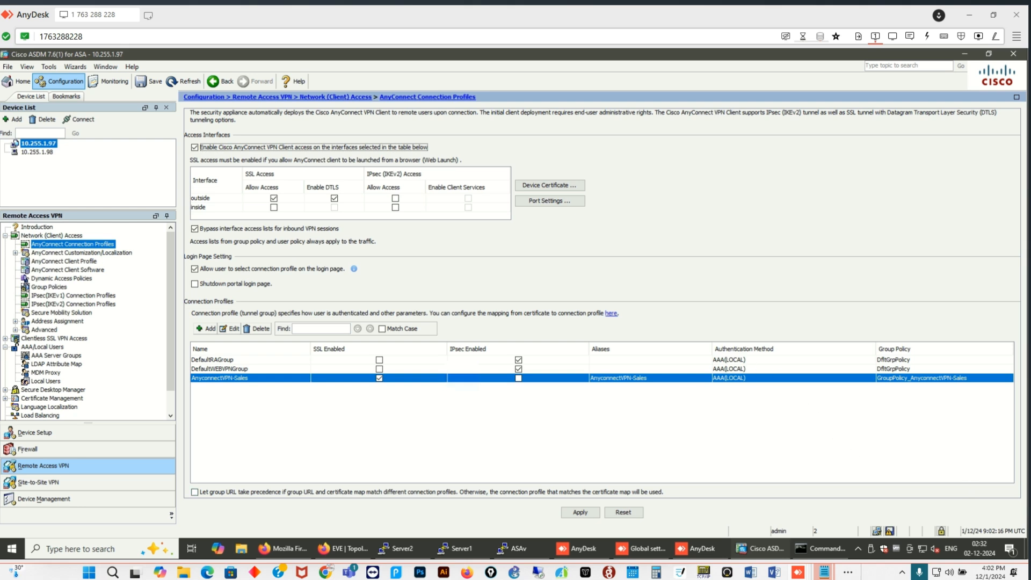
Mark up the connection profiles page with a check mark and the circled letters C and Gr, and clear the drawings.
left_click_drag(760, 149, 795, 212)
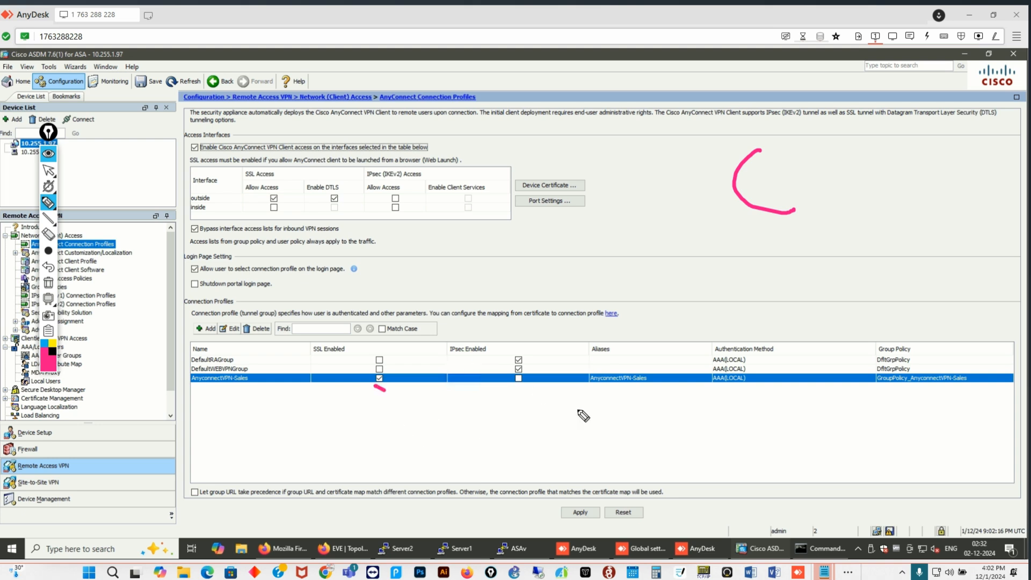
left_click_drag(375, 386, 477, 350)
mouse_move(799, 246)
left_mouse_down()
mouse_move(779, 252)
mouse_move(804, 316)
mouse_move(823, 327)
left_mouse_up()
mouse_move(840, 281)
left_mouse_down()
mouse_move(847, 322)
mouse_move(863, 261)
left_mouse_up()
mouse_move(709, 350)
left_mouse_down()
mouse_move(715, 369)
mouse_move(932, 396)
mouse_move(666, 445)
left_mouse_up()
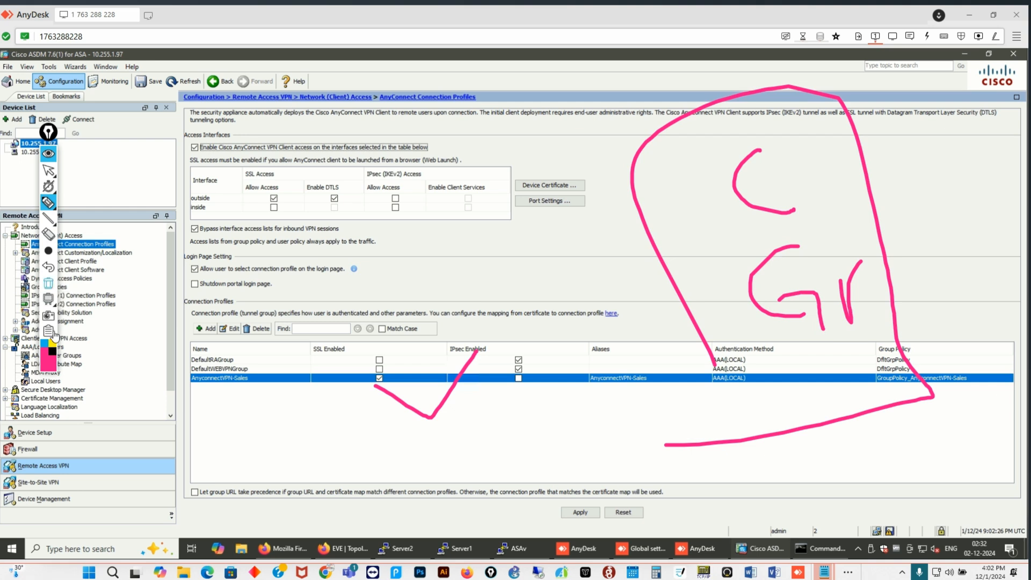
left_click(49, 283)
left_click(49, 330)
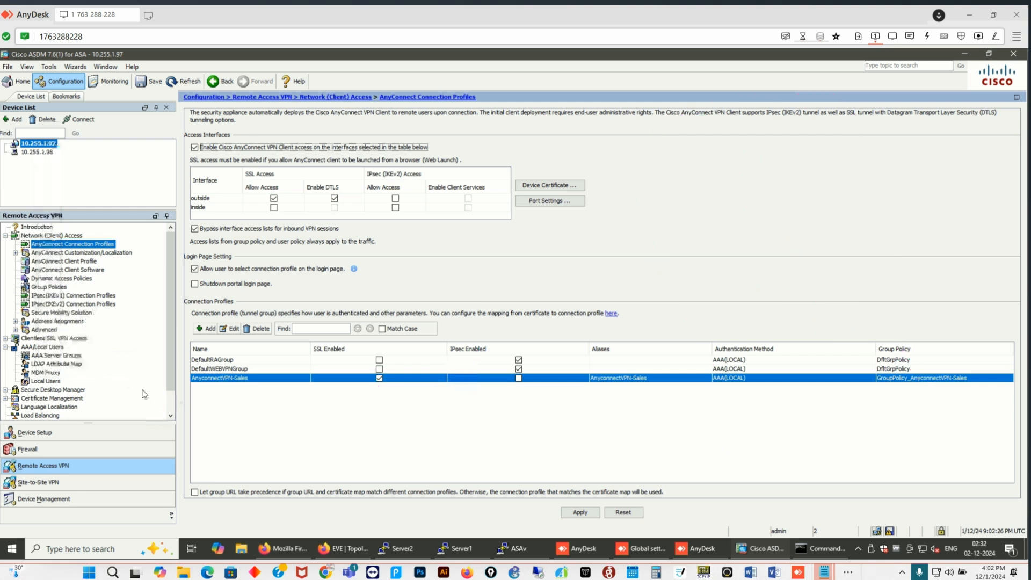
View the group policies and the general settings of GroupPolicy_AnyconnectVPN-Sales, and close them without changes.
left_click(59, 287)
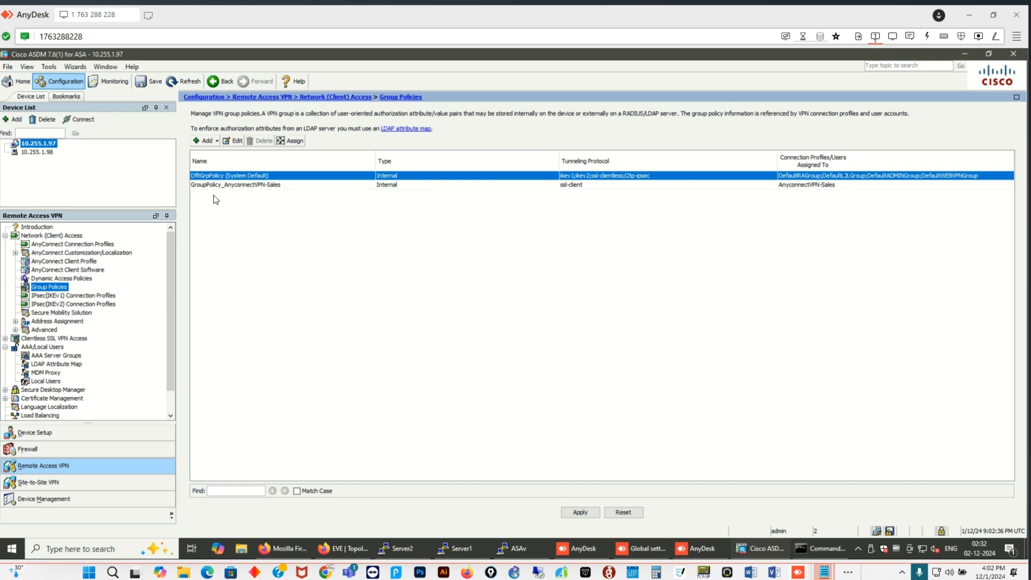
left_click(275, 186)
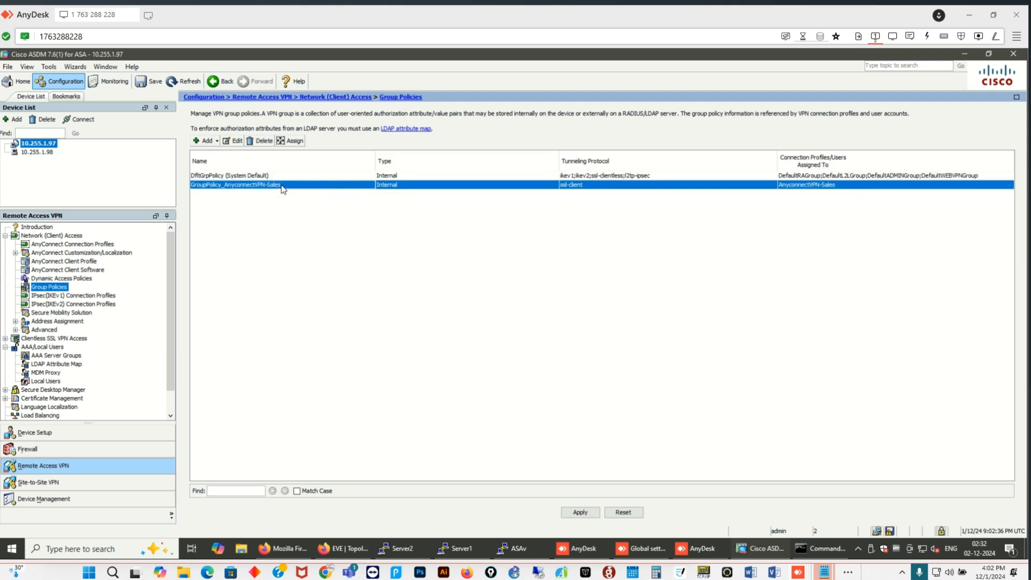
double_click(283, 186)
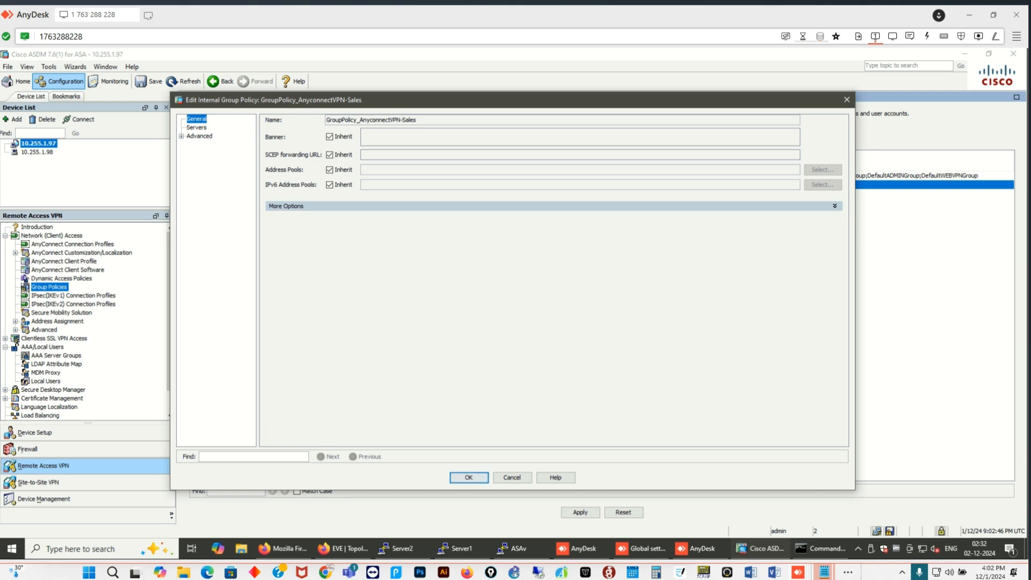
left_click(847, 100)
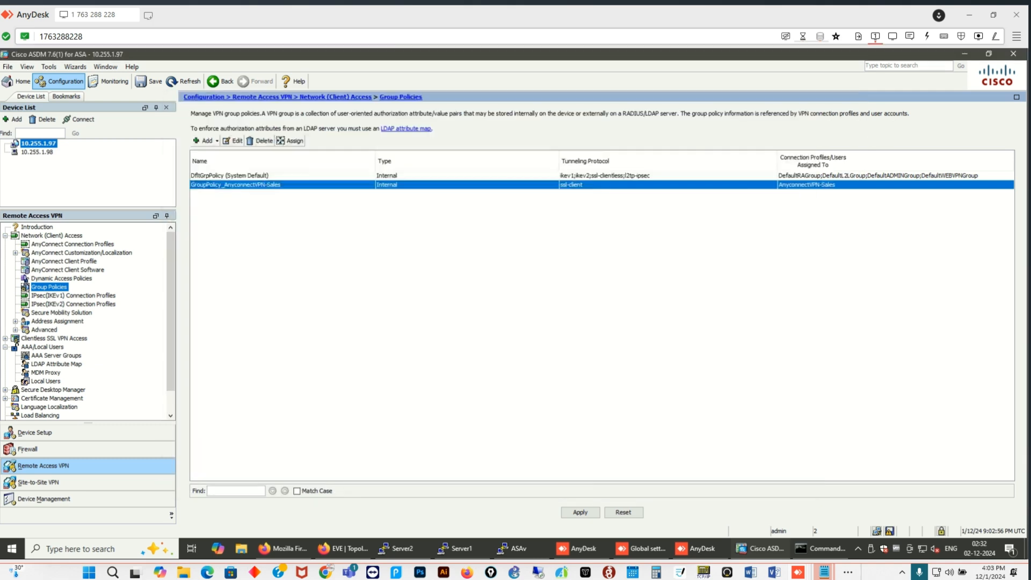
Open the local user admnVPN for editing and review its Clientless SSL VPN and AnyConnect Client settings.
left_click(52, 383)
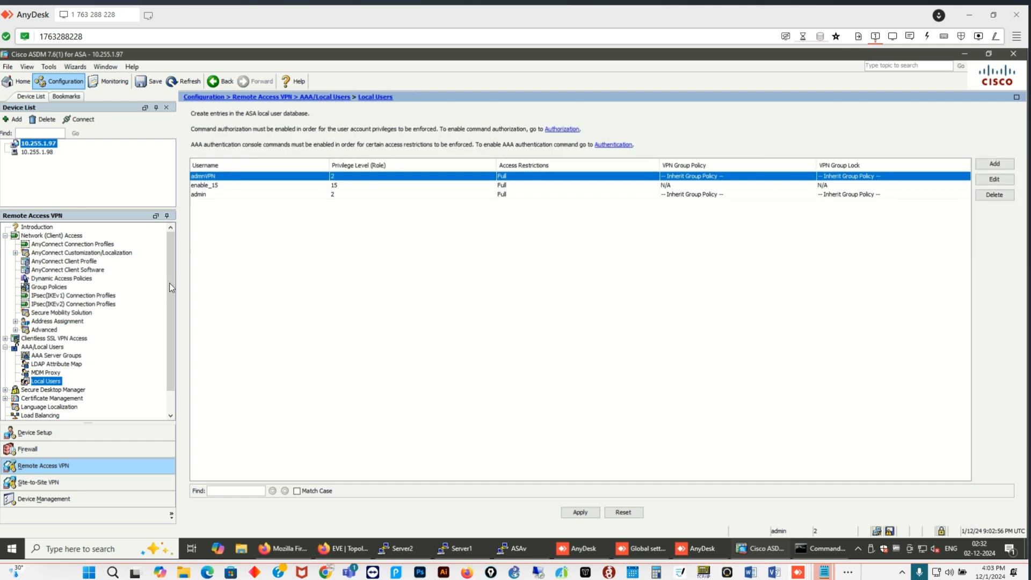
left_click(223, 176)
double_click(225, 178)
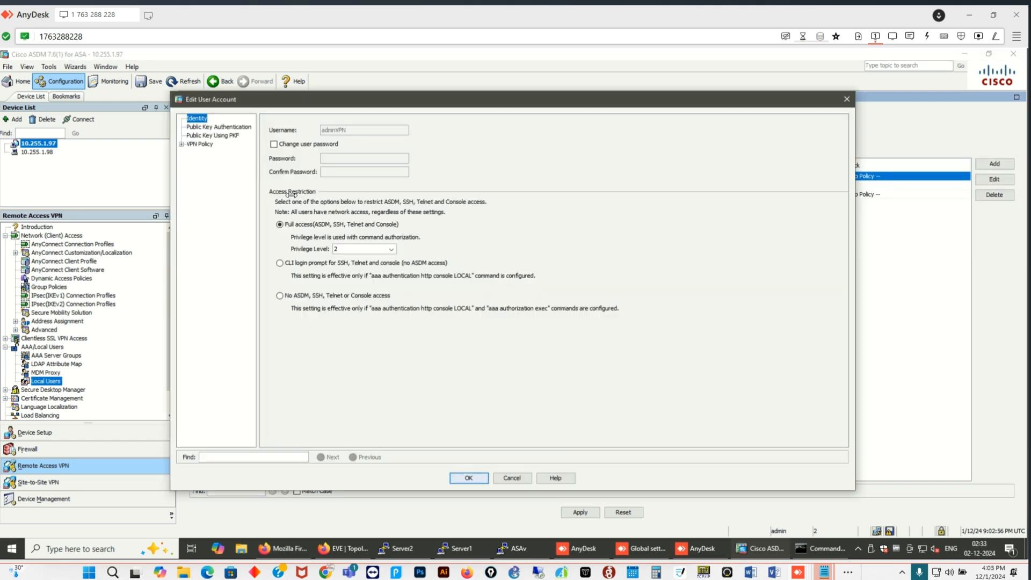
left_click(180, 145)
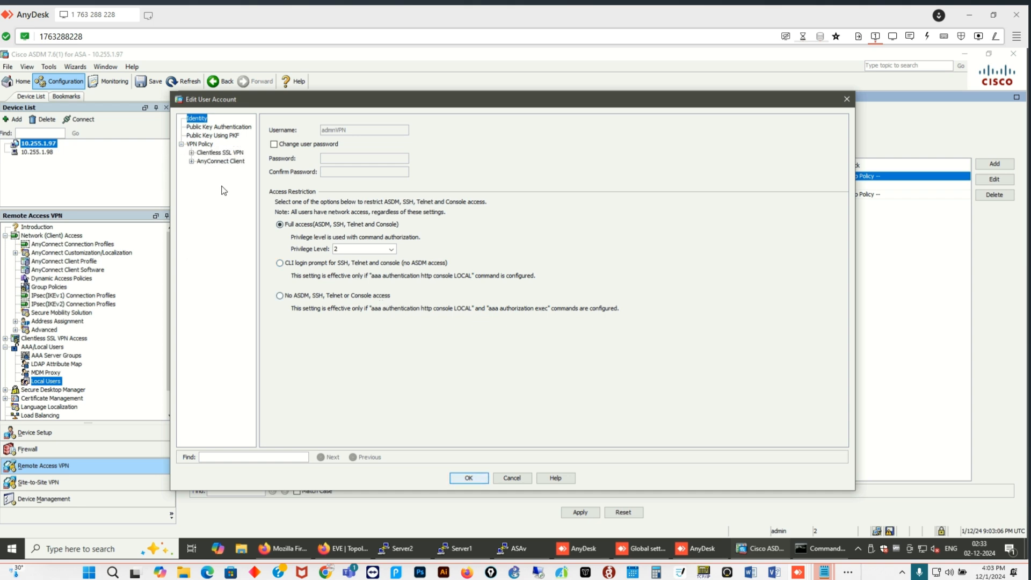
left_click(220, 153)
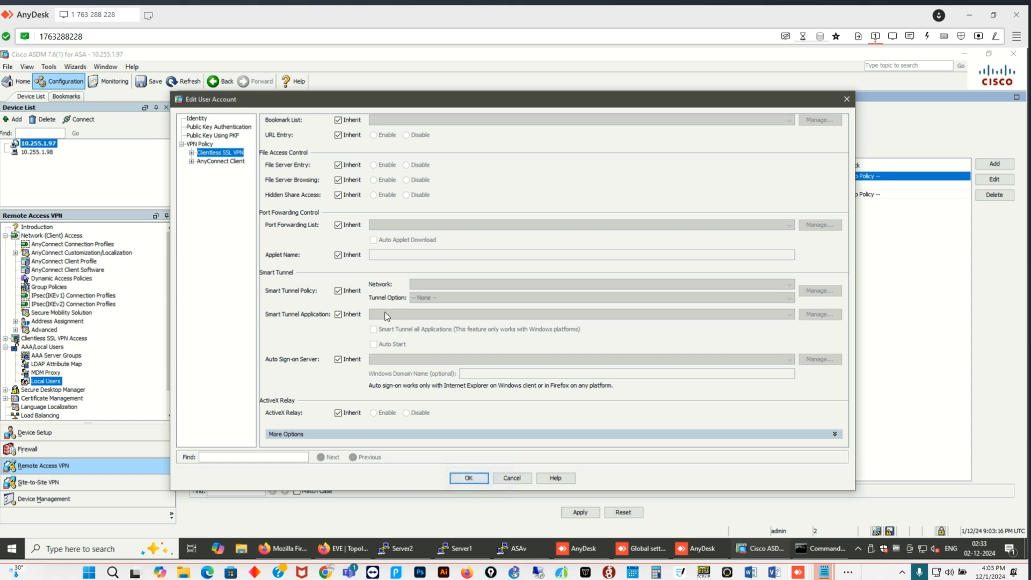
left_click(218, 161)
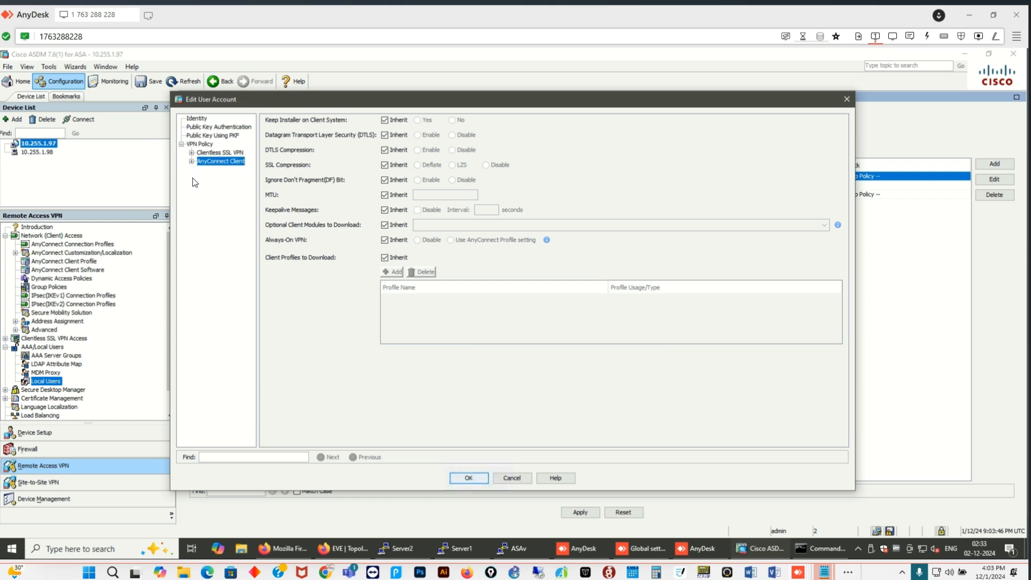
In the user's VPN policy, stop inheriting and use group policy GroupPolicy_AnyconnectVPN-Sales and connection profile lock AnyconnectVPN-Sales.
left_click(200, 145)
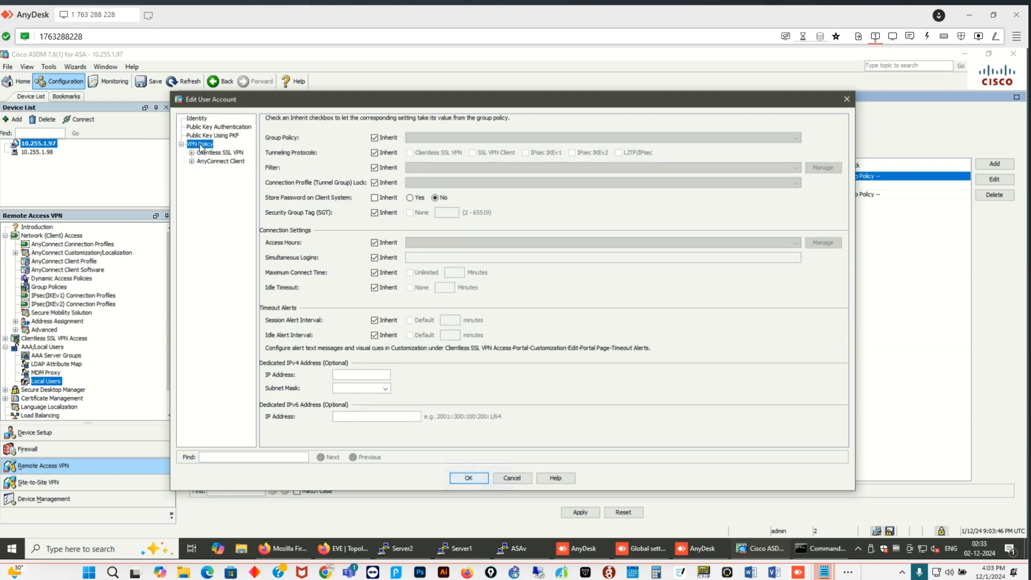
left_click(375, 138)
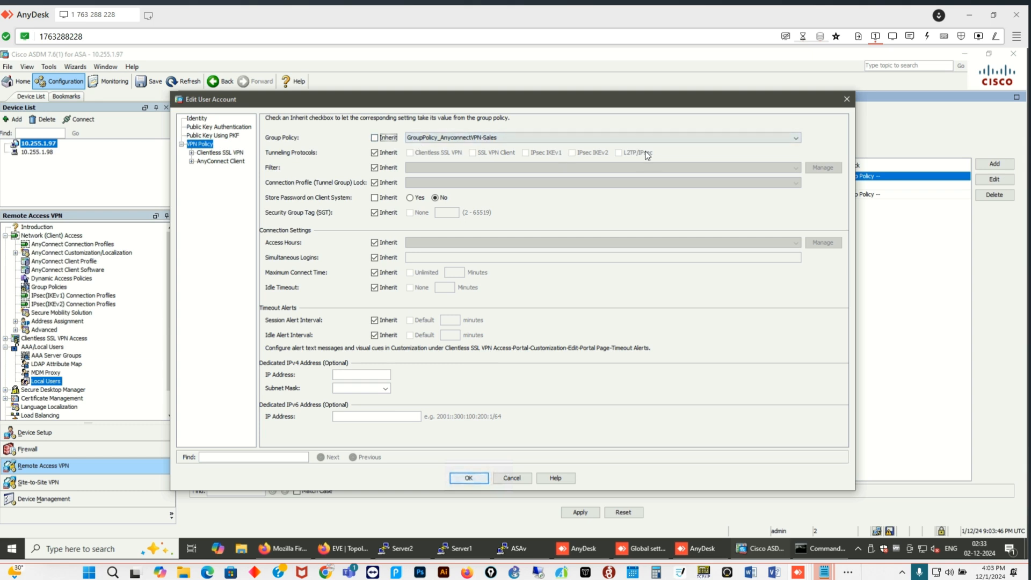
left_click(375, 183)
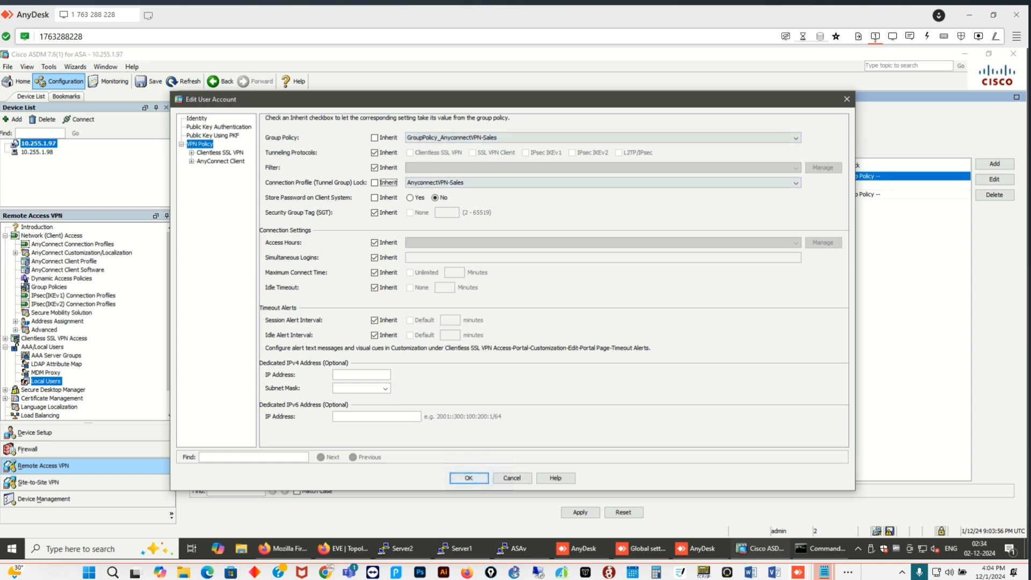
Circle and link the chosen group policy and connection profile lock, sketch C and G beside them, and clear the drawings.
left_click(491, 572)
mouse_move(554, 271)
left_mouse_down()
mouse_move(573, 293)
mouse_move(619, 294)
left_mouse_up()
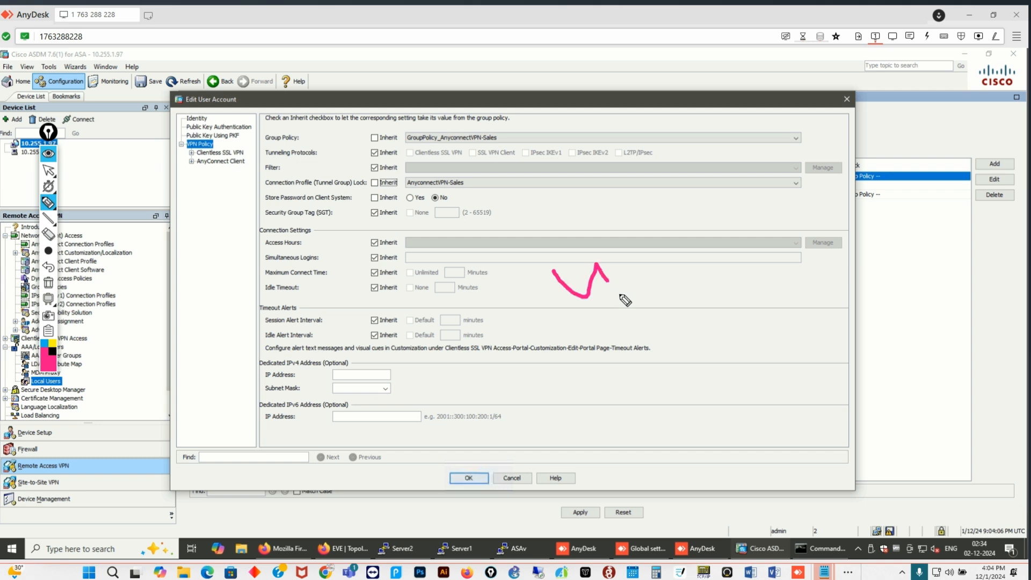
left_click(618, 264)
mouse_move(494, 185)
left_mouse_down()
mouse_move(417, 161)
mouse_move(401, 193)
mouse_move(485, 200)
mouse_move(435, 163)
mouse_move(419, 129)
mouse_move(403, 134)
mouse_move(497, 119)
mouse_move(534, 153)
mouse_move(486, 187)
left_mouse_up()
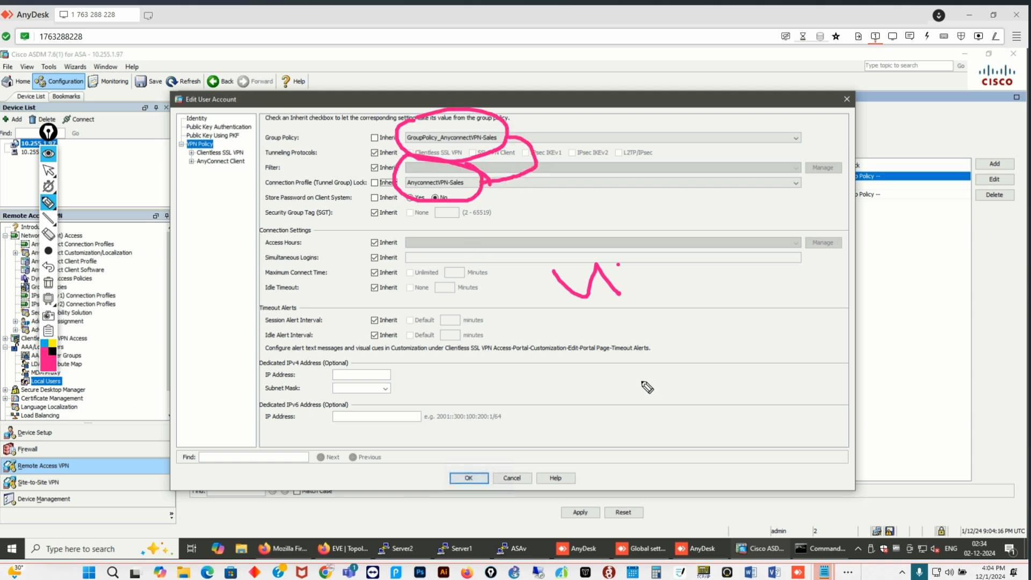
left_click_drag(756, 172, 783, 243)
mouse_move(770, 317)
left_mouse_down()
mouse_move(733, 371)
mouse_move(776, 378)
mouse_move(816, 413)
left_mouse_up()
mouse_move(794, 232)
left_mouse_down()
mouse_move(961, 249)
mouse_move(842, 392)
left_mouse_up()
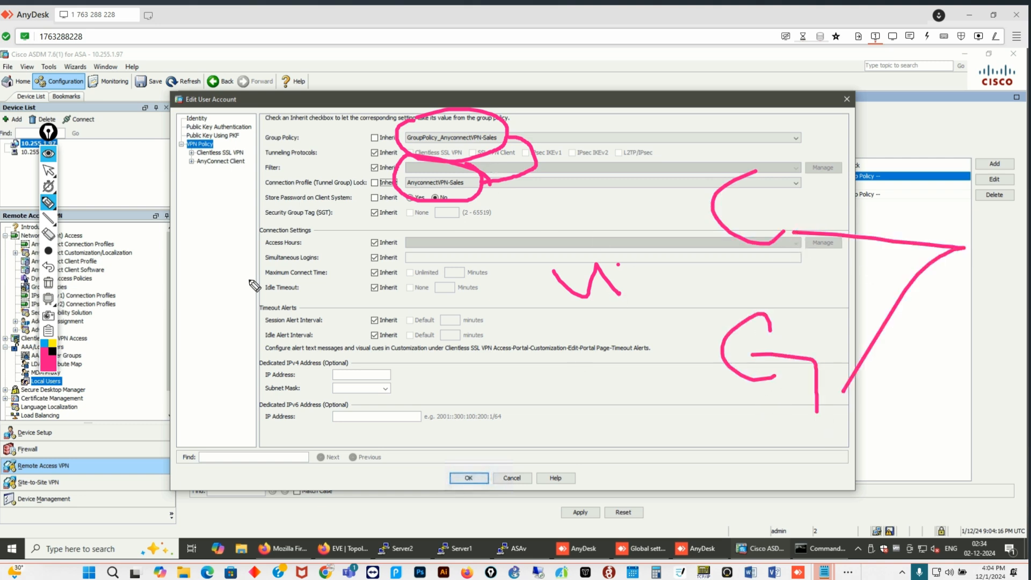
left_click(48, 283)
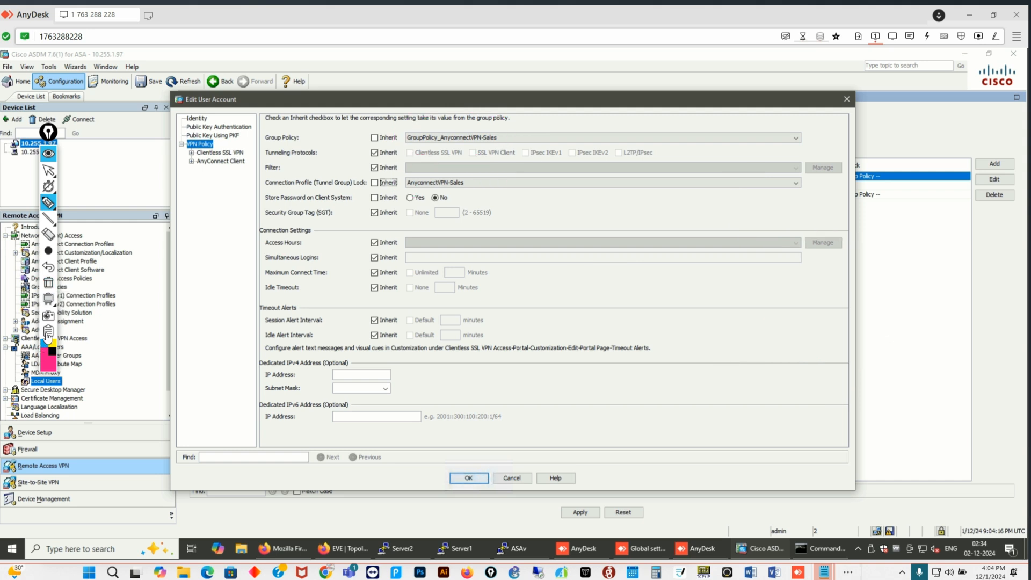
right_click(49, 363)
left_click(86, 362)
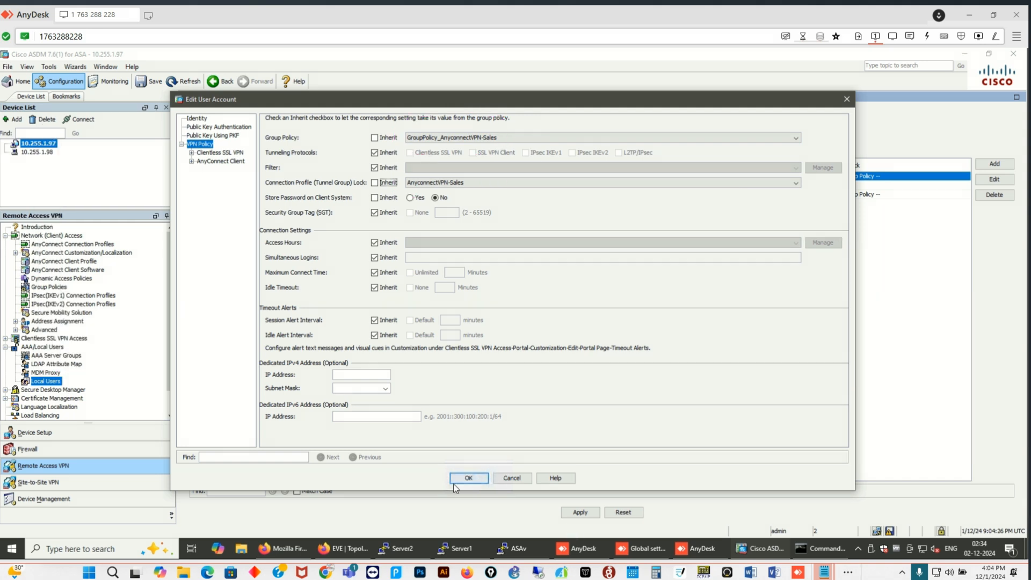
Confirm the VPN policy, reopen user admnVPN and try each access restriction option, finishing on Full access.
left_click(456, 481)
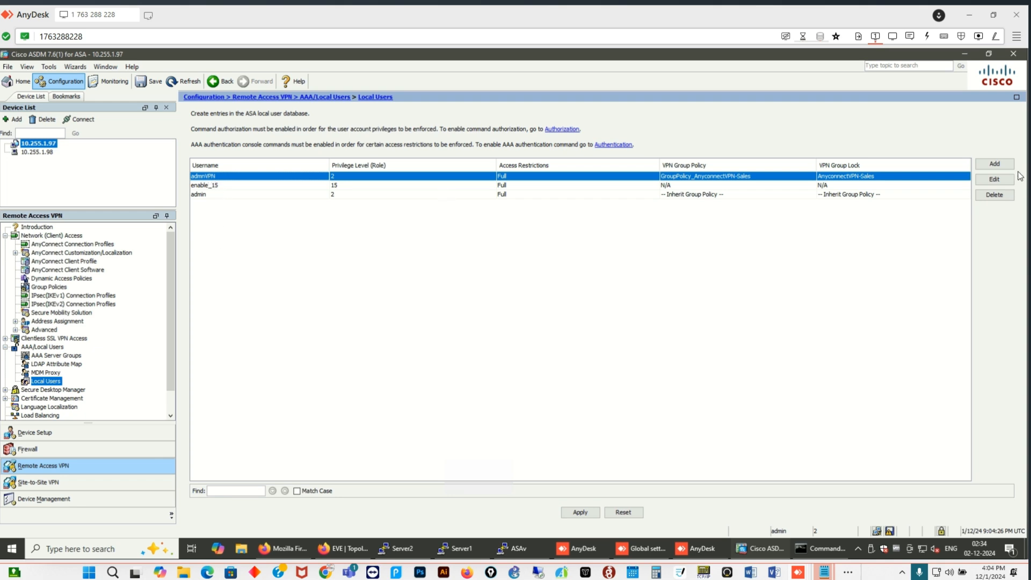
left_click(994, 180)
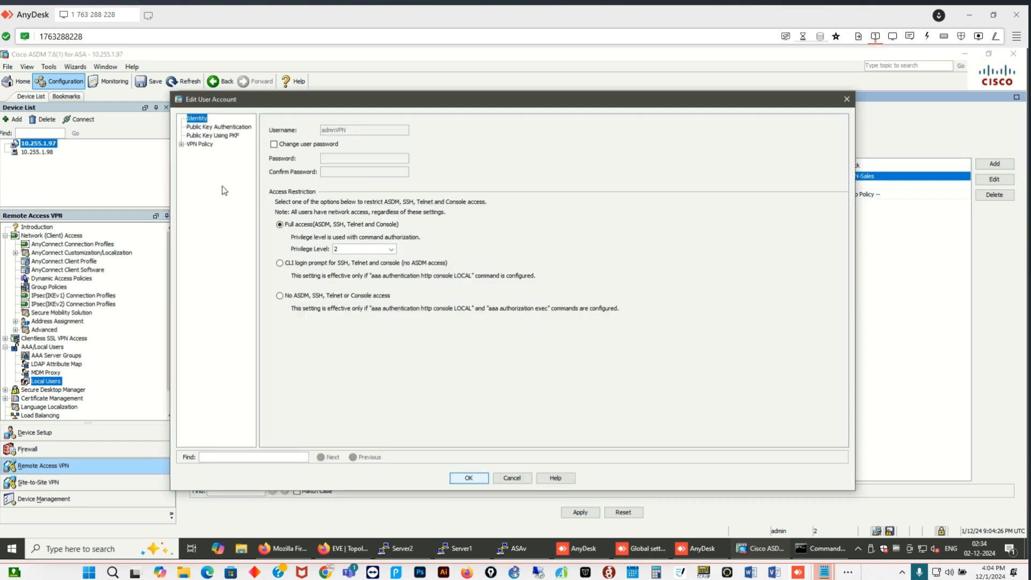
left_click(279, 296)
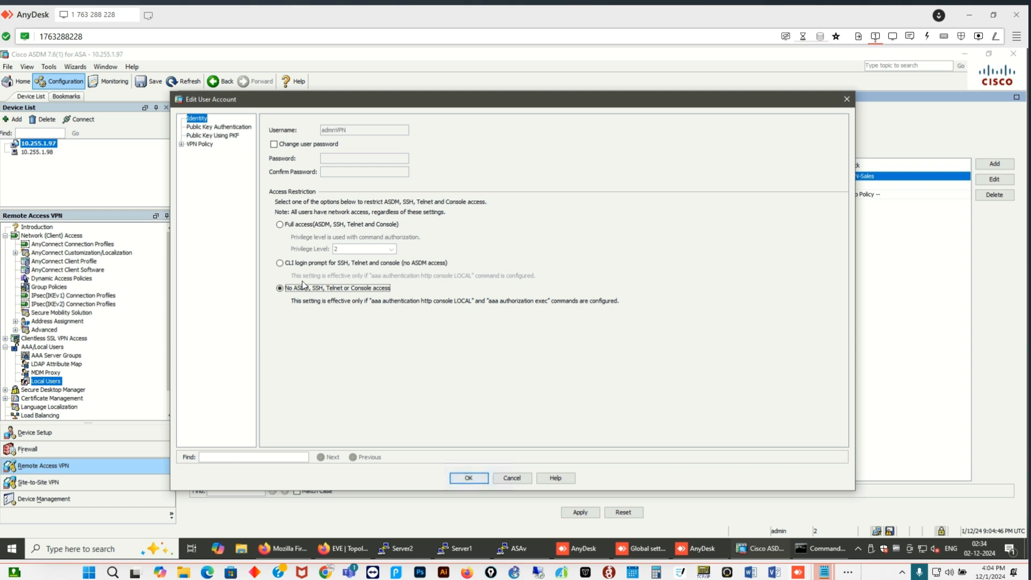
left_click(280, 263)
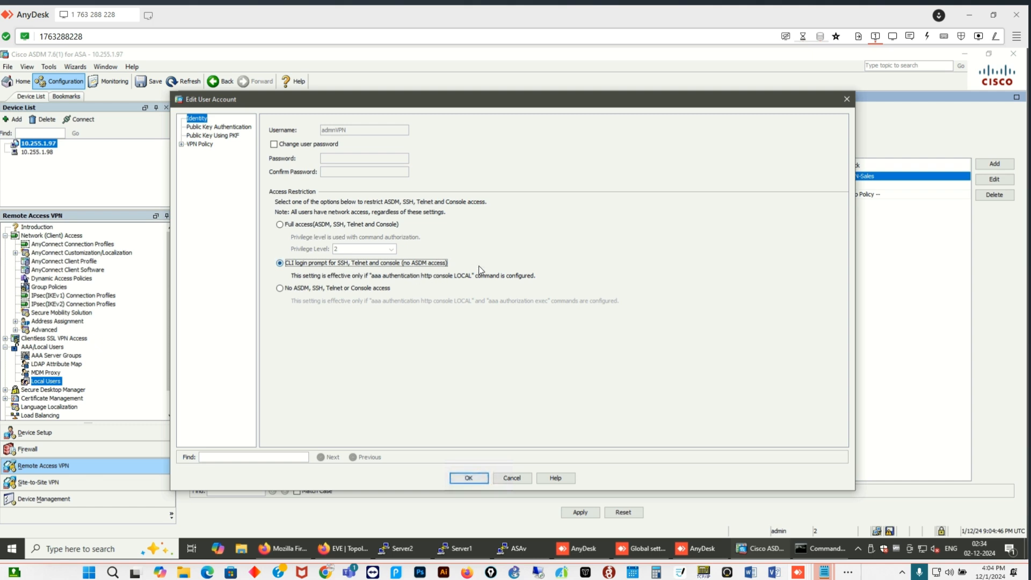
left_click(280, 225)
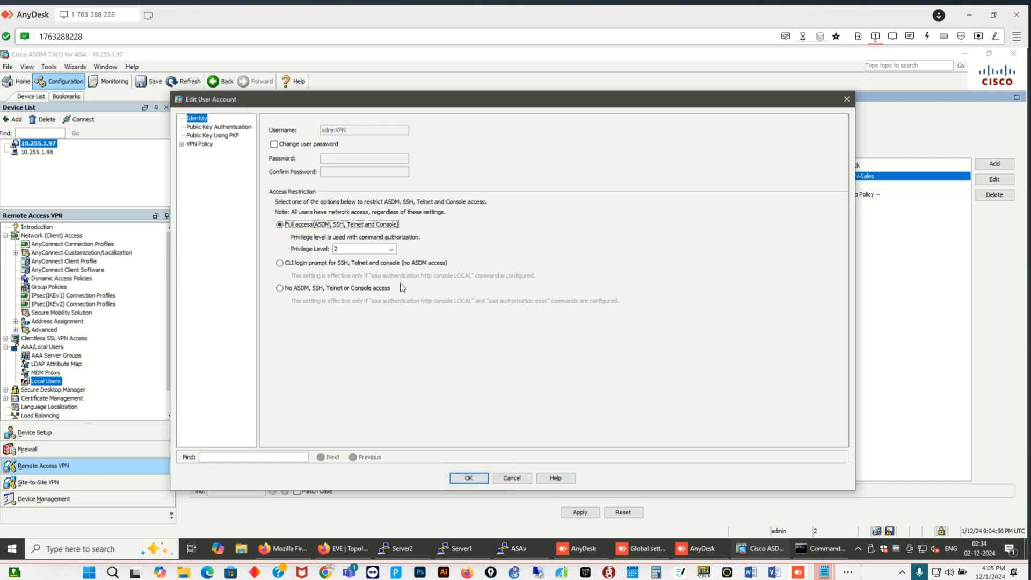
Set the privilege level for user admnVPN's full access to 15.
left_click(391, 249)
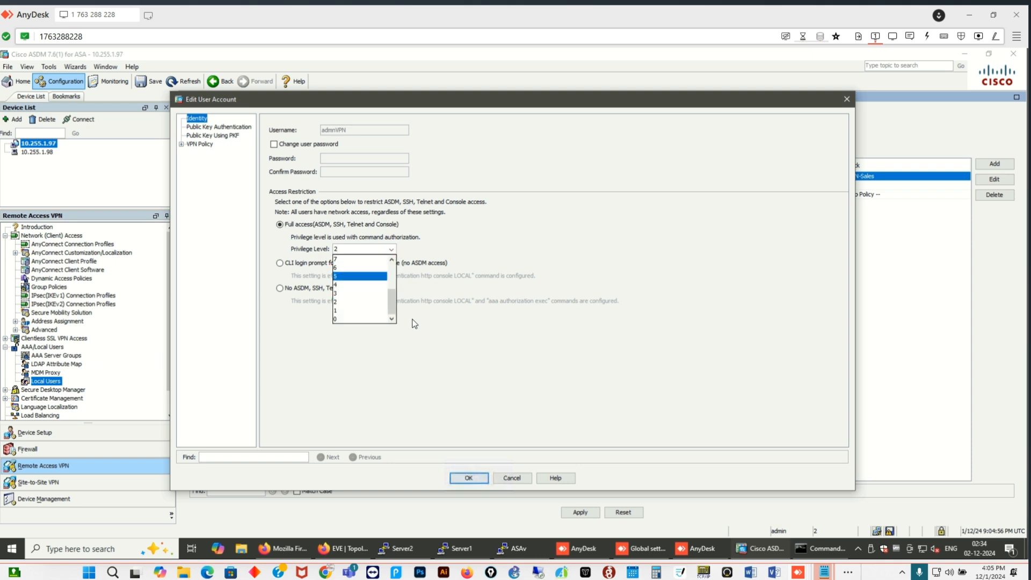
left_click(383, 294)
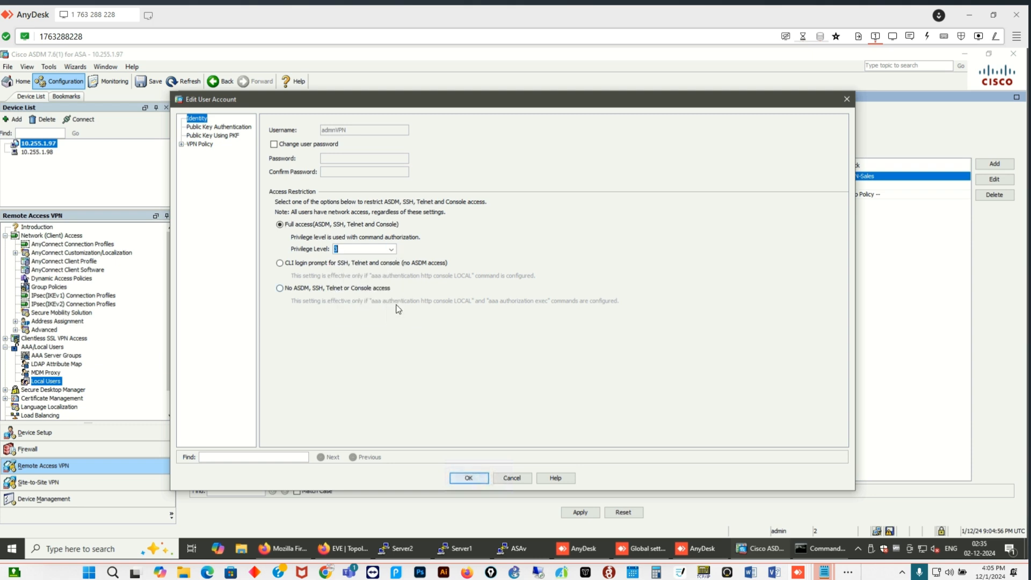
left_click(391, 249)
scroll(337, 267, "up", 3)
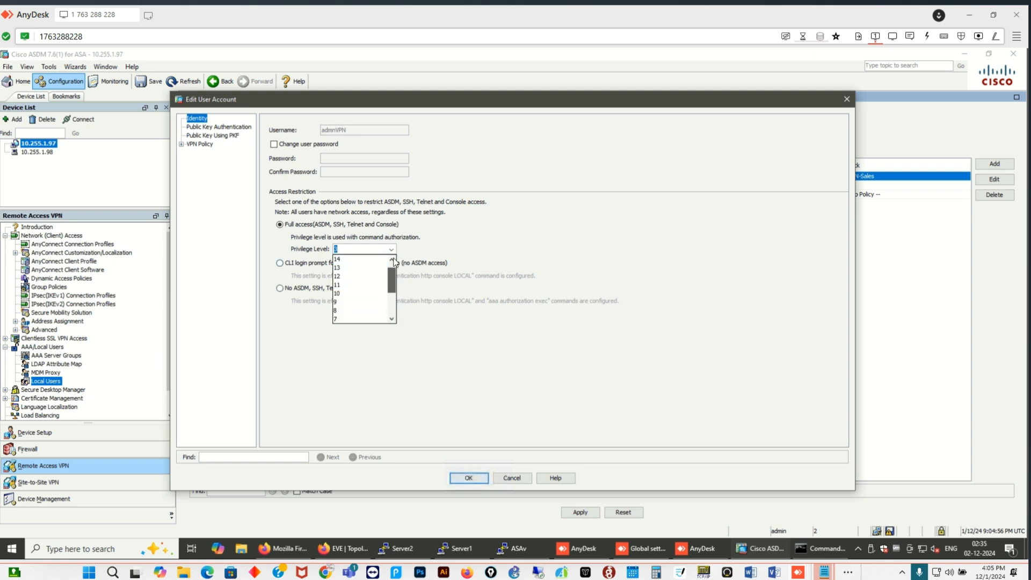
left_click(344, 262)
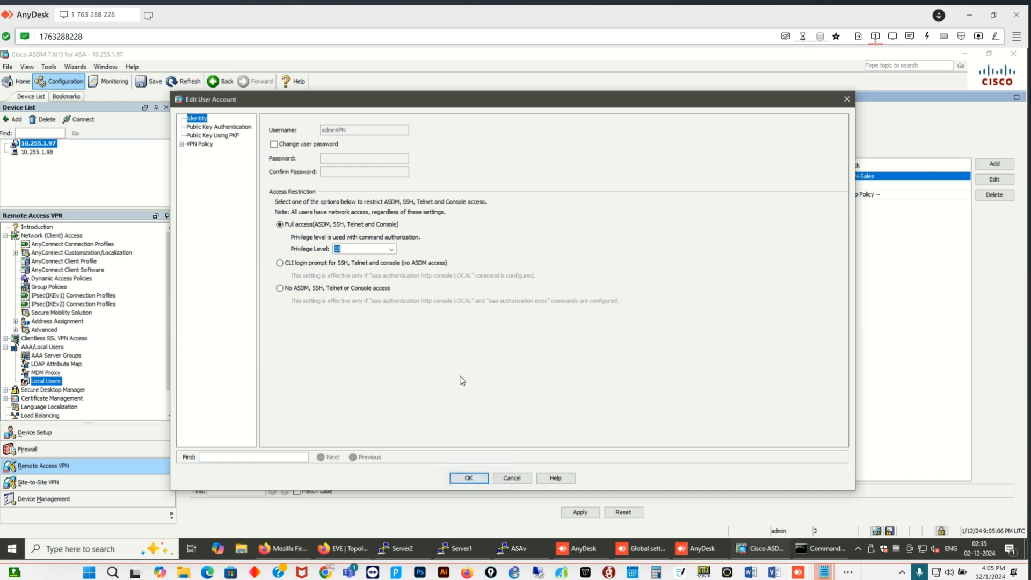
Enable changing the user's password, try to save a new password with its confirmation, and dismiss the error.
left_click(274, 145)
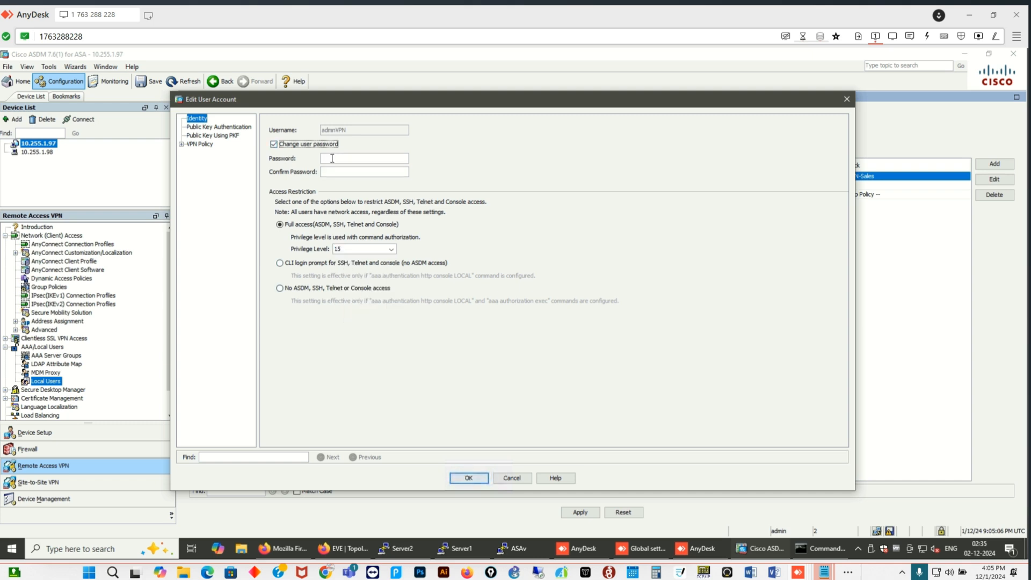
left_click(335, 162)
left_click(466, 478)
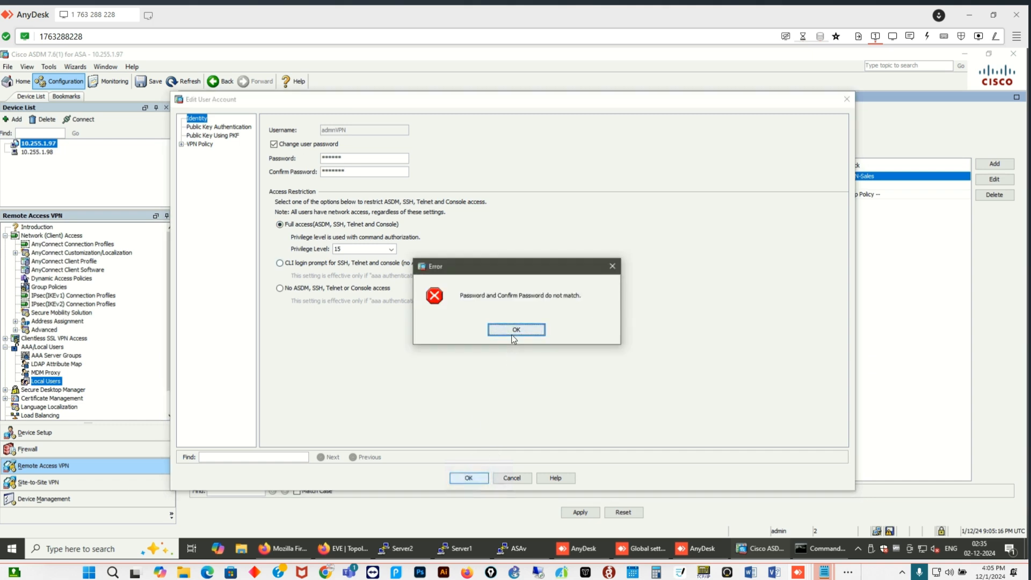
left_click(514, 336)
Re-enter the account password and its confirmation for user admnVPN and save the account.
left_click_drag(353, 159, 321, 160)
key("BackSpace")
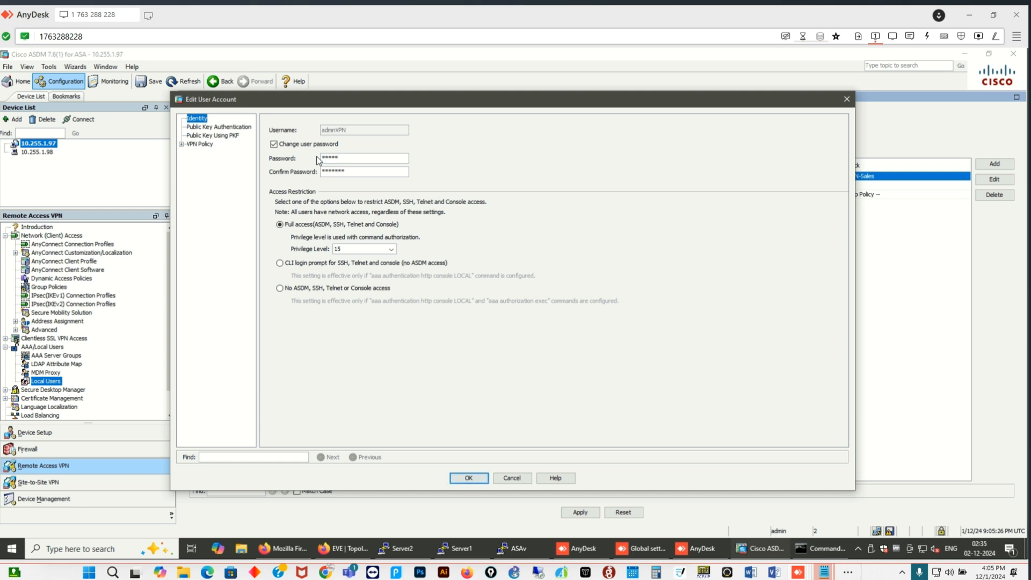
key("BackSpace")
key("BackSpace")
key("BackSpace")
key("BackSpace")
type("*****")
key("BackSpace")
key("BackSpace")
key("BackSpace")
key("BackSpace")
key("BackSpace")
key("BackSpace")
type("******")
left_click(460, 477)
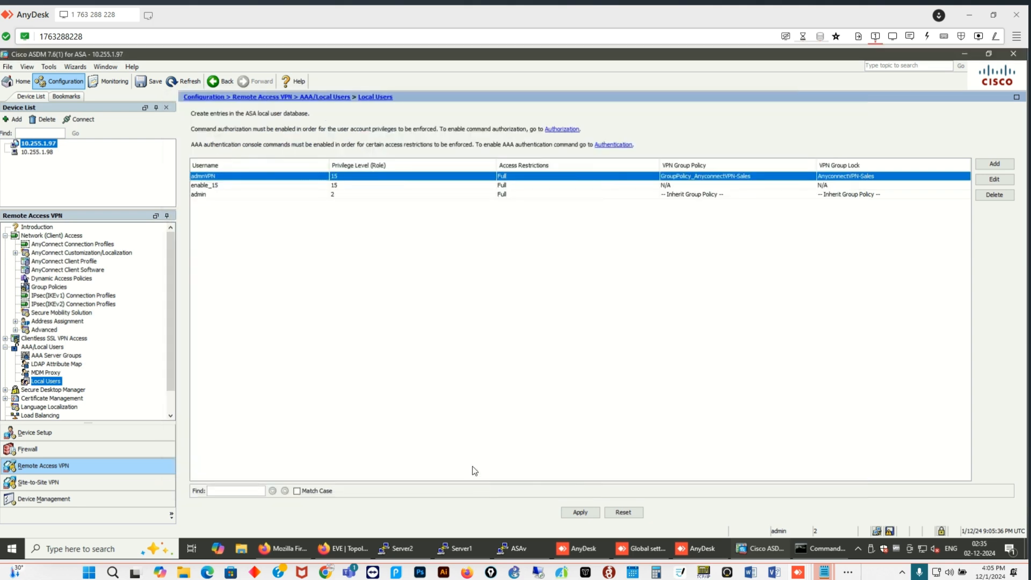
Apply the pending configuration to the ASA, dismiss the command report and minimise ASDM.
left_click(580, 512)
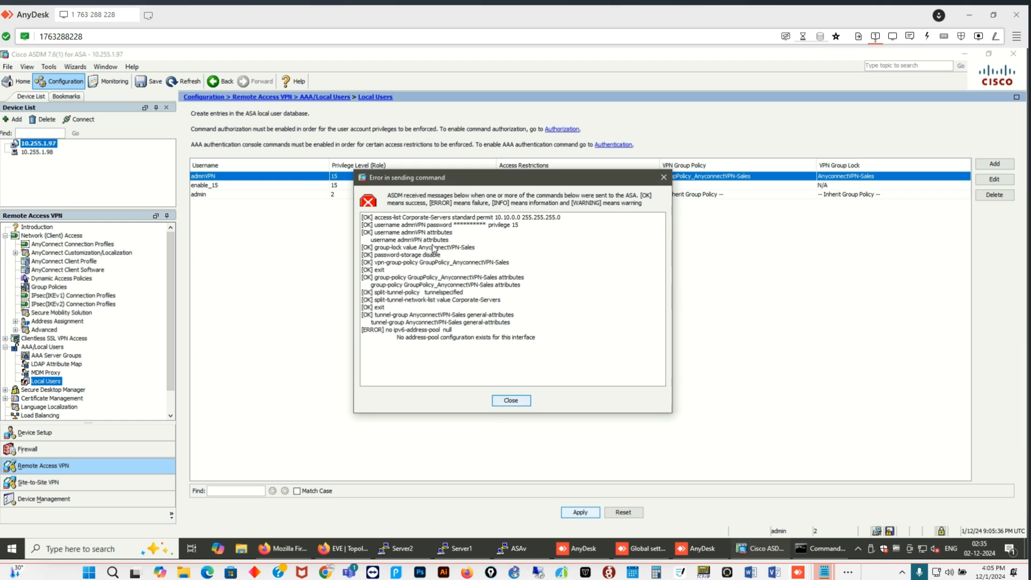
left_click(515, 407)
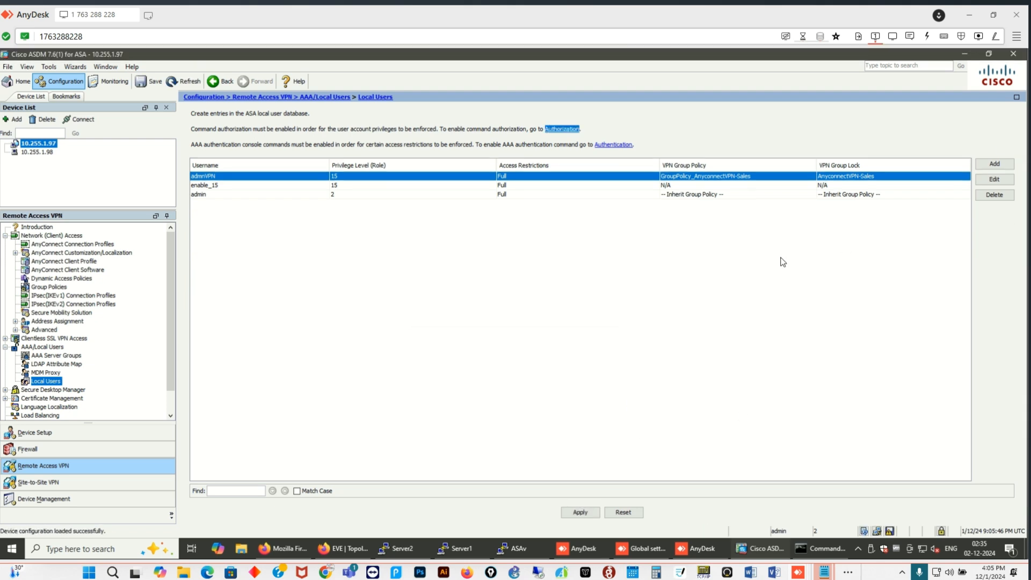
left_click(964, 54)
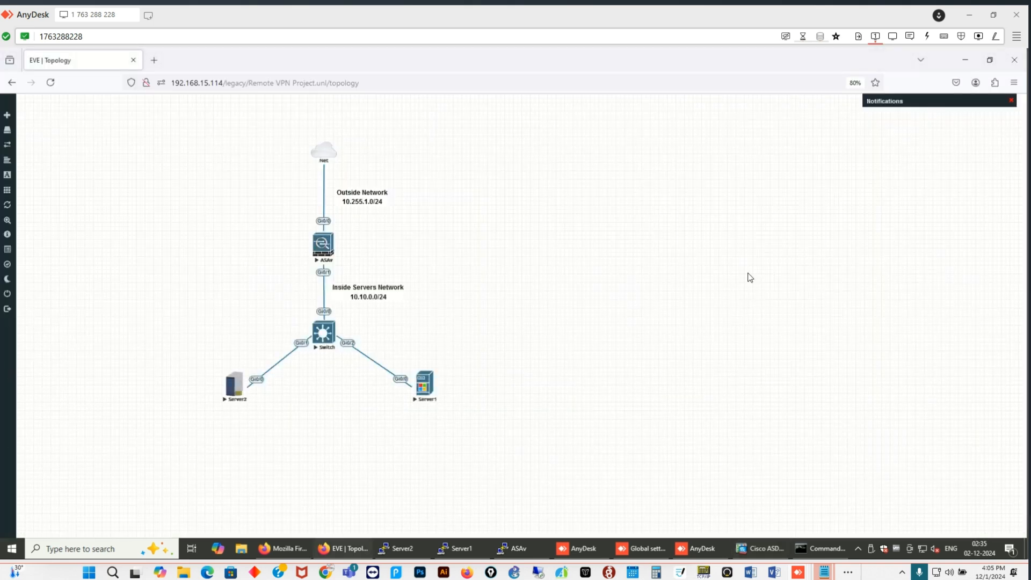
Open the Cisco AnyConnect Secure Mobility Client and move its window clear of the topology diagram.
left_click(859, 550)
left_click(869, 506)
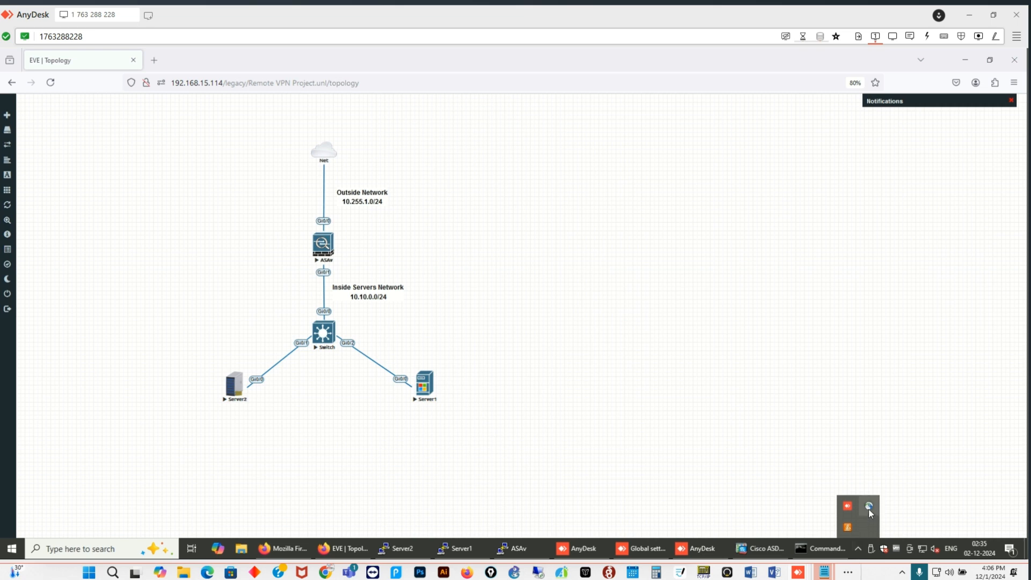
left_click_drag(398, 275, 821, 294)
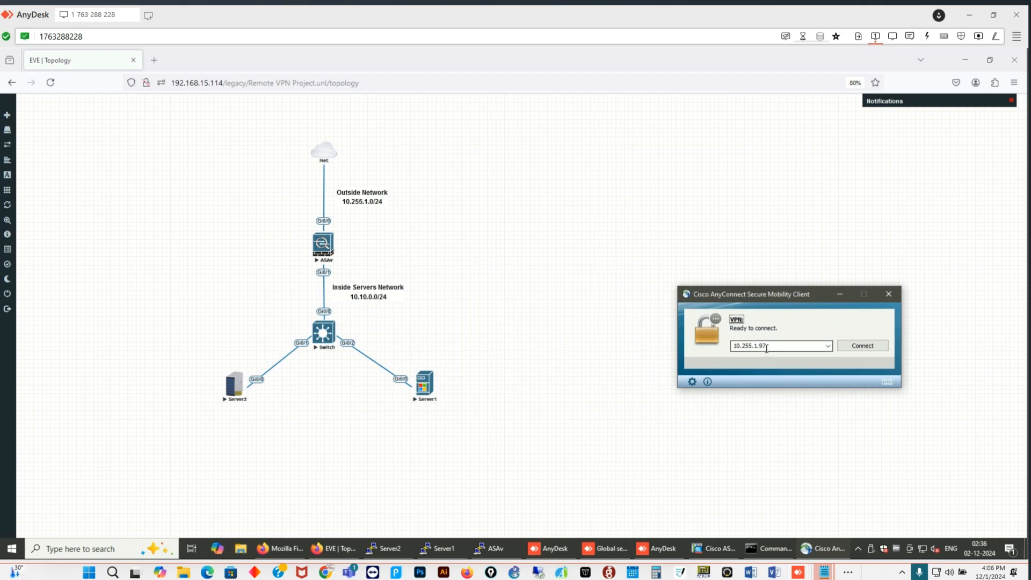
In the ASAv console, run show ip add and highlight the outside interface's IP address.
left_click(488, 548)
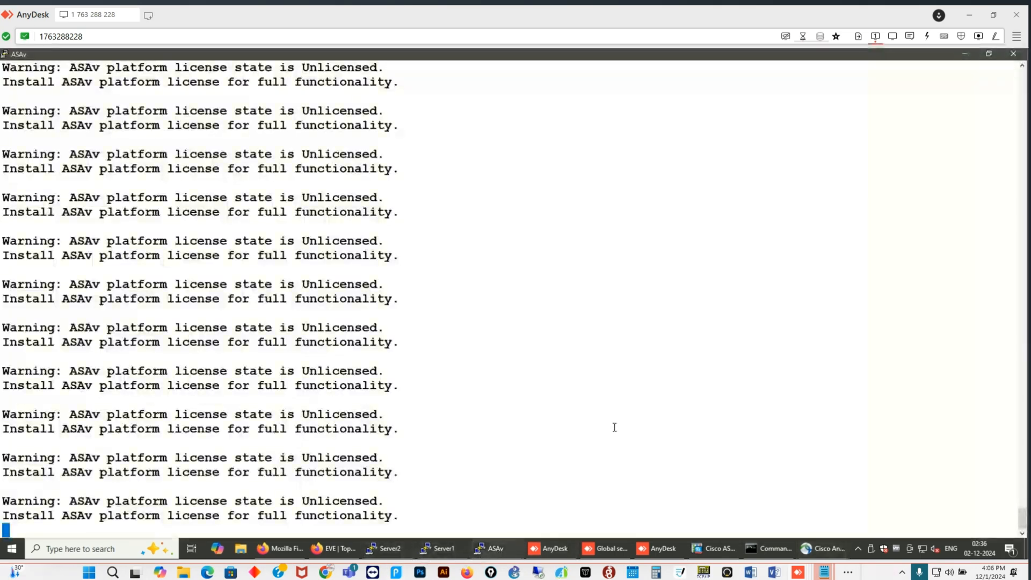
key("Return")
key("Return")
key("Return")
type("show int")
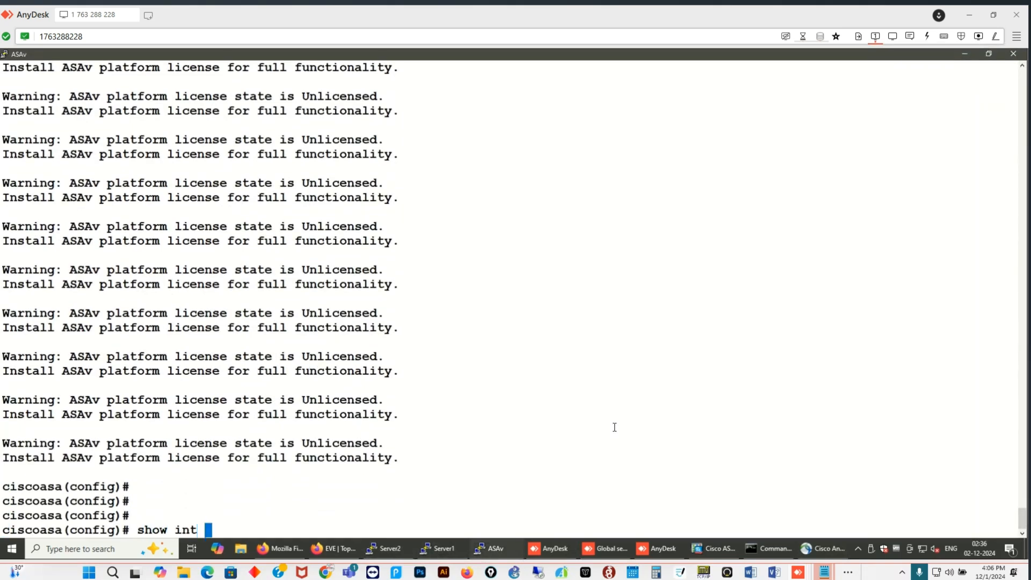
key("BackSpace")
key("BackSpace")
key("BackSpace")
key("BackSpace")
type("ip add")
key("Return")
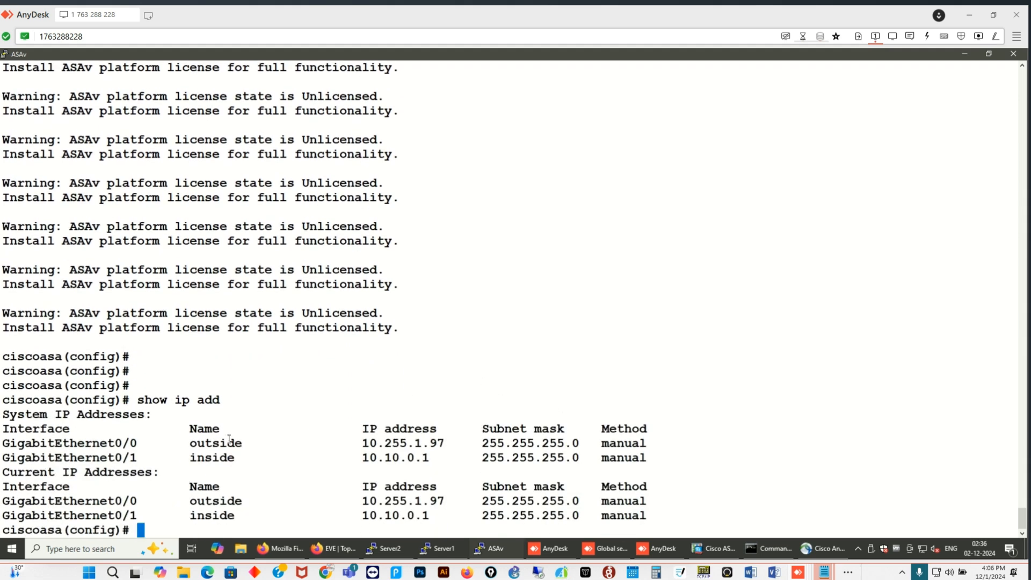
left_click_drag(228, 443, 444, 444)
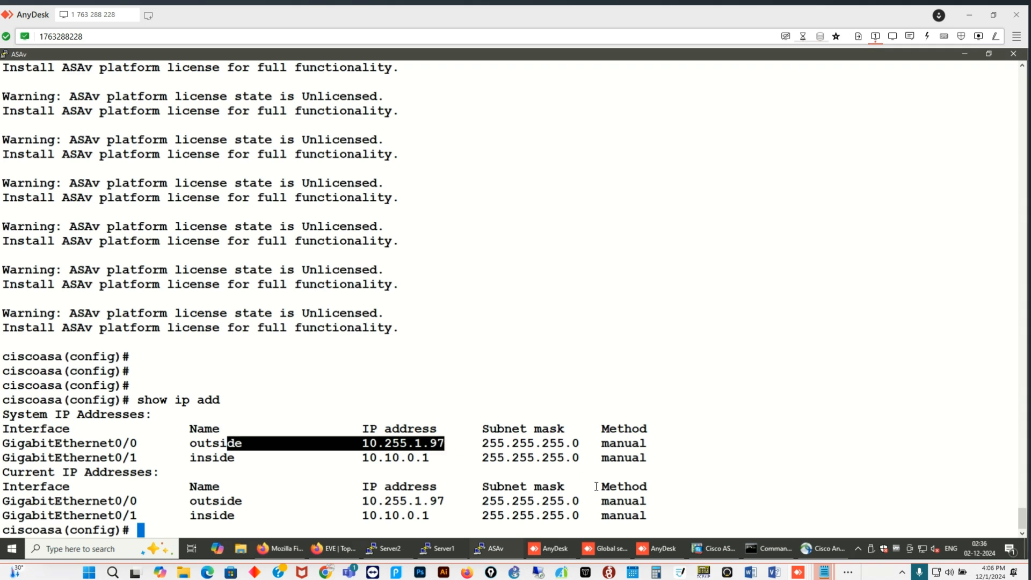
Return to the AnyConnect client, start a connection to 10.255.1.97 and accept the untrusted server certificate.
left_click(822, 549)
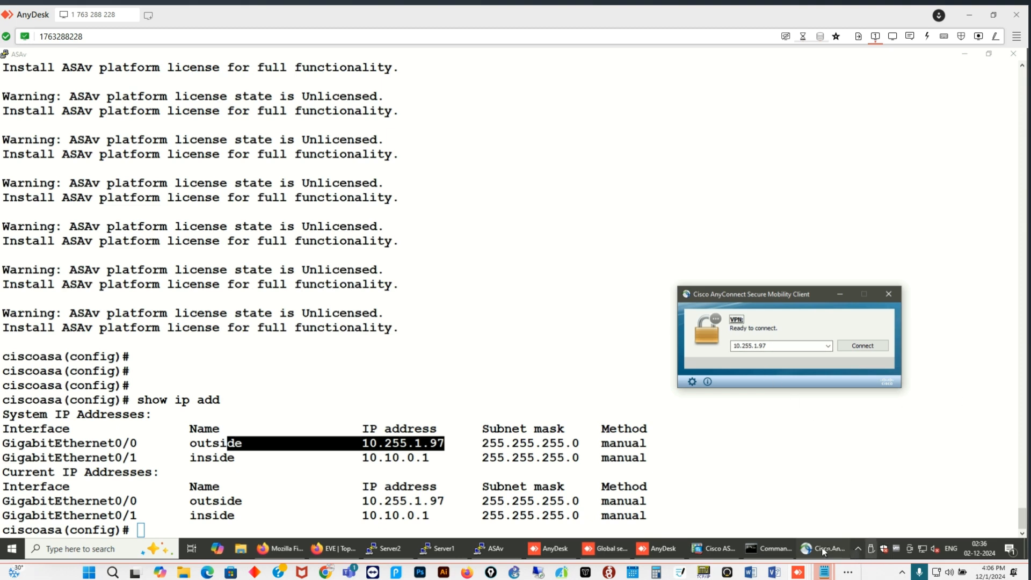
left_click(859, 551)
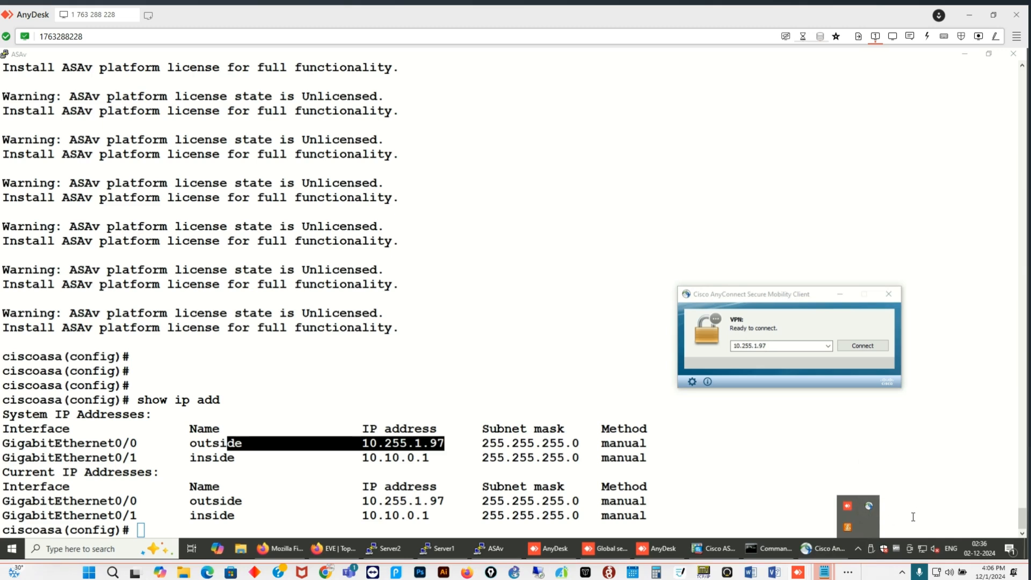
left_click(900, 447)
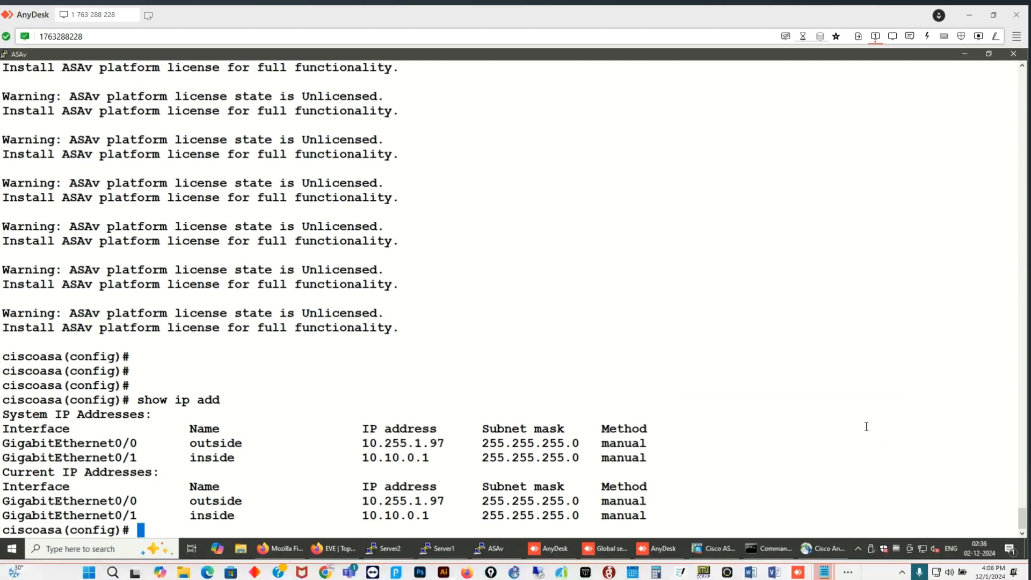
left_click(827, 549)
left_click(860, 346)
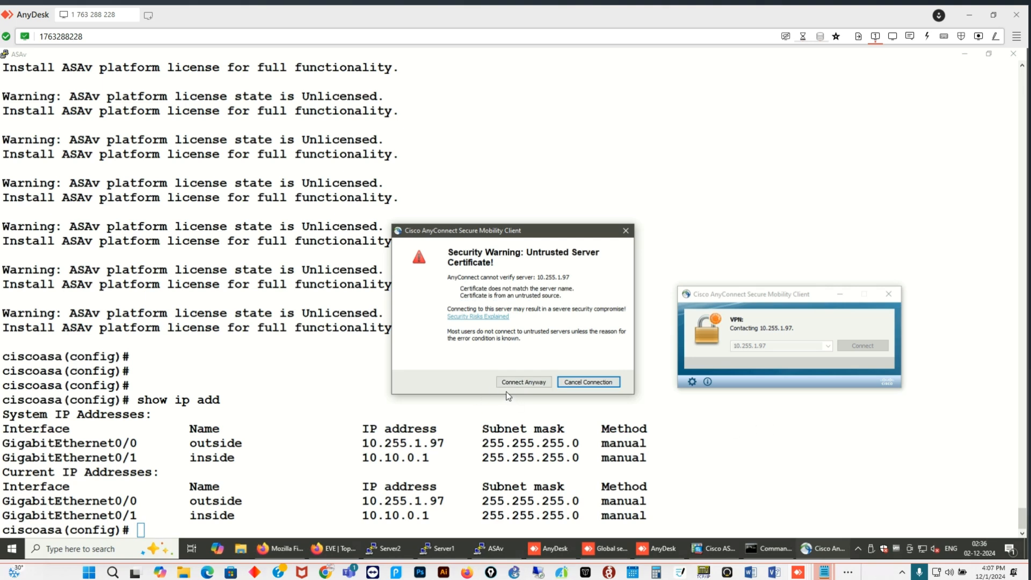
left_click(522, 382)
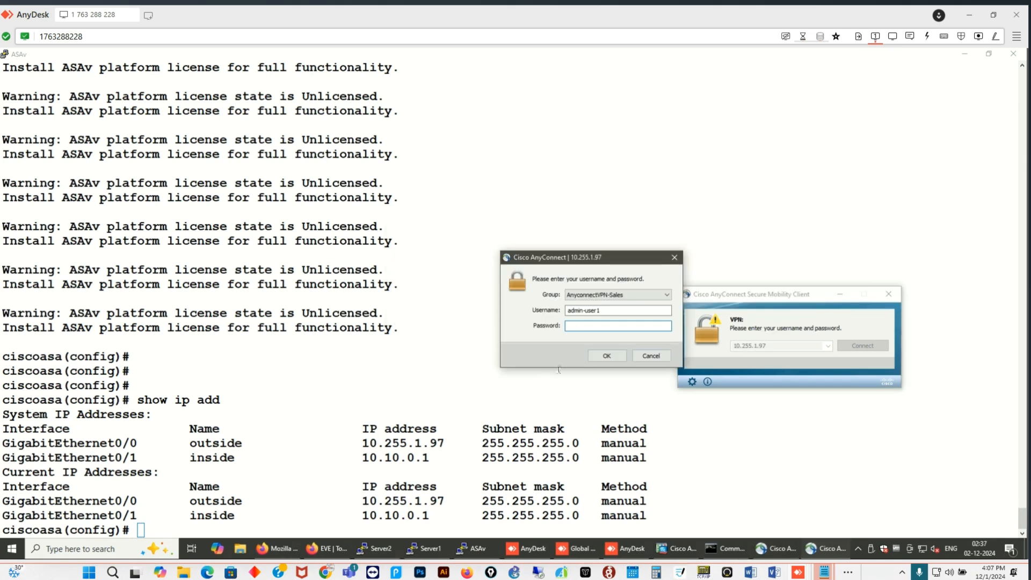
Check the VPN username in ASDM's local users list, then choose group AnyconnectVPN-Sales in the AnyConnect login prompt.
left_click(669, 553)
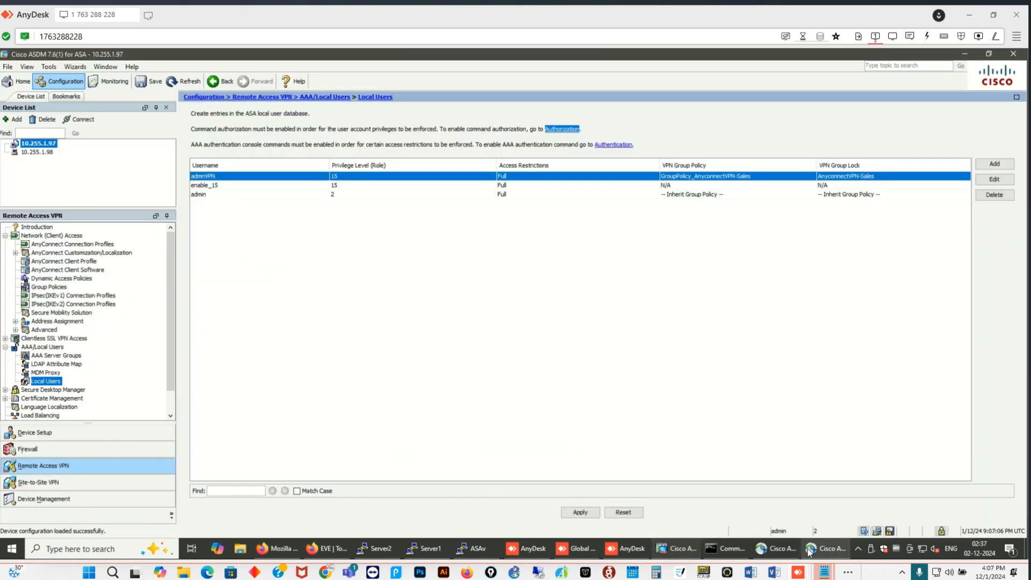
mouse_move(789, 556)
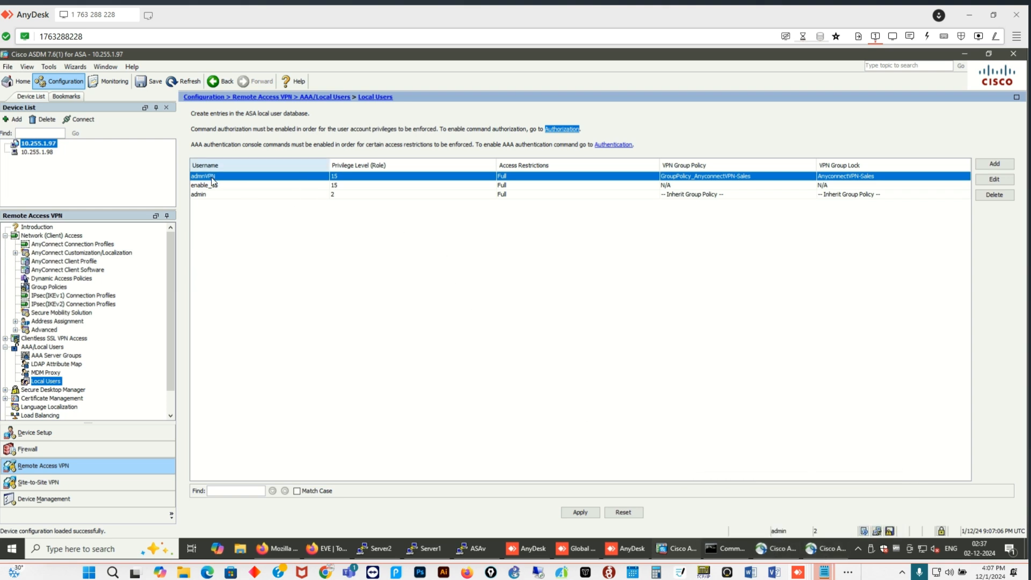
left_click(820, 554)
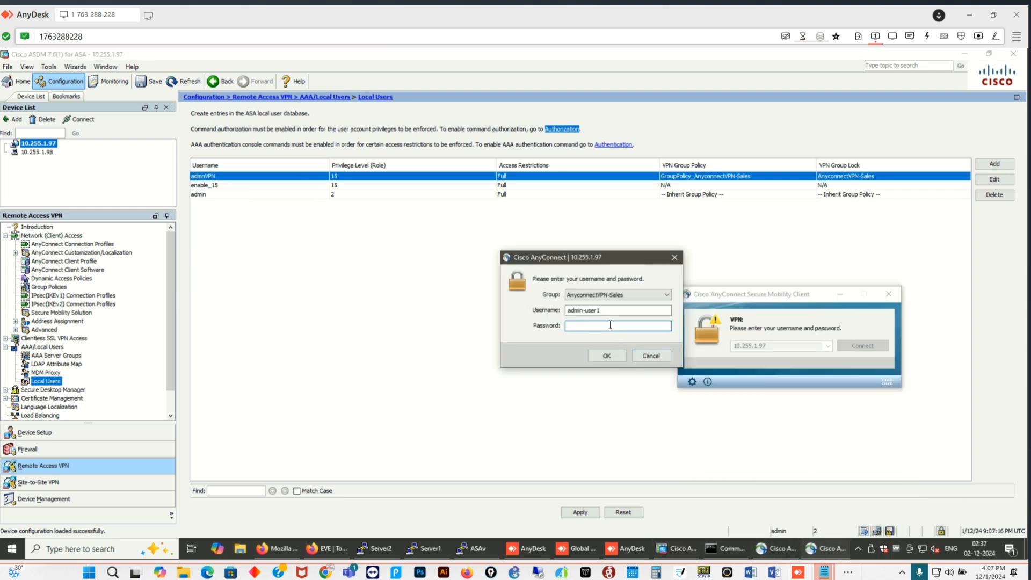
left_click_drag(616, 310, 570, 311)
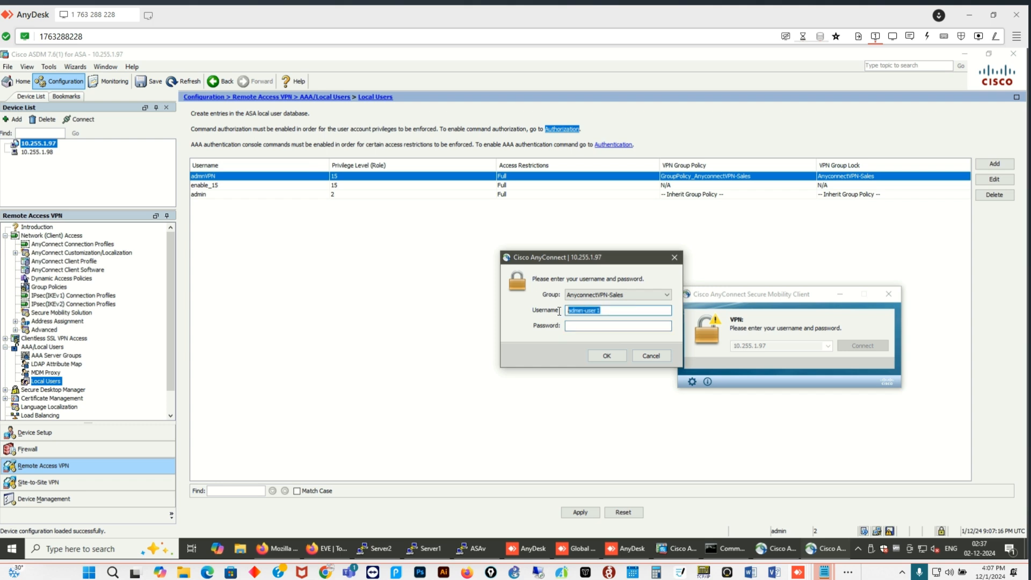
key("BackSpace")
left_click(665, 295)
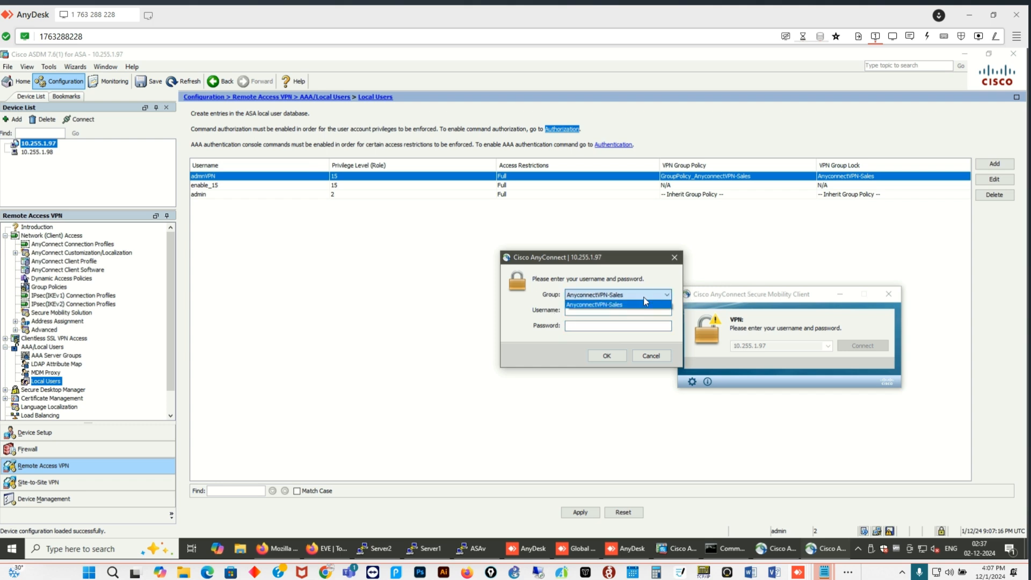
left_click(623, 305)
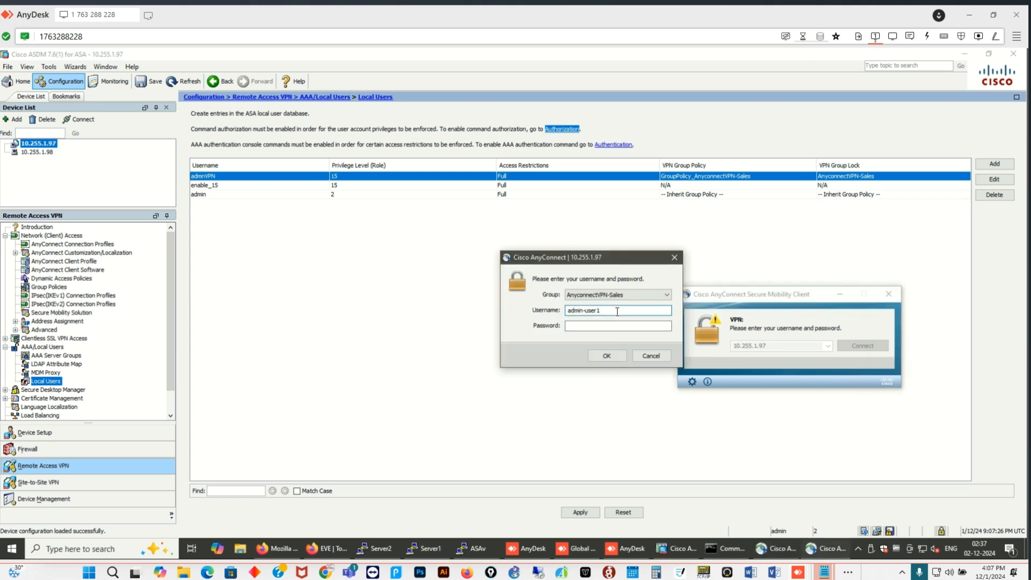
Replace the login username with admnVPN, enter the account password and submit the VPN login.
key("BackSpace")
key("BackSpace")
key("BackSpace")
key("BackSpace")
key("BackSpace")
key("BackSpace")
key("BackSpace")
key("BackSpace")
key("BackSpace")
key("BackSpace")
type("a")
left_click(610, 325)
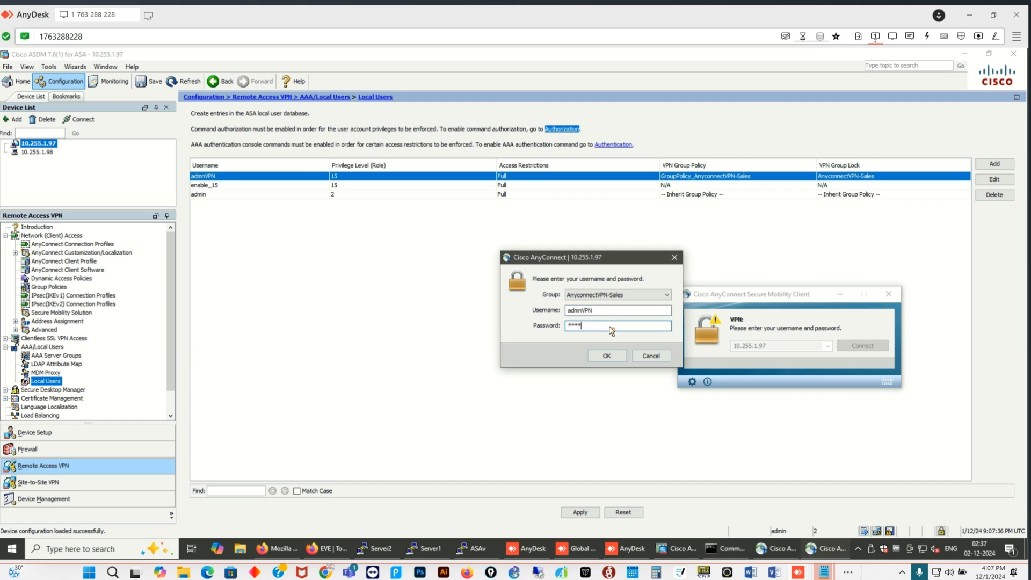
left_click(608, 356)
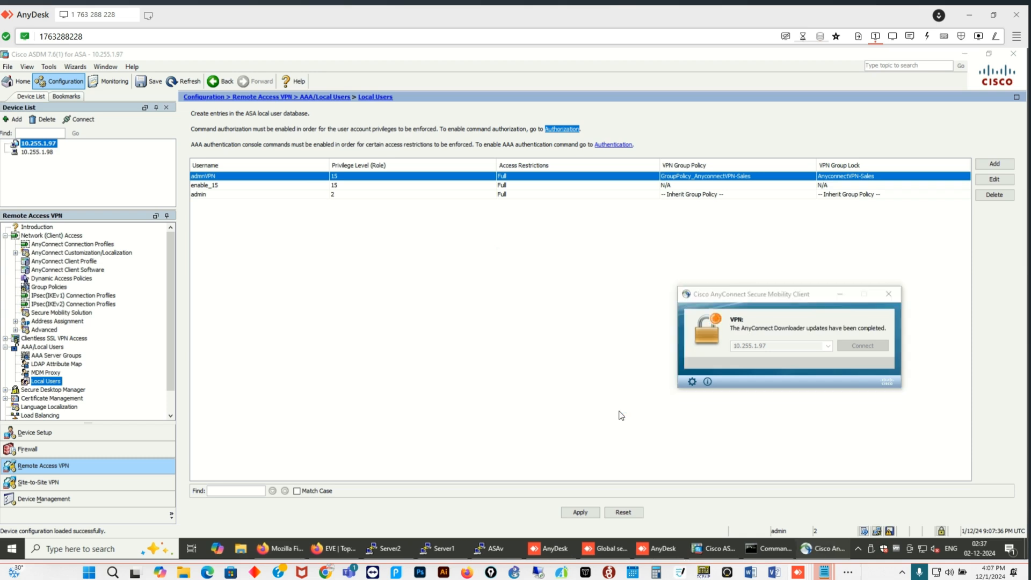
Open the AnyConnect client's detailed VPN window and read the message history of the connection attempt.
left_click(692, 382)
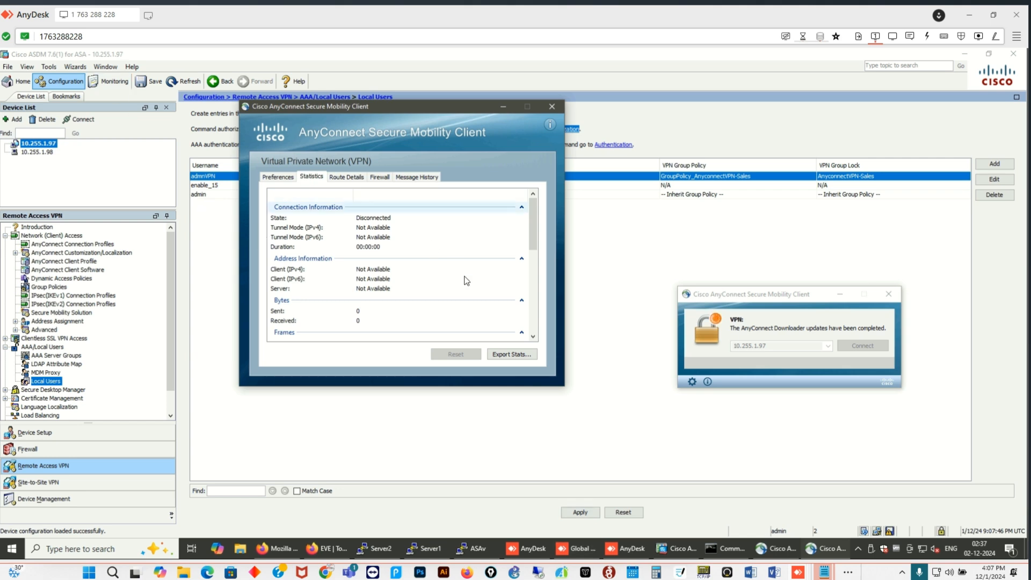
left_click(416, 176)
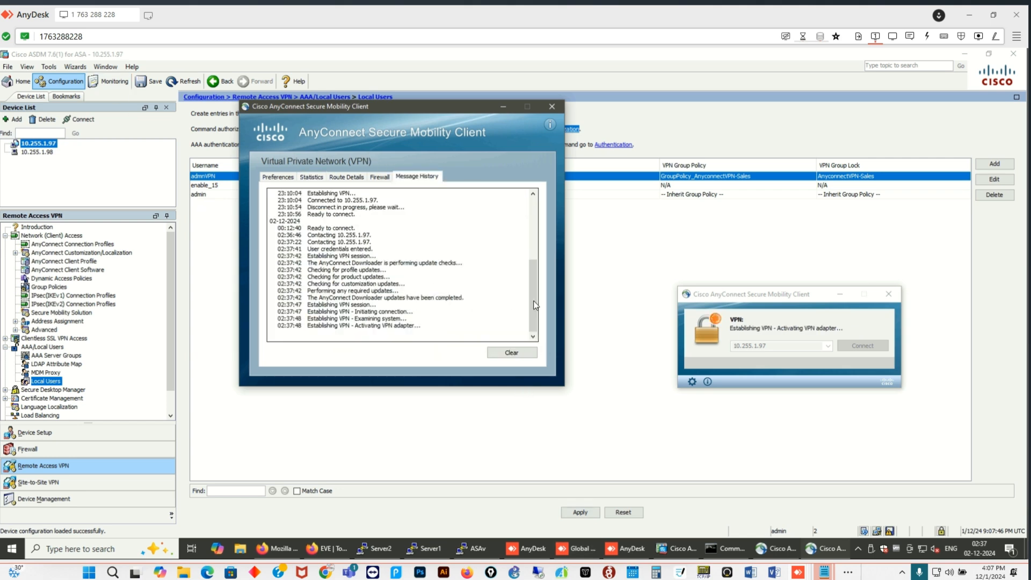
scroll(535, 247, "up", 6)
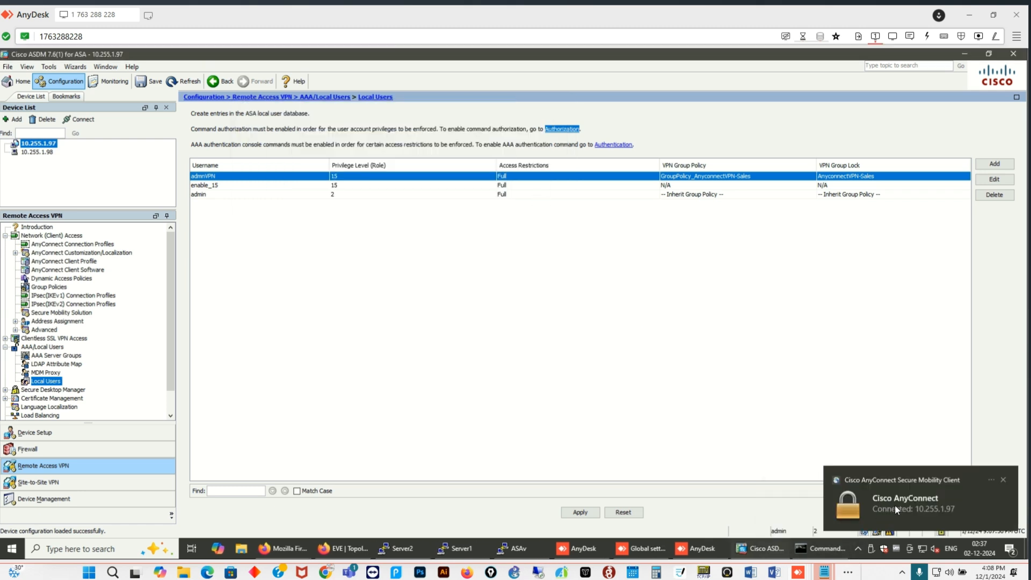
Bring up the Command Prompt, minimize the ASDM and ASAv console windows, and reopen the AnyConnect client window.
left_click(854, 550)
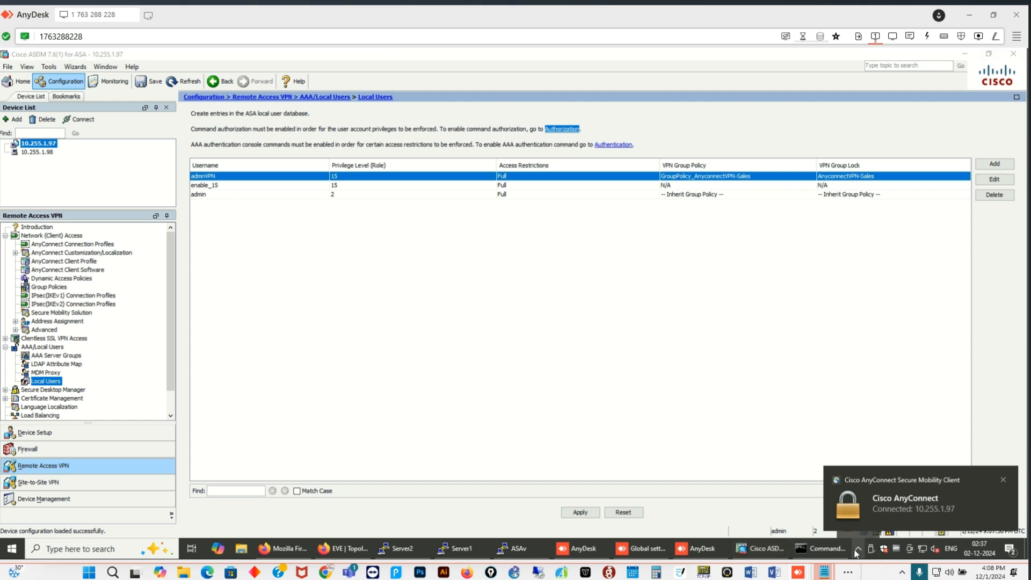
left_click(924, 397)
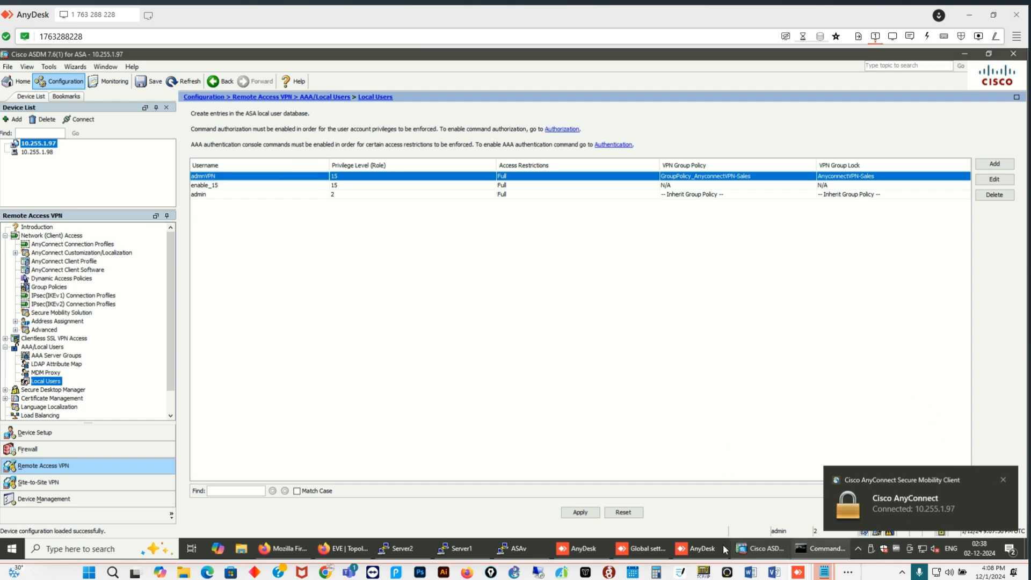
left_click(858, 553)
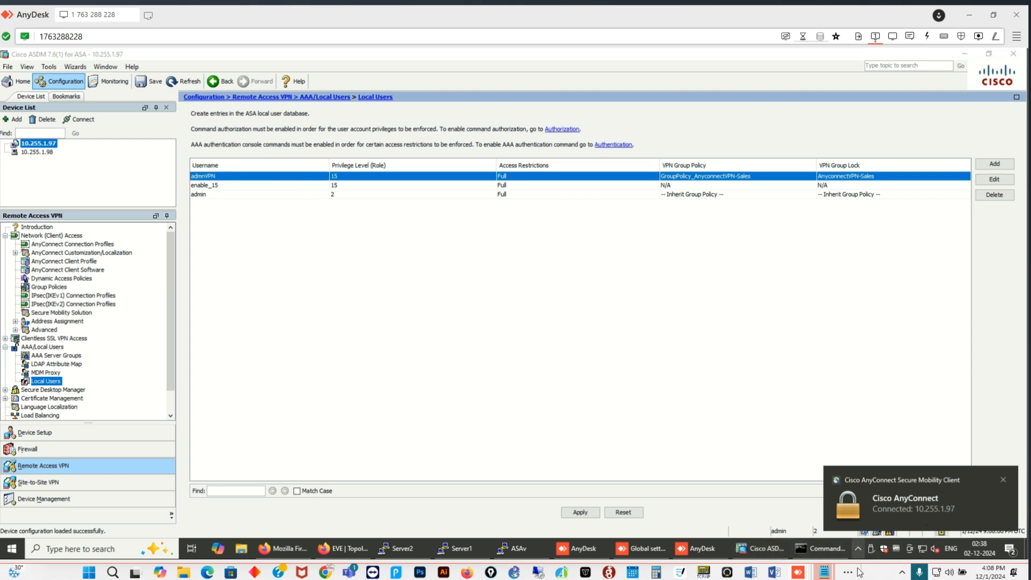
left_click(810, 549)
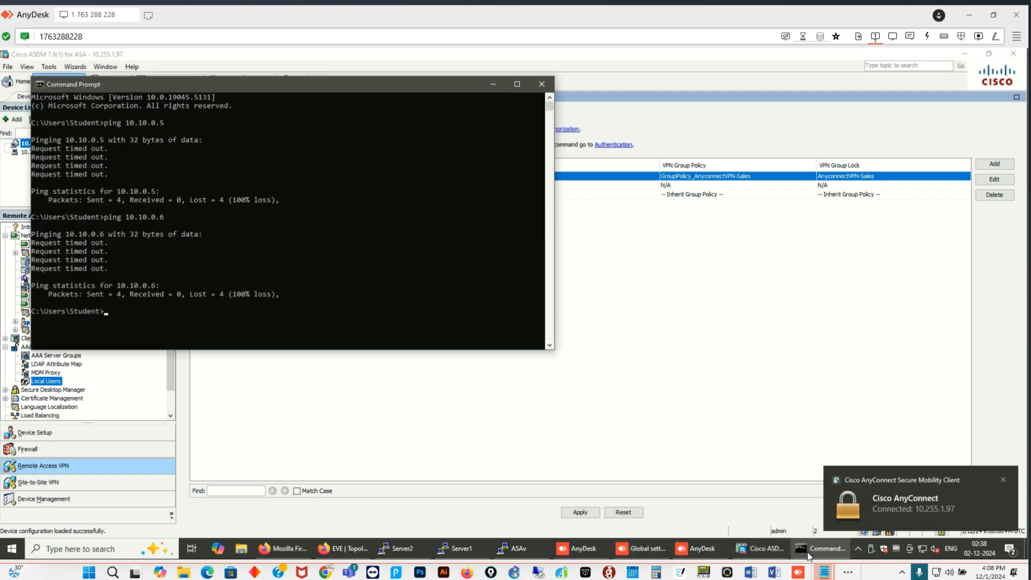
left_click(931, 440)
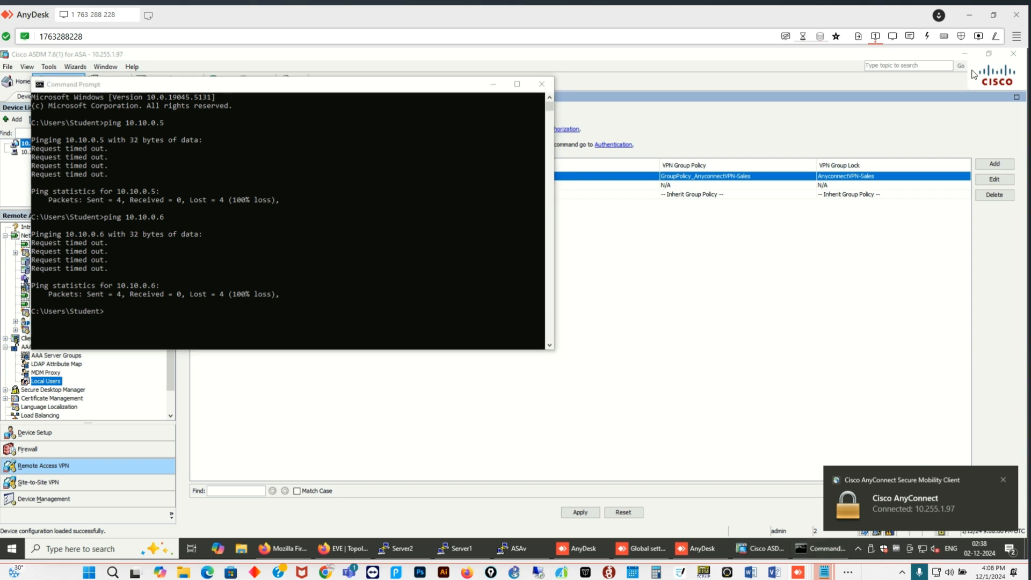
left_click(965, 53)
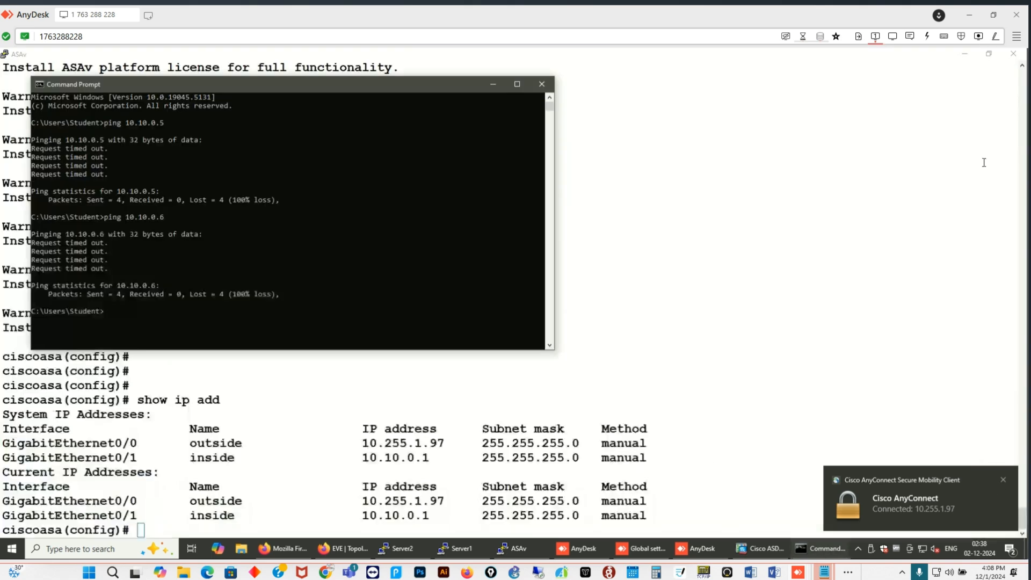
left_click(965, 54)
left_click(970, 62)
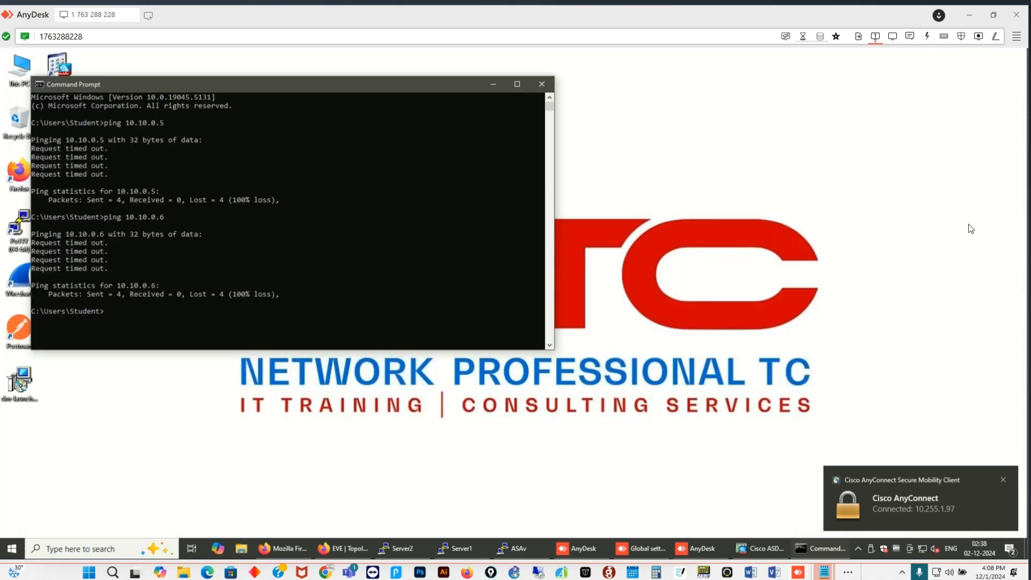
left_click(967, 481)
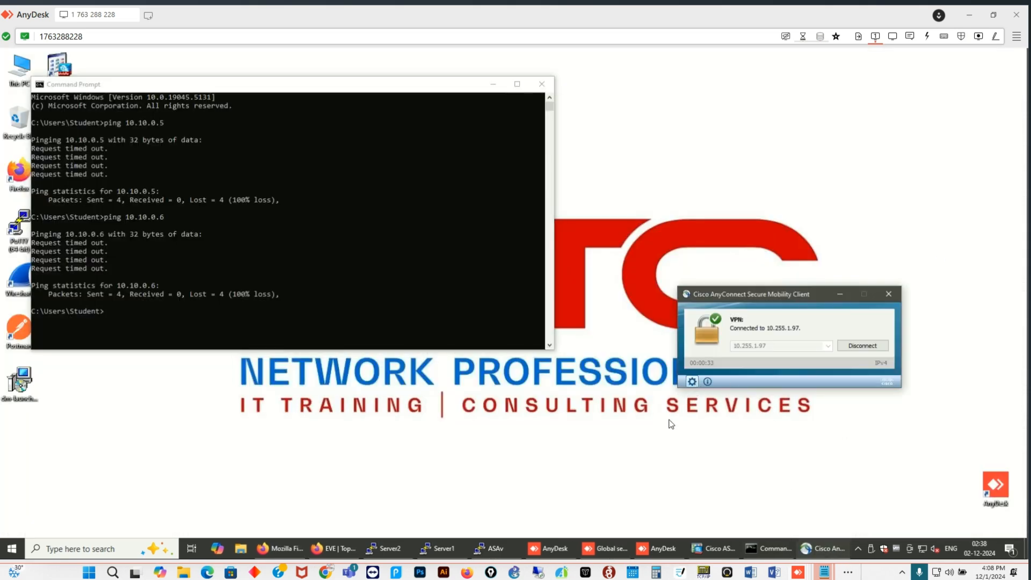
Examine the AnyConnect message history for each connection stage and the statistics for tunnel mode and client address, then minimize the details window.
left_click(693, 383)
scroll(462, 289, "up", 7)
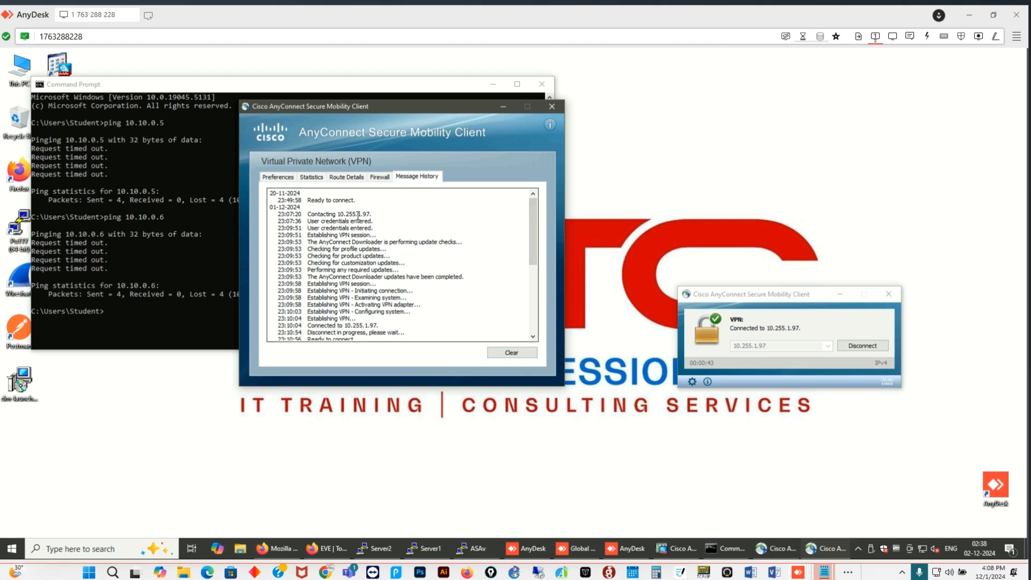
left_click_drag(321, 222, 365, 227)
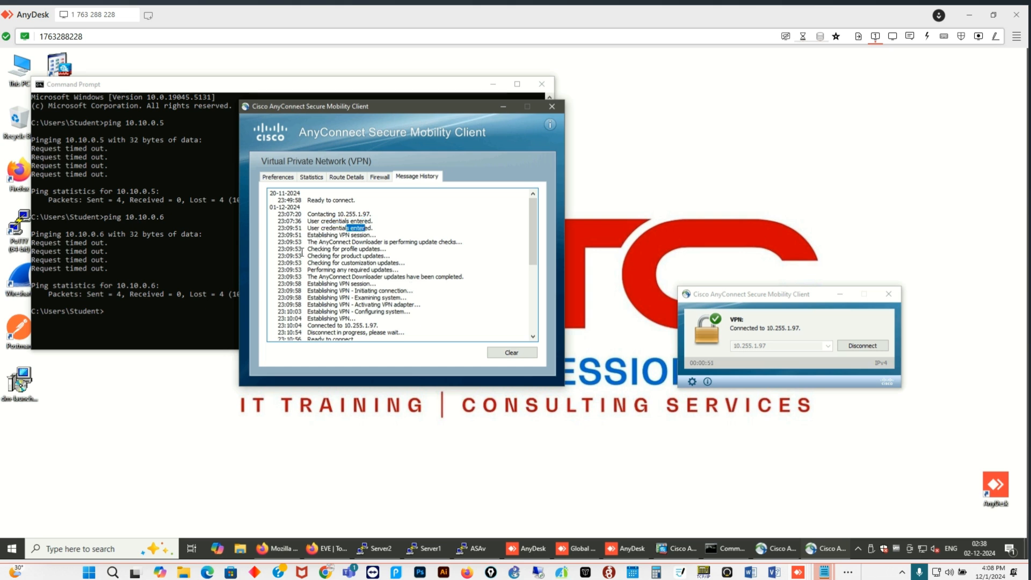
left_click_drag(307, 237, 386, 236)
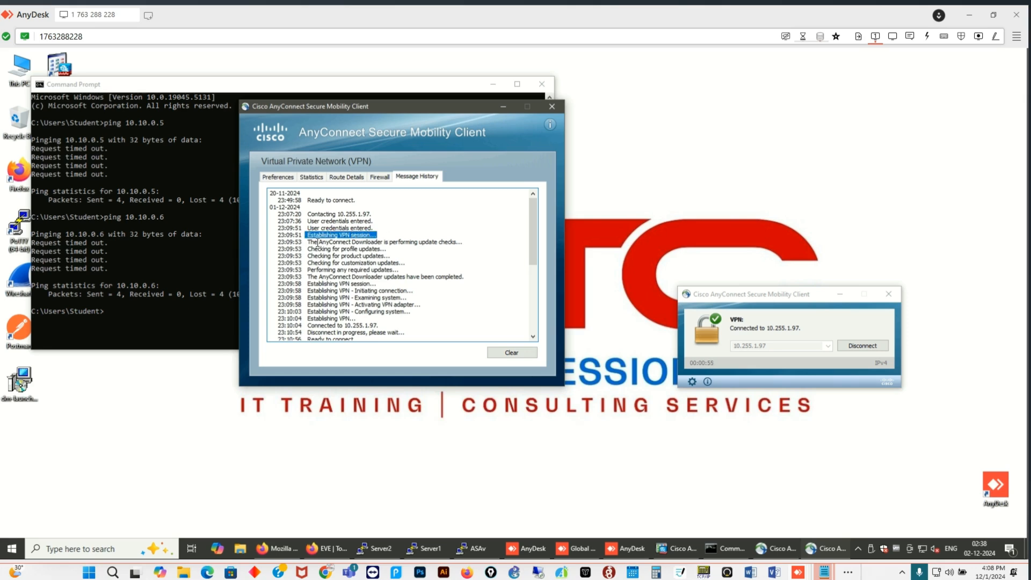
scroll(325, 257, "down", 1)
scroll(328, 262, "down", 6)
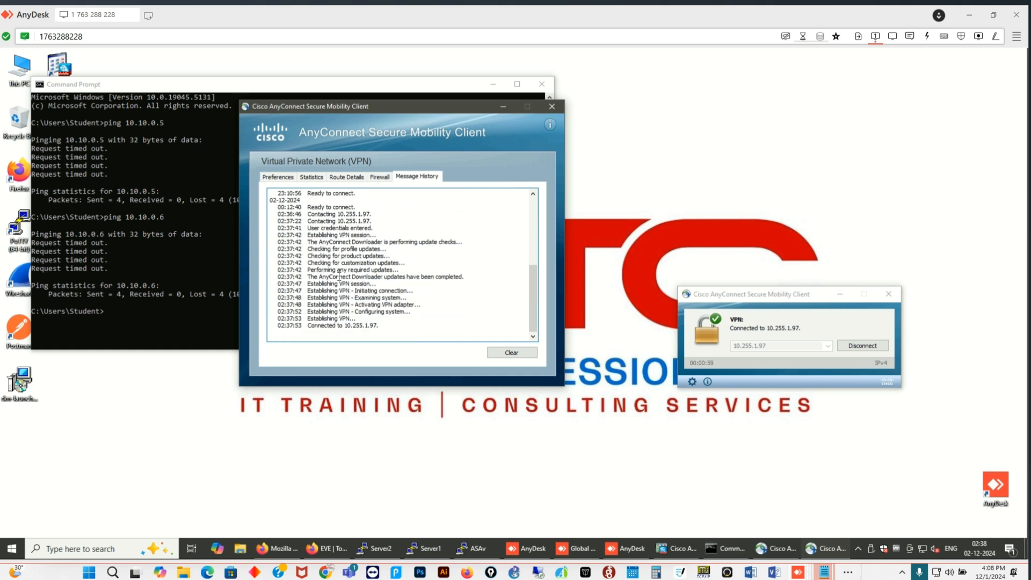
left_click_drag(325, 328, 408, 326)
left_click(306, 177)
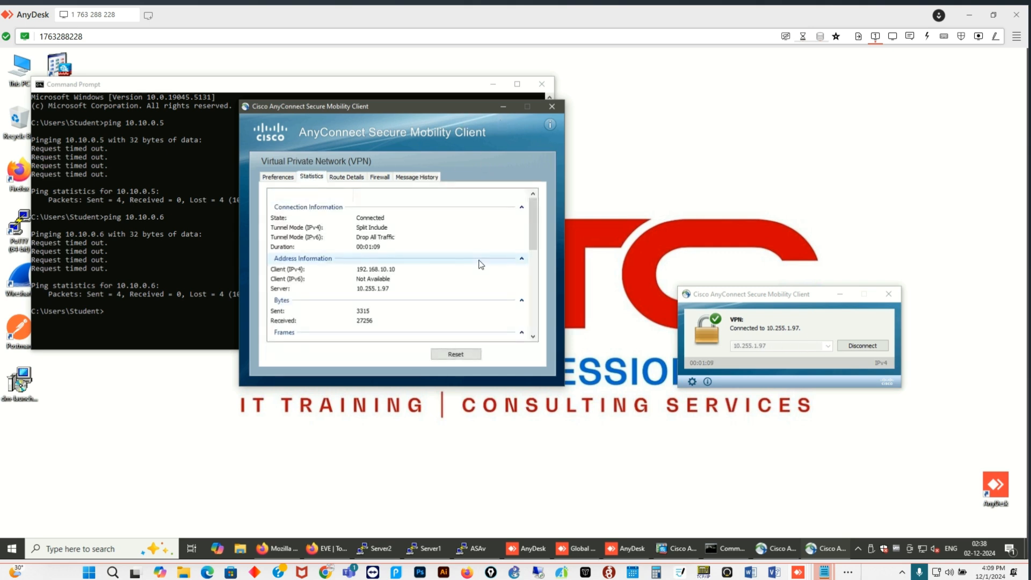
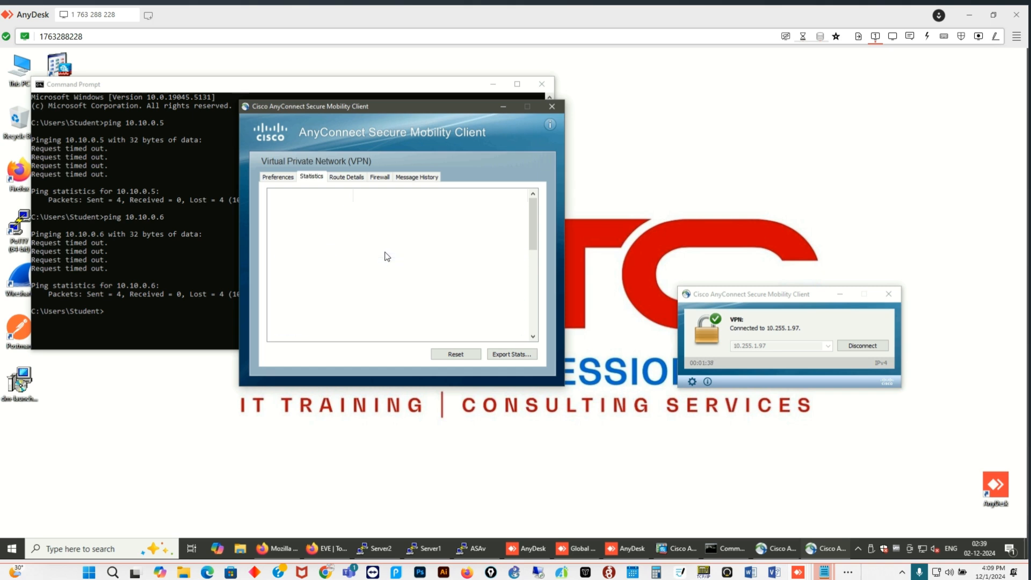
left_click(502, 106)
Run ipconfig in the Command Prompt and highlight the IPv4 address of the VPN adapter.
left_click(230, 315)
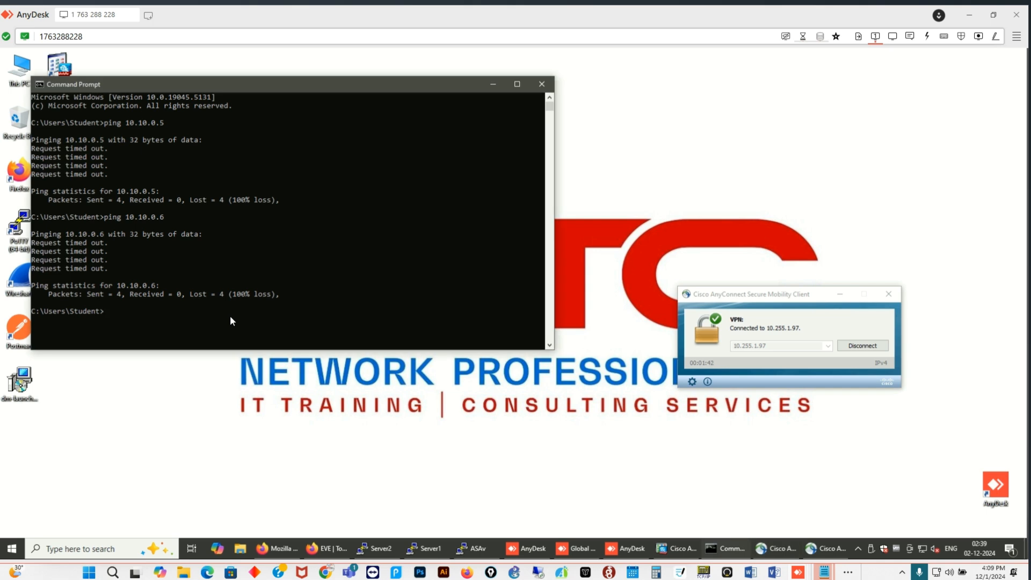
type("ipconfig")
key("Return")
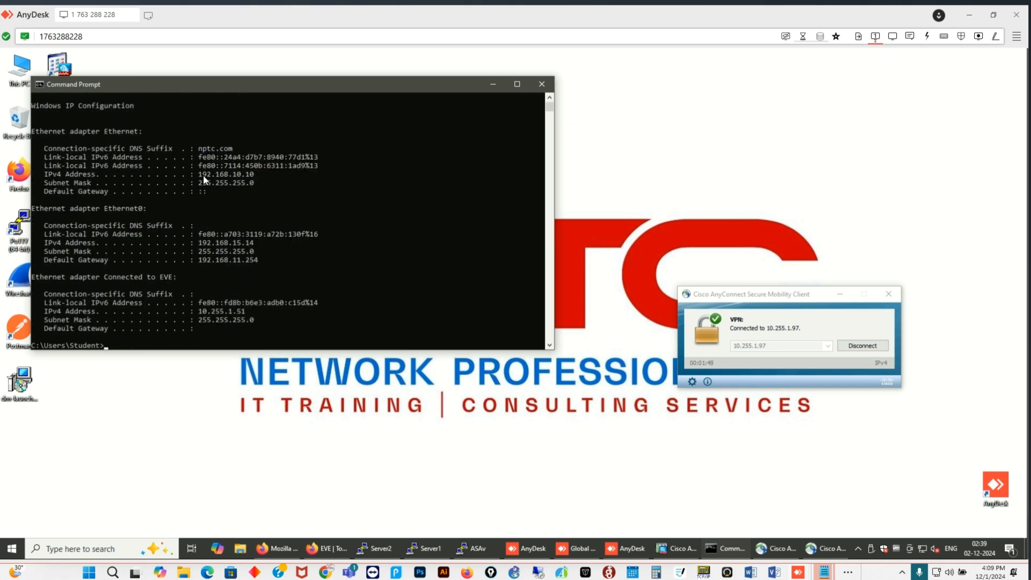
left_click_drag(203, 175, 263, 178)
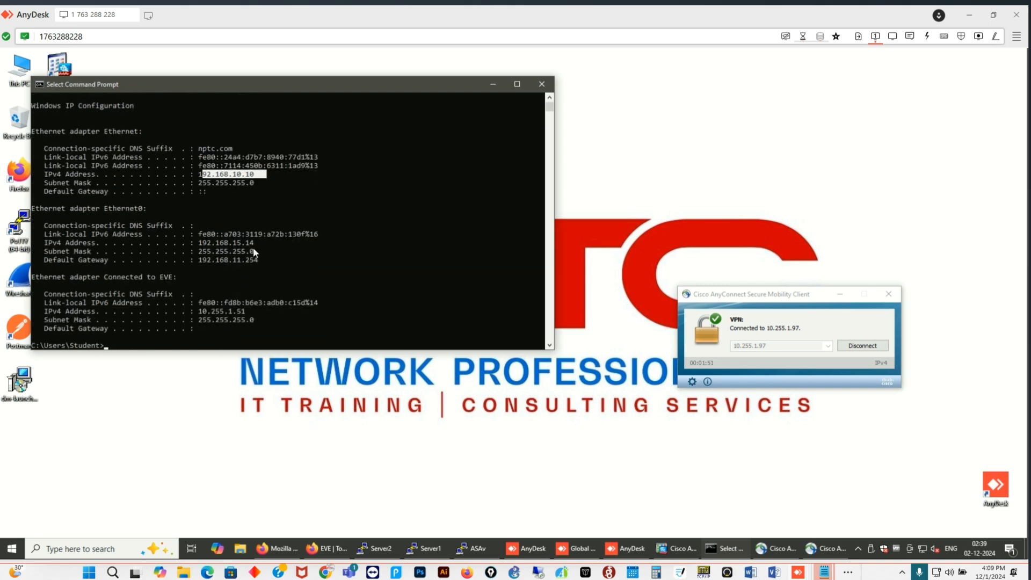
left_click(677, 548)
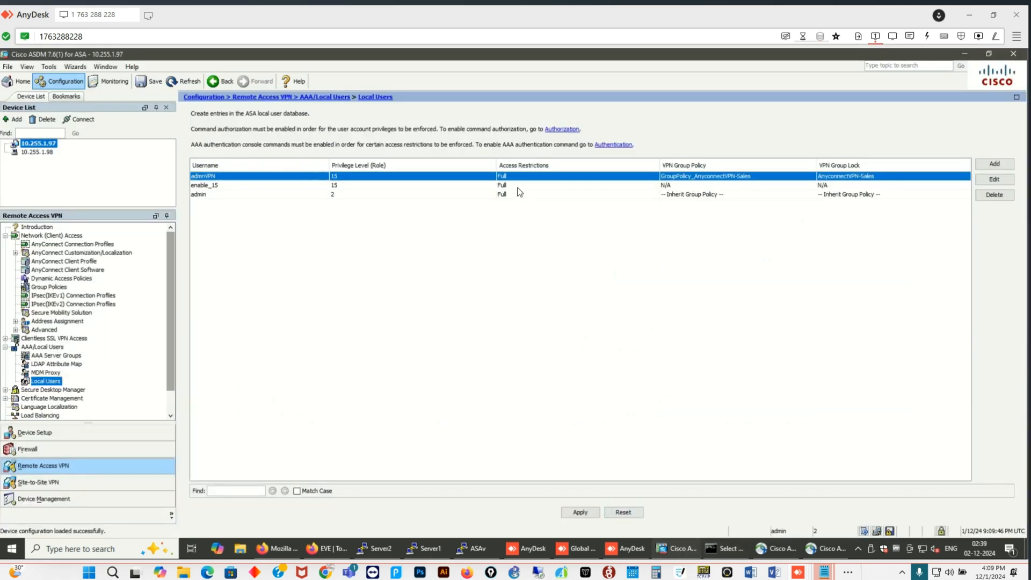
left_click(964, 54)
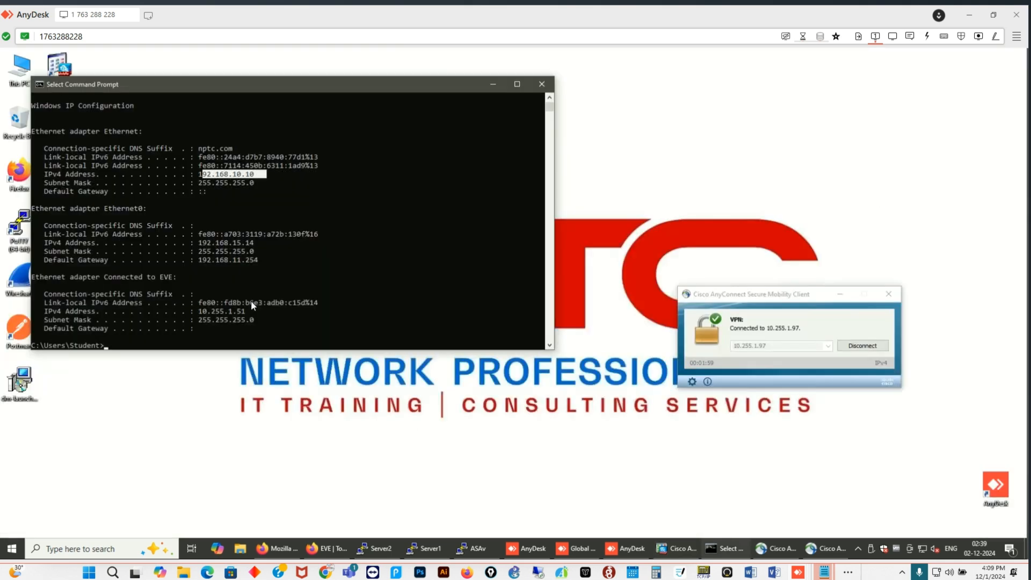
left_click(275, 330)
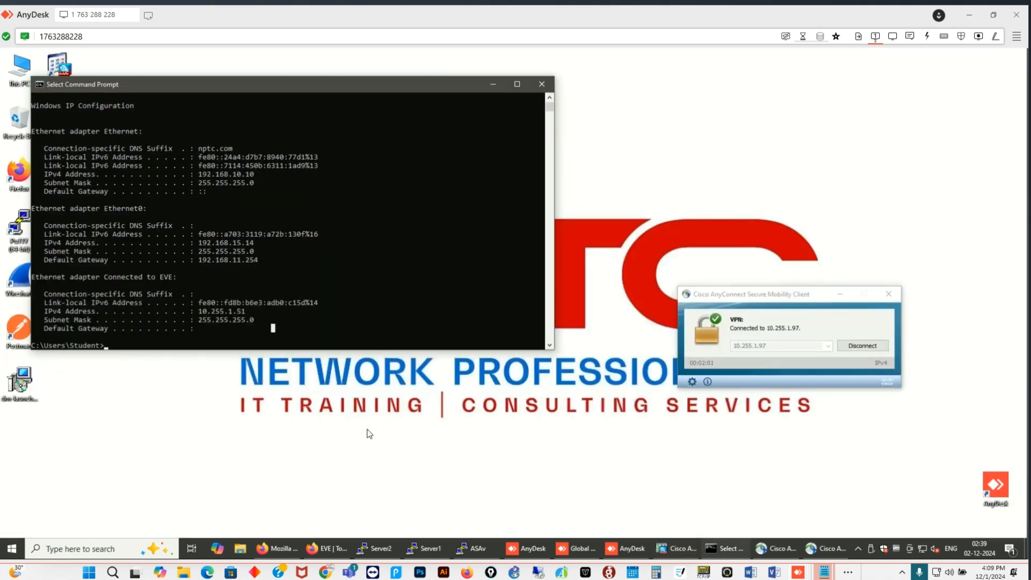
Open the Server2 console, place it beside the Command Prompt and narrow its window.
left_click(386, 550)
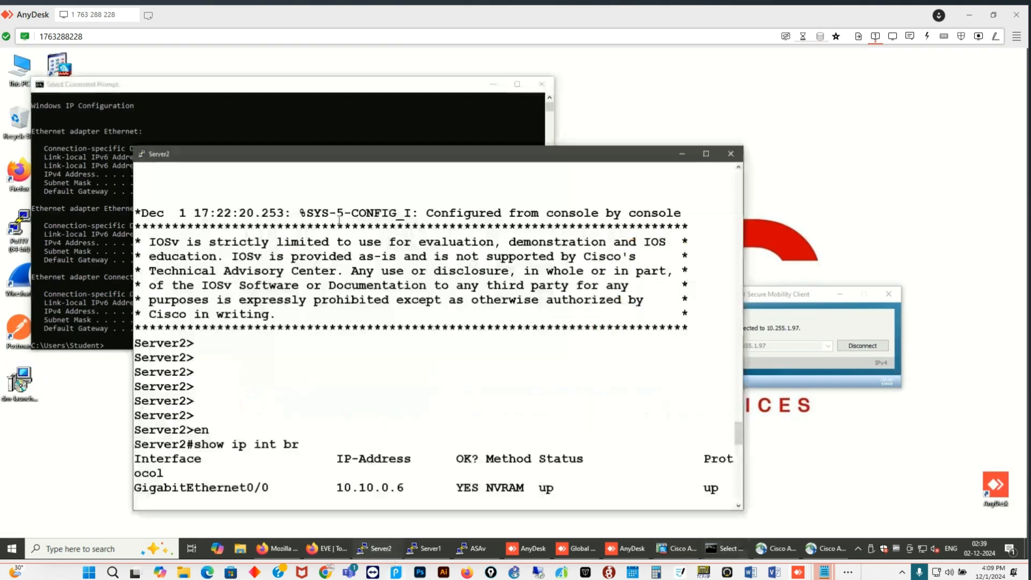
left_click_drag(436, 161, 816, 77)
left_click_drag(513, 159, 611, 160)
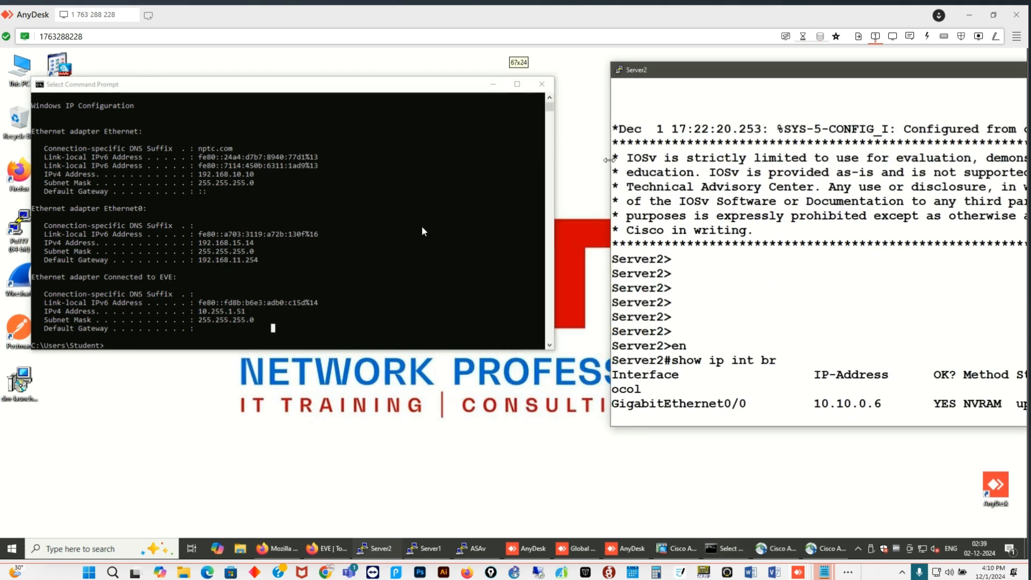
Ping the inside servers 10.10.0.5 and 10.10.0.6 from the Command Prompt to test access through the VPN.
left_click(239, 341)
type("p")
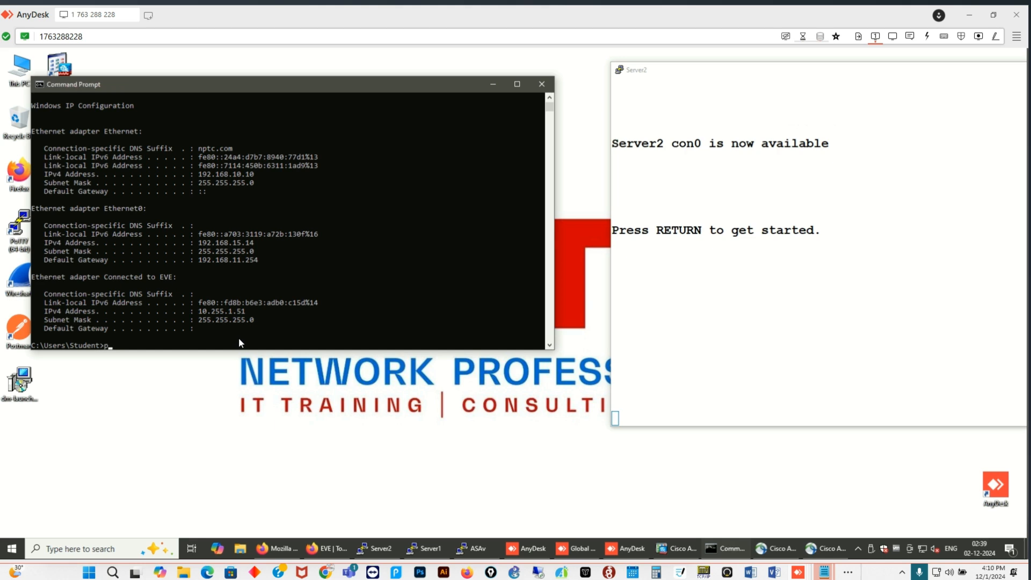
type("ing 10.10.0.5")
key("Return")
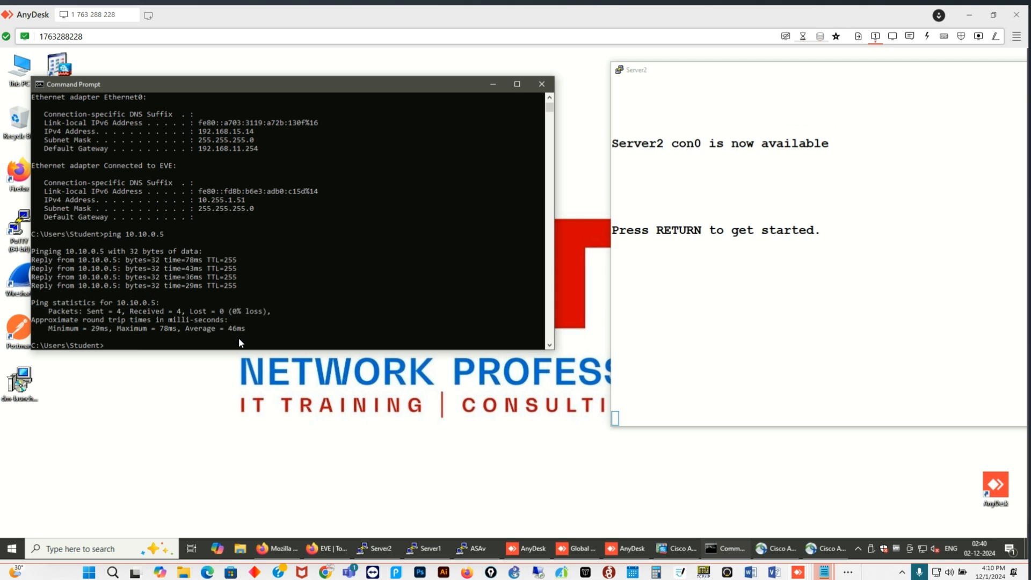
key("Up")
key("BackSpace")
type("6")
key("Return")
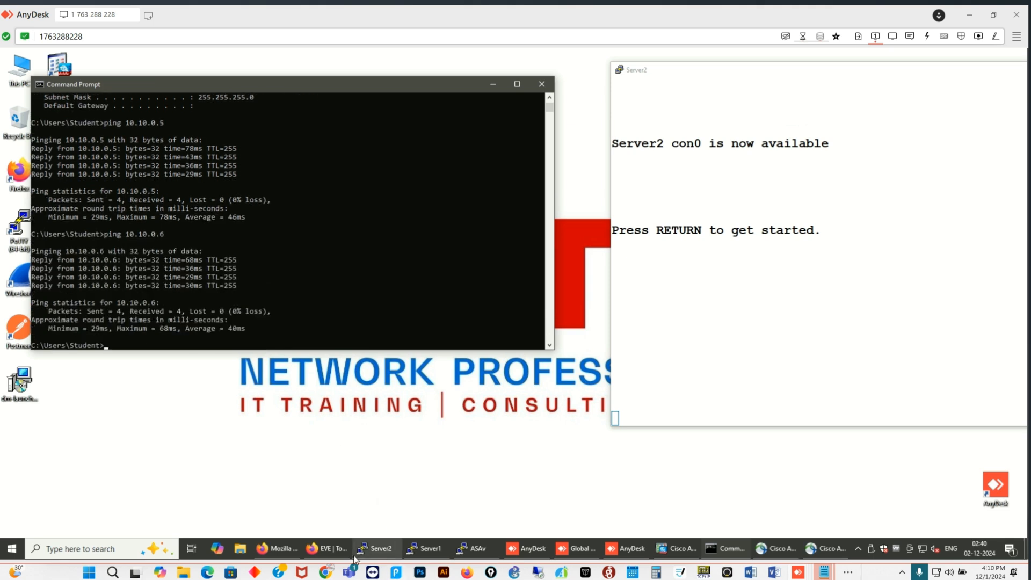
Switch to the EVE topology and, with the annotation pen, frame the inside servers network and sketch a small box beside Server1.
left_click(322, 556)
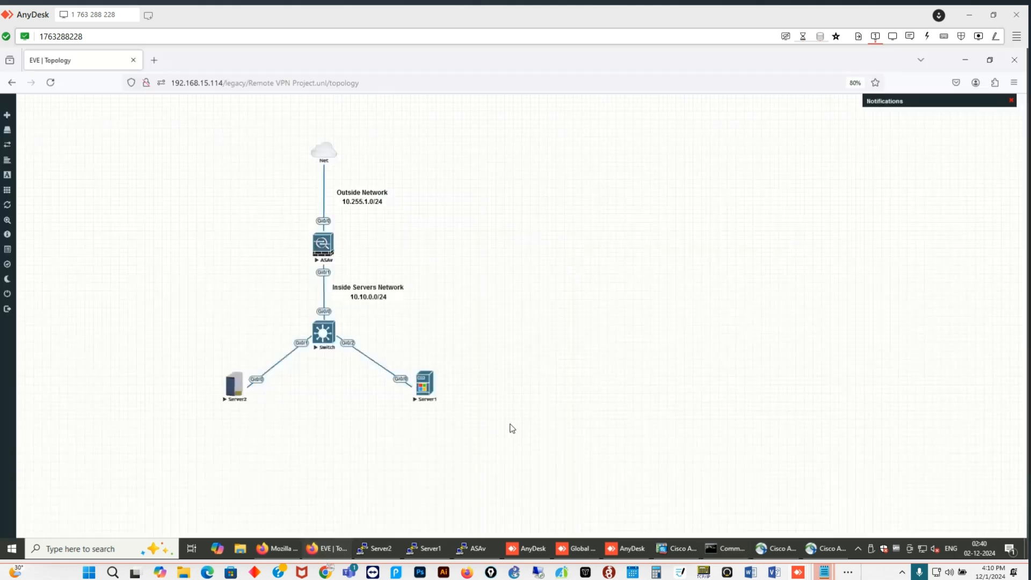
left_click(491, 572)
left_click(487, 375)
mouse_move(484, 377)
left_mouse_down()
mouse_move(506, 378)
mouse_move(482, 376)
left_mouse_up()
left_click(231, 277)
mouse_move(426, 277)
left_mouse_down()
mouse_move(626, 373)
mouse_move(632, 448)
left_mouse_up()
left_click_drag(219, 278, 207, 447)
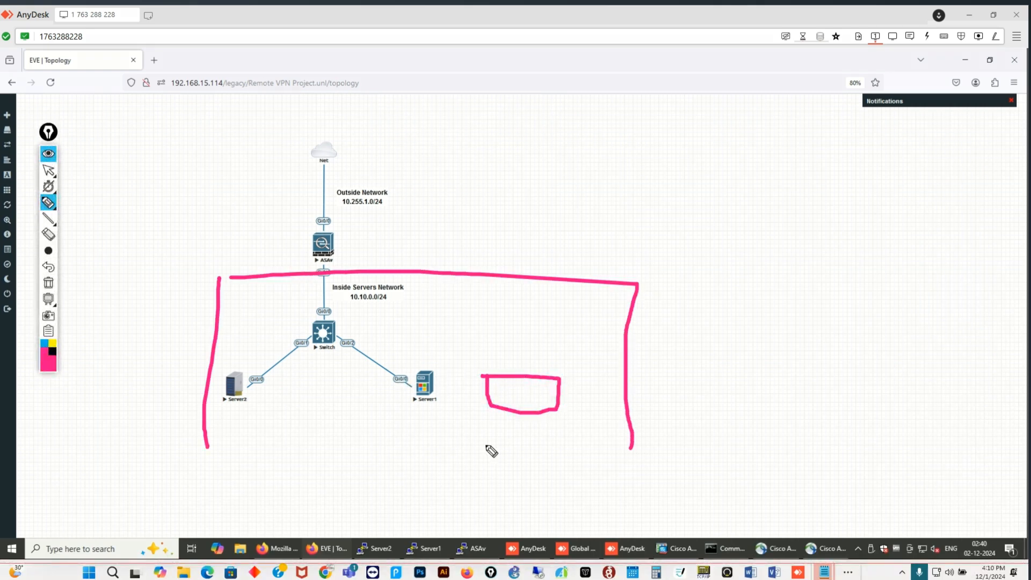
Handwrite "VPN" in large letters beside the topology and underline each letter.
mouse_move(764, 307)
left_mouse_down()
mouse_move(797, 293)
mouse_move(832, 309)
left_mouse_up()
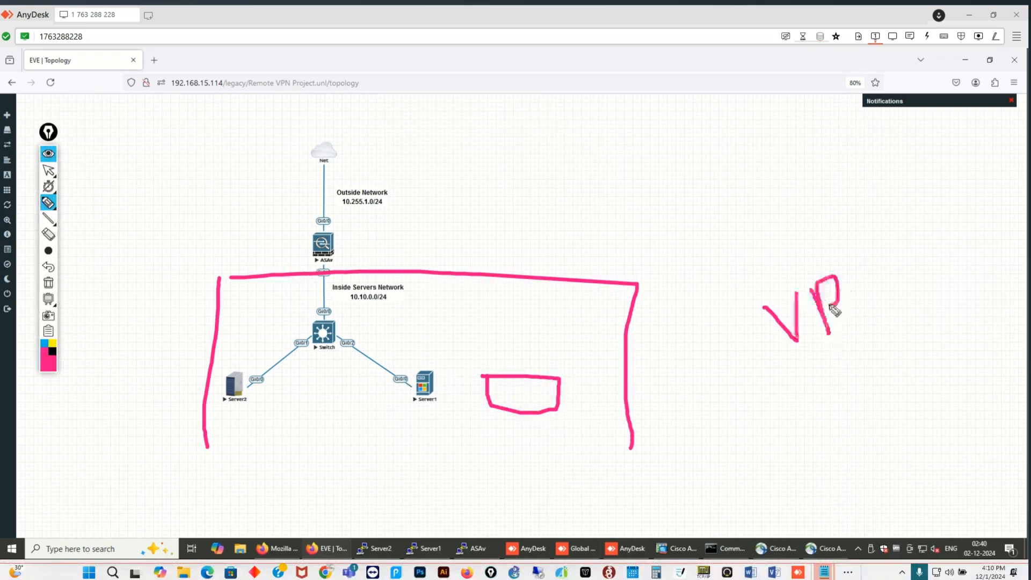
left_click_drag(877, 279, 974, 264)
left_click_drag(725, 392, 738, 385)
left_click_drag(847, 367, 892, 343)
left_click_drag(958, 367, 993, 342)
Circle the two servers and the sketched box on the topology and draw lines under them.
mouse_move(570, 426)
left_mouse_down()
mouse_move(587, 392)
mouse_move(327, 330)
mouse_move(151, 365)
mouse_move(521, 448)
mouse_move(582, 449)
left_mouse_up()
left_click_drag(495, 397, 409, 386)
left_click_drag(249, 397, 316, 393)
left_click_drag(386, 418, 539, 393)
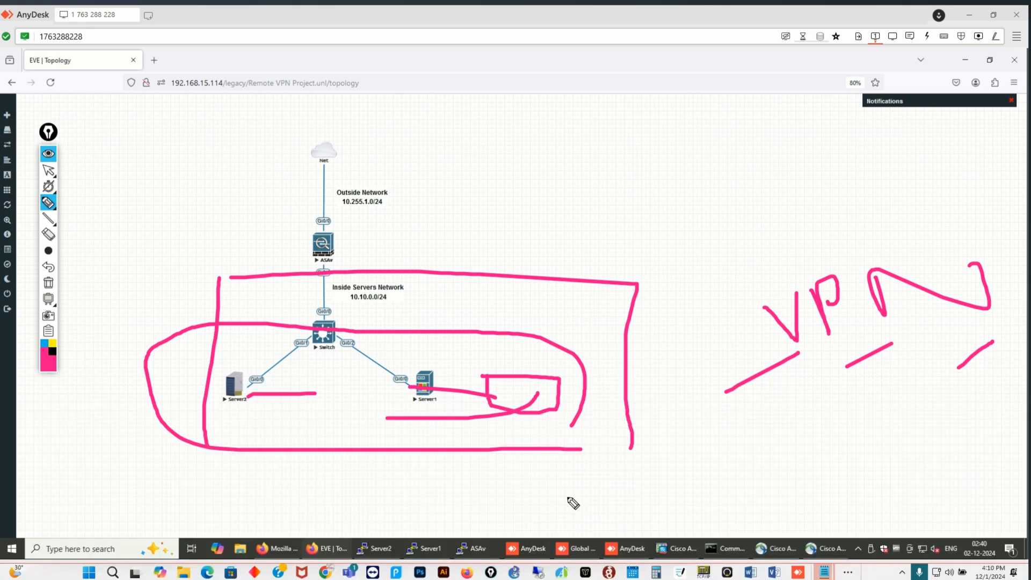
Handwrite "S, H" above the VPN lettering and draw arrows pointing to both notes, plus a mark inside the network frame.
mouse_move(669, 156)
left_mouse_down()
mouse_move(667, 199)
mouse_move(628, 209)
left_mouse_up()
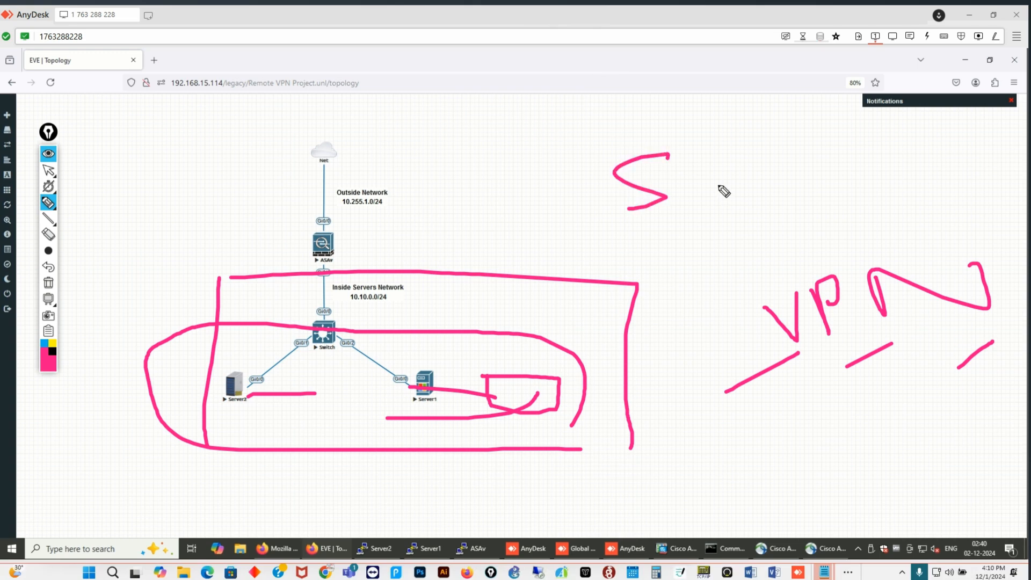
left_click_drag(718, 186, 724, 201)
mouse_move(767, 132)
left_mouse_down()
mouse_move(779, 187)
mouse_move(831, 150)
mouse_move(840, 191)
left_mouse_up()
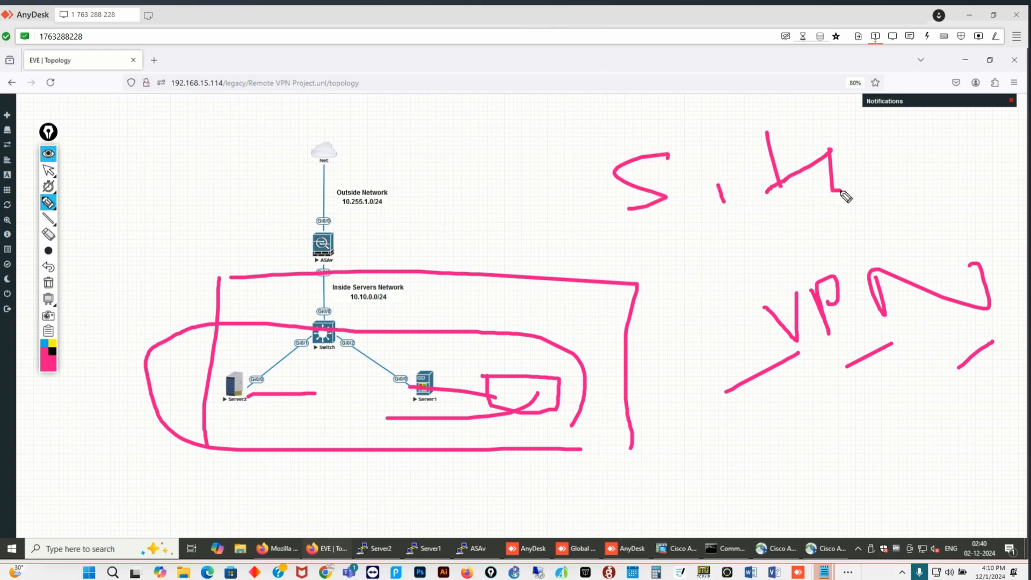
left_click_drag(770, 144, 777, 185)
left_click_drag(548, 199, 495, 211)
left_click_drag(546, 237, 502, 253)
left_click_drag(525, 188, 578, 229)
mouse_move(569, 361)
left_mouse_down()
mouse_move(632, 313)
mouse_move(689, 308)
left_mouse_up()
left_click_drag(662, 339, 674, 337)
mouse_move(683, 296)
left_mouse_down()
mouse_move(713, 299)
mouse_move(700, 364)
left_mouse_up()
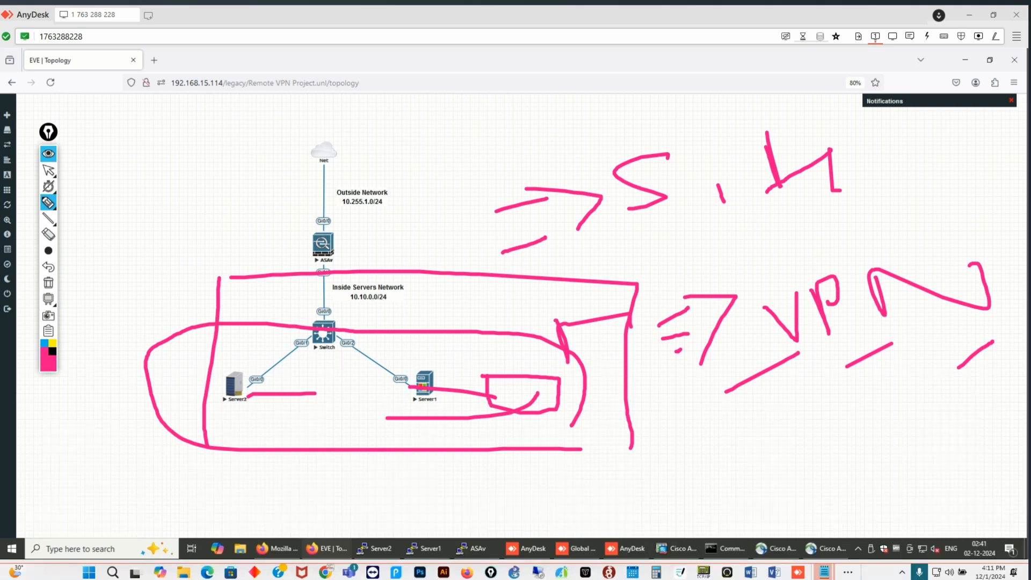
Erase all annotations from the topology and close the annotation toolbar.
left_click(49, 284)
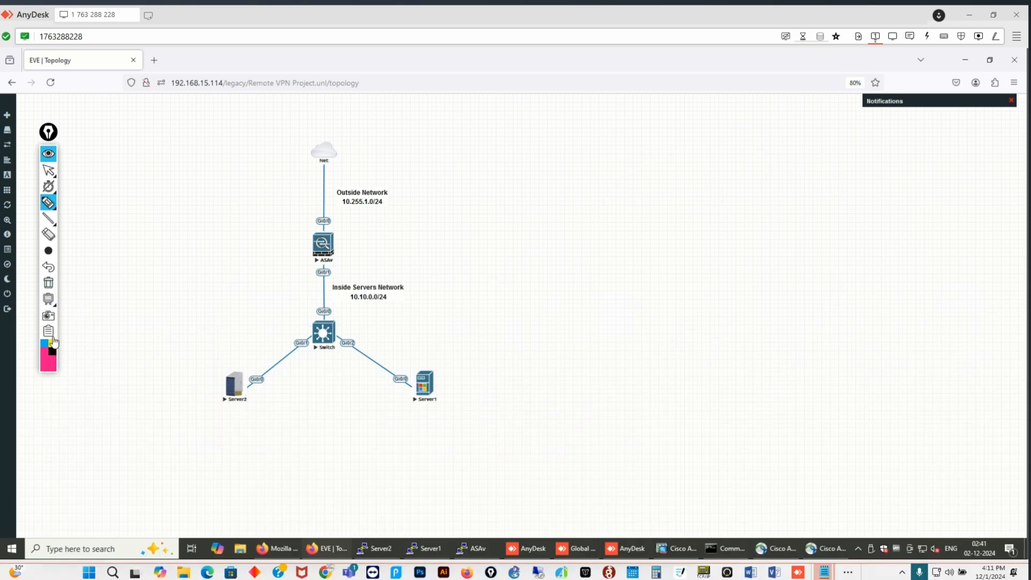
right_click(92, 380)
left_click(90, 362)
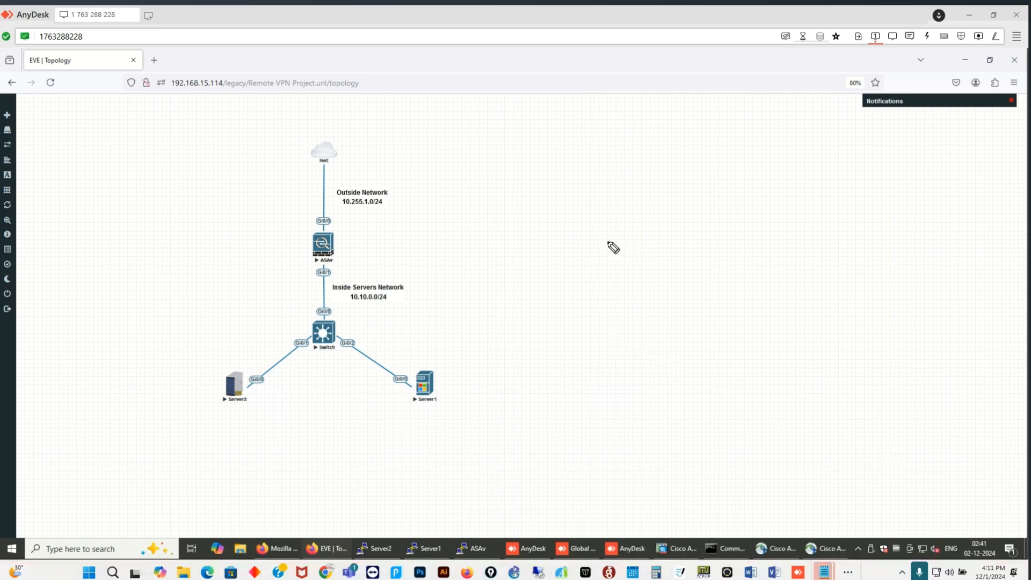
Handwrite "First" and begin a second line beside the topology, then clear the annotations and close the annotation toolbar.
left_click(585, 152)
mouse_move(585, 152)
left_mouse_down()
mouse_move(586, 221)
mouse_move(635, 144)
left_mouse_up()
mouse_move(565, 187)
left_mouse_down()
mouse_move(623, 185)
mouse_move(661, 205)
mouse_move(736, 172)
mouse_move(783, 214)
mouse_move(827, 210)
mouse_move(834, 186)
left_mouse_up()
mouse_move(583, 278)
left_mouse_down()
mouse_move(603, 329)
mouse_move(571, 324)
left_mouse_up()
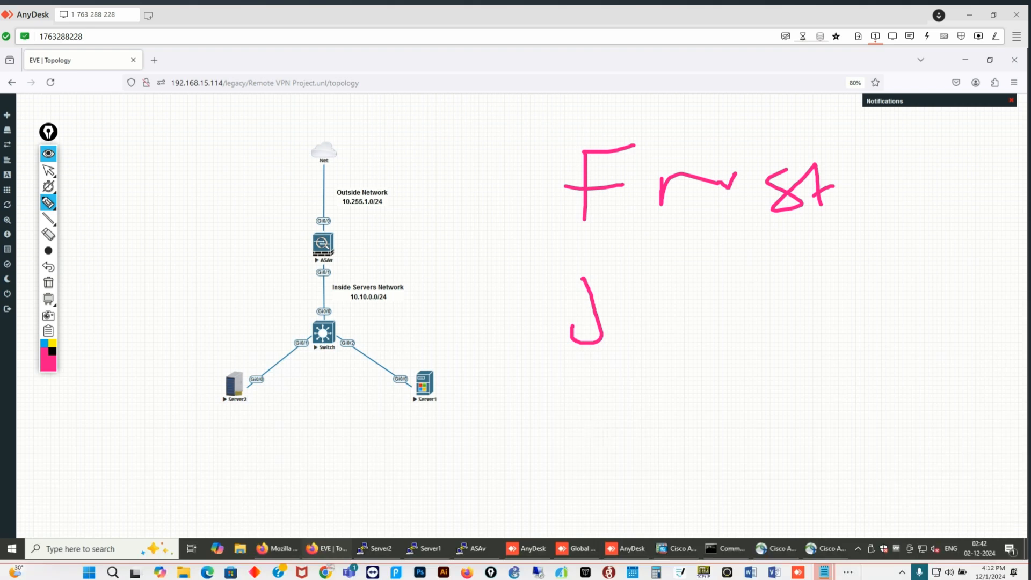
left_click(49, 285)
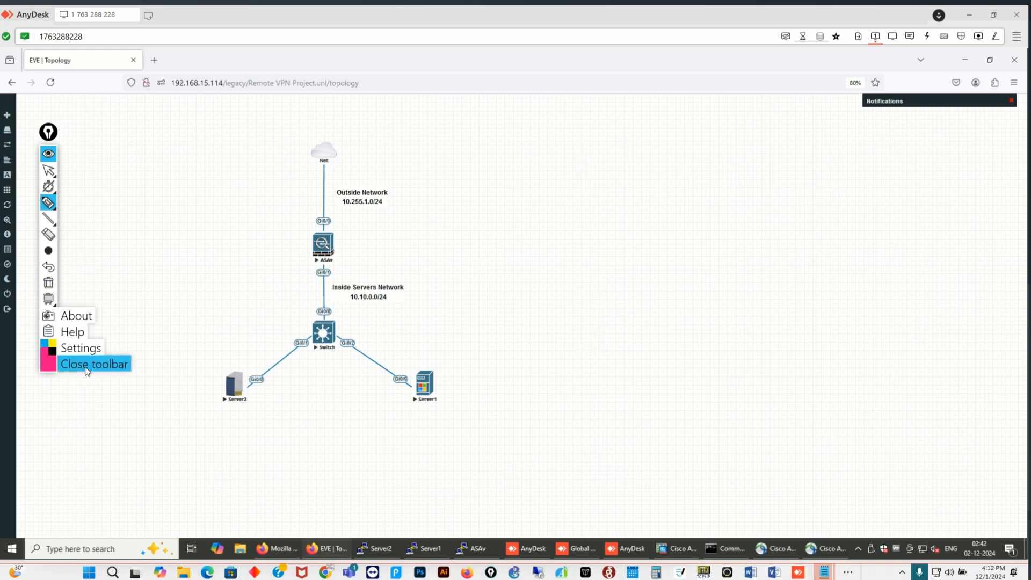
left_click(87, 370)
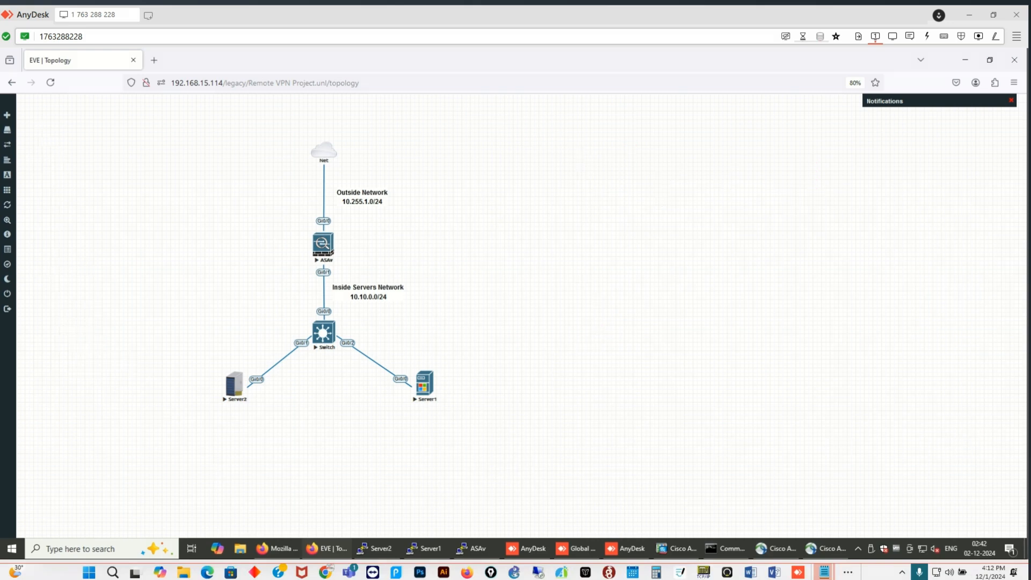